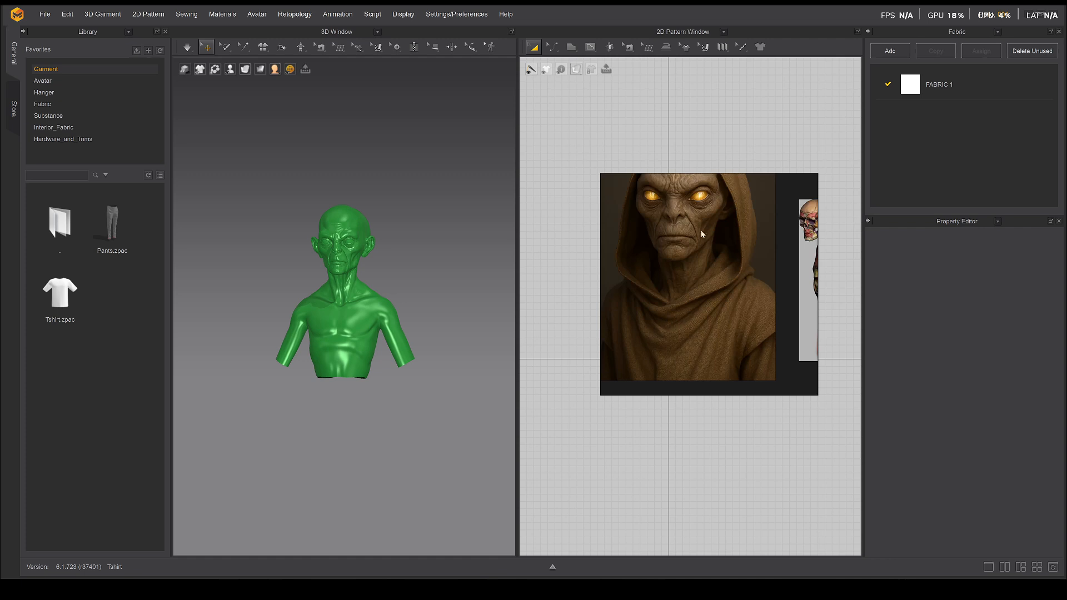
Zoom out the hooded alien reference and move its window off the 2D pattern area
scroll(716, 256, down, 3)
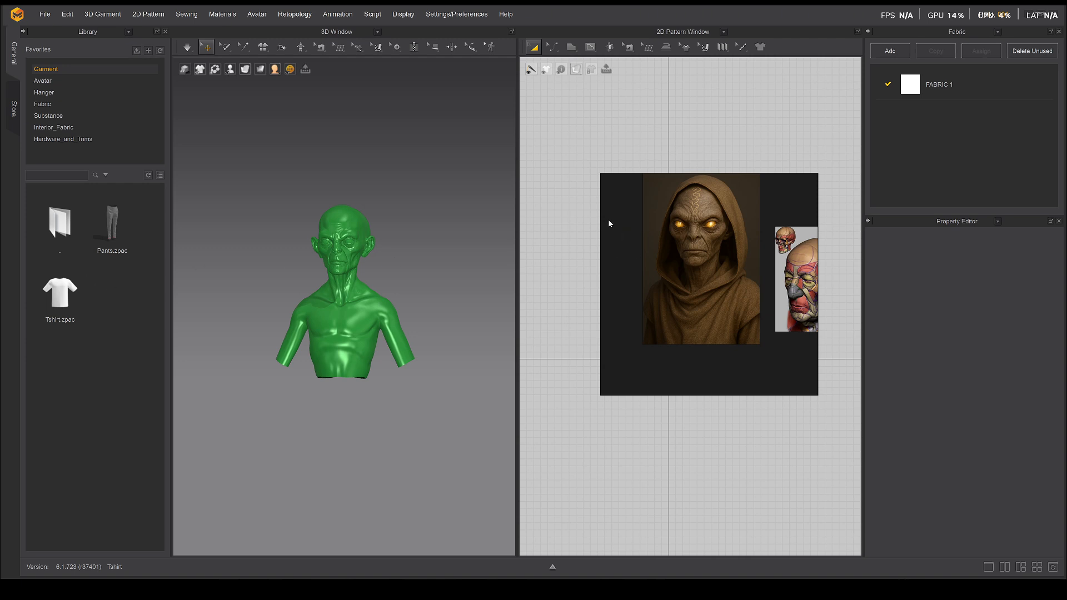
scroll(644, 222, up, 1)
drag(643, 222, 863, 299)
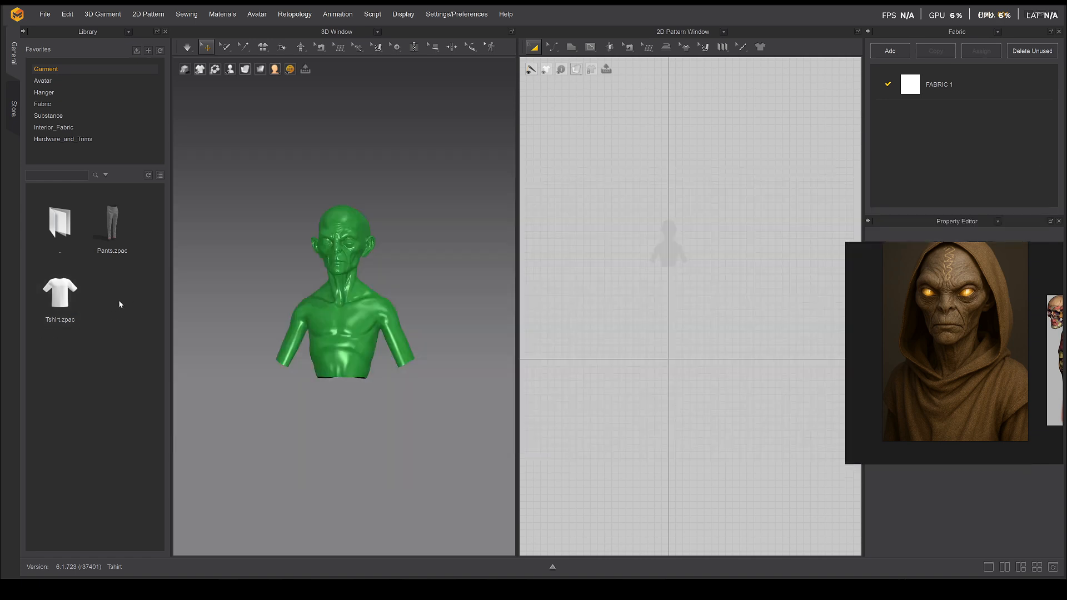
Load the Tshirt.zpac garment from the library onto the avatar, choosing Overwrite for the unsaved project
mouse_move(71, 295)
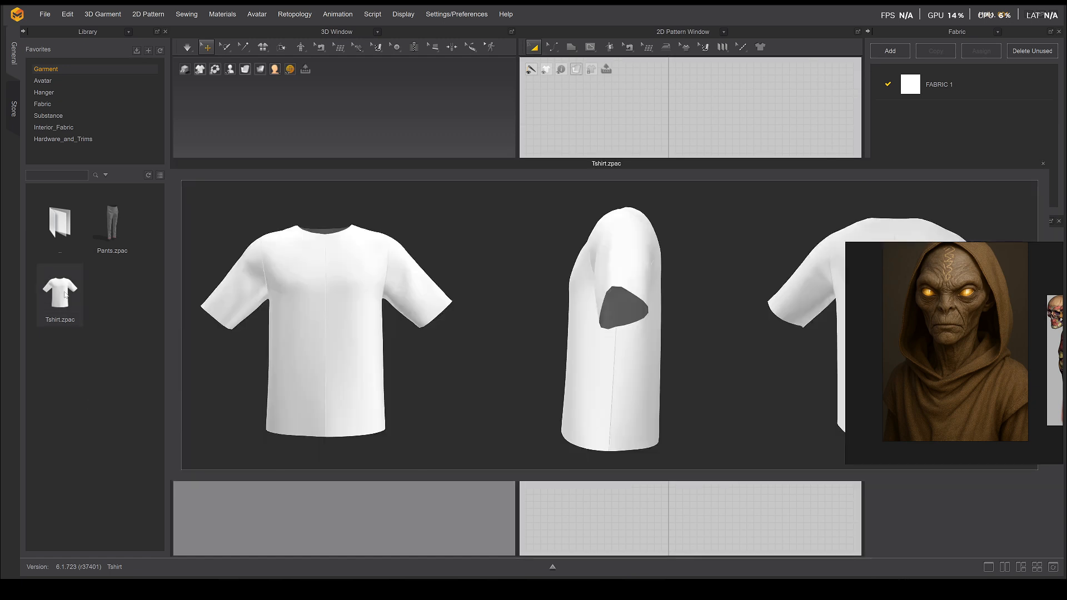
double_click(74, 296)
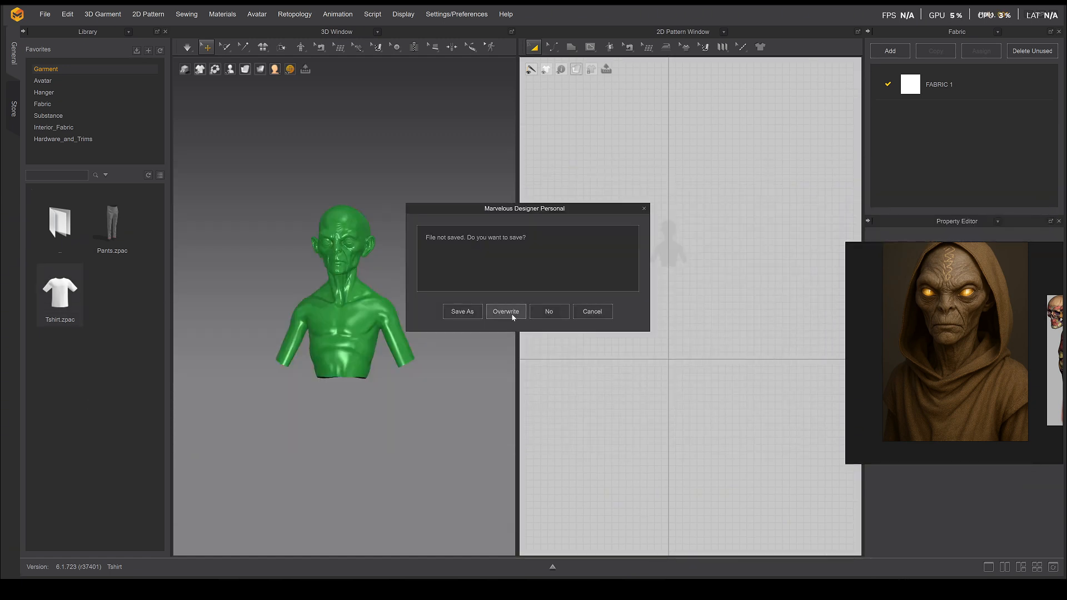
click(508, 313)
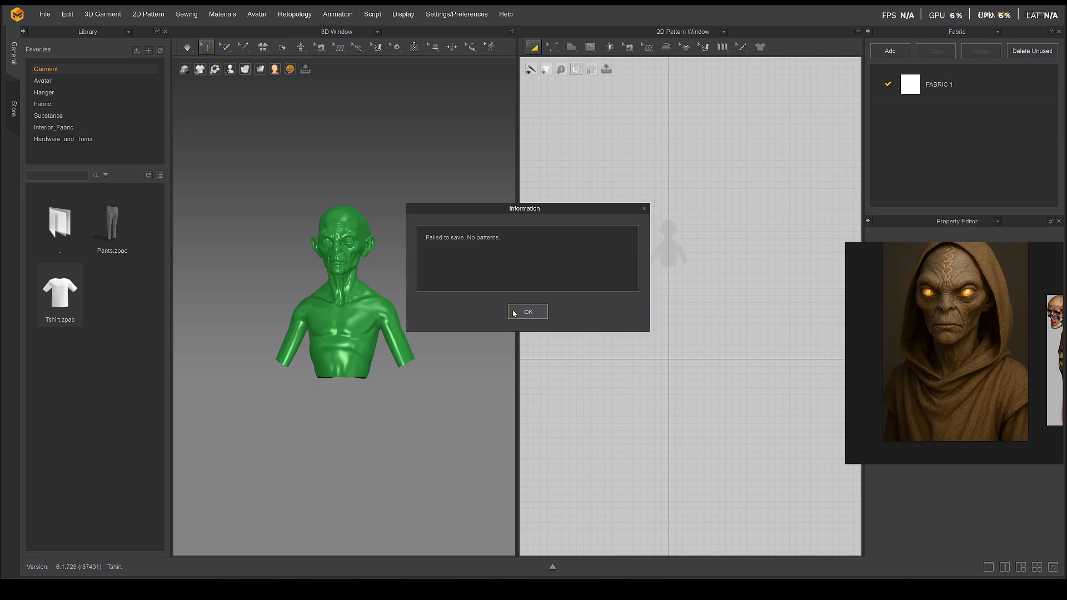
click(513, 313)
click(506, 310)
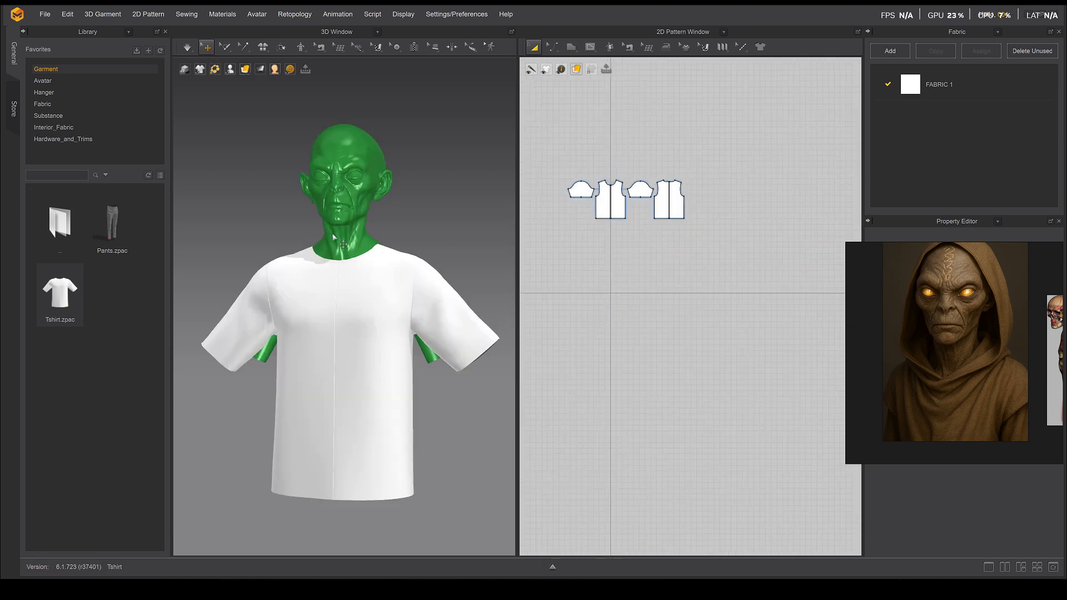
Move all T-shirt pattern pieces down together so the front panels line up with the 2D avatar silhouette
scroll(400, 234, down, 3)
right_drag(305, 235, 262, 257)
scroll(555, 101, up, 3)
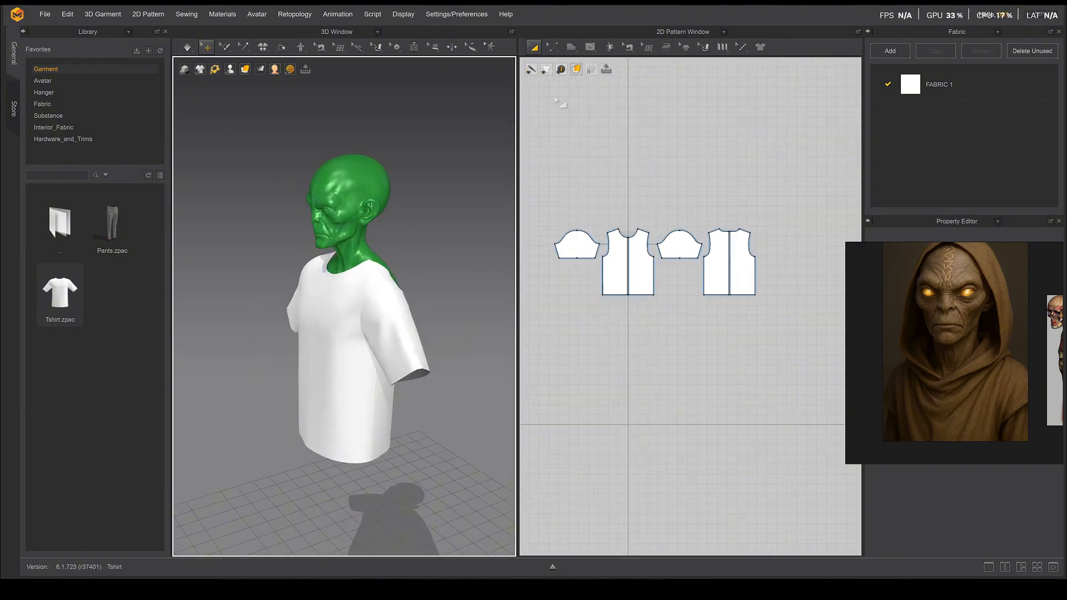
middle_drag(692, 231, 706, 246)
drag(766, 243, 550, 348)
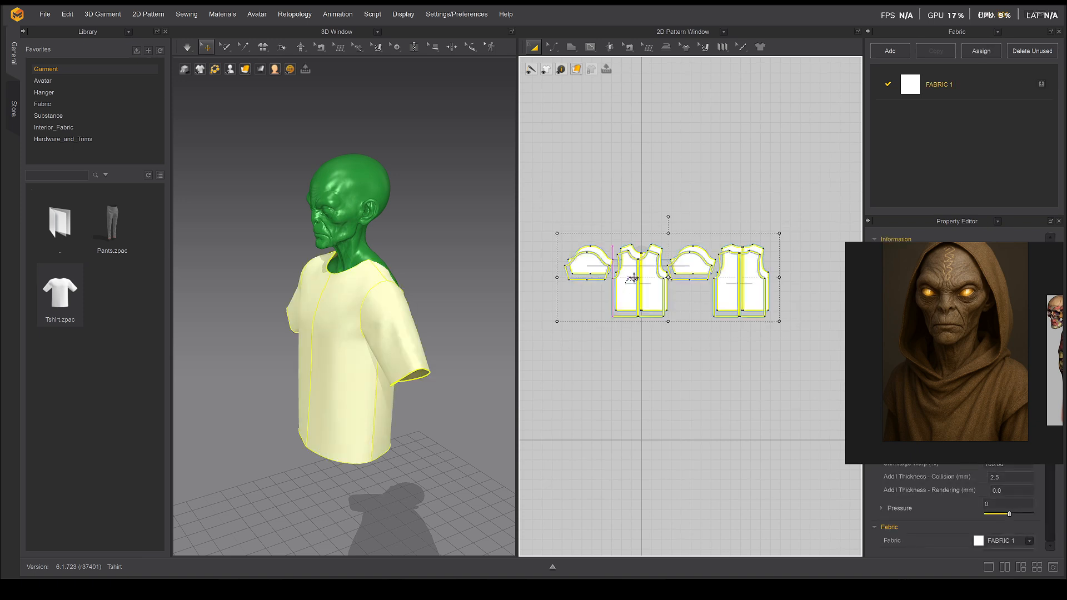
drag(642, 261, 642, 319)
click(554, 246)
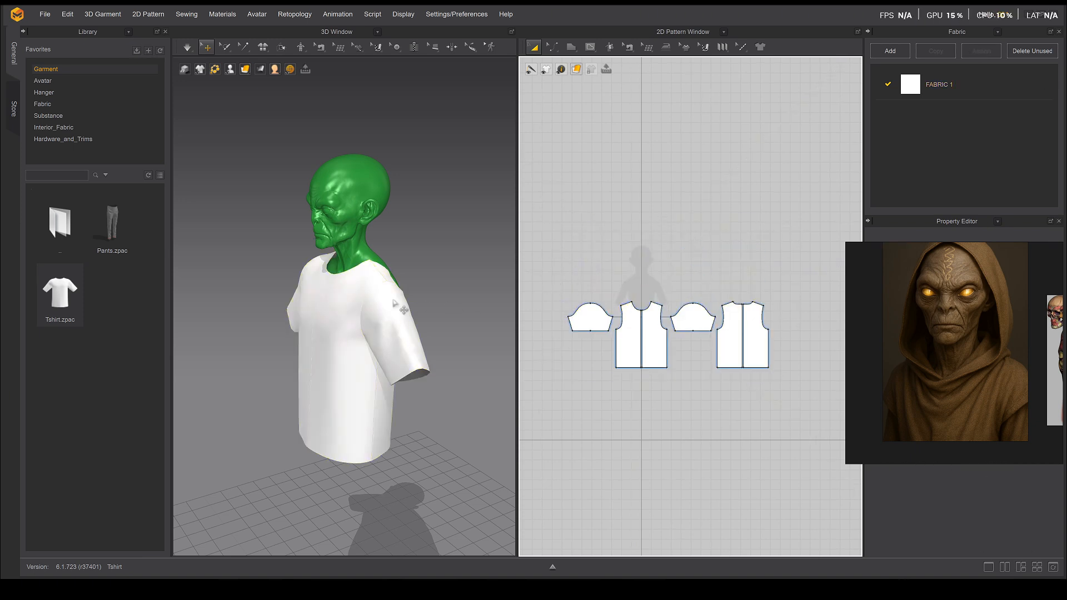
Select all T-shirt pieces and shift the whole garment backward on the bust in 3D
click(368, 270)
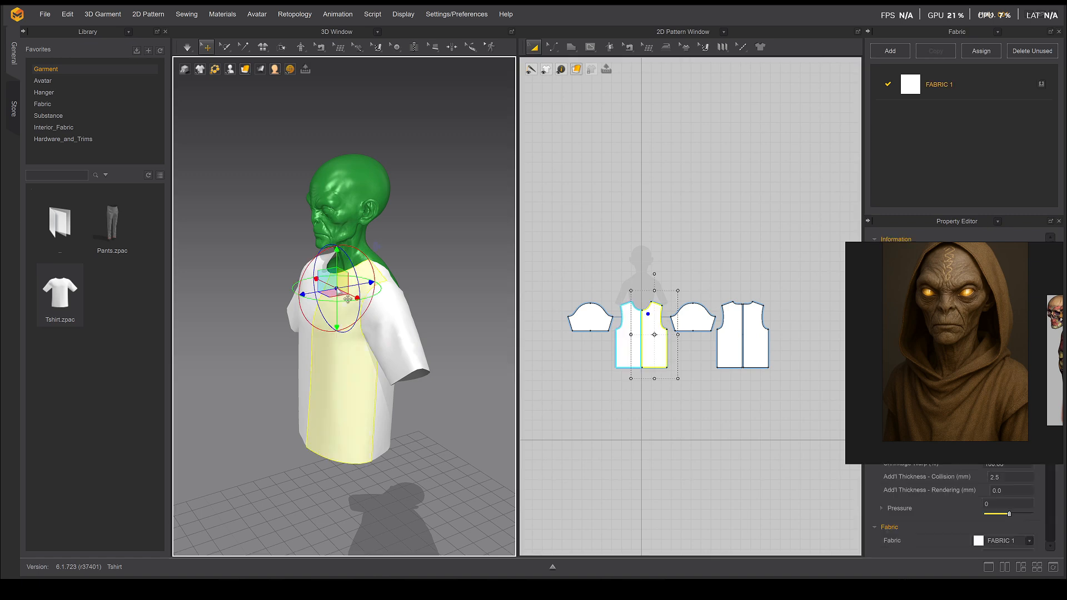
drag(796, 252, 639, 384)
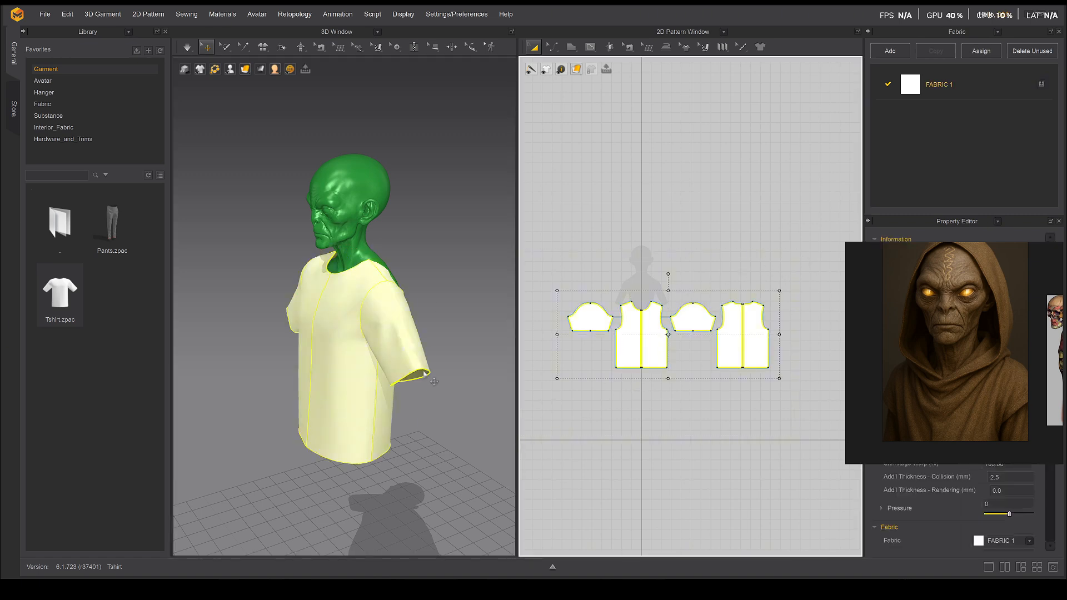
click(338, 276)
drag(311, 284, 320, 282)
mouse_move(397, 308)
middle_down()
mouse_move(421, 301)
mouse_move(382, 322)
middle_up()
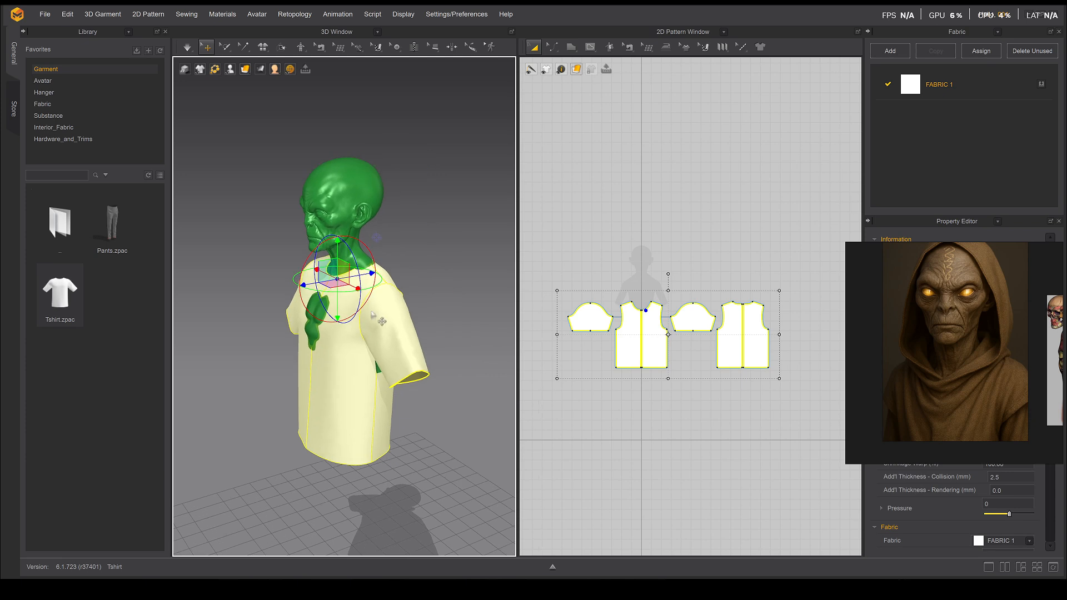
right_drag(381, 321, 376, 314)
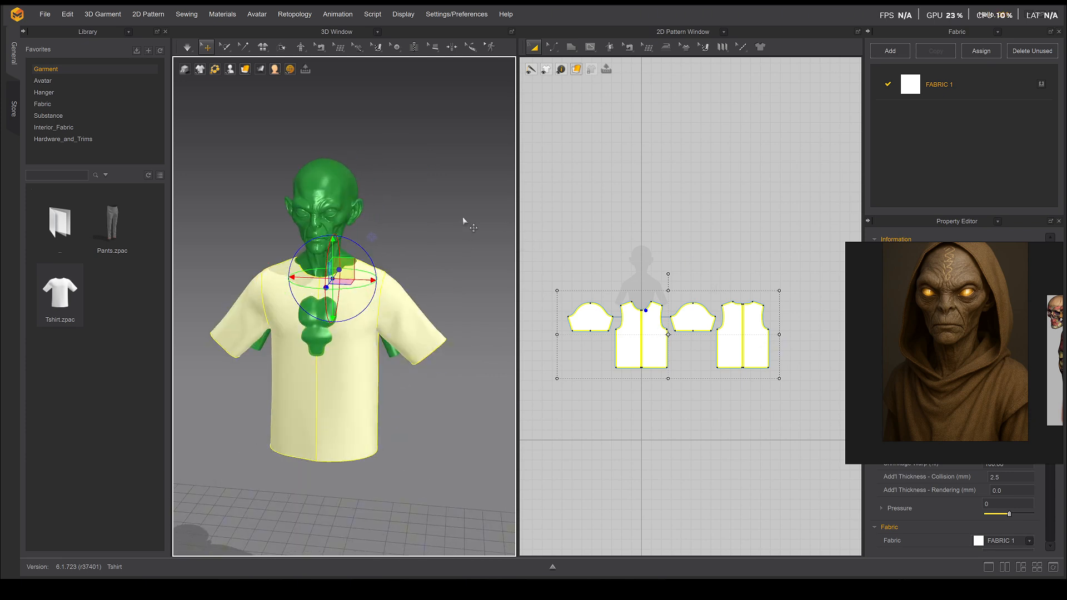
Simulate the T-shirt so it drapes over the alien bust, and check the fit
key(space)
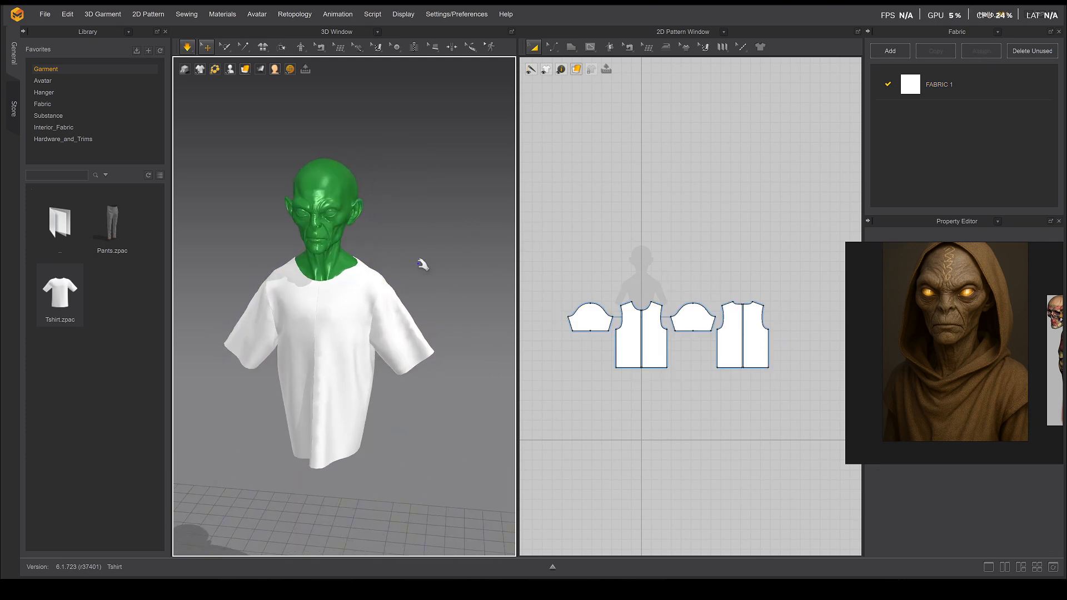
key(space)
scroll(351, 320, up, 1)
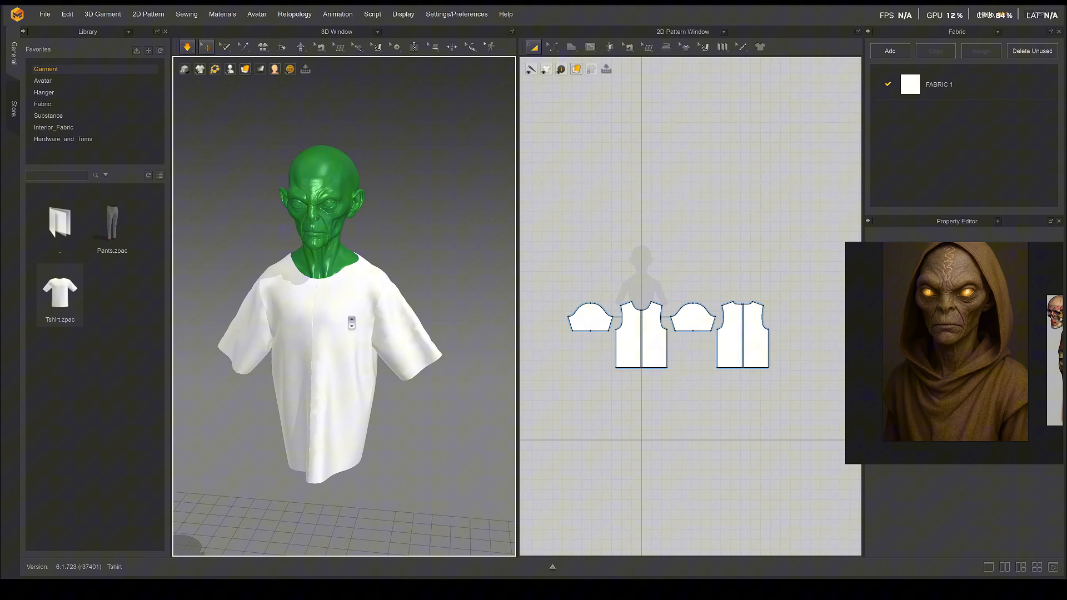
right_drag(420, 314, 165, 309)
scroll(345, 305, up, 4)
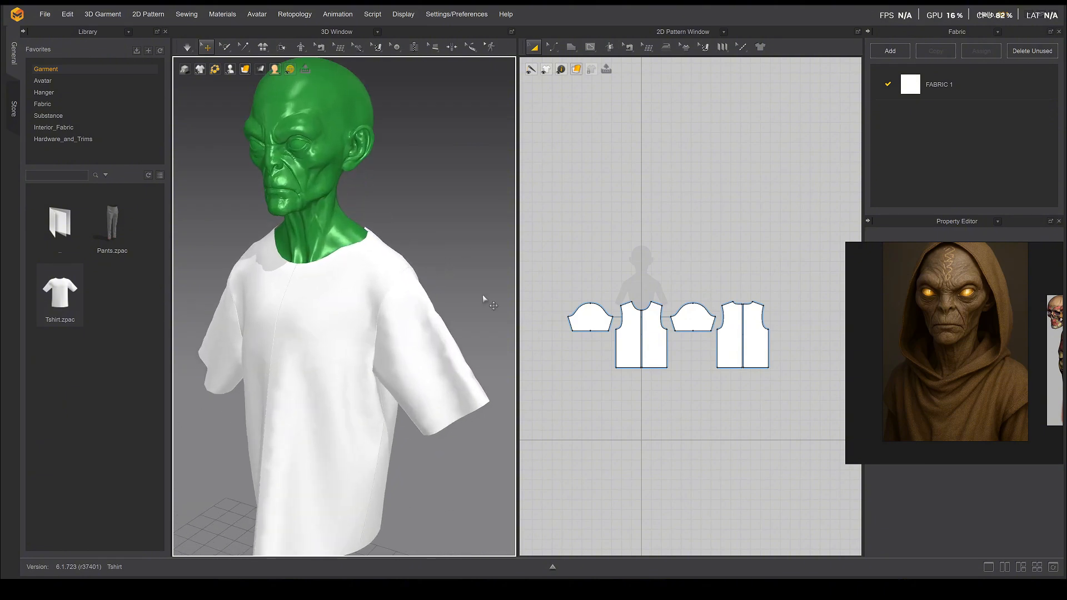
Move the reference image aside and recolor FABRIC 1 to a muted khaki brown, starting from the Orange 2 swatch
drag(895, 250, 1066, 246)
click(933, 89)
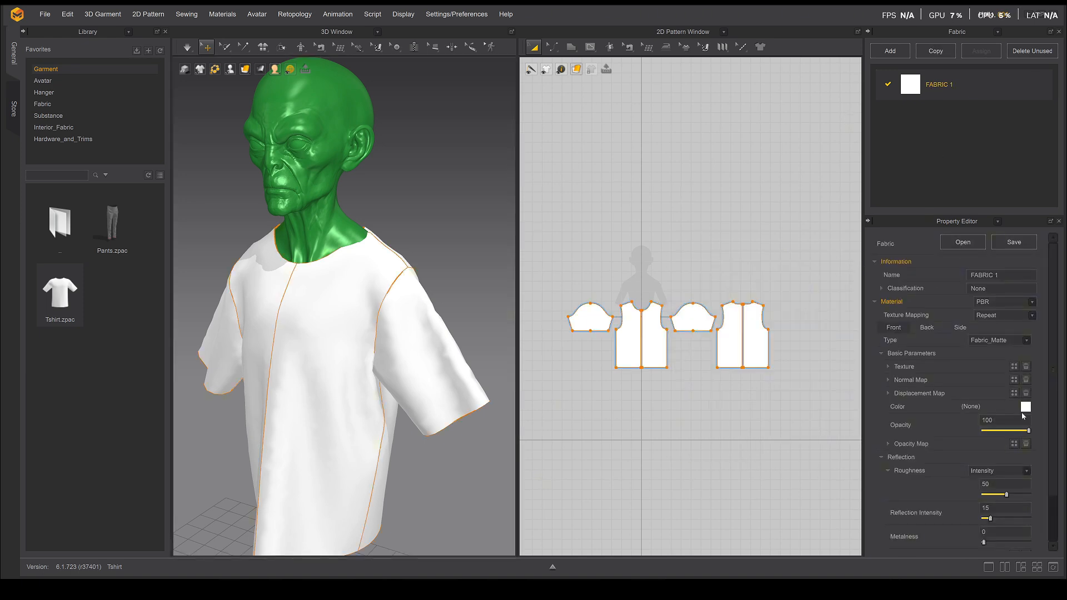
click(1023, 412)
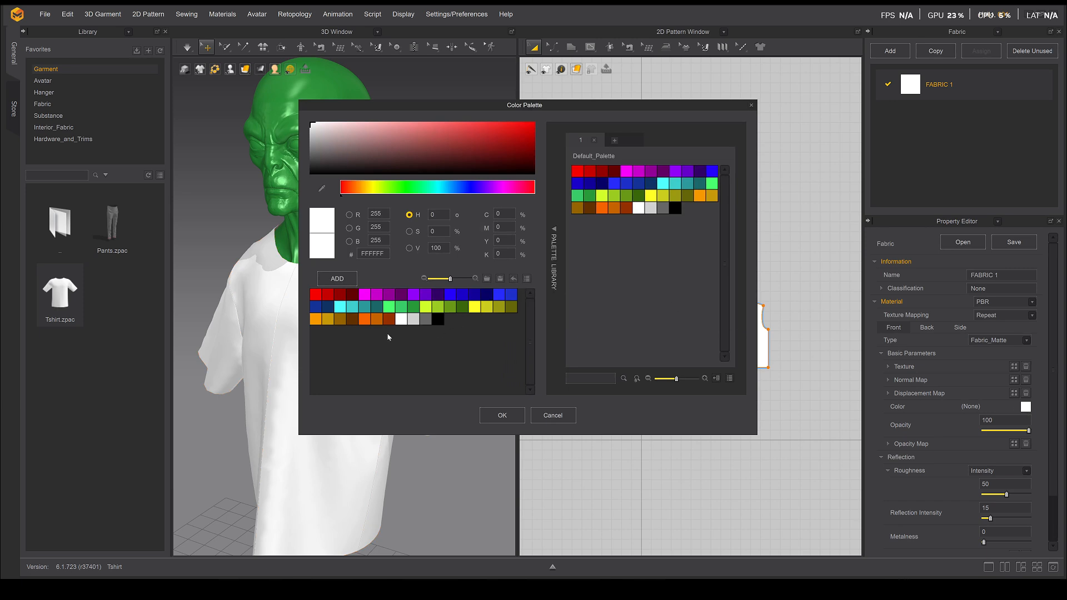
click(328, 320)
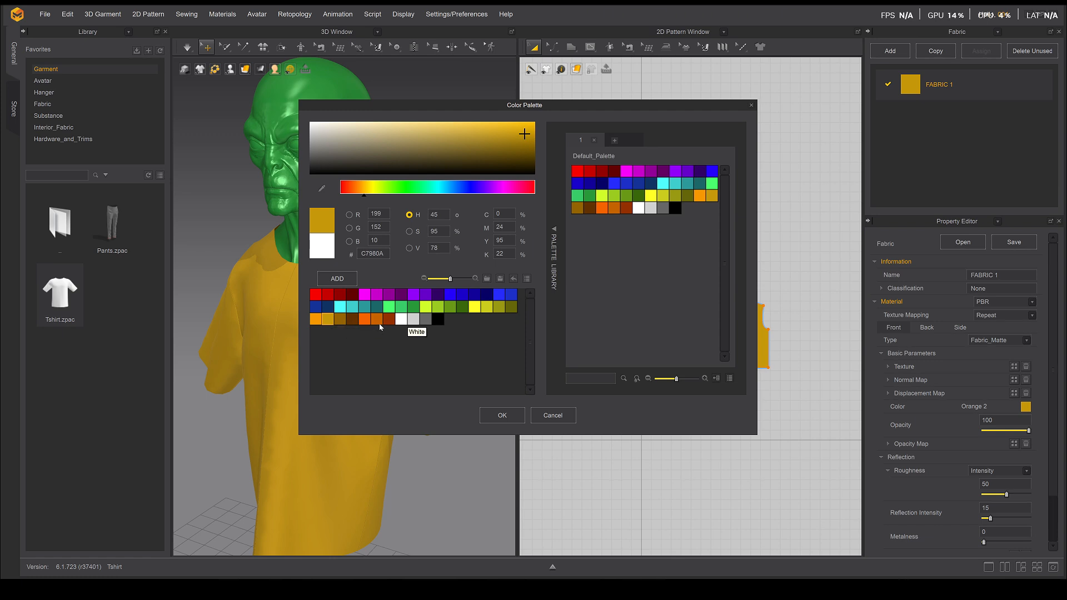
drag(402, 166, 368, 145)
click(502, 415)
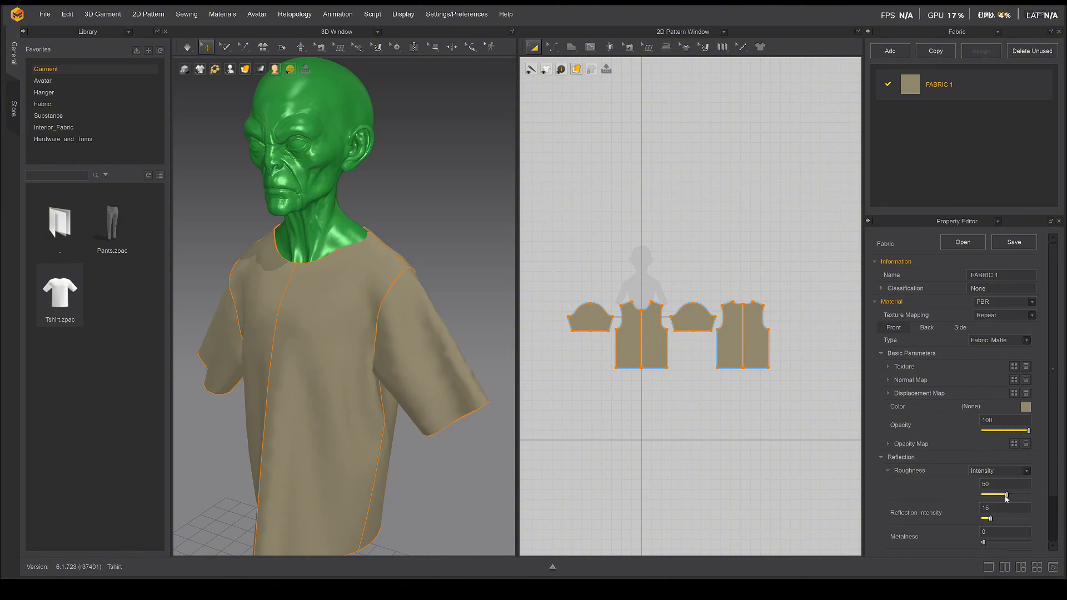
Set FABRIC 1's roughness intensity to 27 and deselect the fabric
drag(1009, 498, 999, 499)
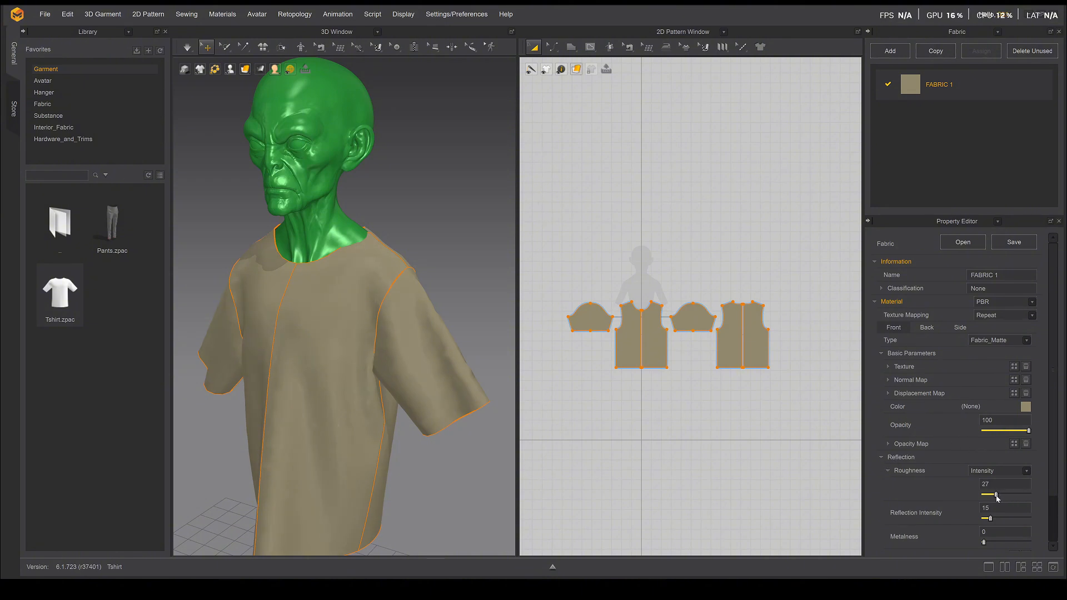
scroll(398, 279, down, 3)
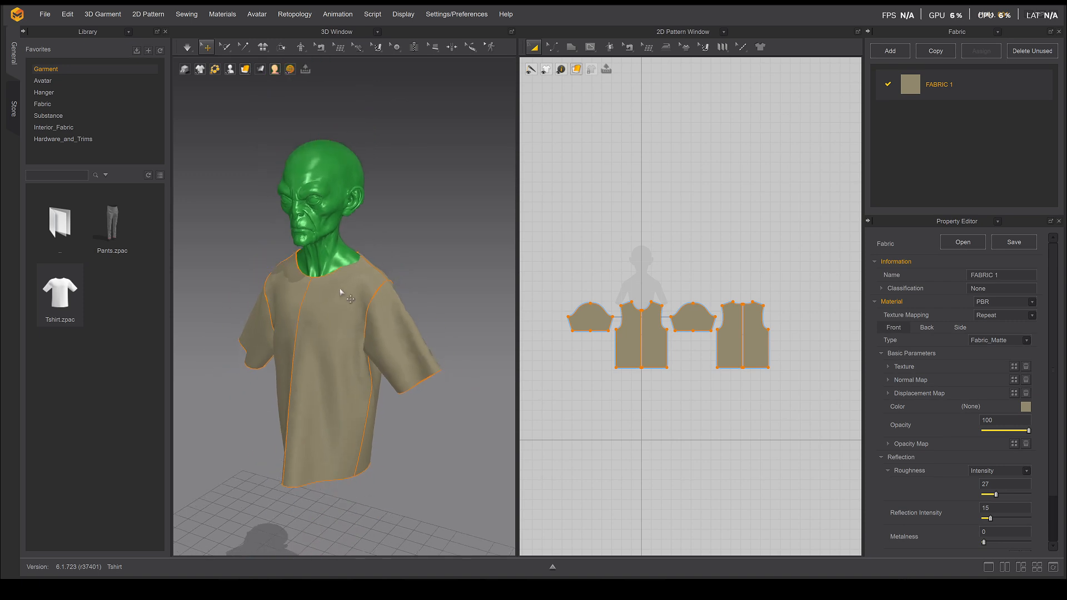
mouse_move(340, 289)
right_down()
mouse_move(388, 275)
mouse_move(355, 280)
right_up()
click(354, 282)
click(432, 200)
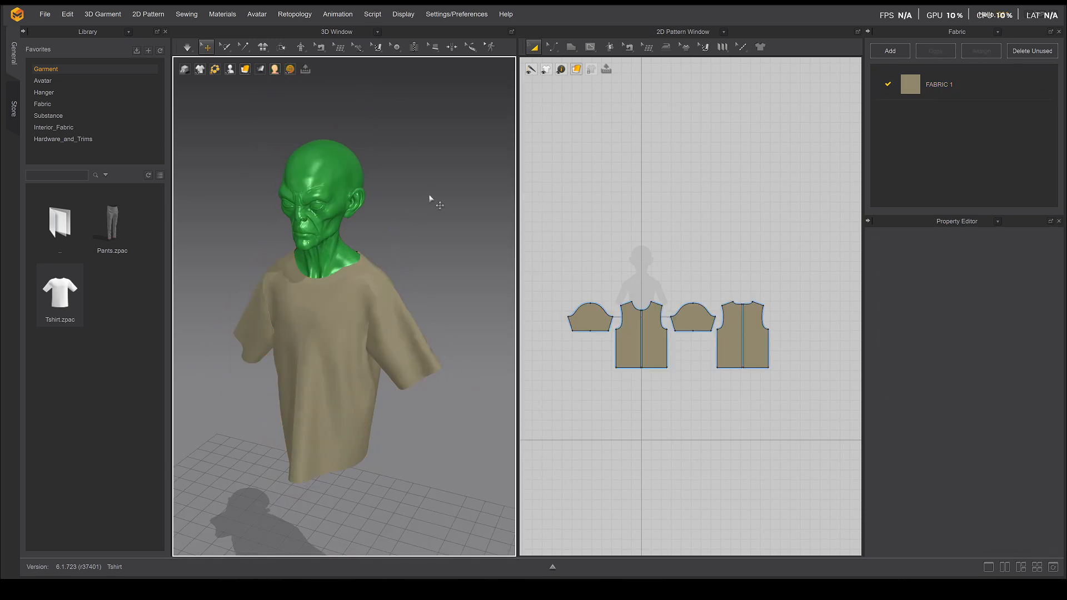
Run the simulation and tug the T-shirt's front panels and sleeve to settle it on the shoulders
key(space)
drag(367, 270, 383, 234)
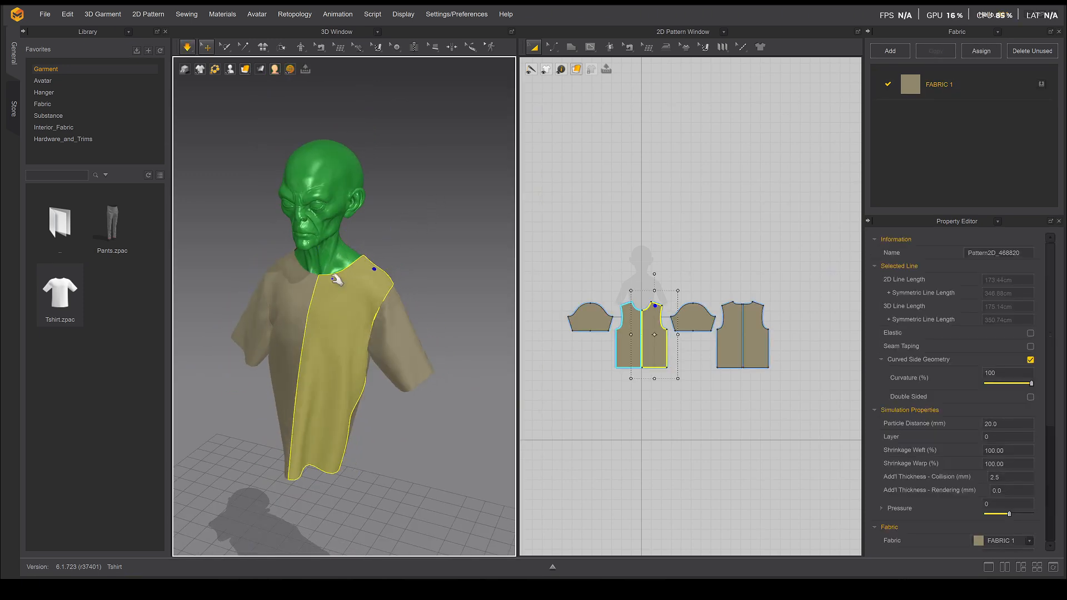
right_drag(271, 269, 295, 257)
click(274, 262)
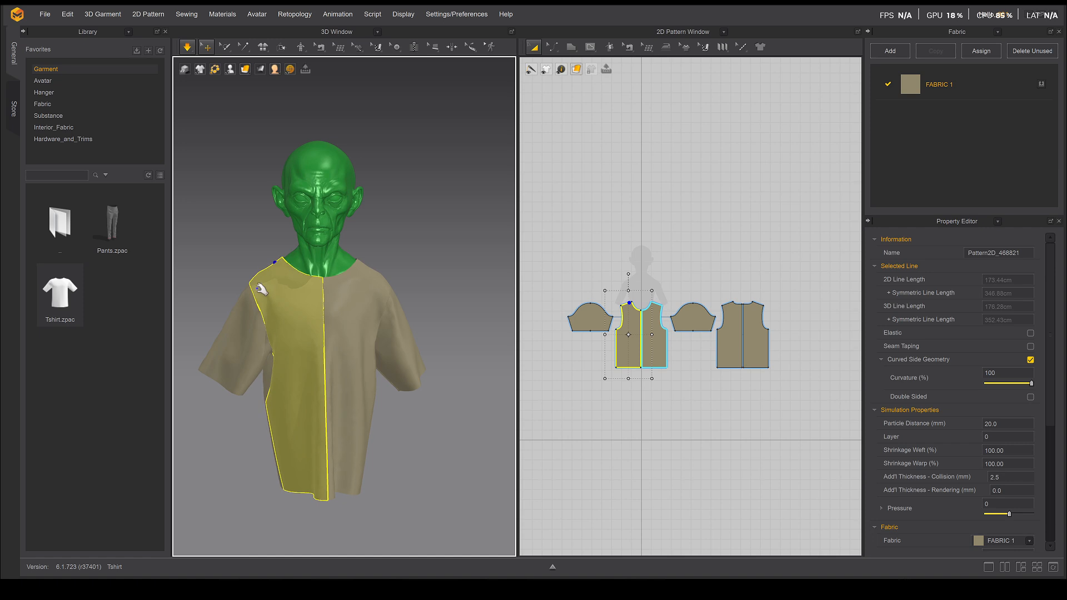
click(239, 311)
click(369, 269)
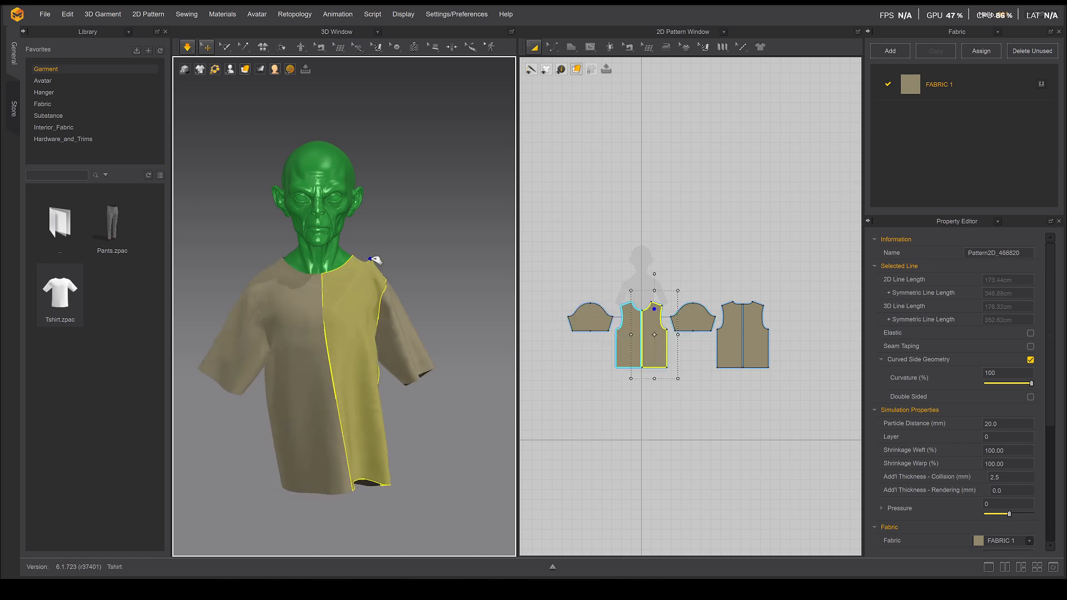
click(301, 414)
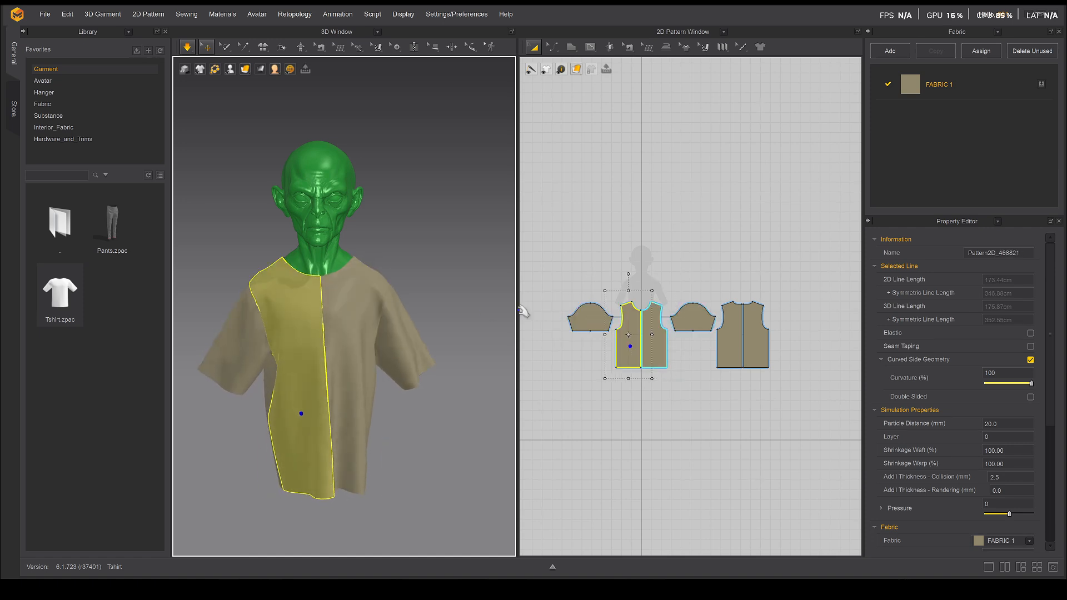
Bring up the alien reference image beside the avatar and examine its hood and the cloth folds around the neck
scroll(311, 230, up, 4)
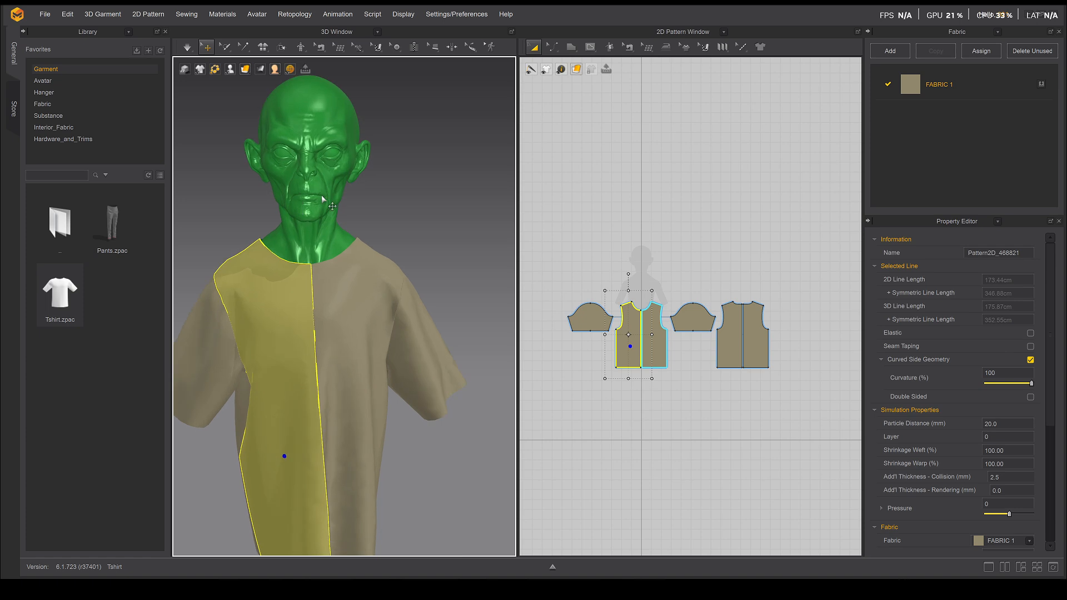
right_drag(321, 195, 316, 193)
middle_drag(315, 193, 324, 372)
right_drag(325, 361, 353, 357)
key(alt+Tab)
right_drag(678, 262, 571, 238)
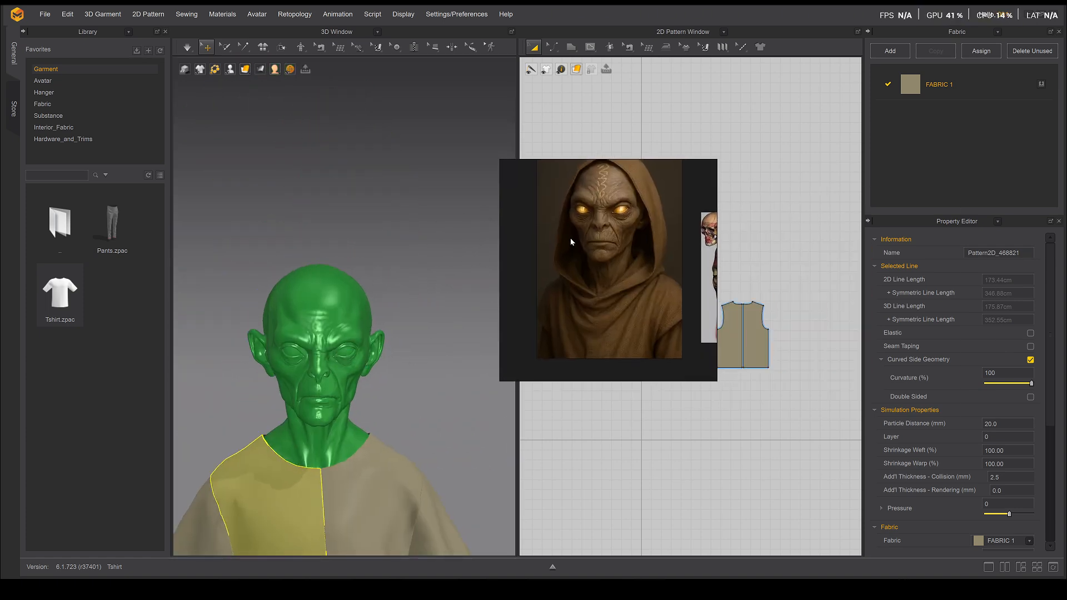
scroll(614, 257, down, 4)
scroll(634, 288, up, 5)
scroll(637, 292, down, 3)
scroll(622, 280, up, 1)
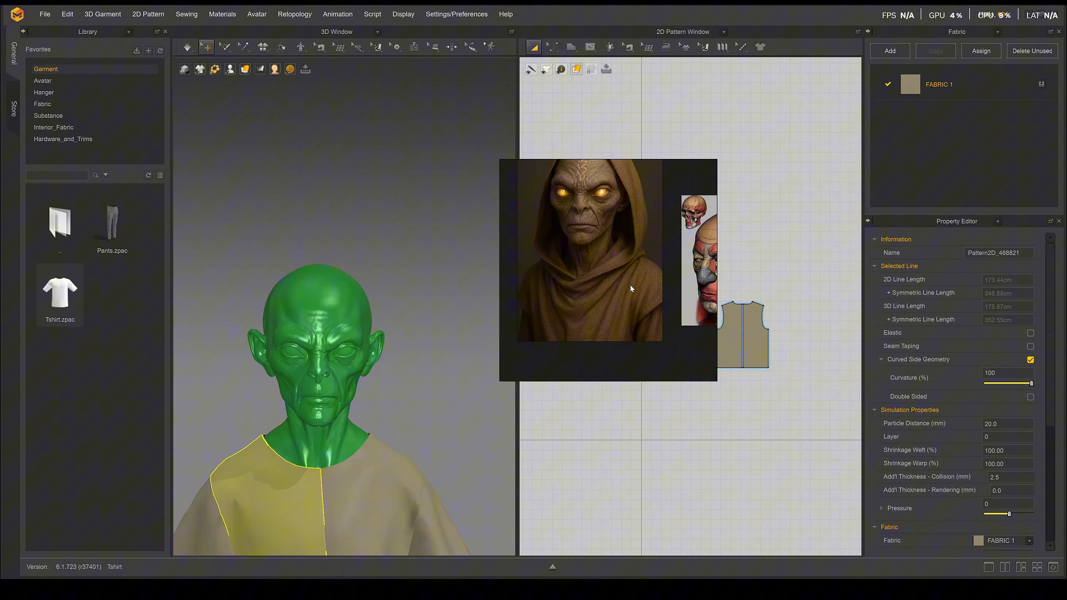
scroll(561, 232, down, 2)
scroll(623, 269, up, 4)
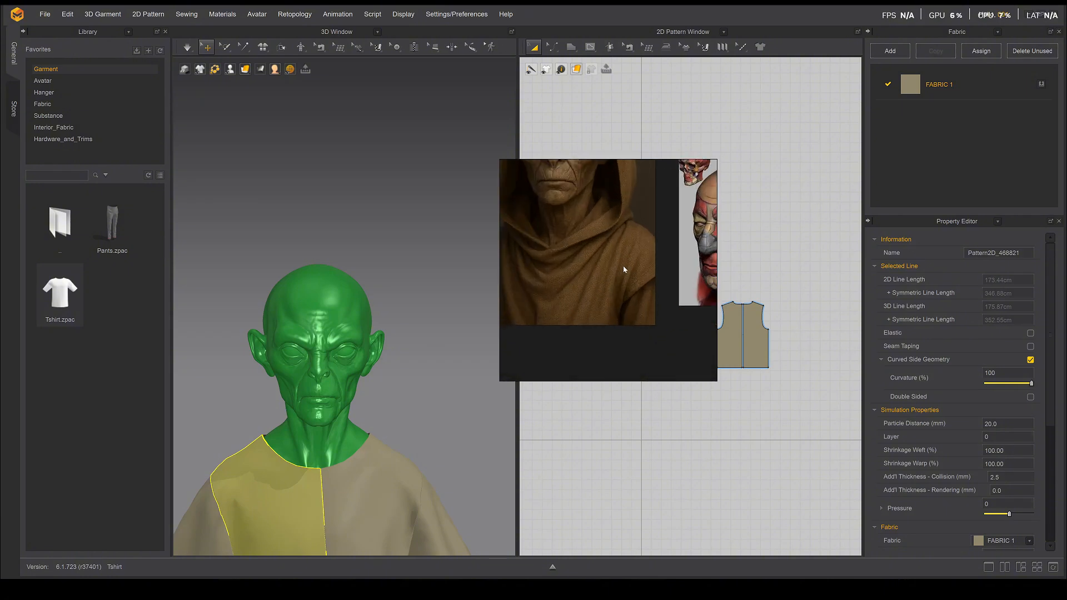
scroll(638, 289, down, 3)
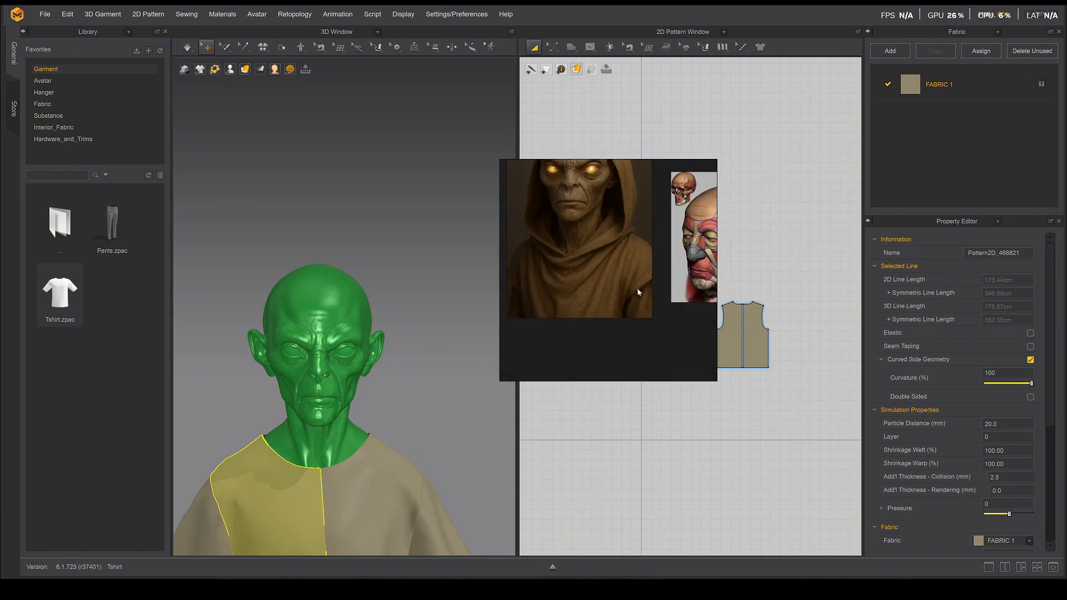
scroll(637, 289, down, 1)
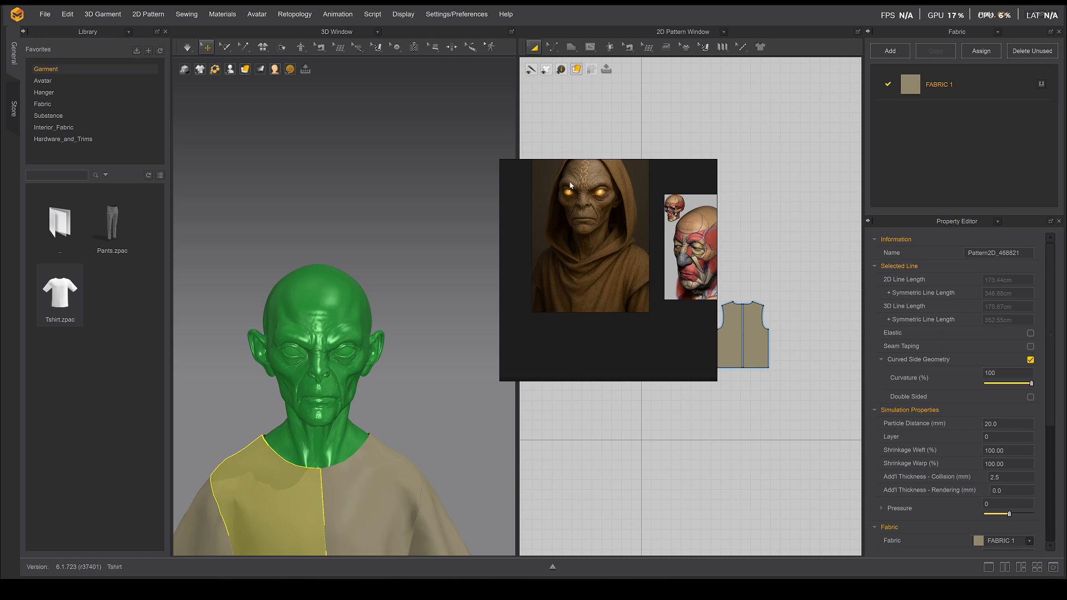
scroll(621, 292, down, 1)
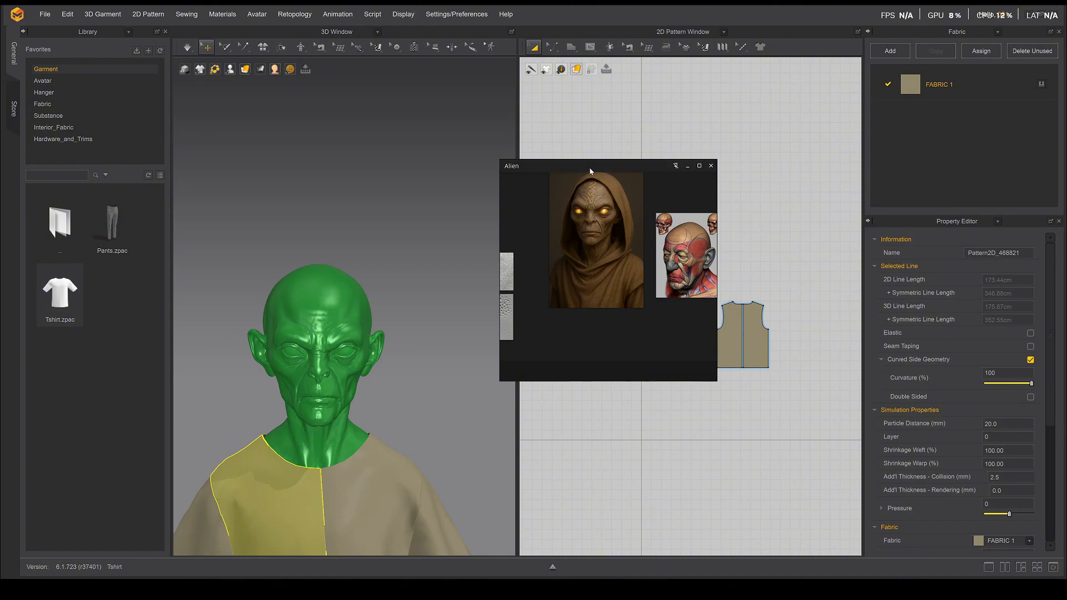
scroll(598, 231, down, 1)
scroll(599, 184, up, 2)
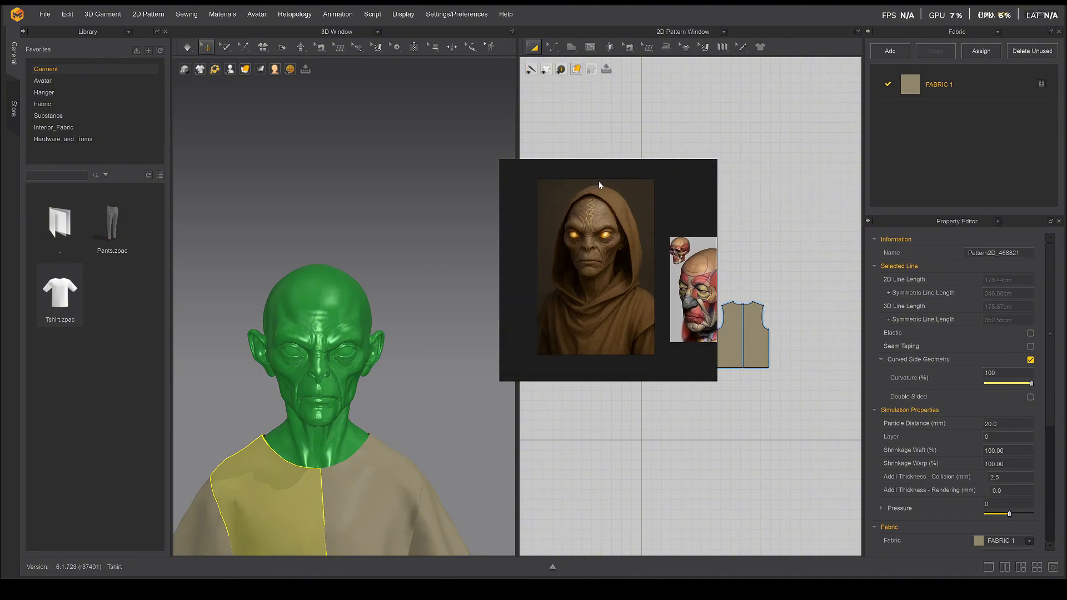
Move the reference image aside and frame the whole T-shirt on the alien bust from the front
drag(576, 170, 1066, 184)
right_drag(412, 363, 451, 378)
middle_drag(450, 377, 428, 283)
right_drag(428, 284, 470, 313)
scroll(591, 205, up, 2)
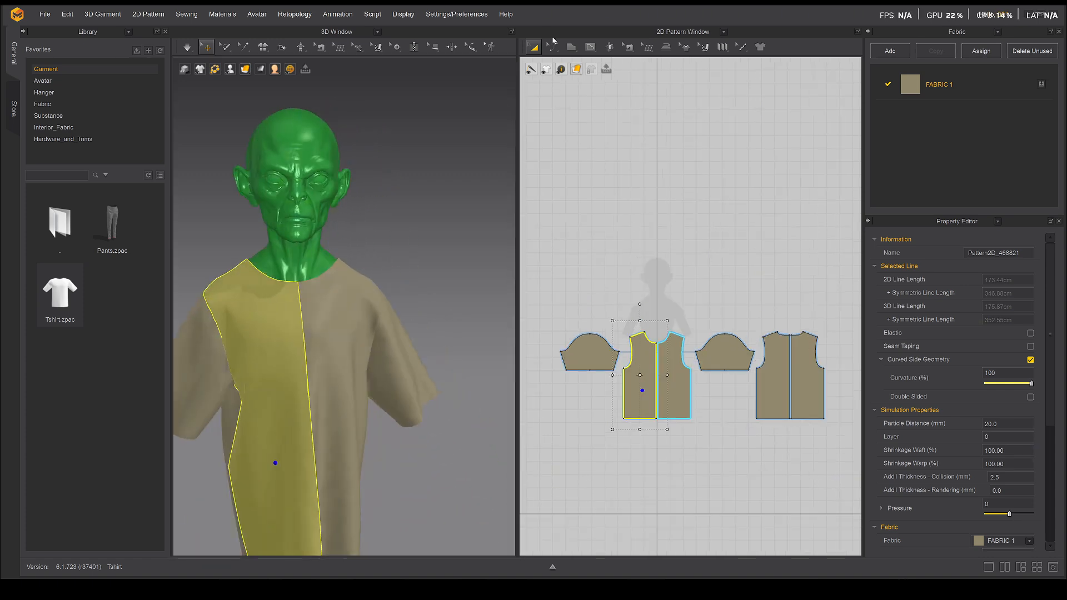
Try to shorten only the front panels by raising their bottom hem about 19 cm with Edit Pattern, and undo the change
click(552, 47)
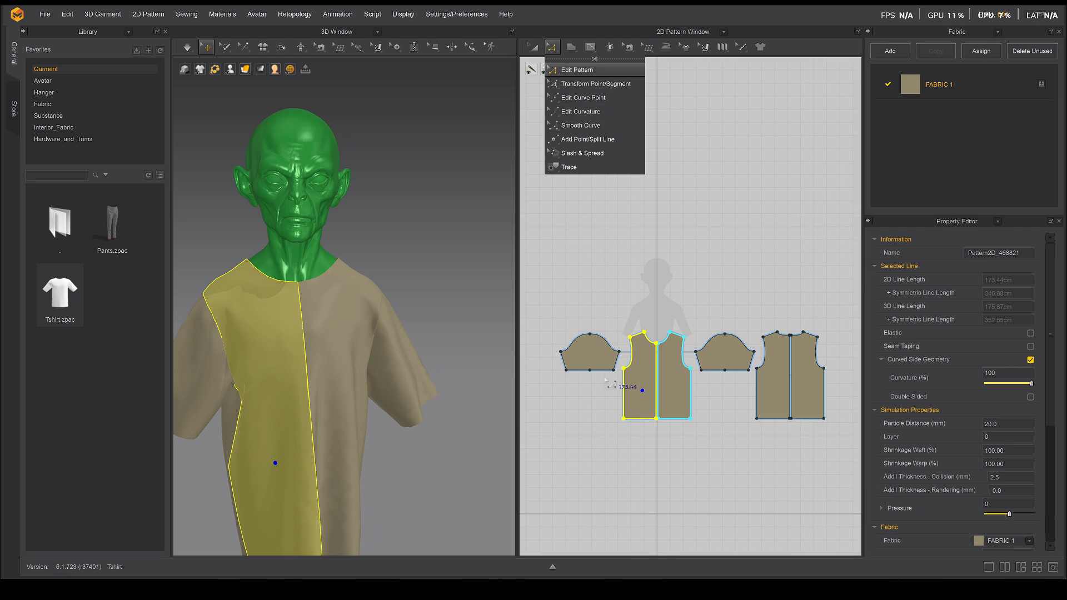
click(595, 409)
drag(591, 404, 867, 453)
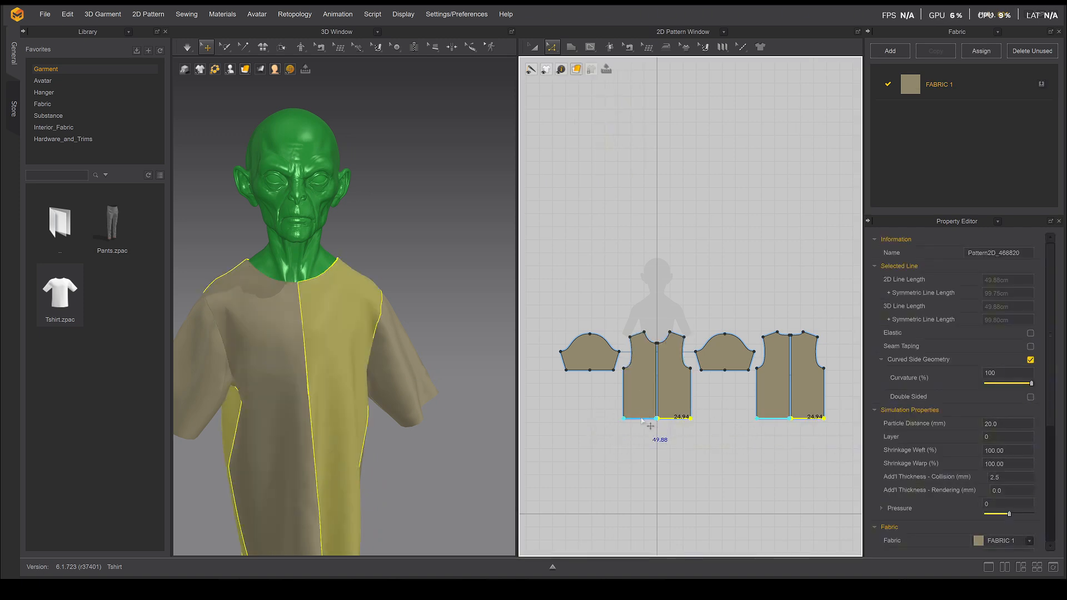
drag(639, 418, 639, 398)
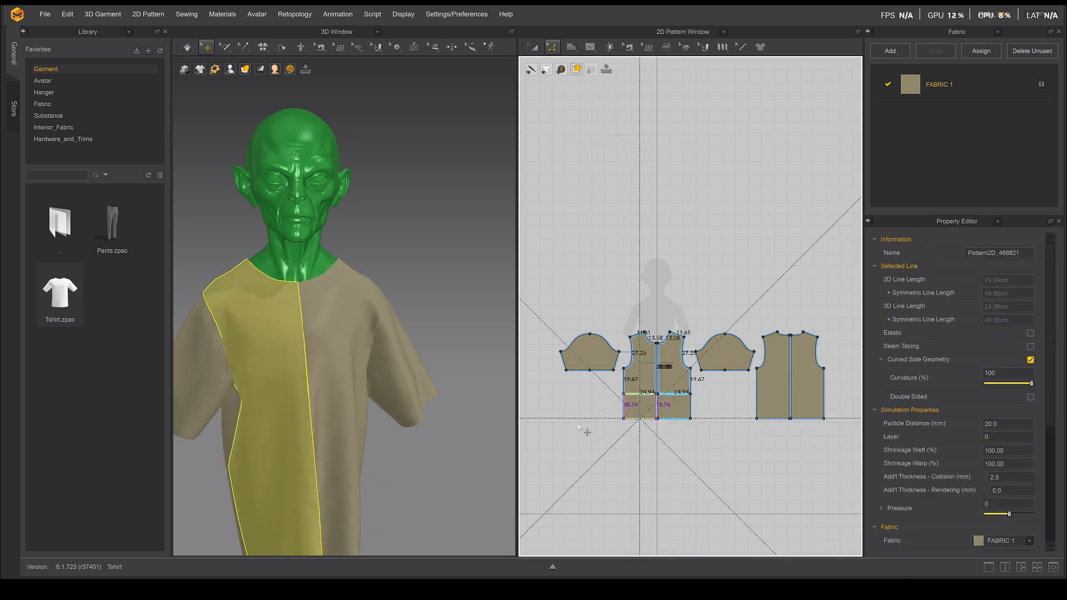
drag(581, 429, 593, 447)
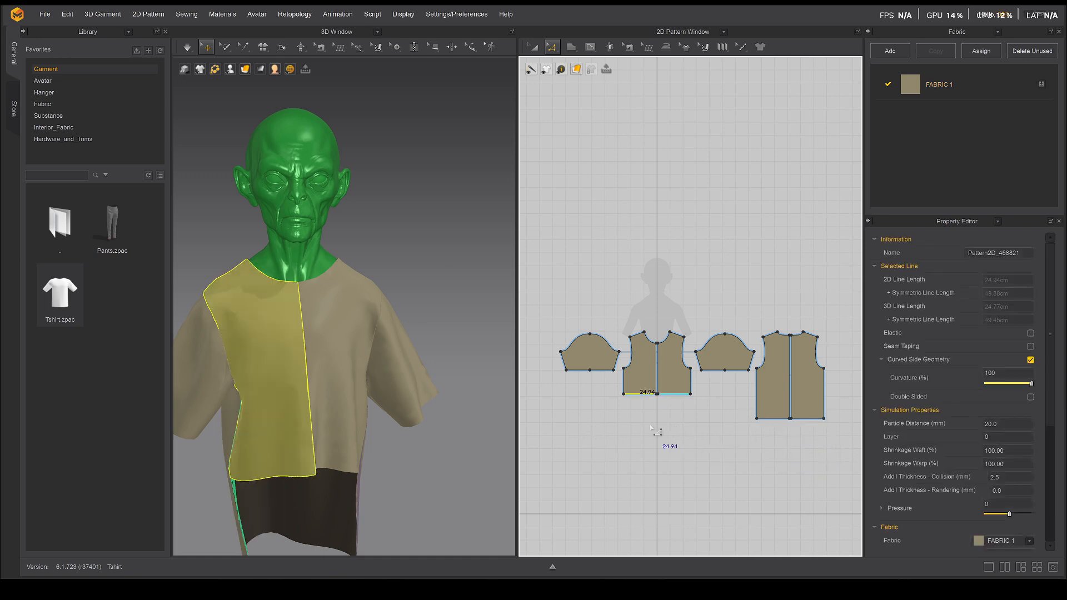
key(ctrl+z)
Shorten the T-shirt by raising the bottom hems of the front and back panels together, and run the simulation
drag(591, 405, 830, 457)
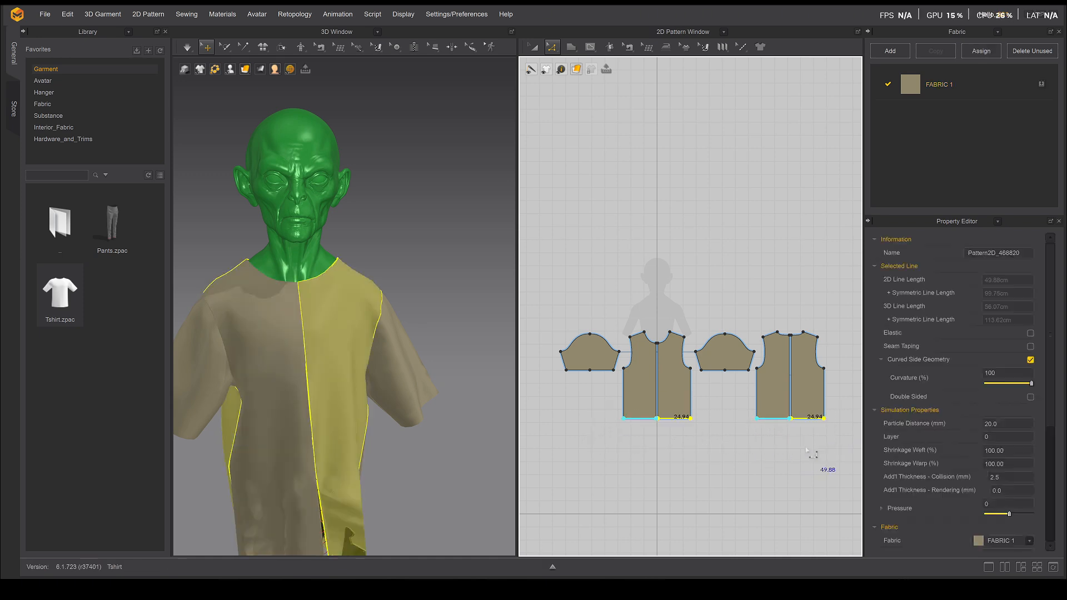
click(772, 419)
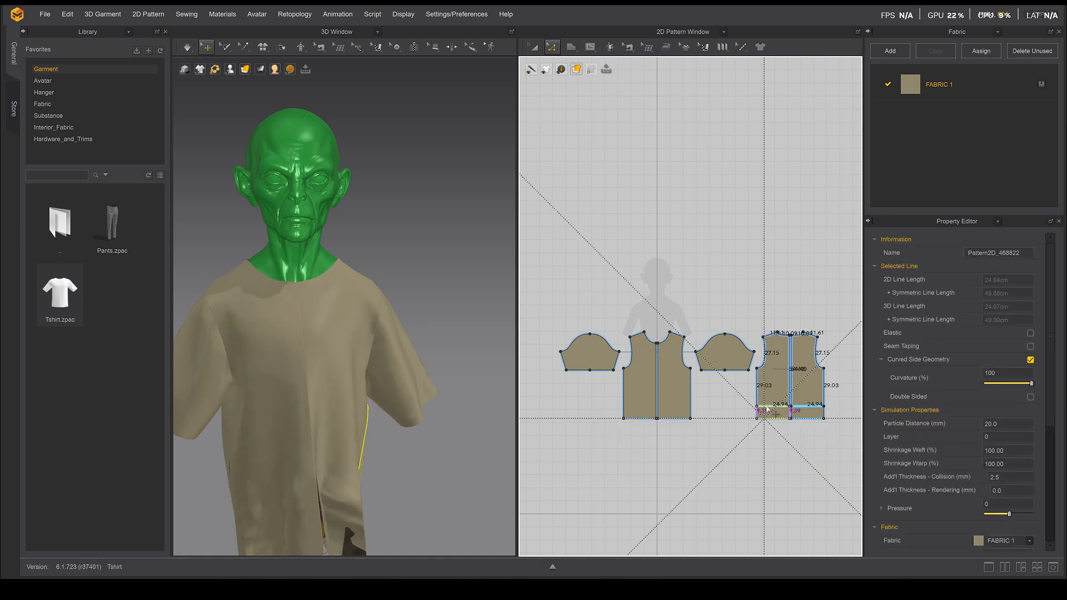
shift+click(637, 419)
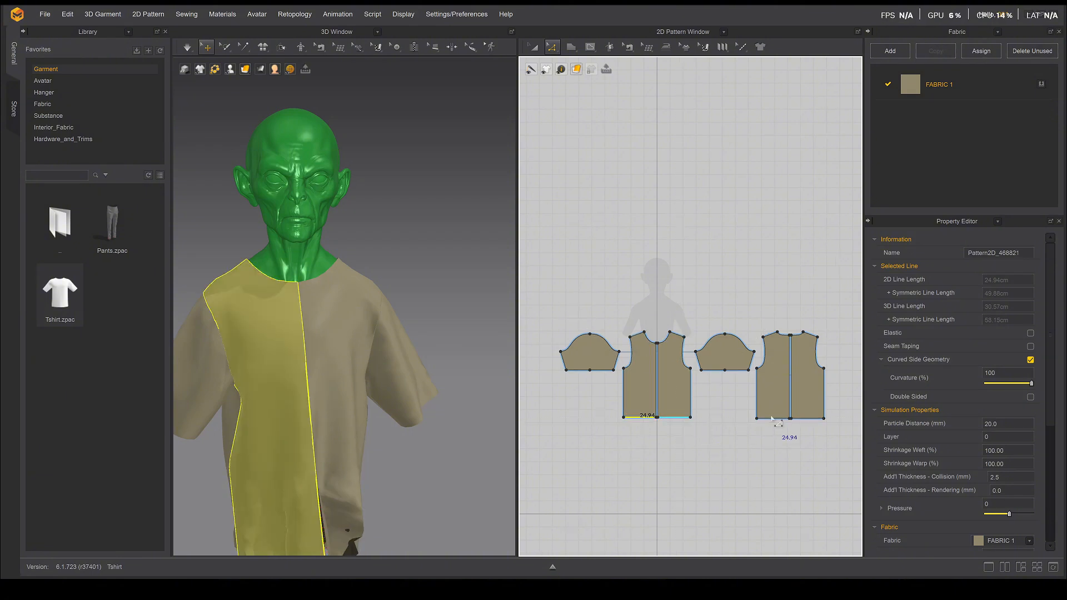
drag(772, 419, 770, 393)
click(418, 243)
key(space)
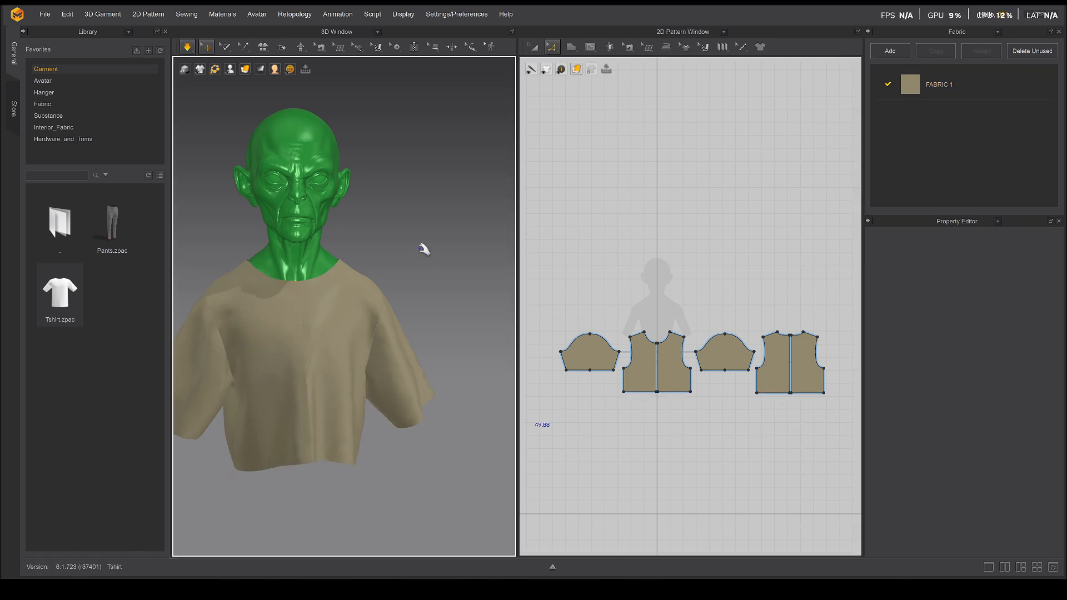
Raise the front and back hems further, leaving the front side edges about 11 cm long, and simulate the cropped shirt
click(643, 393)
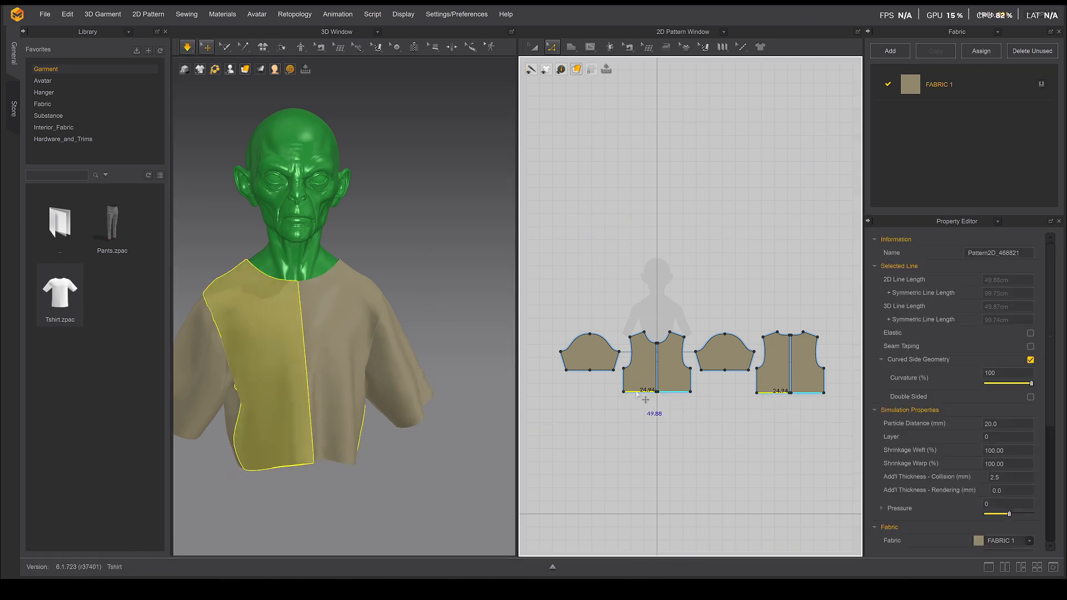
drag(637, 394, 637, 383)
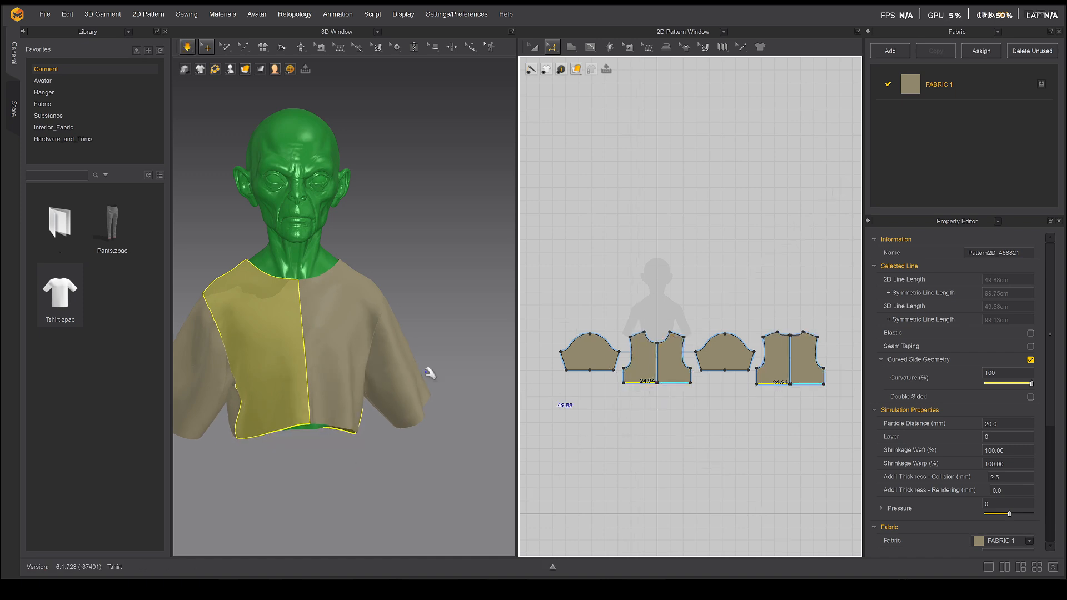
key(space)
right_drag(393, 300, 369, 303)
right_drag(321, 377, 363, 387)
key(space)
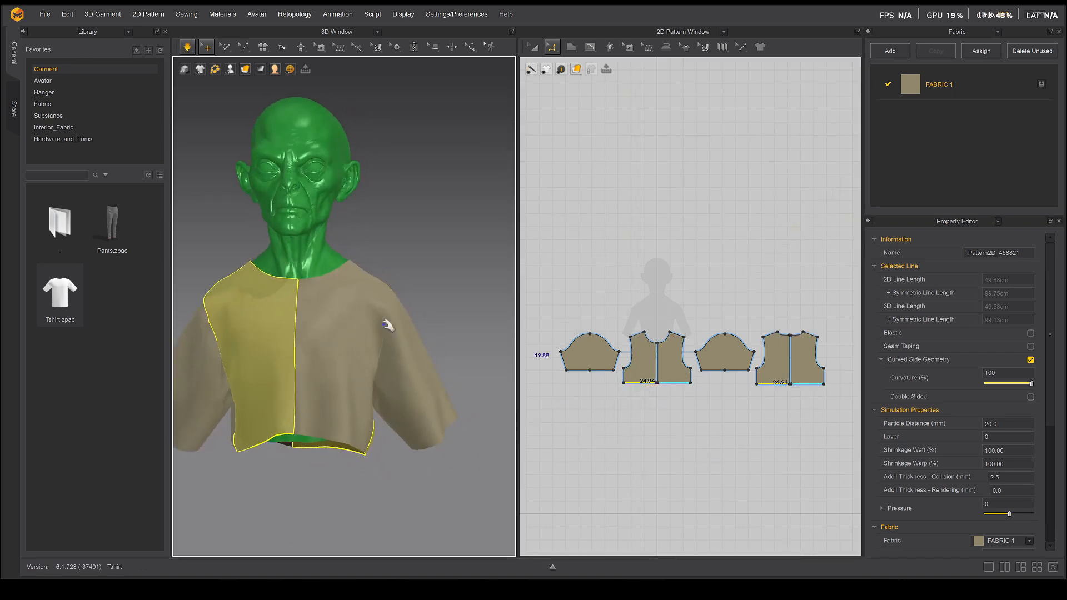
click(426, 280)
scroll(378, 306, down, 2)
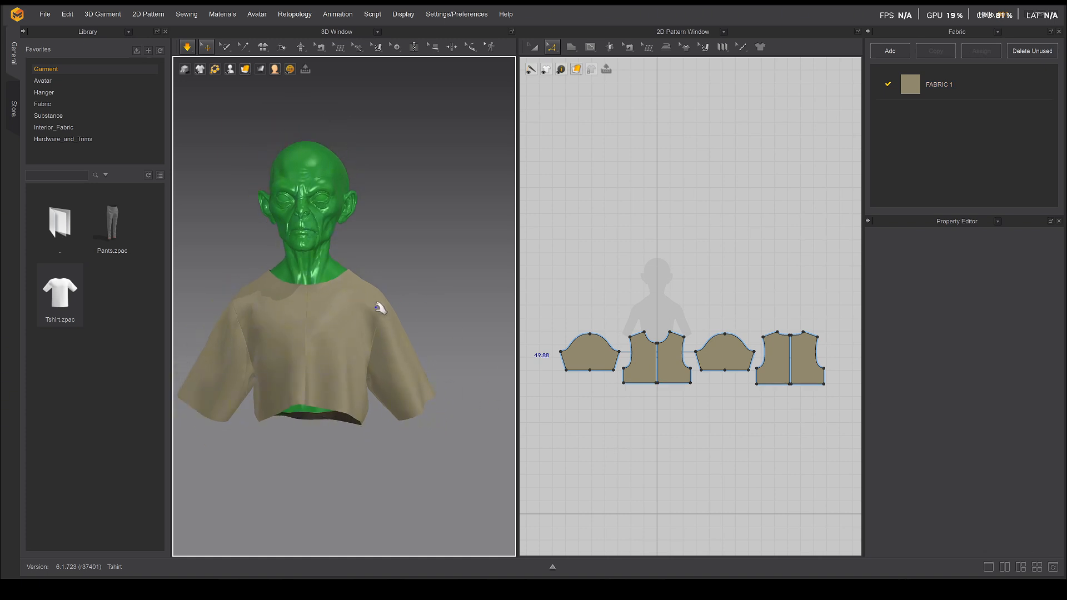
mouse_move(380, 309)
right_down()
mouse_move(310, 315)
mouse_move(398, 305)
right_up()
scroll(359, 376, up, 1)
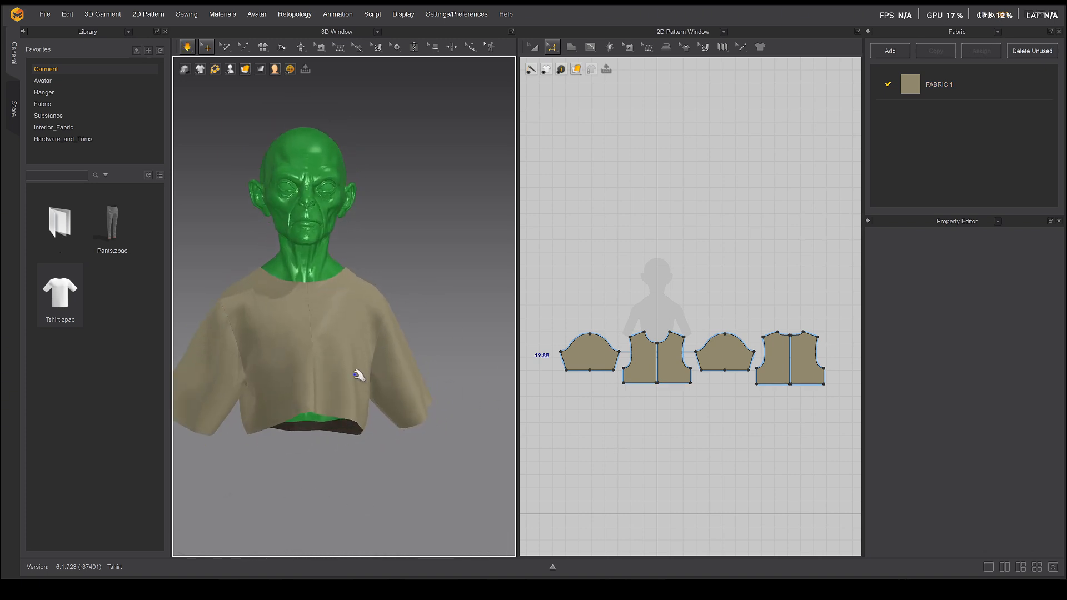
Try to narrow the front panels by moving their lower side edges inward, and undo the change
scroll(648, 386, up, 3)
right_drag(680, 396, 603, 195)
click(604, 379)
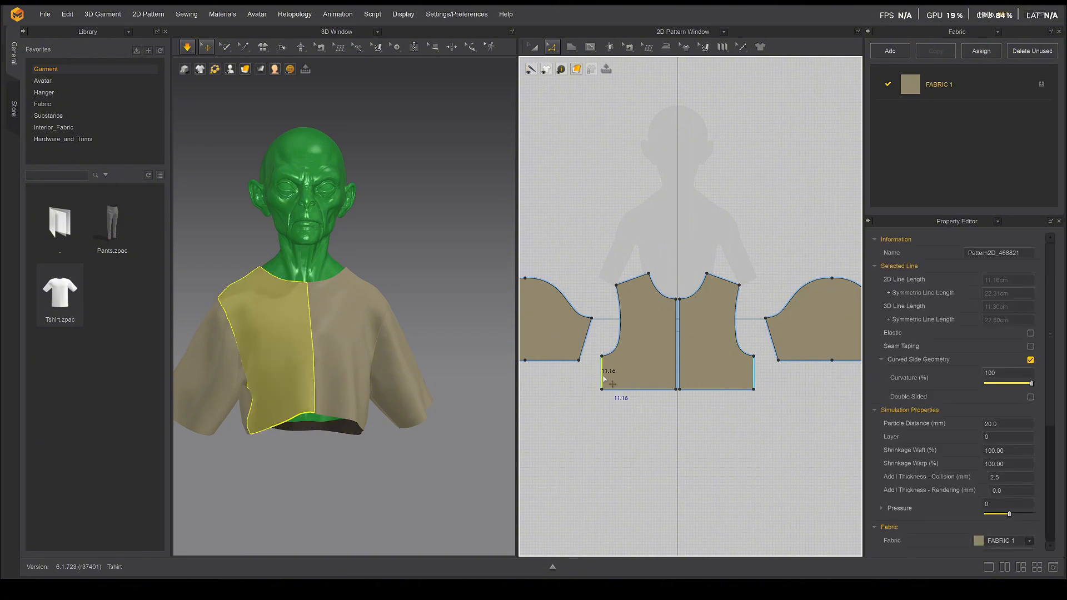
drag(604, 378, 605, 388)
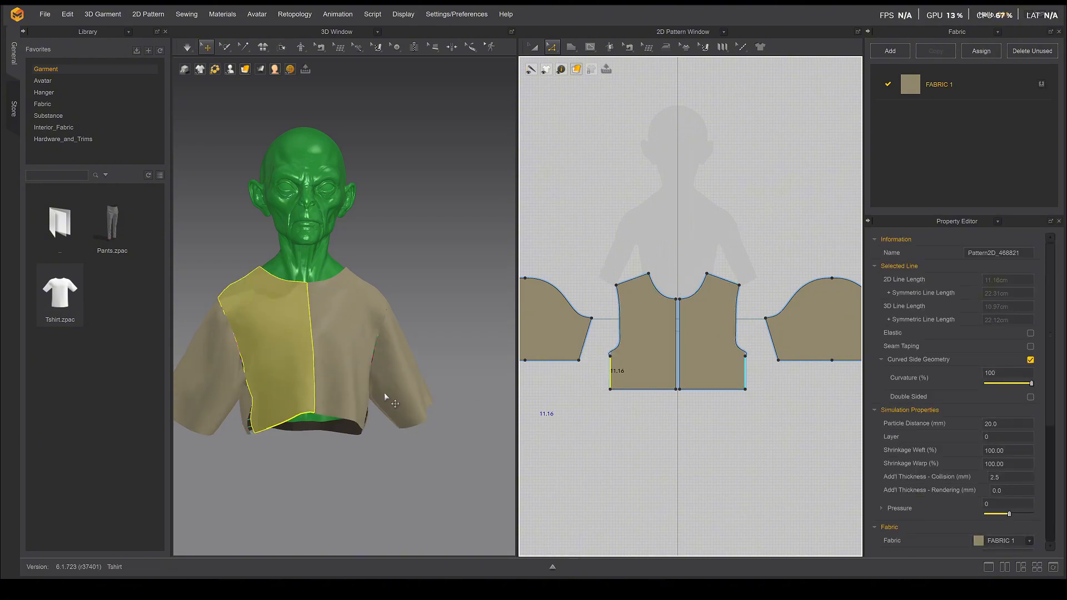
key(ctrl+z)
Restart the simulation and examine how the torso and sleeves drape around the bust
right_drag(307, 348, 350, 365)
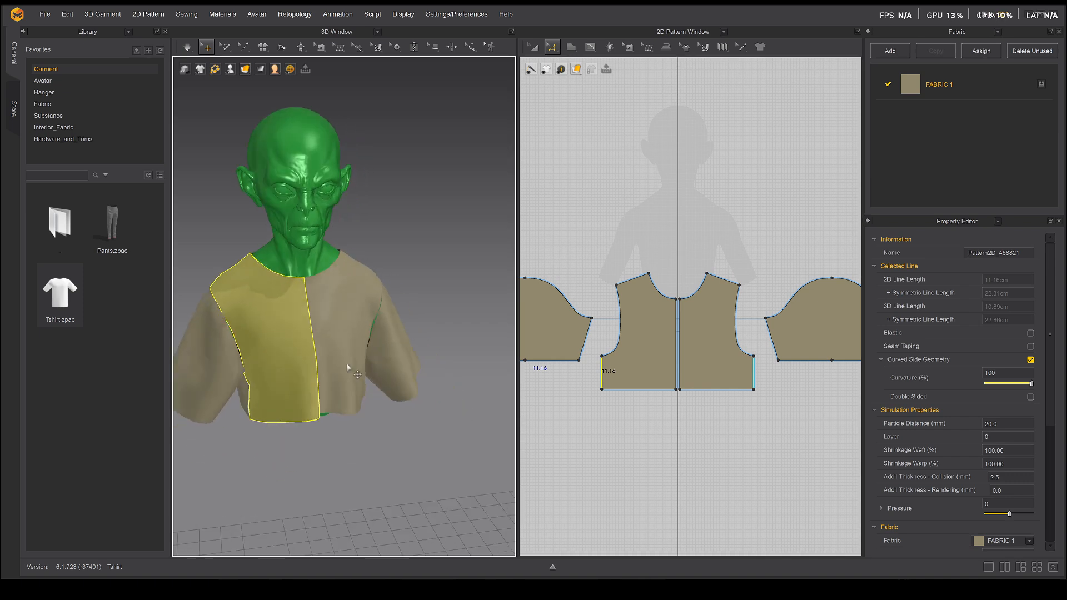
click(399, 374)
right_drag(422, 373, 387, 279)
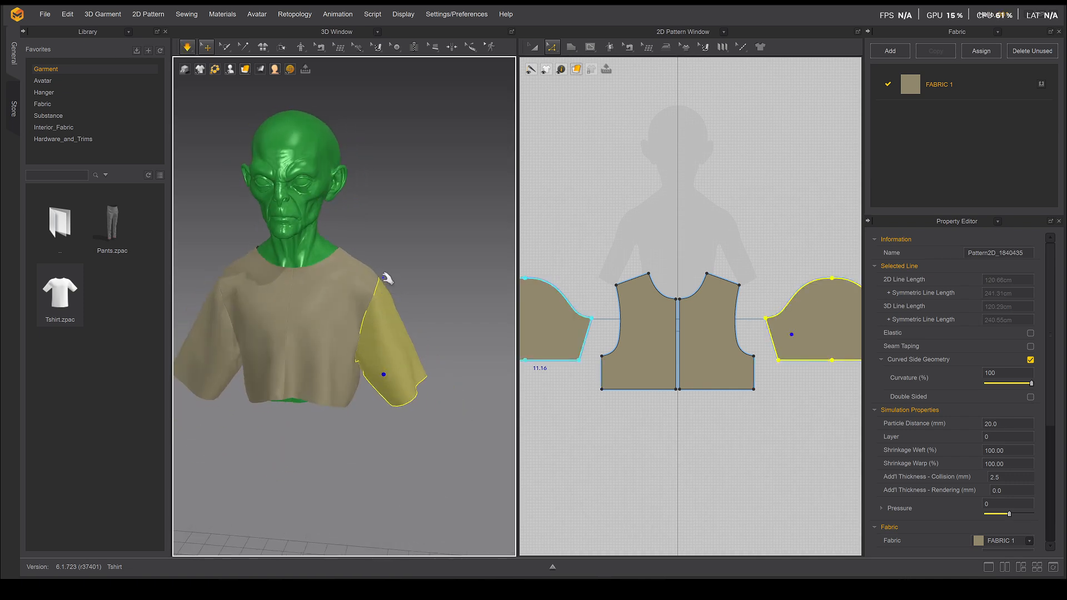
click(660, 192)
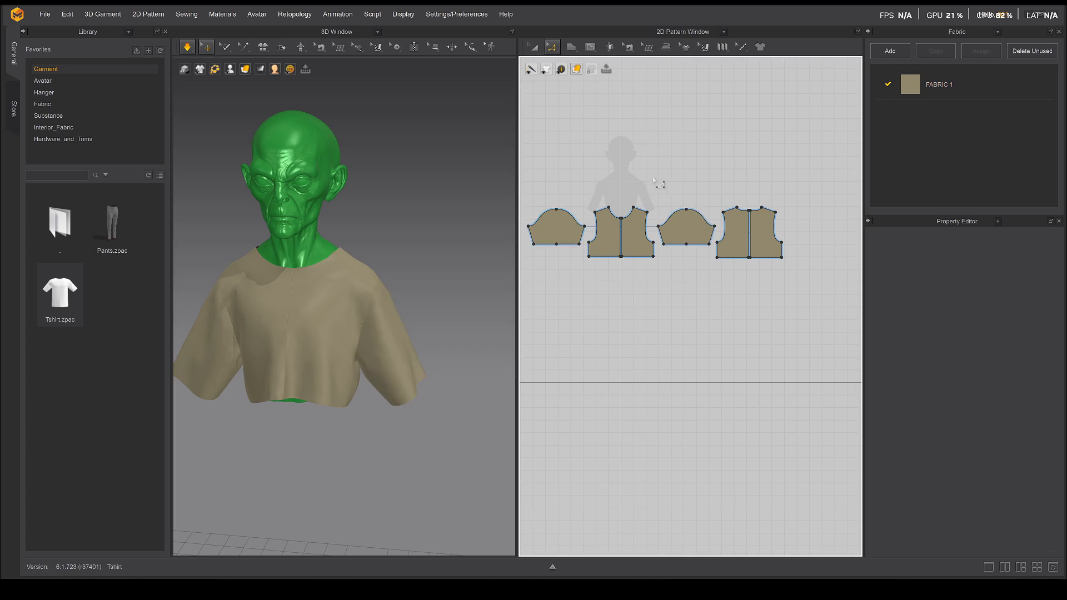
right_drag(387, 359, 363, 350)
Try to shorten the sleeves by selecting and raising hem segments on both sleeve patterns
scroll(635, 224, up, 3)
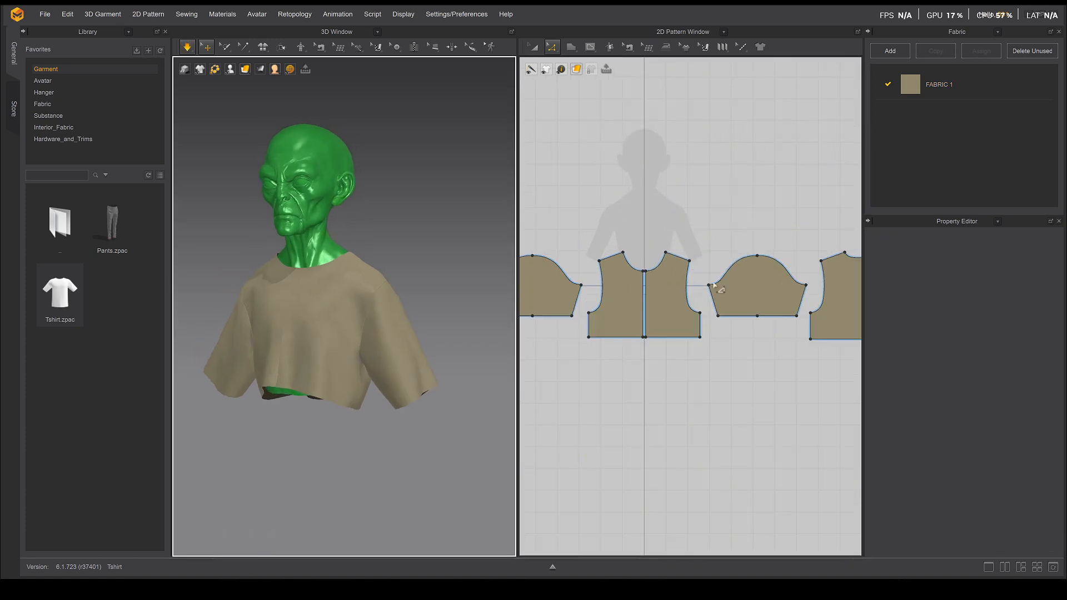
middle_drag(624, 302, 690, 285)
click(586, 299)
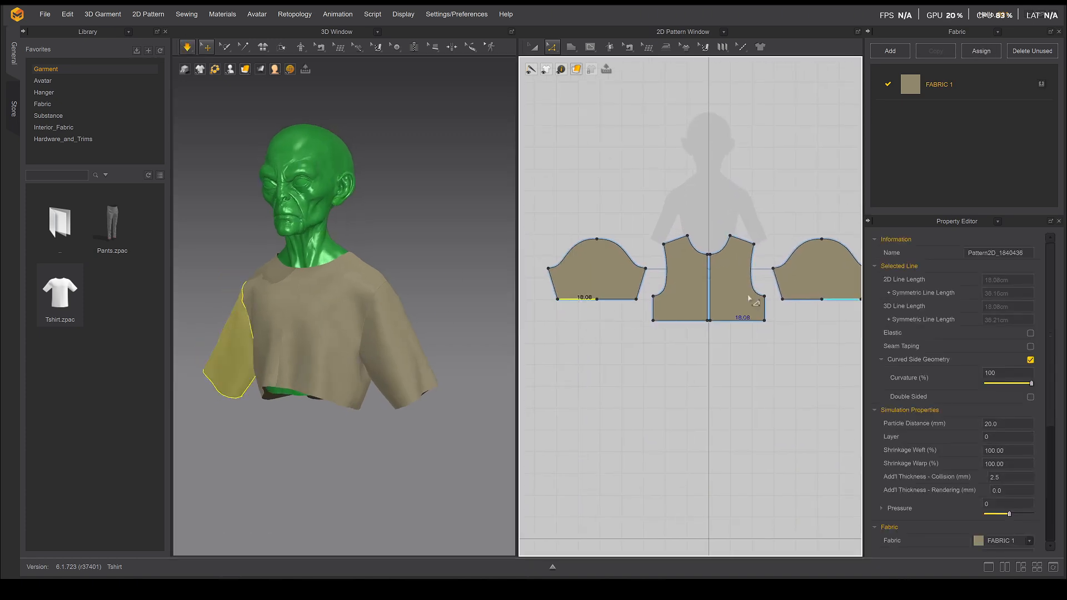
shift+click(794, 300)
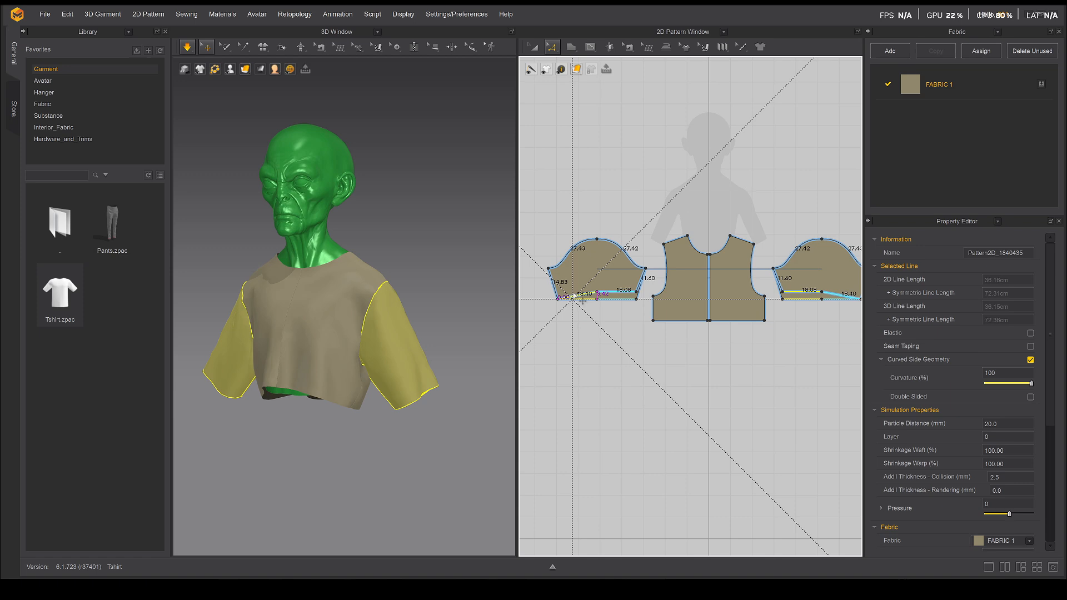
drag(538, 296, 647, 325)
middle_drag(802, 300, 779, 302)
drag(748, 296, 847, 329)
drag(750, 294, 848, 330)
click(530, 301)
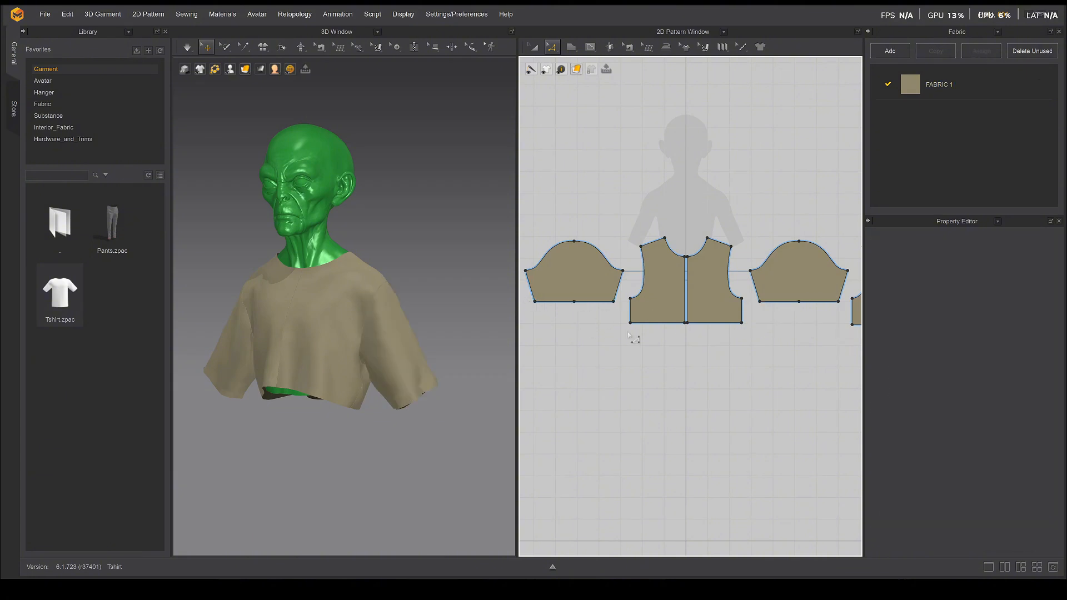
drag(530, 301, 539, 333)
Shorten both sleeves by raising one sleeve's entire hem with symmetric editing, and run the simulation
drag(527, 297, 623, 334)
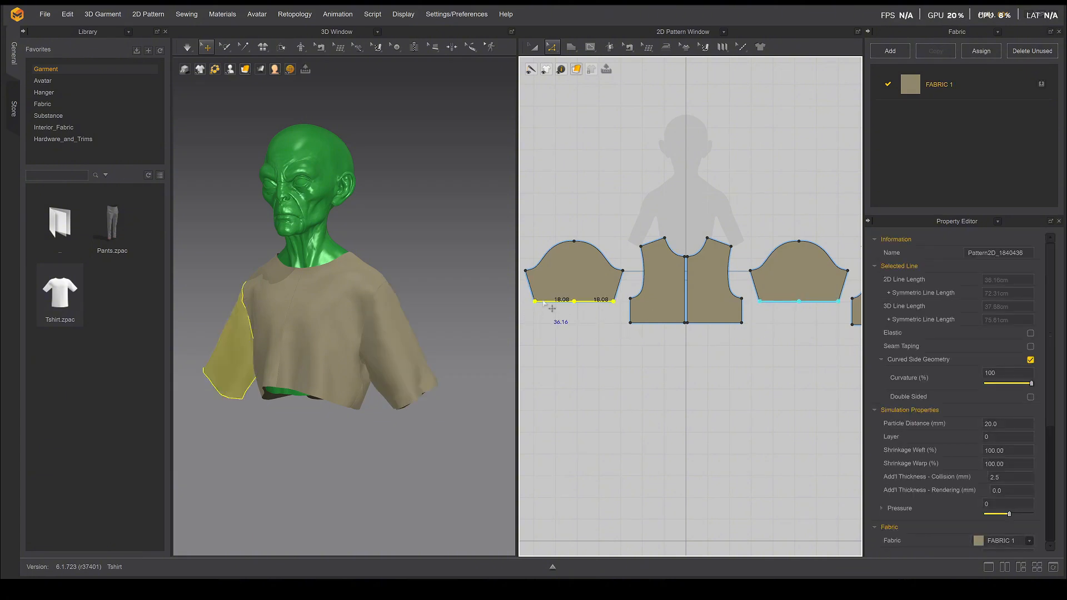
drag(542, 302, 544, 294)
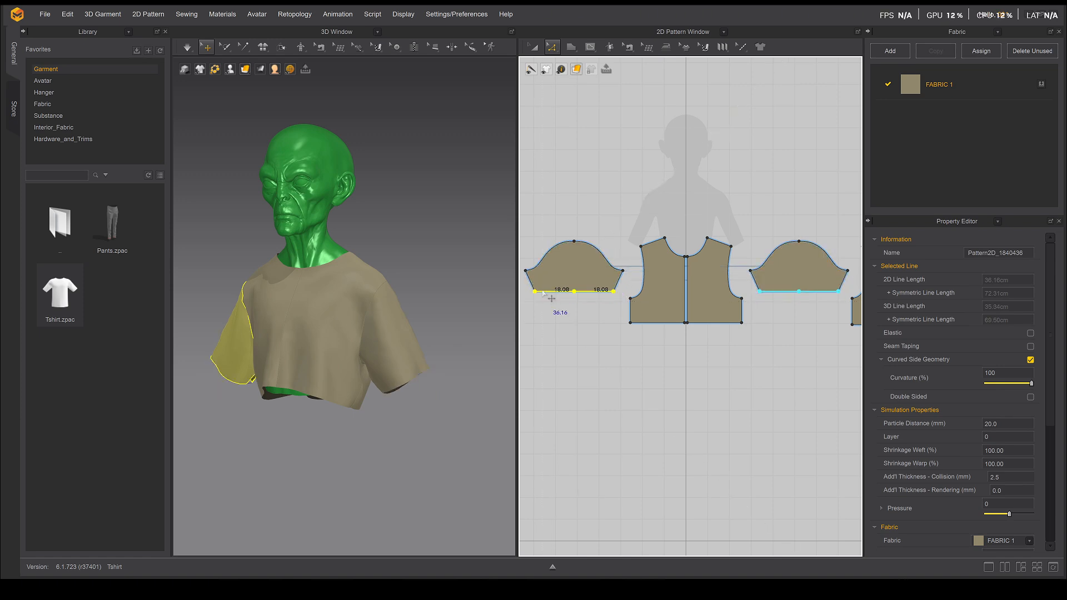
click(416, 257)
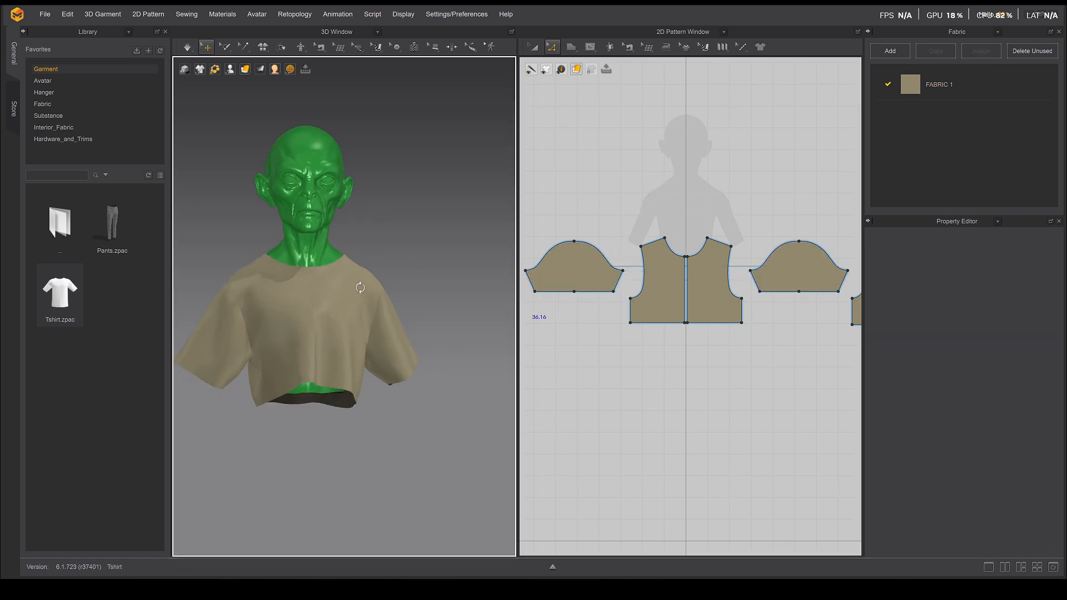
right_drag(369, 350, 311, 337)
key(space)
Narrow the back panels symmetrically by moving the side edge below the armhole inward
scroll(695, 287, down, 4)
middle_drag(695, 288, 630, 301)
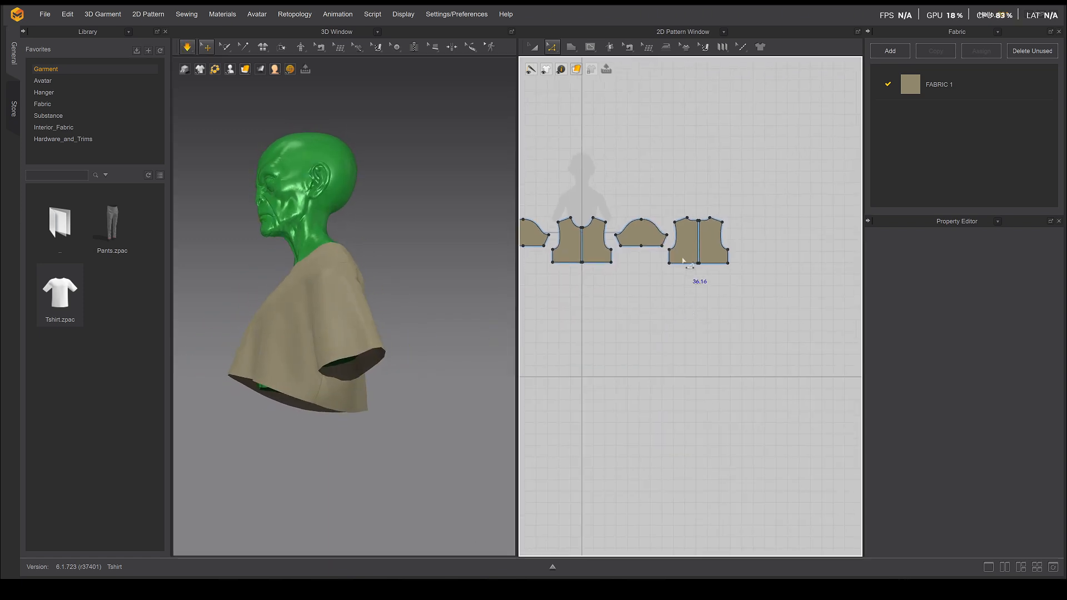
scroll(691, 266, up, 5)
middle_drag(769, 356, 612, 288)
drag(635, 359, 673, 434)
drag(649, 392, 669, 395)
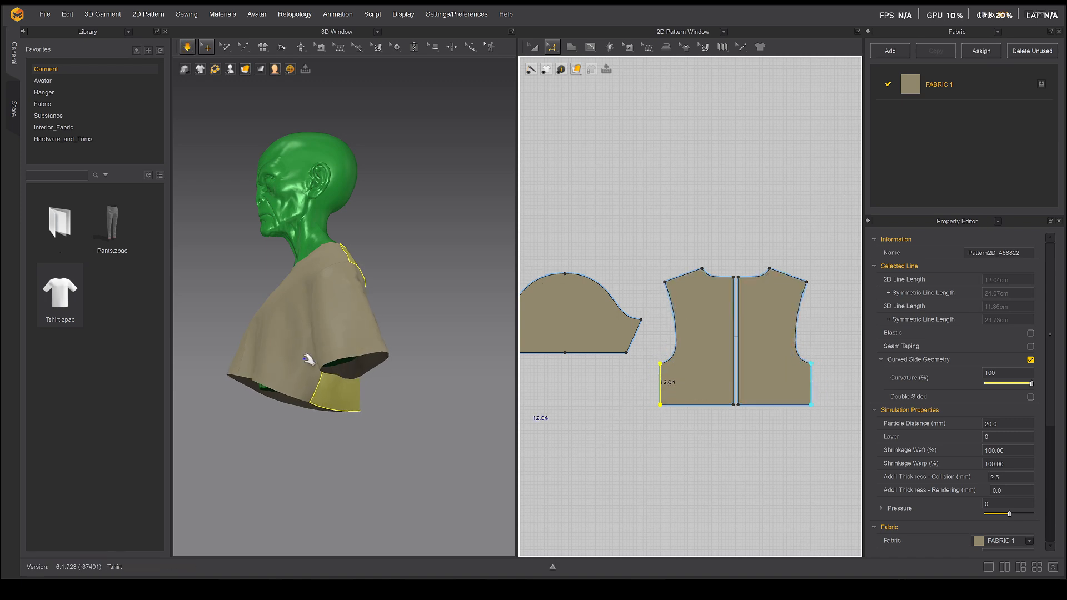
Tug the front panels at the shoulder and lower corner during simulation to settle the shirt on the bust
right_drag(331, 383, 383, 370)
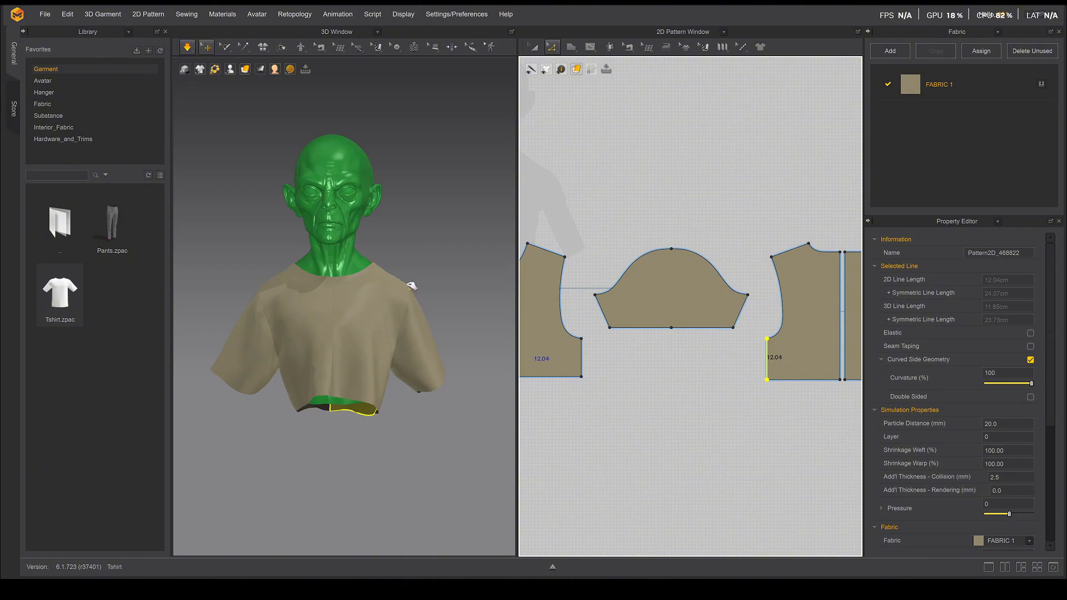
click(407, 289)
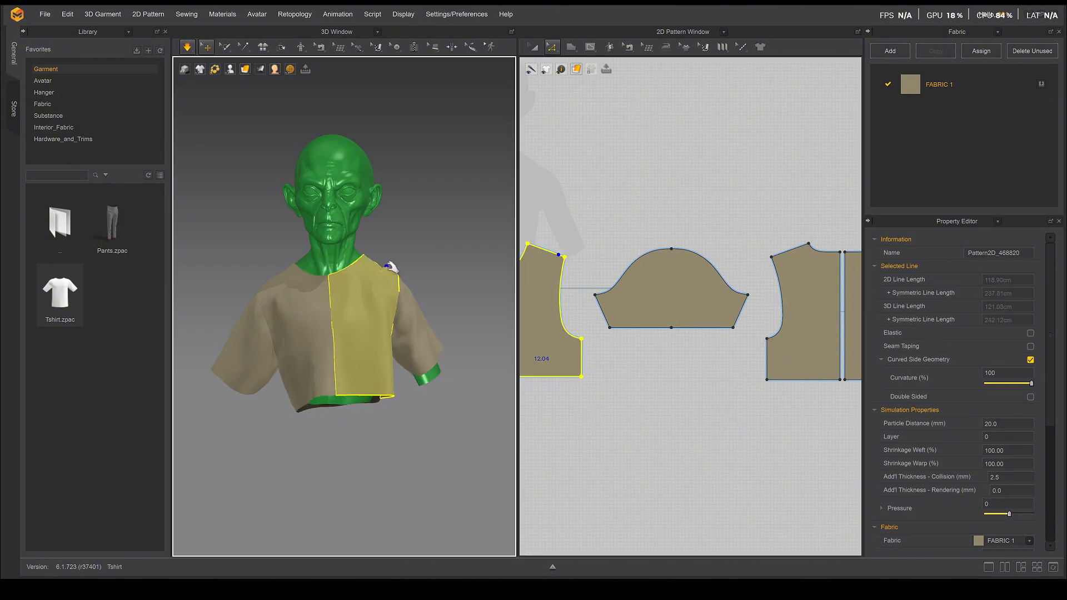
click(290, 411)
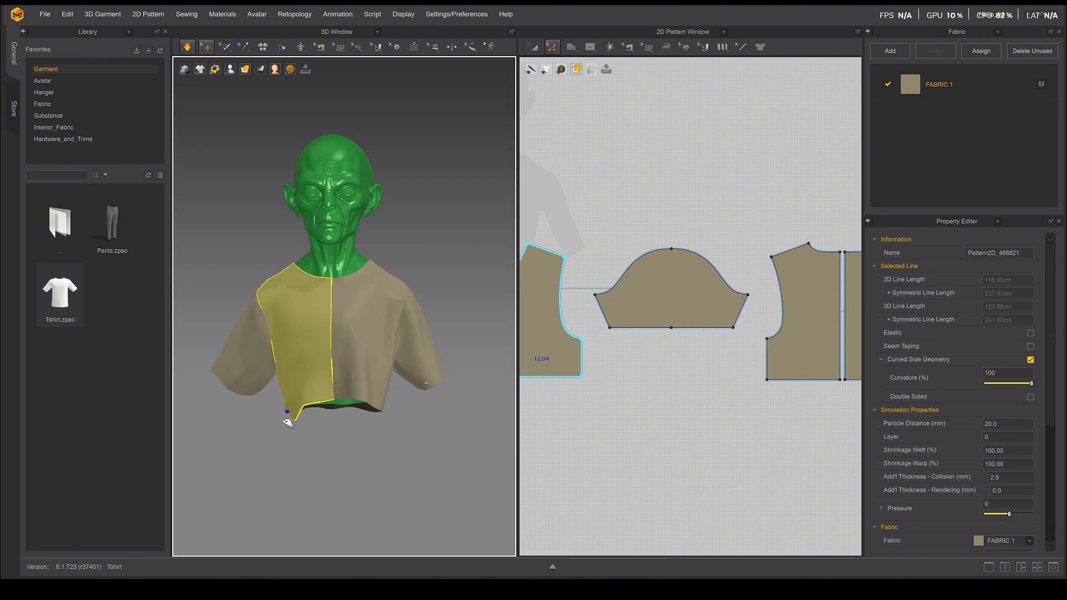
right_drag(314, 280, 388, 299)
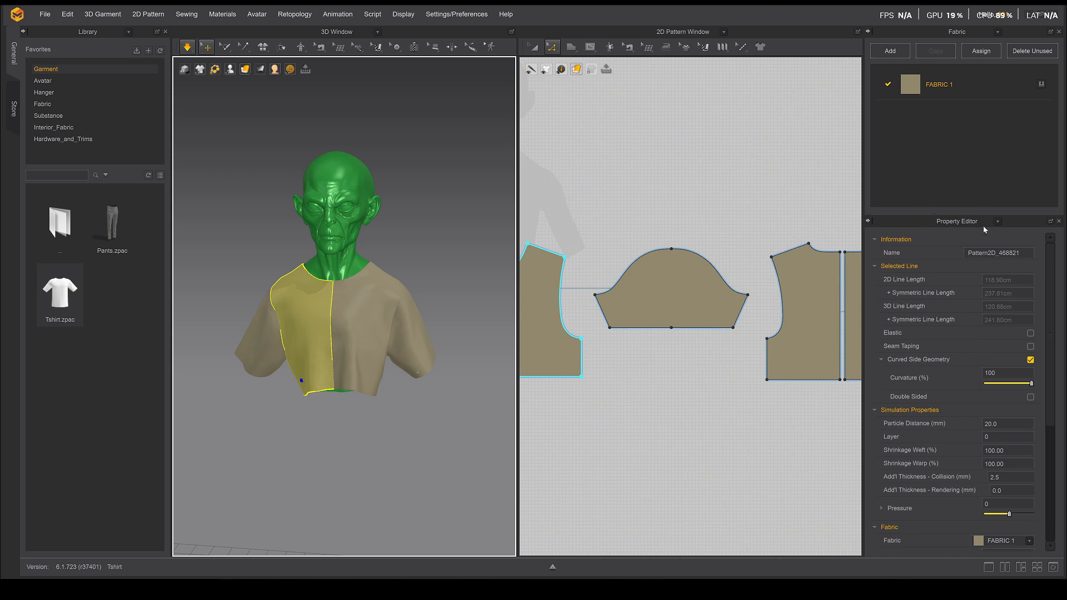
Apply the Cotton_40s_Chambray physical property preset to FABRIC 1
scroll(960, 387, down, 3)
click(932, 87)
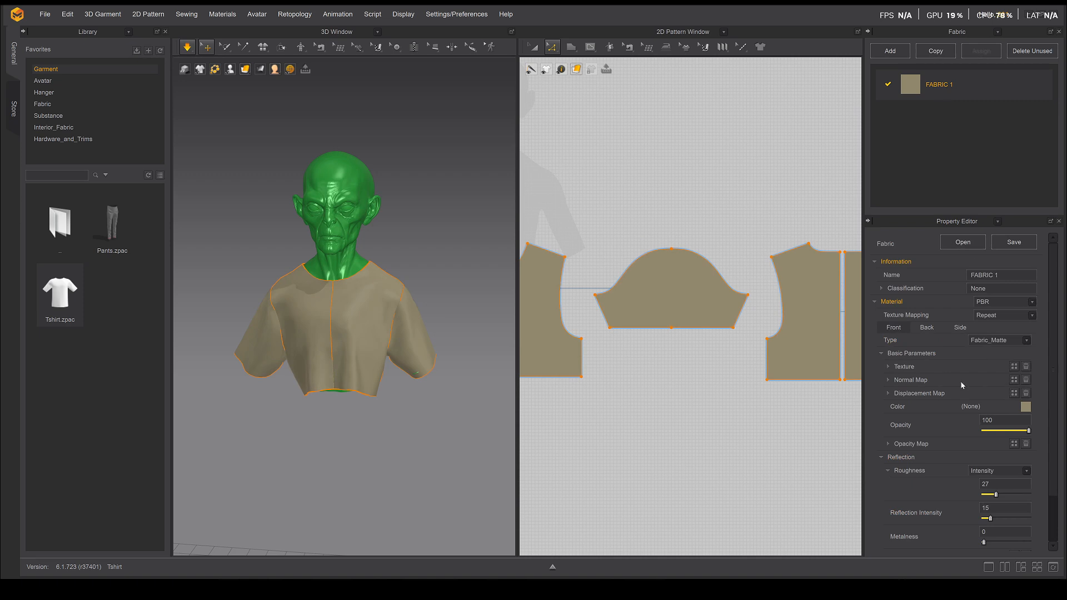
scroll(941, 415, down, 2)
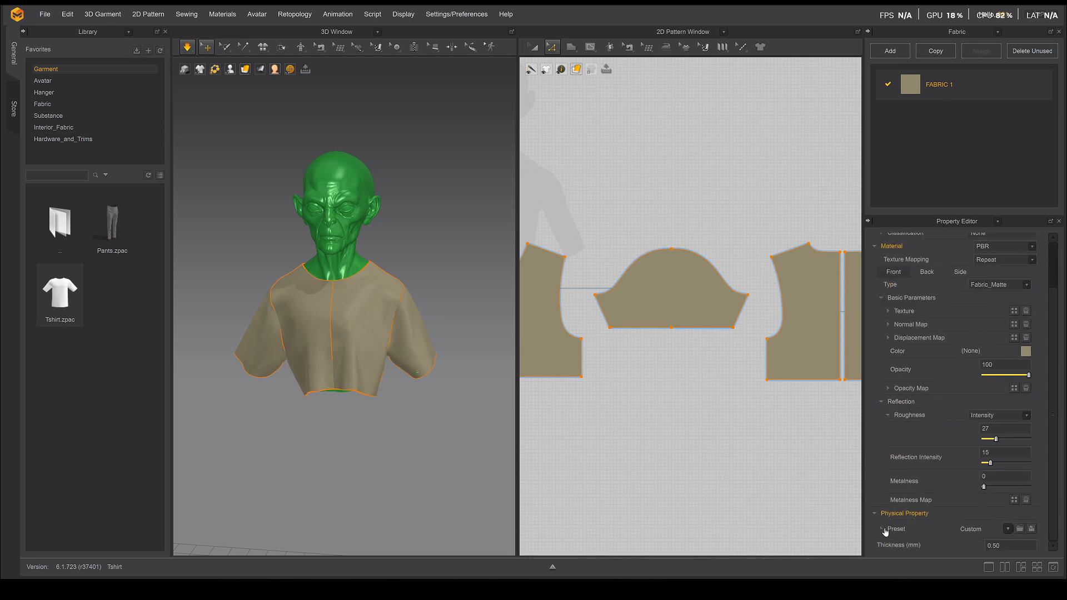
click(1008, 528)
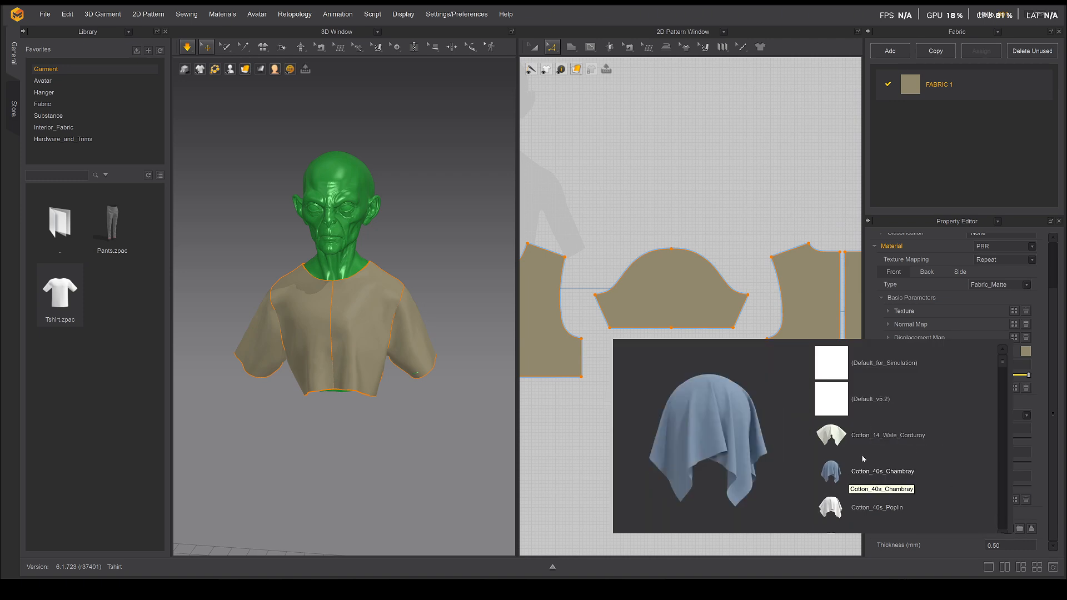
click(843, 479)
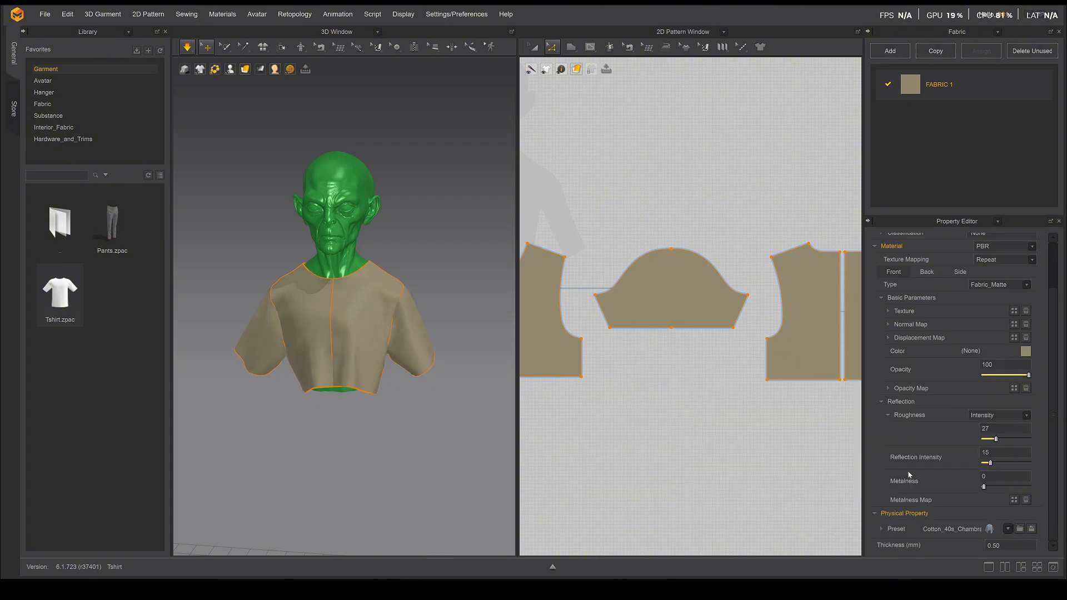
Change FABRIC 1's physical property preset to Knit_Ponte_Jersey
click(1019, 529)
scroll(891, 428, down, 5)
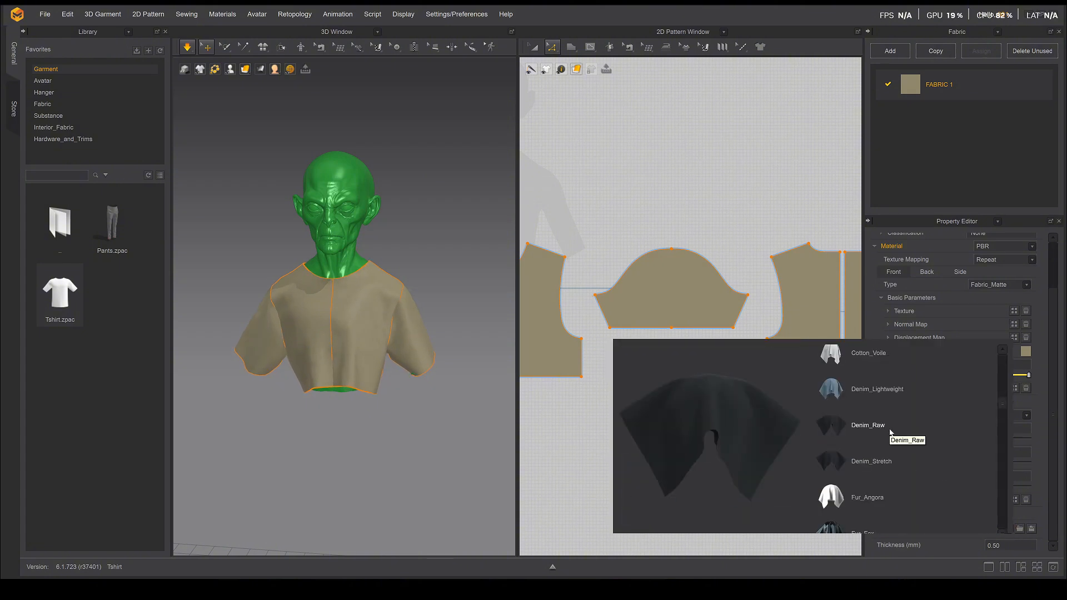
scroll(891, 424, down, 3)
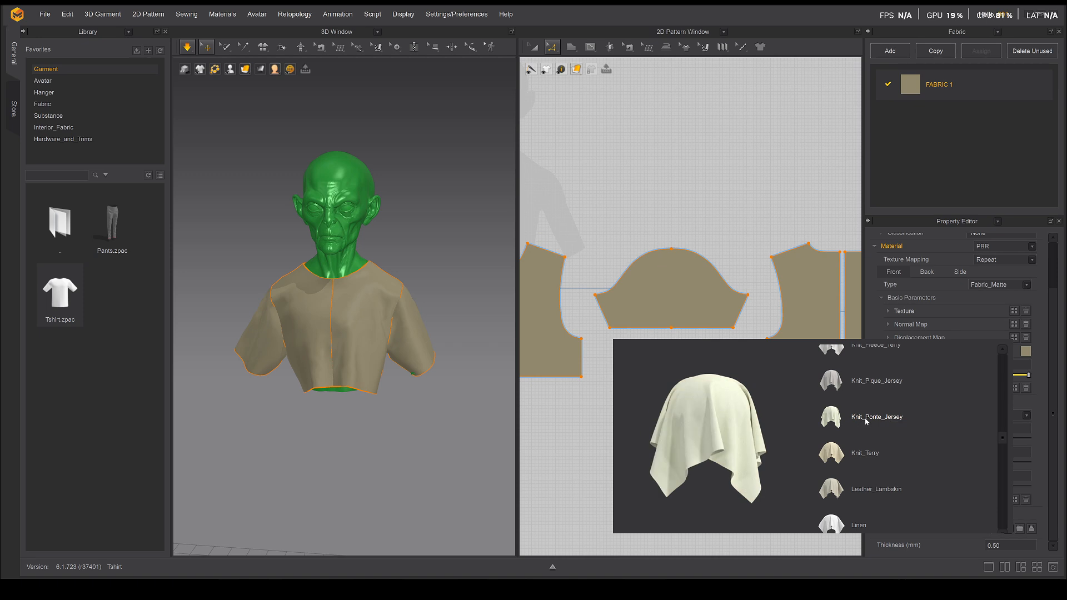
click(889, 418)
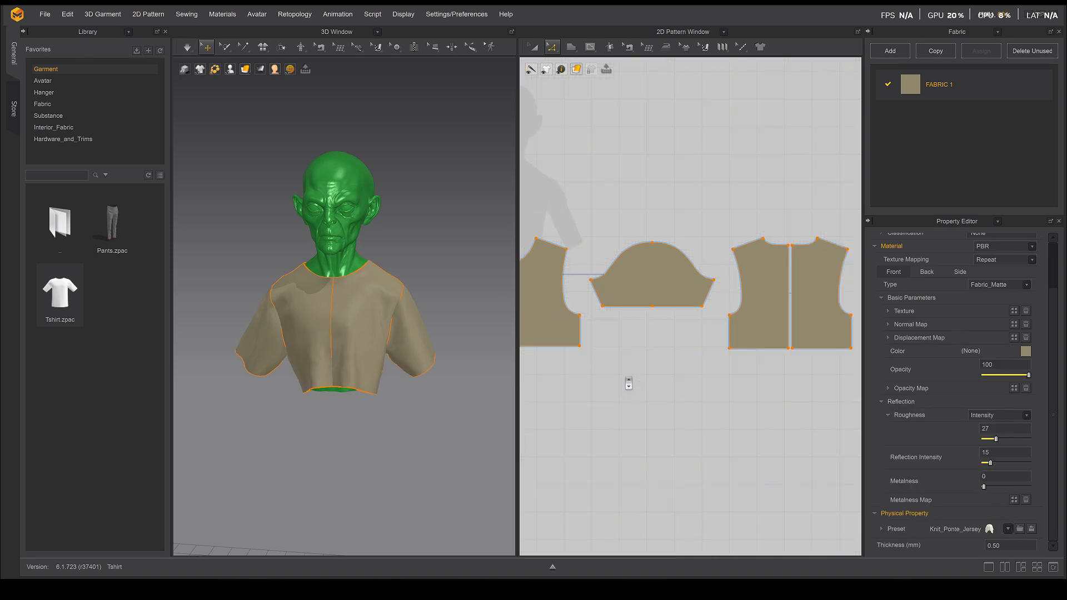
Run the simulation and tug the shirt's front hem and sleeve to test how the fabric drapes
key(space)
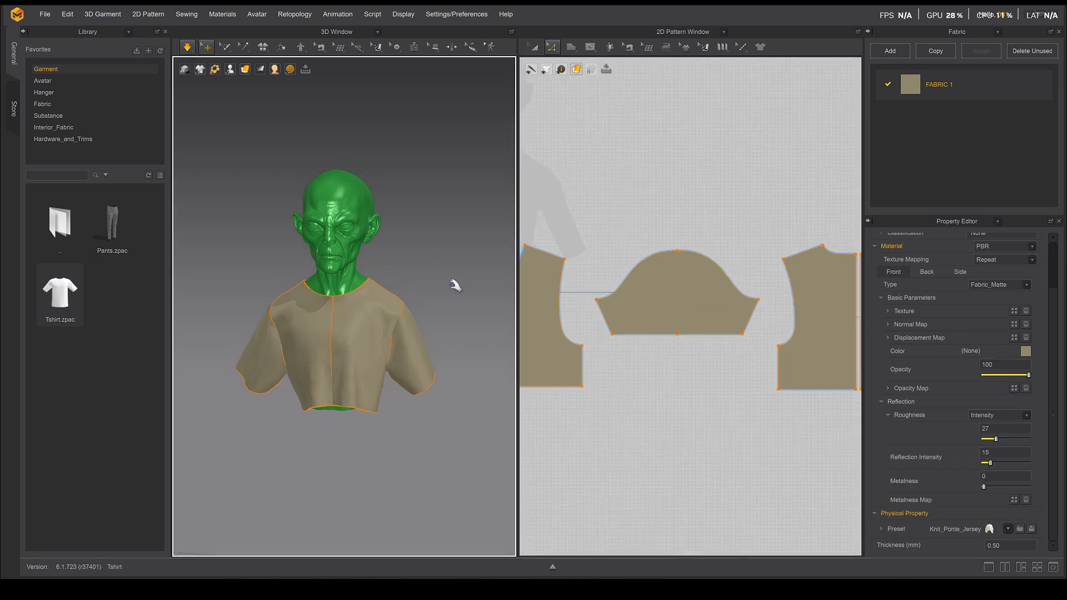
drag(413, 370, 412, 385)
drag(321, 385, 330, 412)
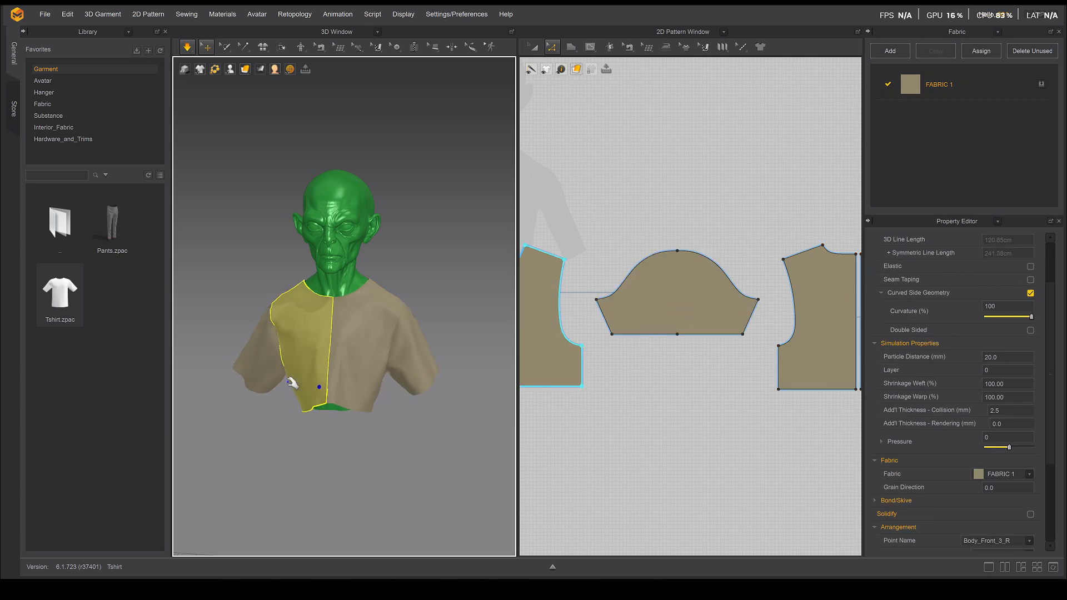
drag(254, 360, 229, 378)
scroll(537, 204, down, 5)
click(607, 204)
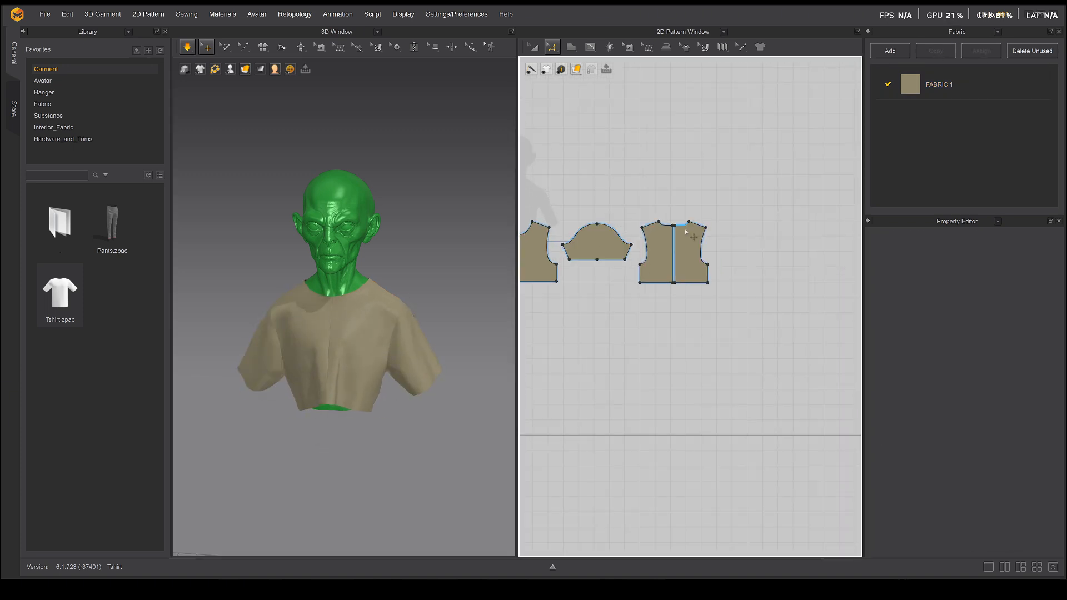
Set FABRIC 1's physical property preset to Silk_Knit_Jersey
click(960, 91)
click(1008, 528)
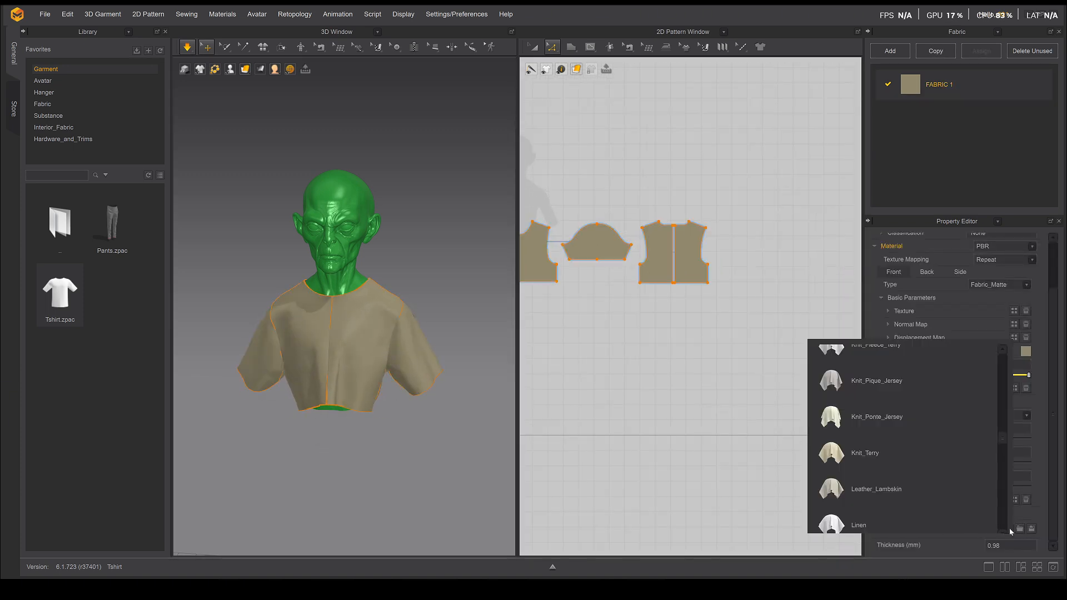
scroll(949, 439, down, 3)
mouse_move(948, 440)
scroll(931, 457, down, 5)
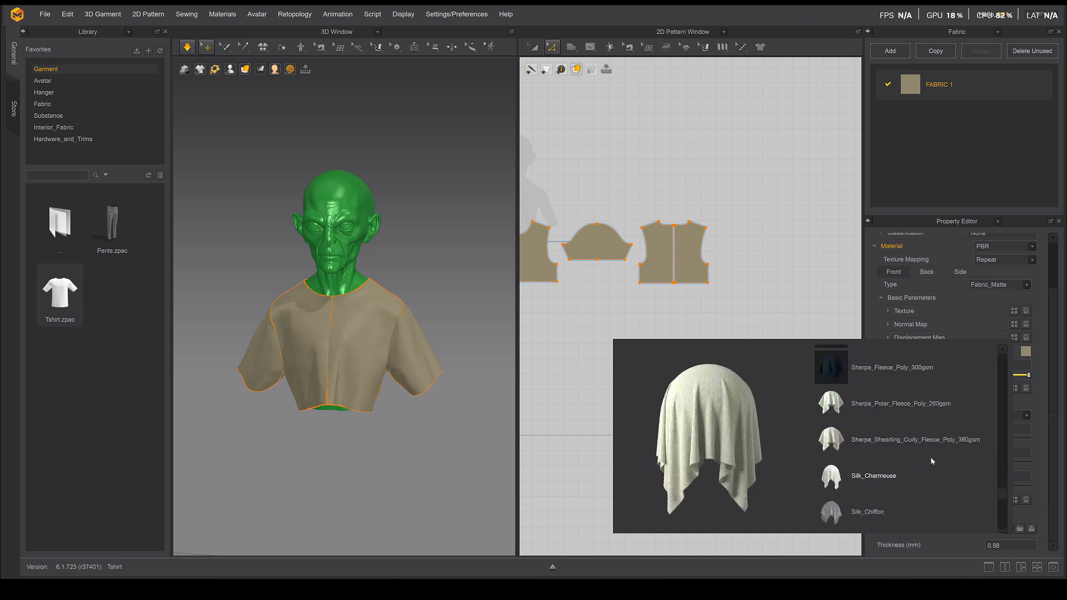
click(831, 364)
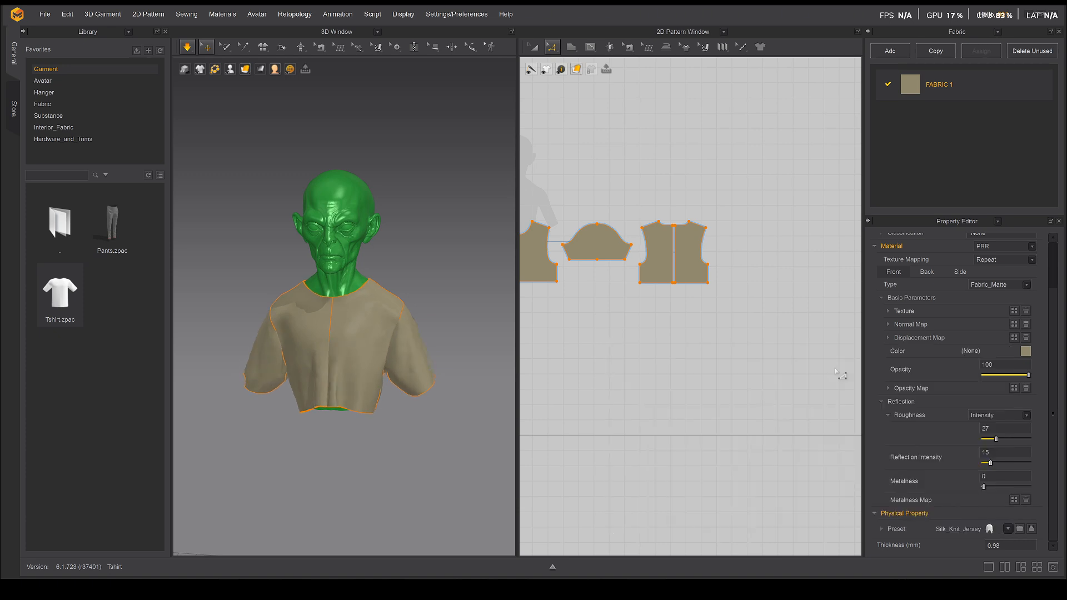
Pull both front panels at the hem and shoulders during simulation to settle the shirt evenly on the bust, then deselect
click(381, 405)
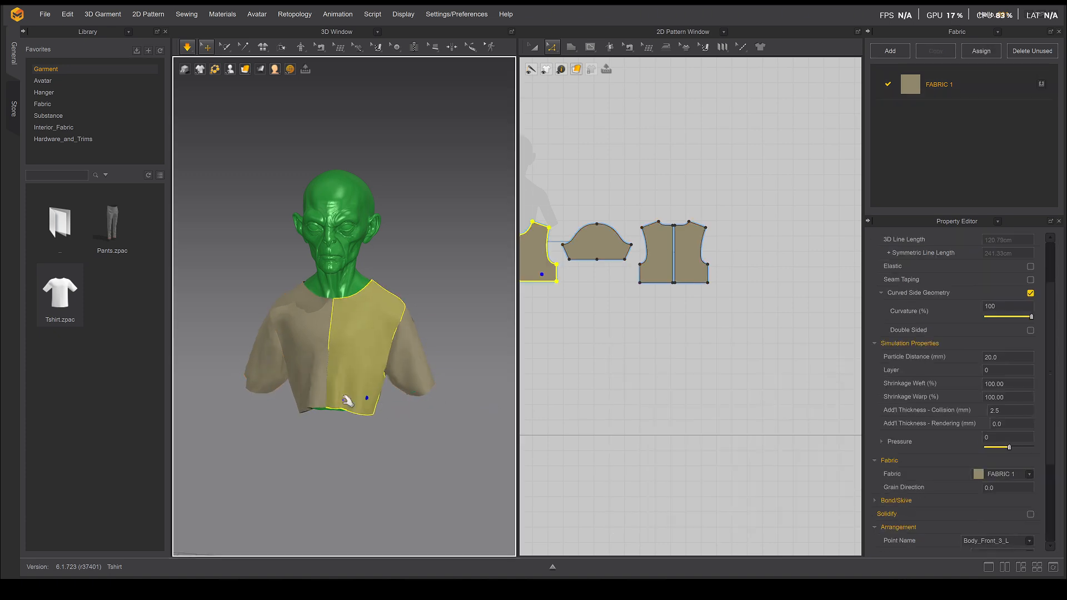
right_drag(318, 373, 374, 365)
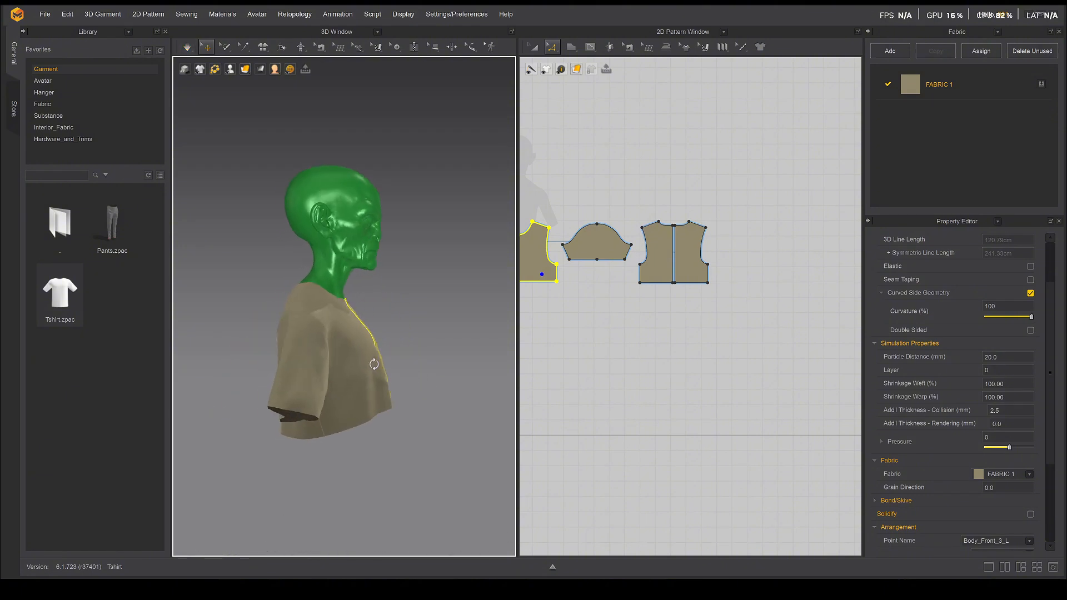
click(380, 406)
right_drag(360, 418, 311, 411)
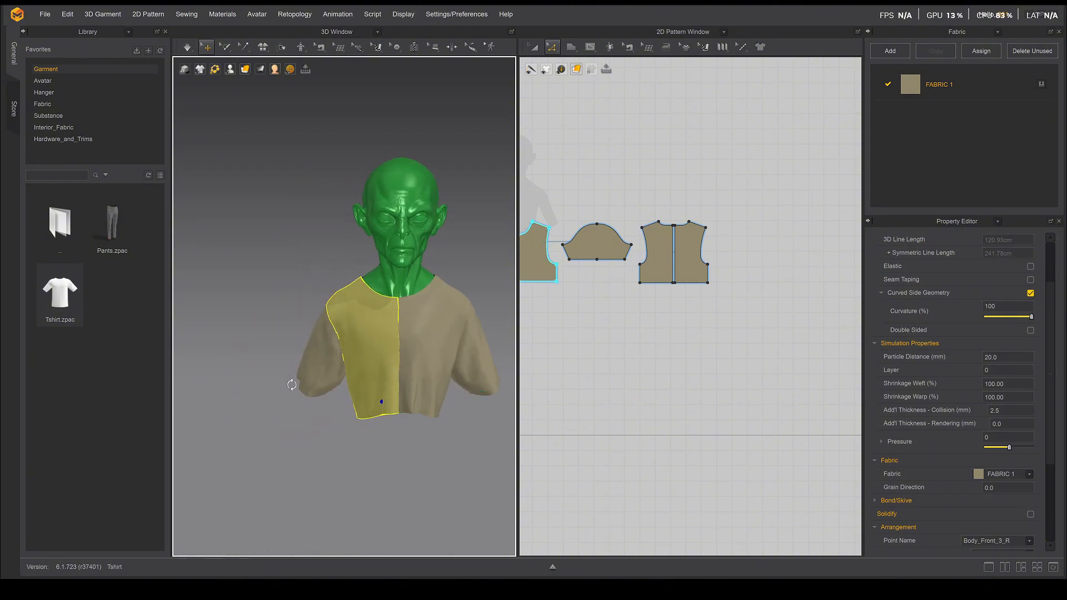
click(438, 275)
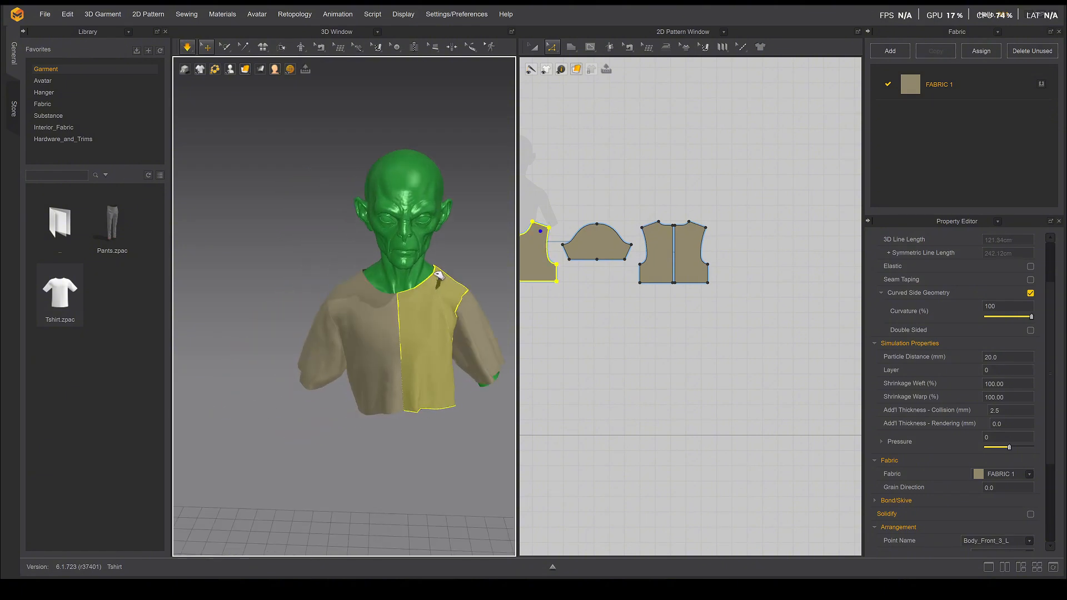
click(484, 300)
click(333, 285)
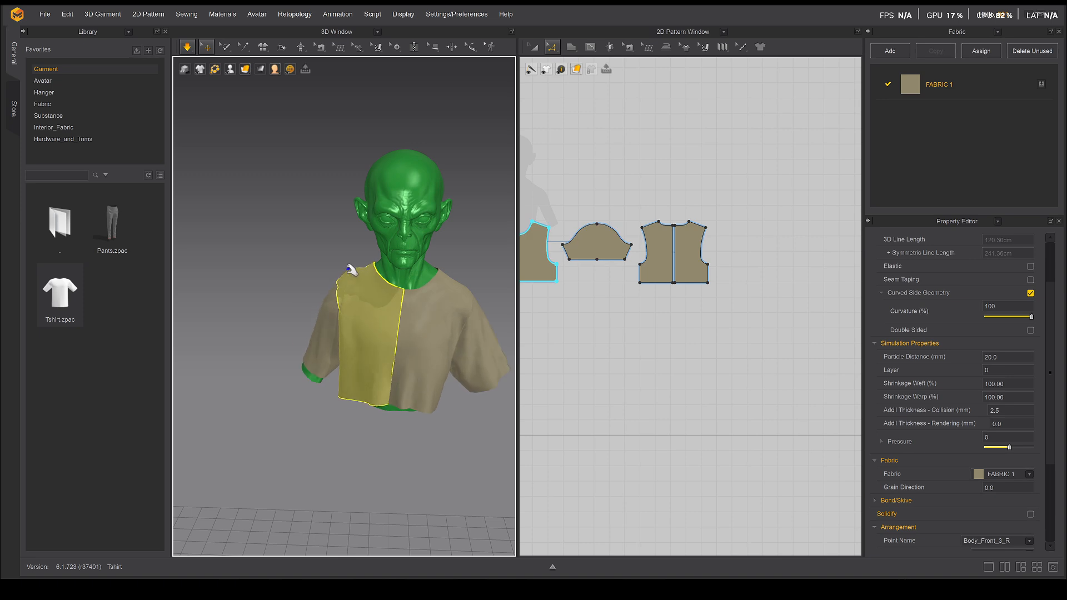
right_drag(426, 393, 394, 400)
click(483, 402)
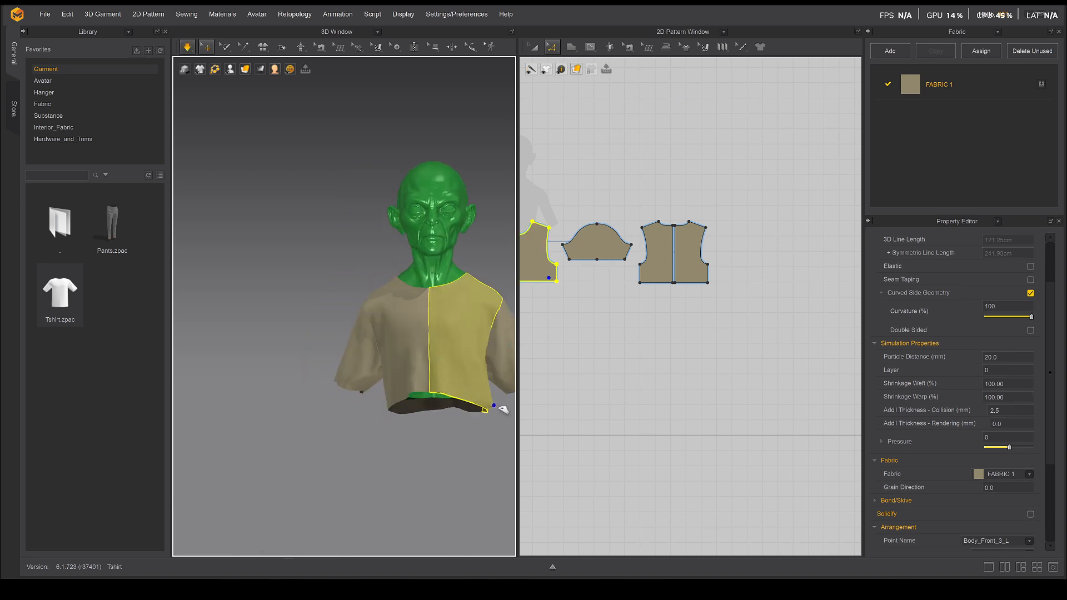
right_drag(493, 405, 416, 360)
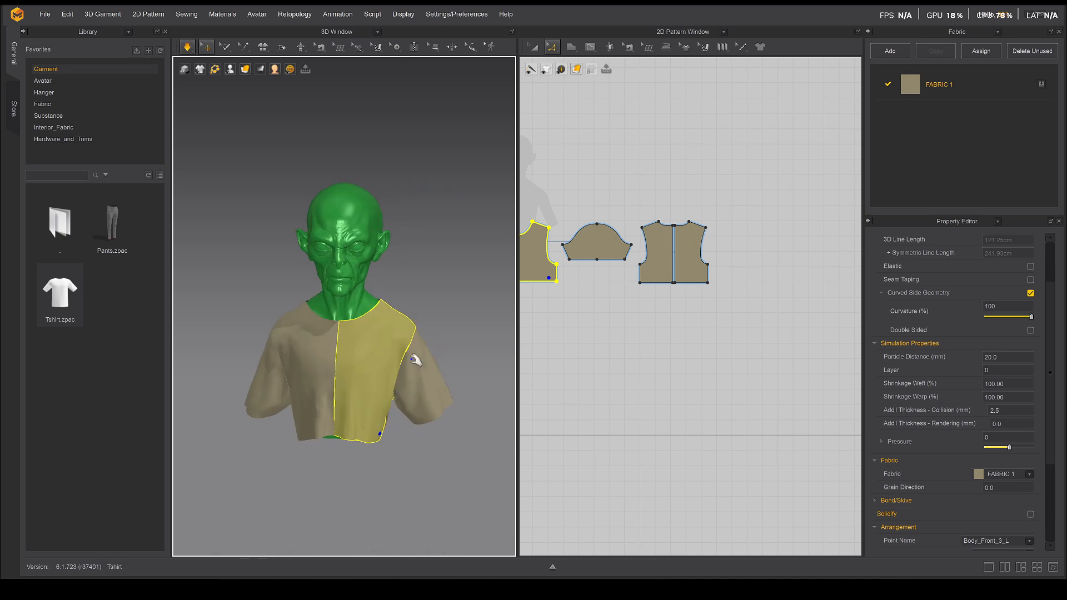
click(430, 275)
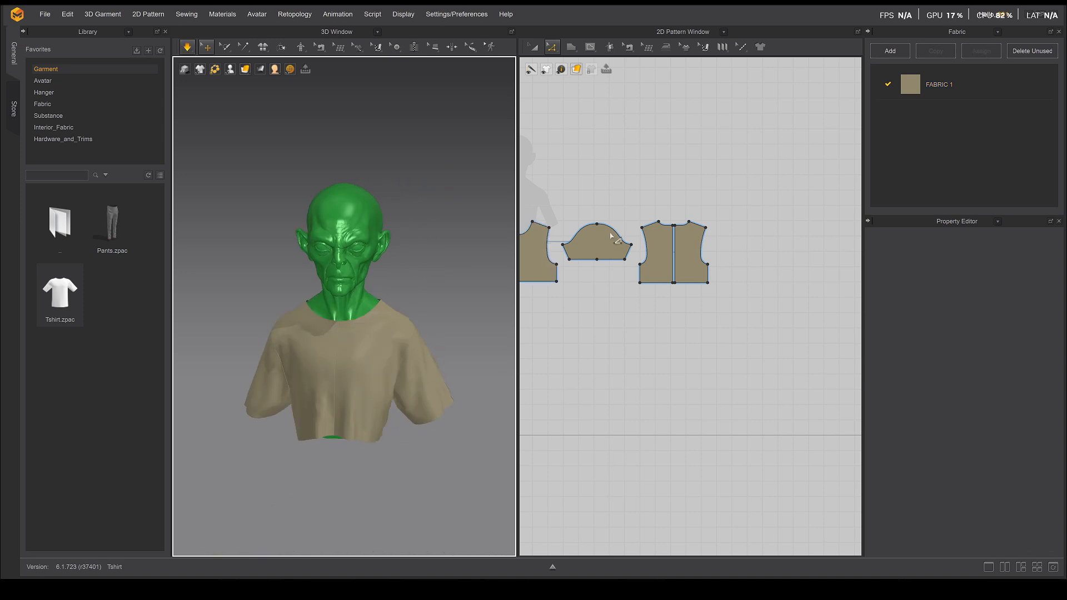
Duplicate all the shirt's patterns and place the copies directly above the originals in the 2D pattern layout
scroll(611, 237, down, 5)
drag(741, 174, 574, 268)
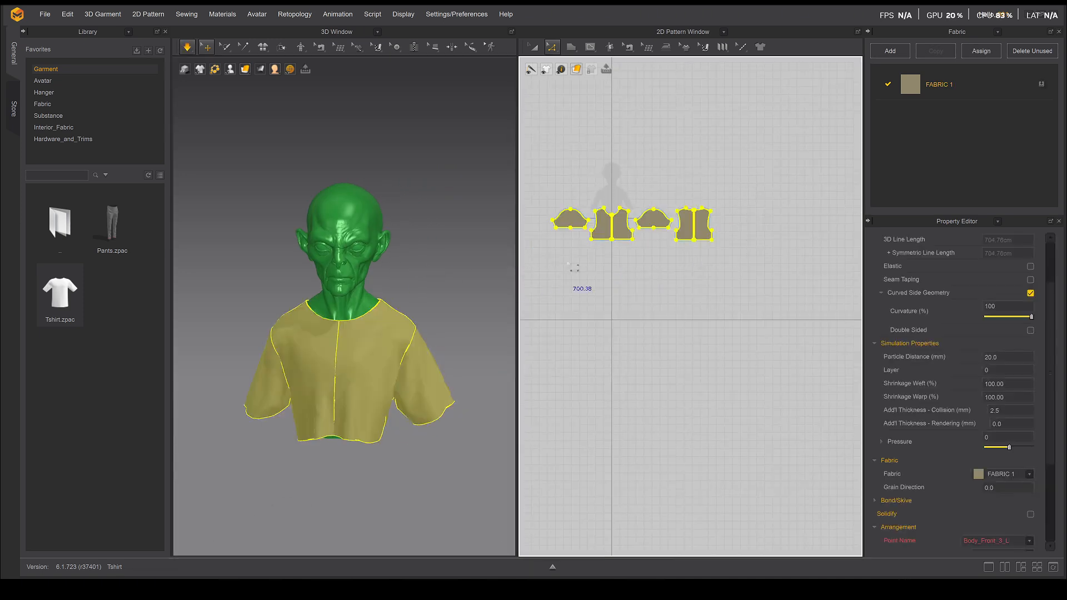
click(534, 46)
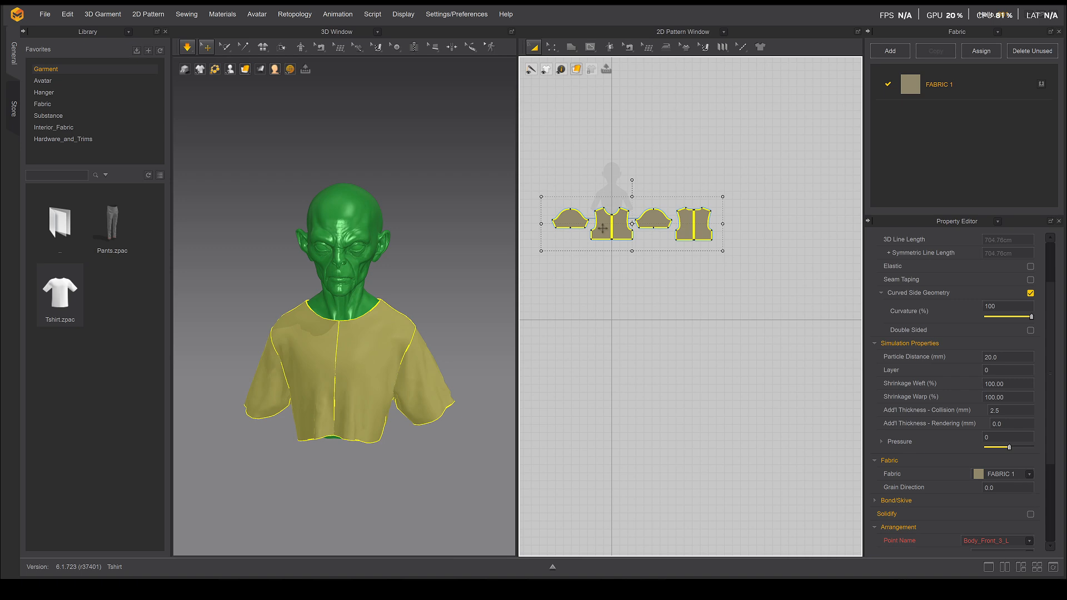
scroll(614, 245, up, 3)
key(ctrl+c)
key(ctrl+v)
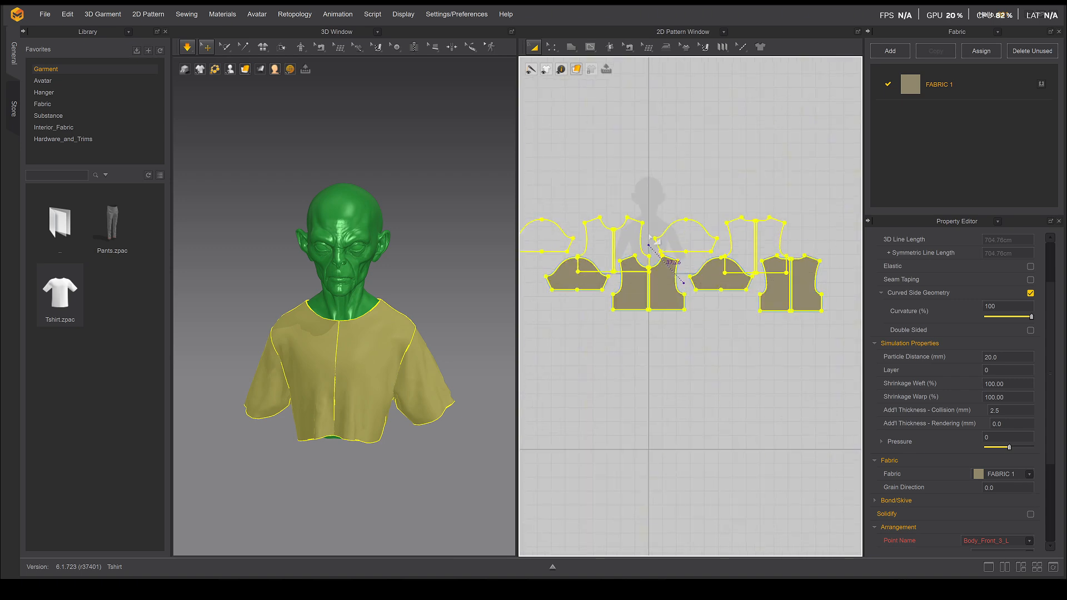
click(673, 197)
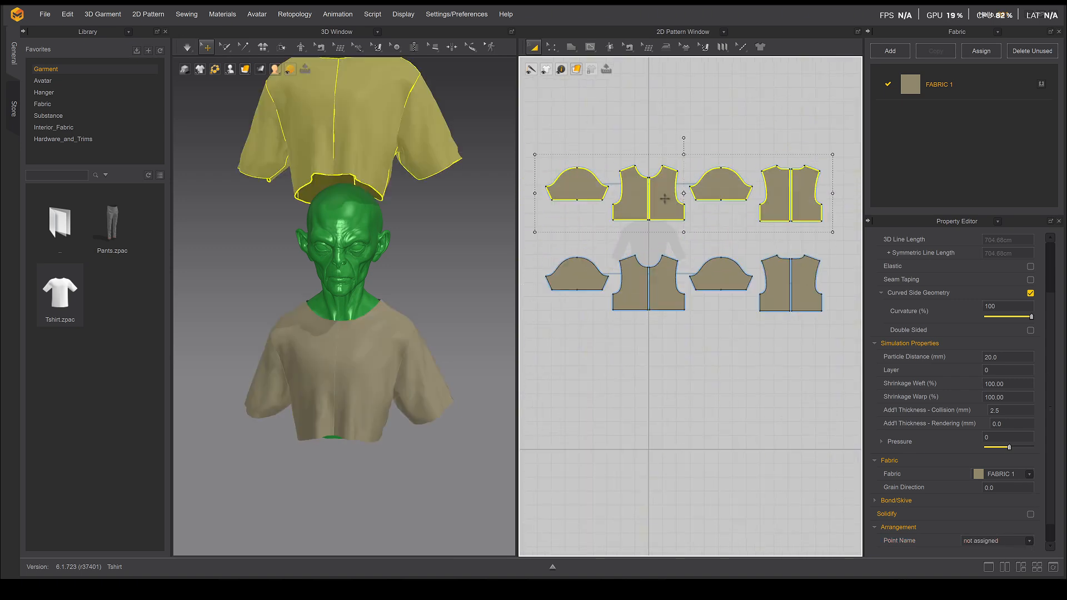
Delete both sleeve patterns from the duplicated shirt
click(601, 168)
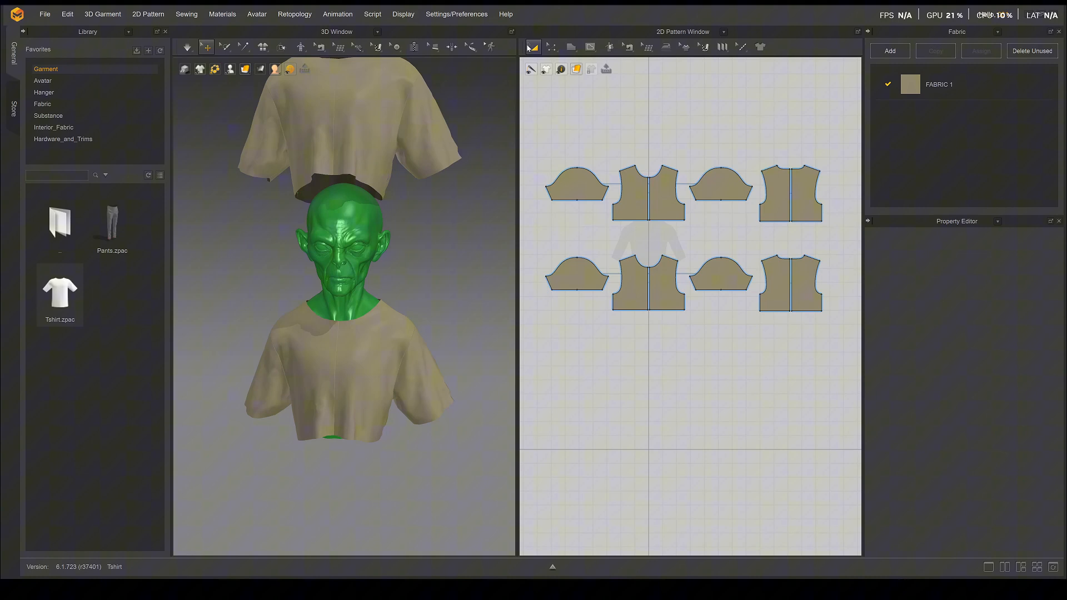
click(579, 191)
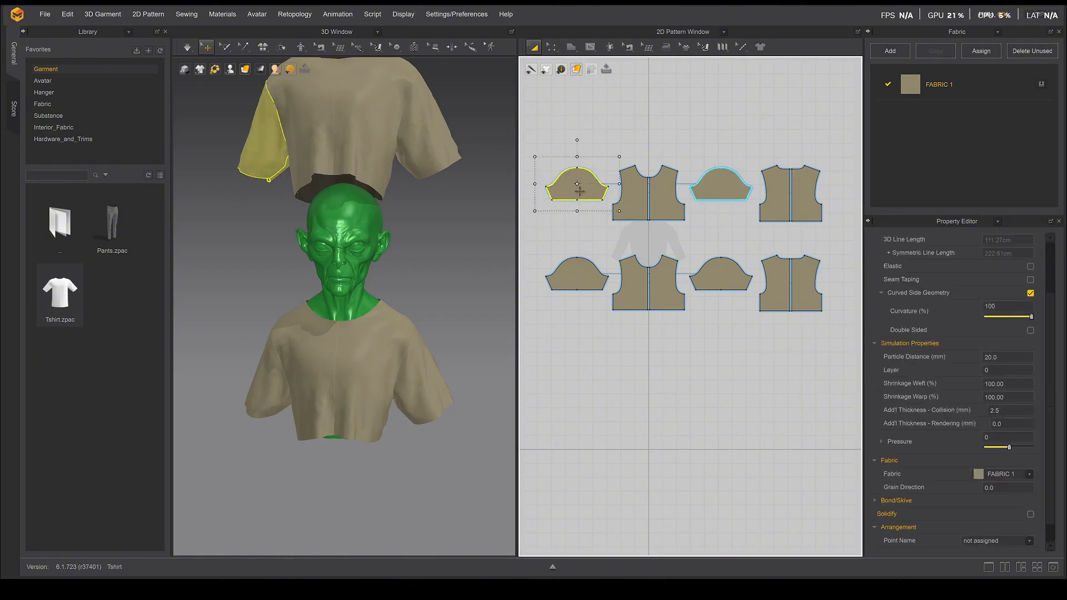
key(Delete)
click(705, 189)
key(Delete)
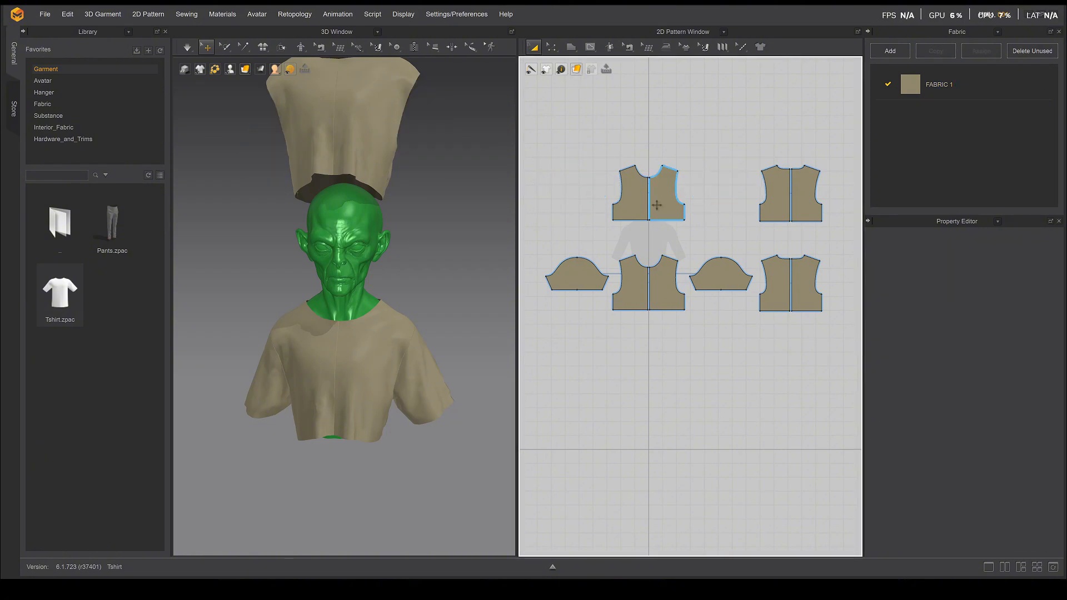
Scale up the duplicated front and back body panels slightly in the 2D pattern layout
scroll(661, 111, down, 3)
drag(816, 117, 588, 193)
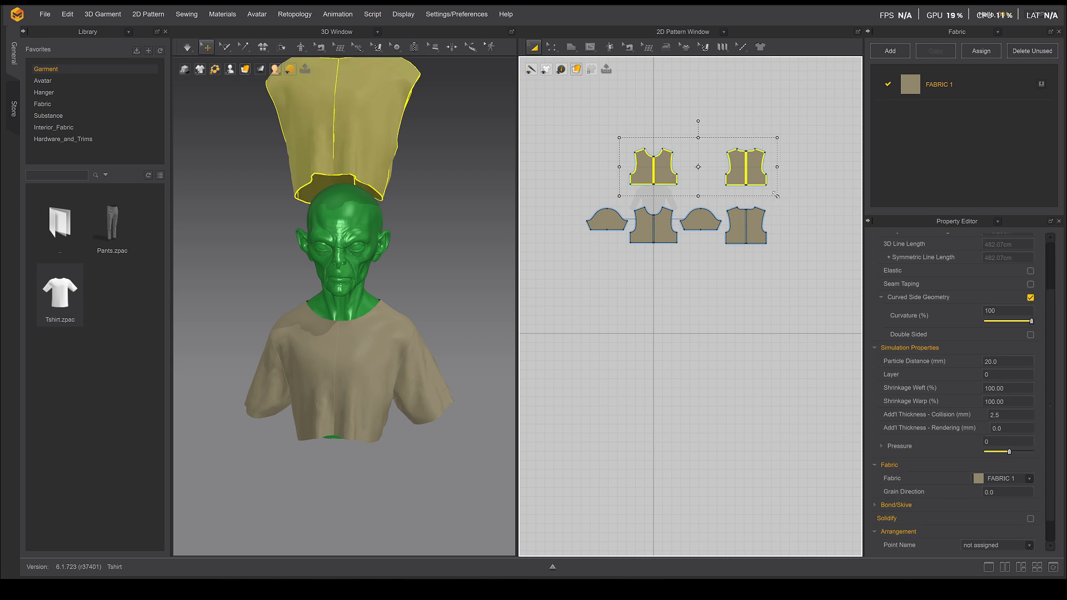
drag(775, 195, 783, 197)
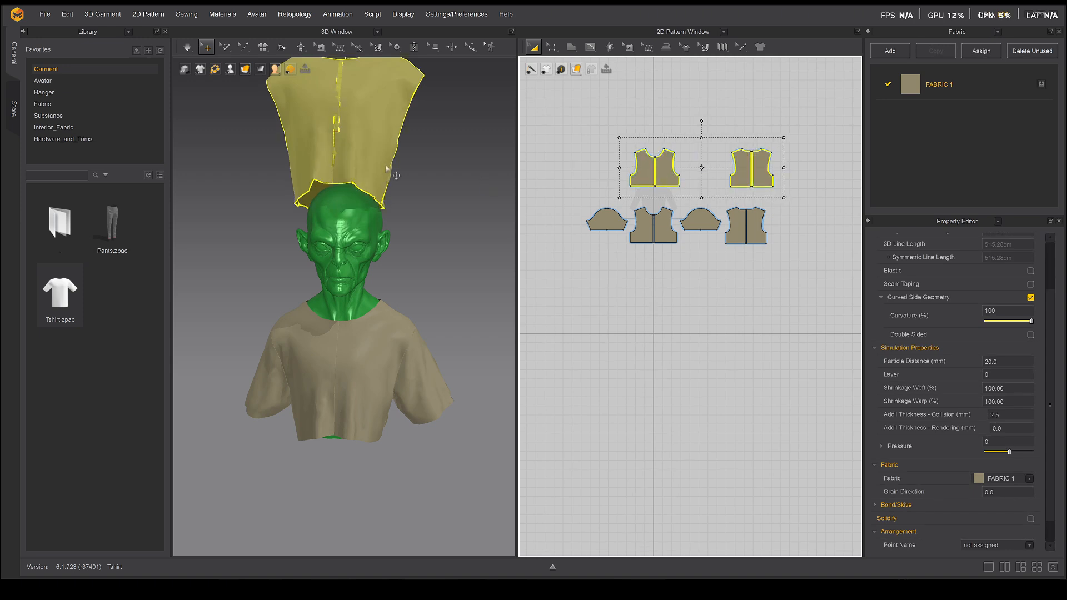
Move the duplicated sleeveless body down in 3D until it overlaps the original shirt on the bust
click(358, 140)
middle_drag(361, 139, 376, 176)
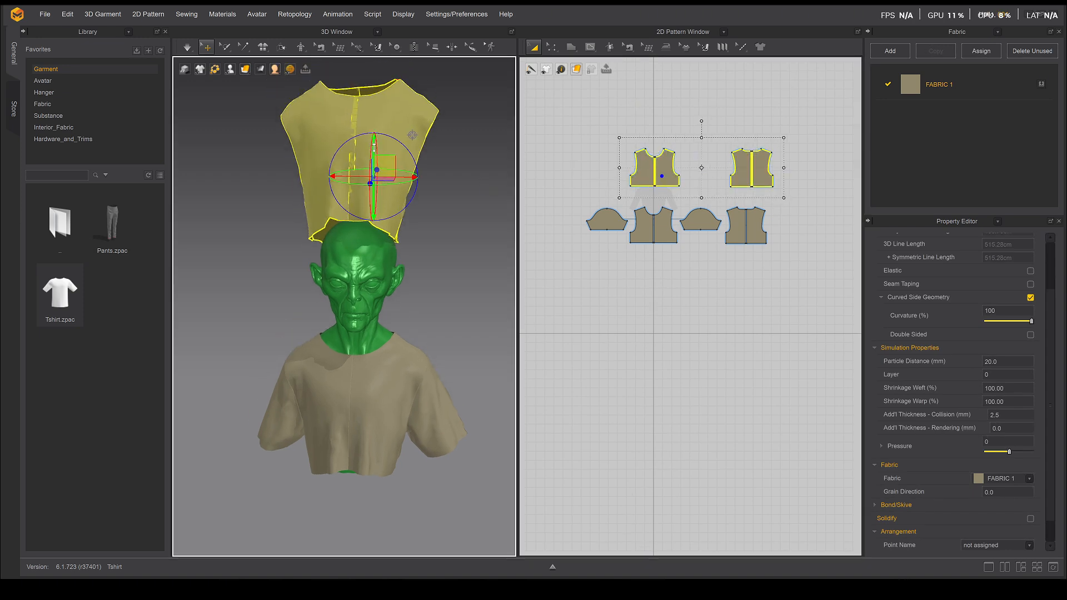
drag(374, 148, 378, 412)
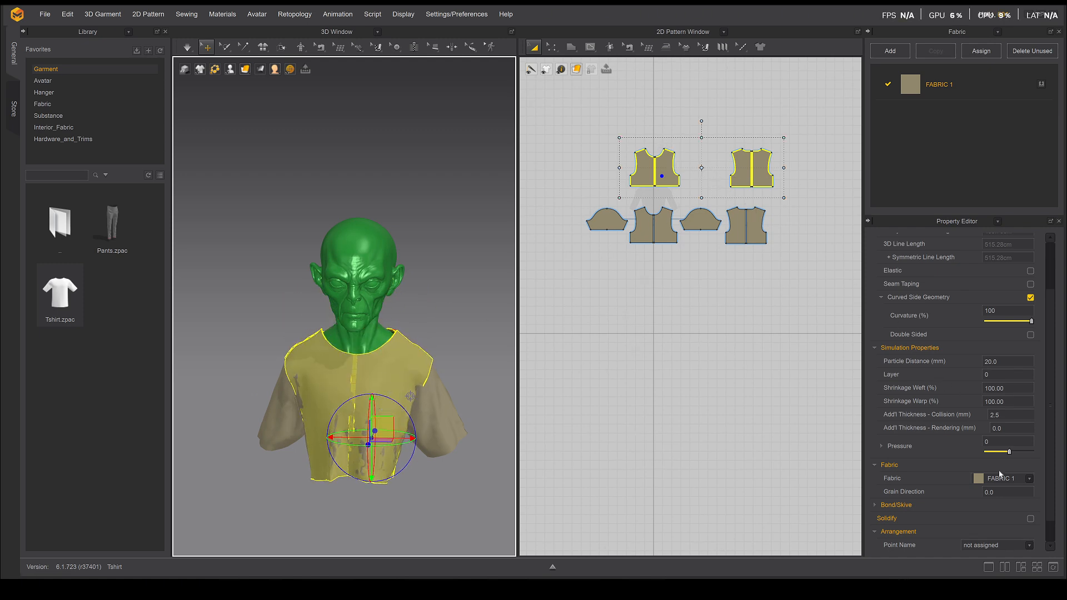
Set the simulation layer of all the original shirt's patterns, including the sleeves, to 1
click(683, 269)
drag(776, 291, 523, 202)
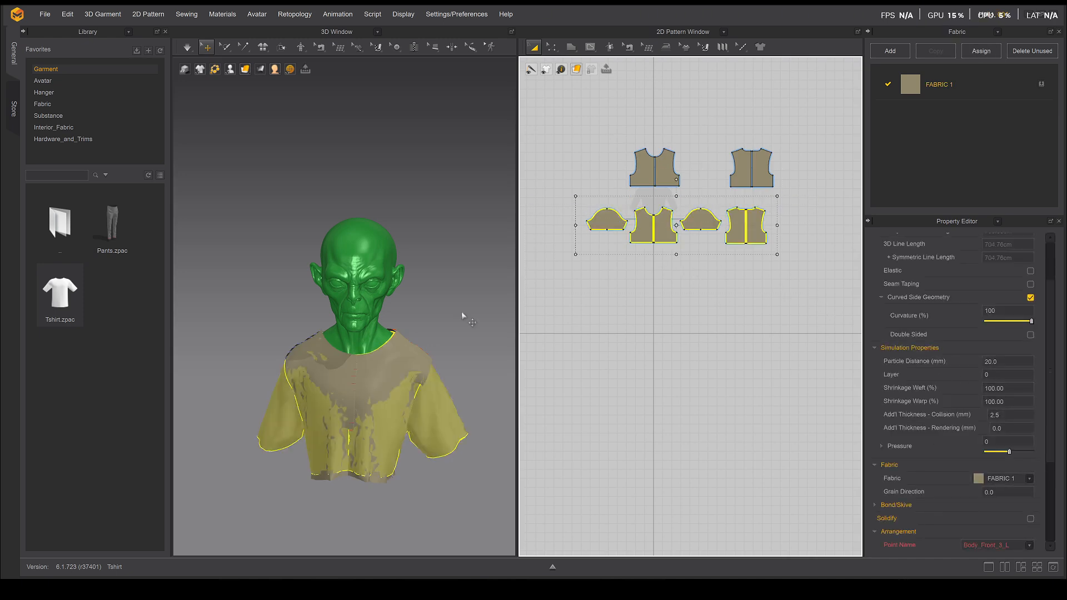
click(987, 374)
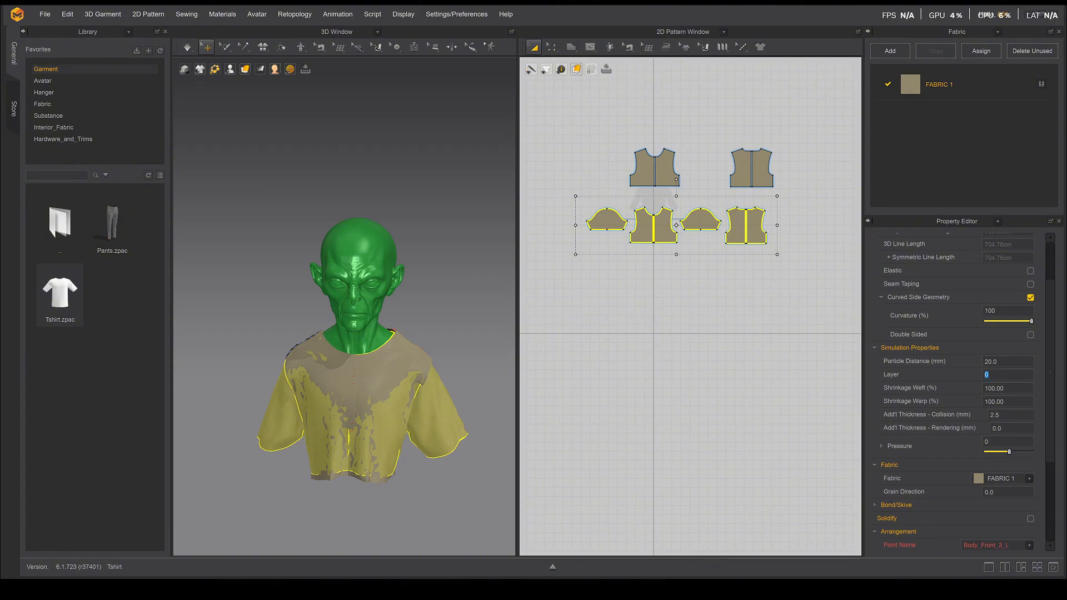
text(1)
key(Return)
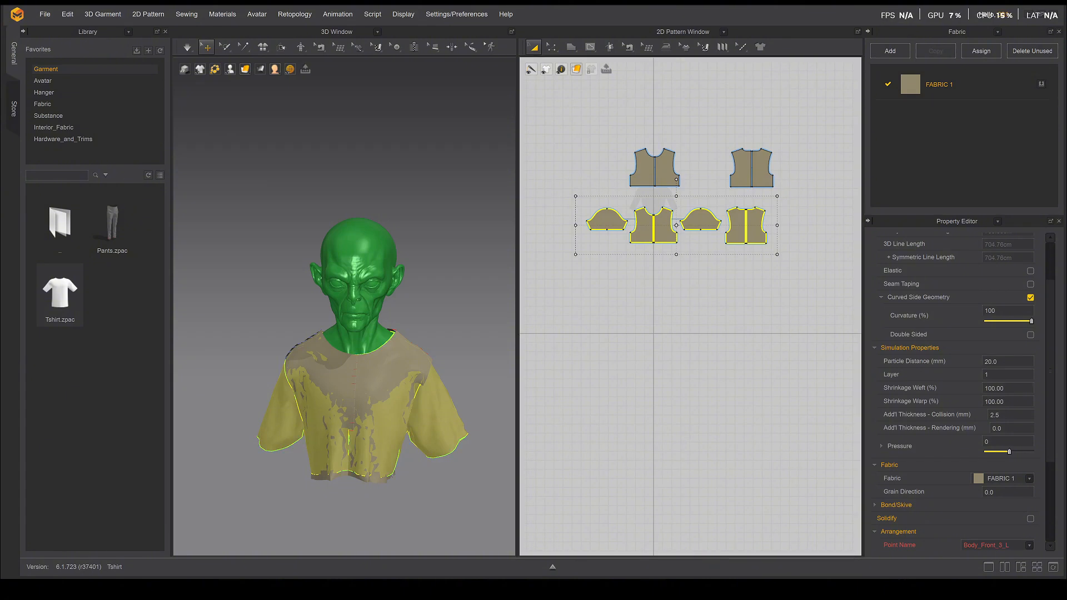
Set the simulation layer of the duplicated sleeveless front and back panels to 2
drag(800, 132, 578, 199)
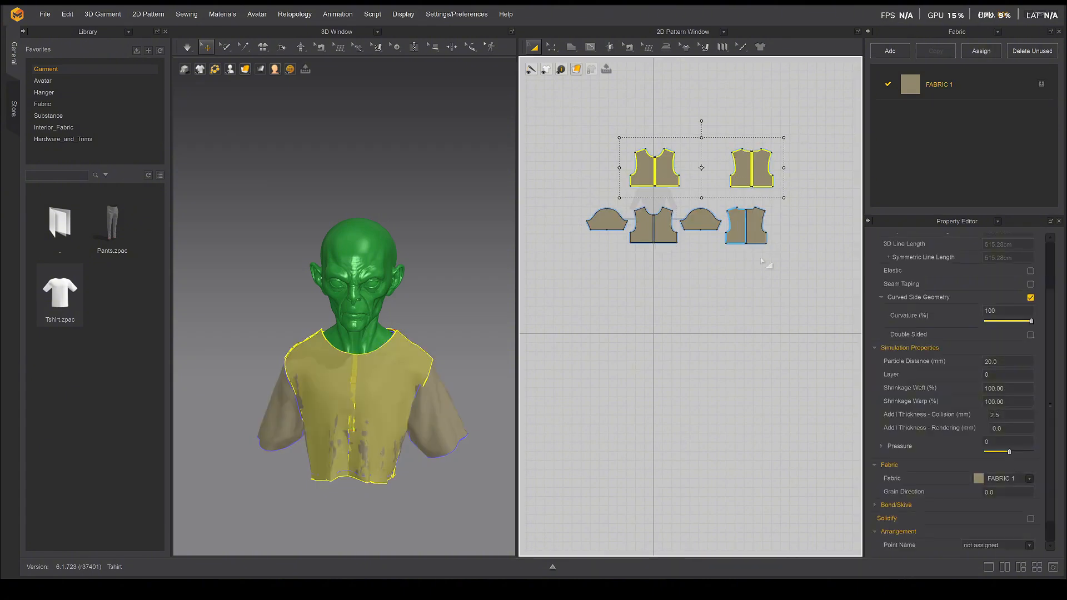
click(987, 374)
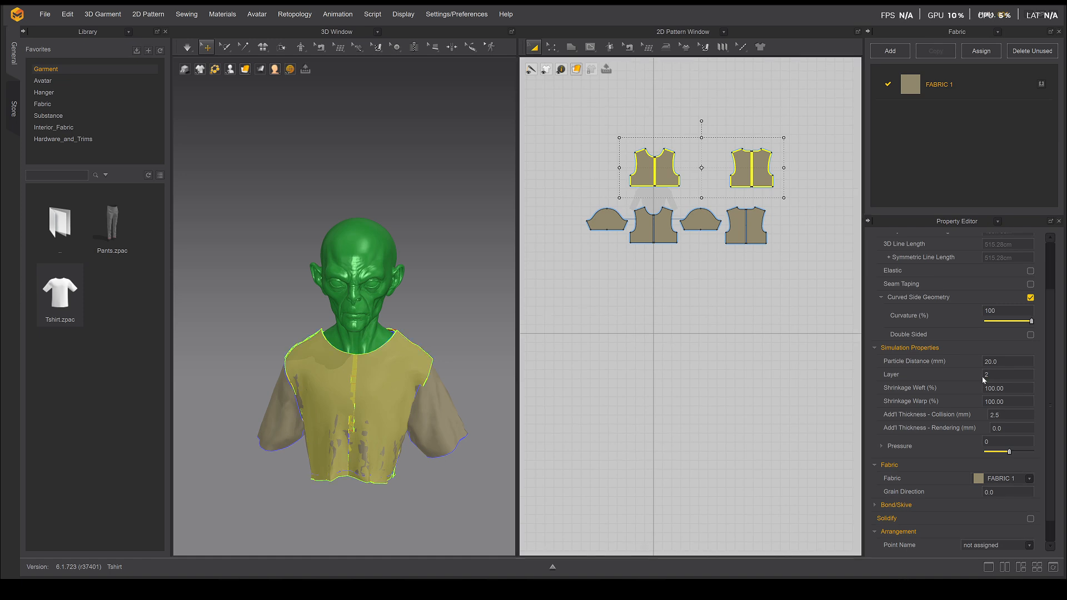
middle_drag(436, 278, 435, 264)
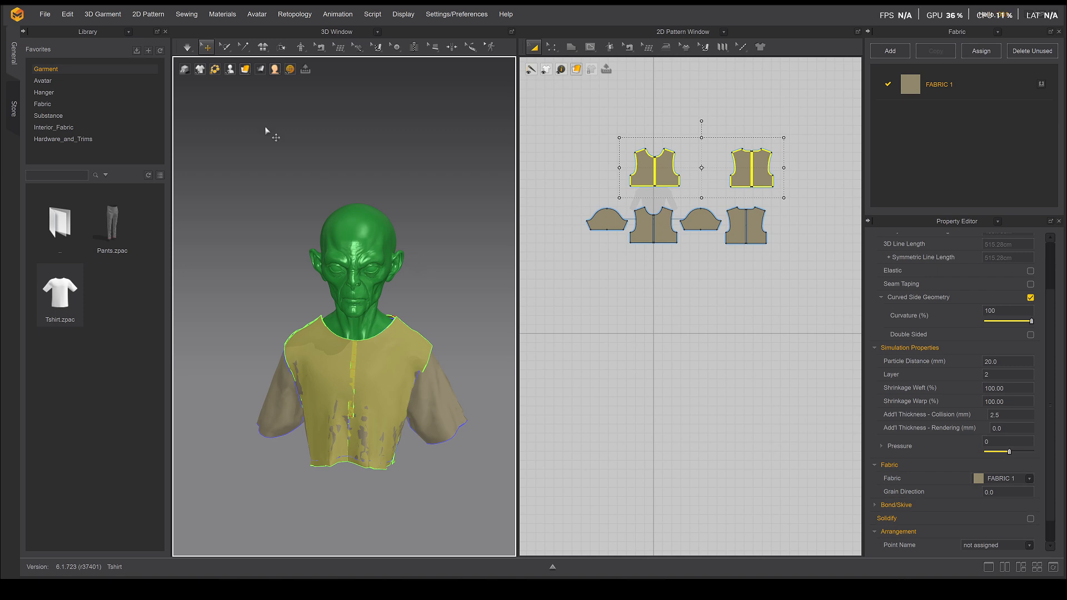
Simulate the garment and tug the sleeveless layer at both shoulders so it settles over the original shirt
key(space)
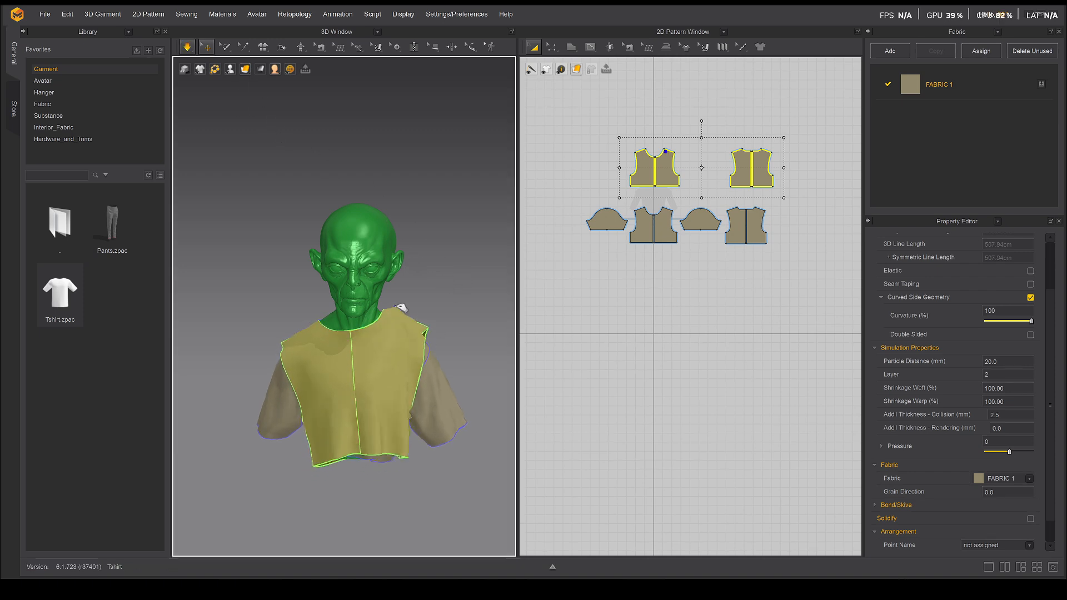
click(320, 320)
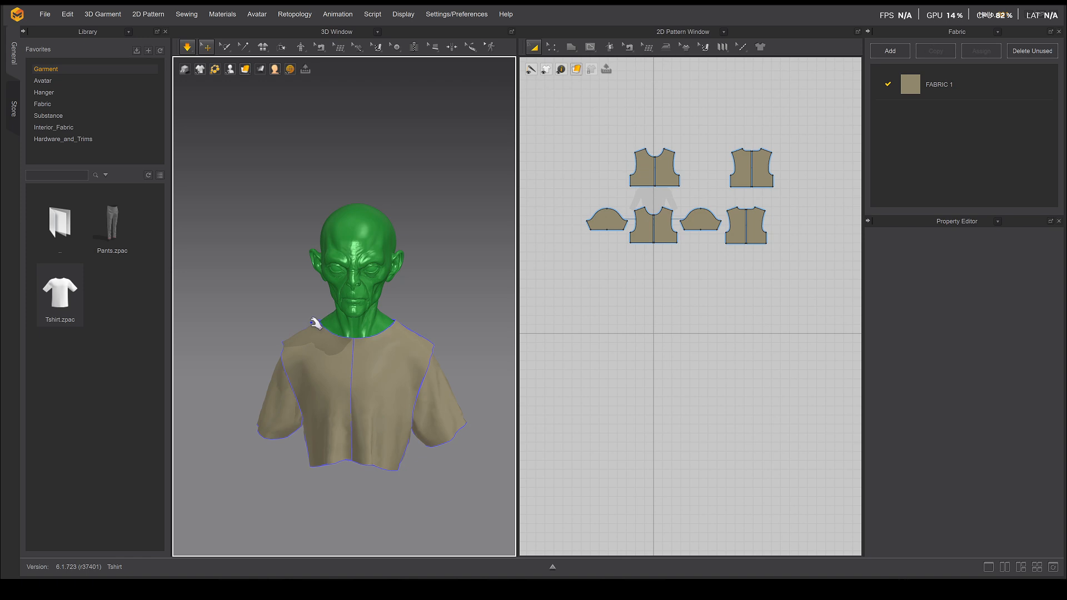
click(316, 322)
click(414, 336)
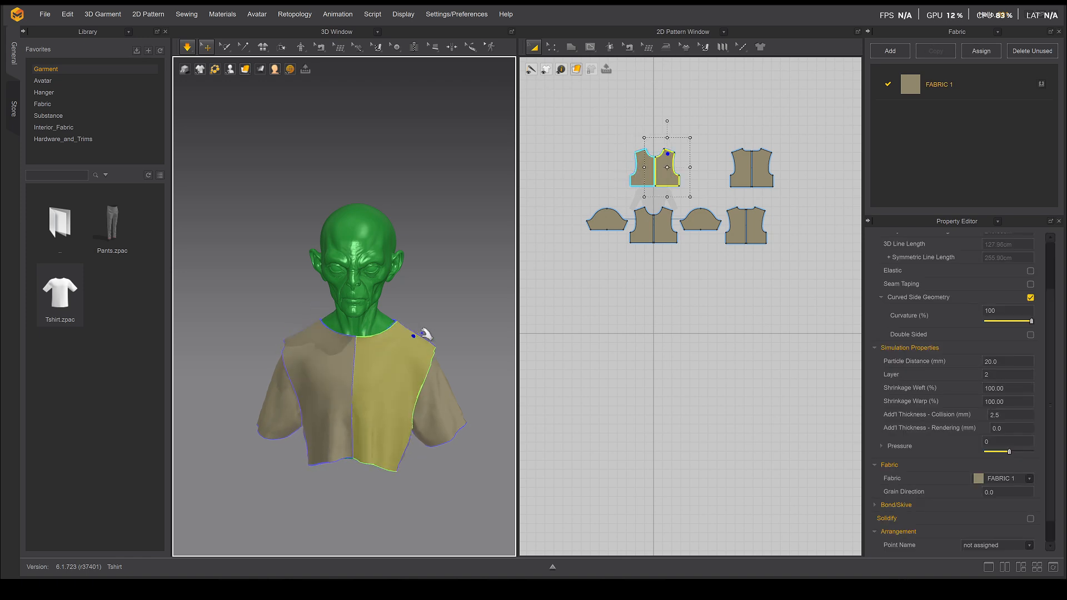
mouse_move(423, 333)
right_down()
mouse_move(358, 336)
mouse_move(426, 337)
right_up()
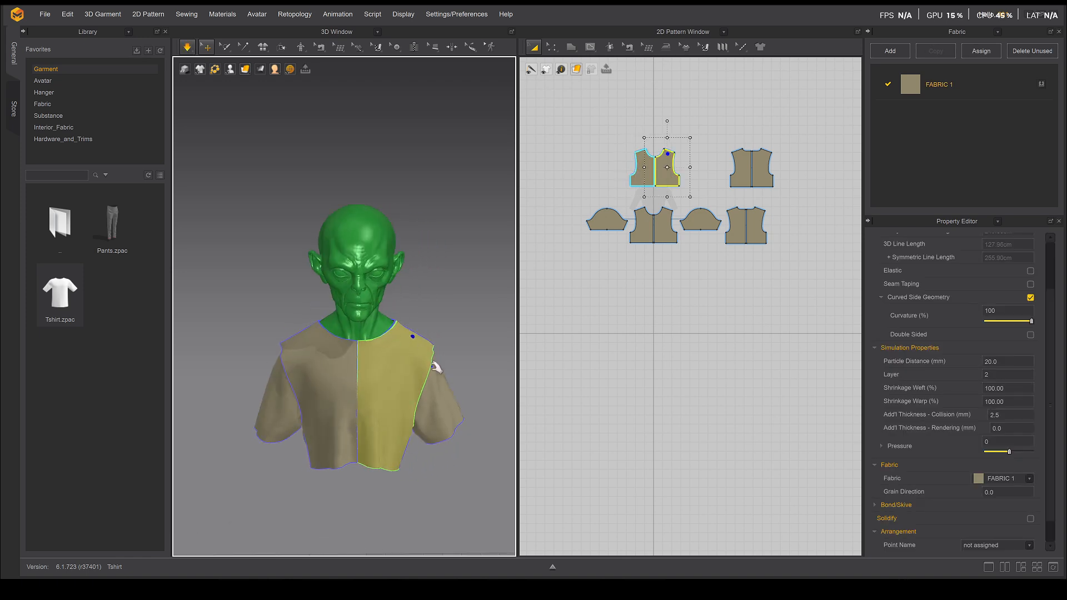
scroll(358, 343, up, 3)
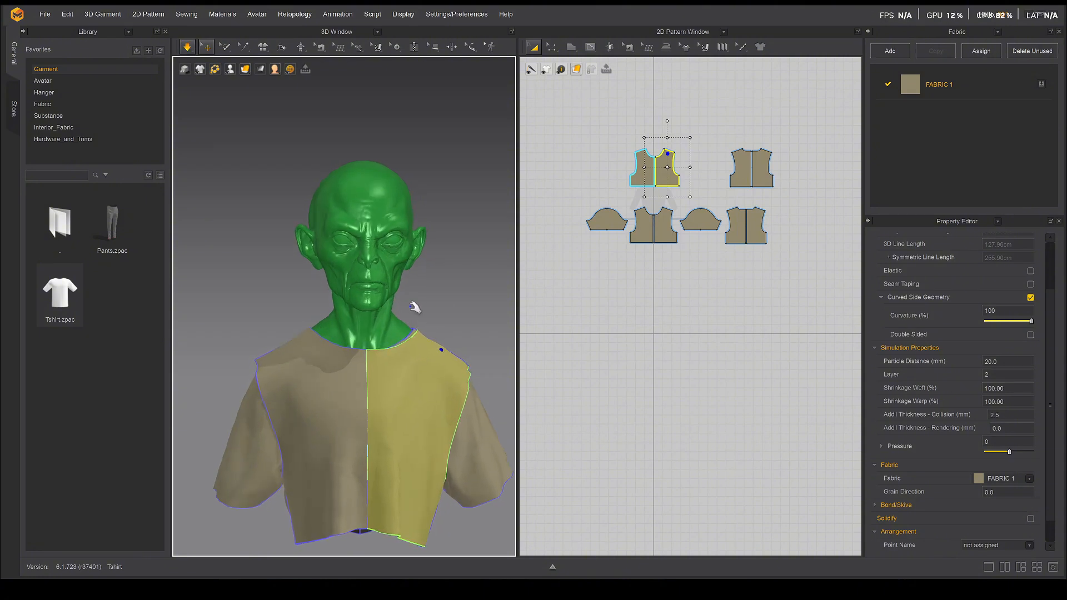
Narrow the neckline of the sleeveless front panels by moving the inner shoulder point toward the centre with Edit Pattern
scroll(635, 145, up, 6)
middle_drag(701, 204, 543, 178)
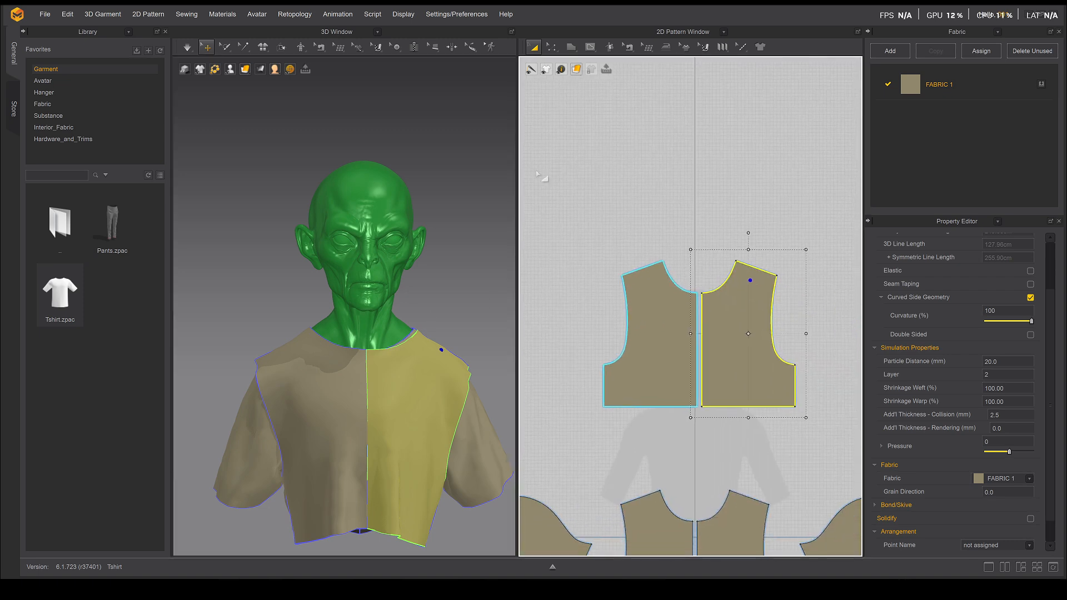
click(667, 255)
middle_drag(673, 277, 610, 271)
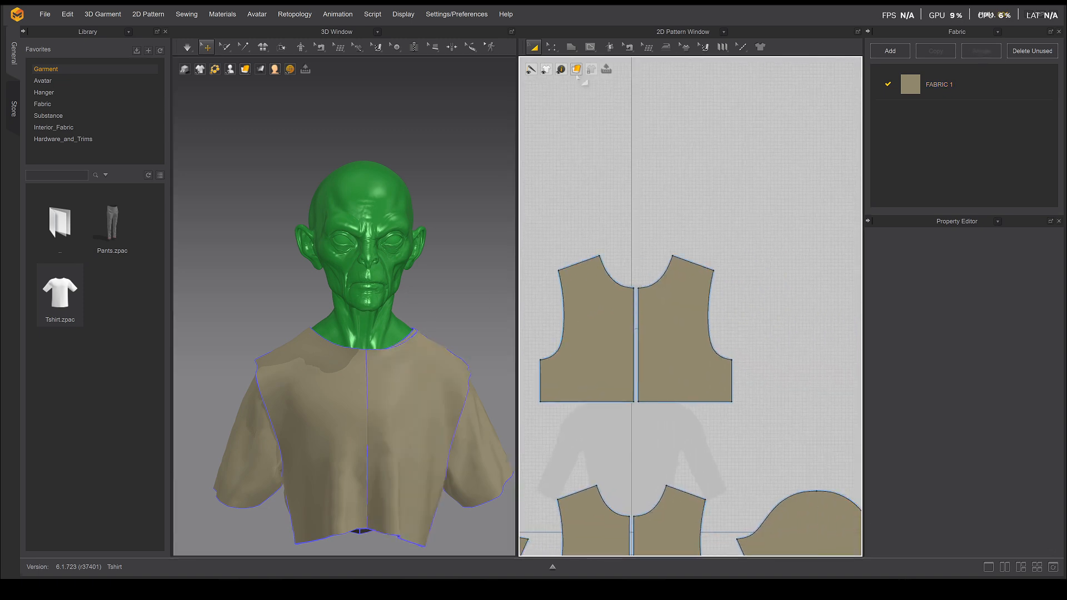
click(552, 48)
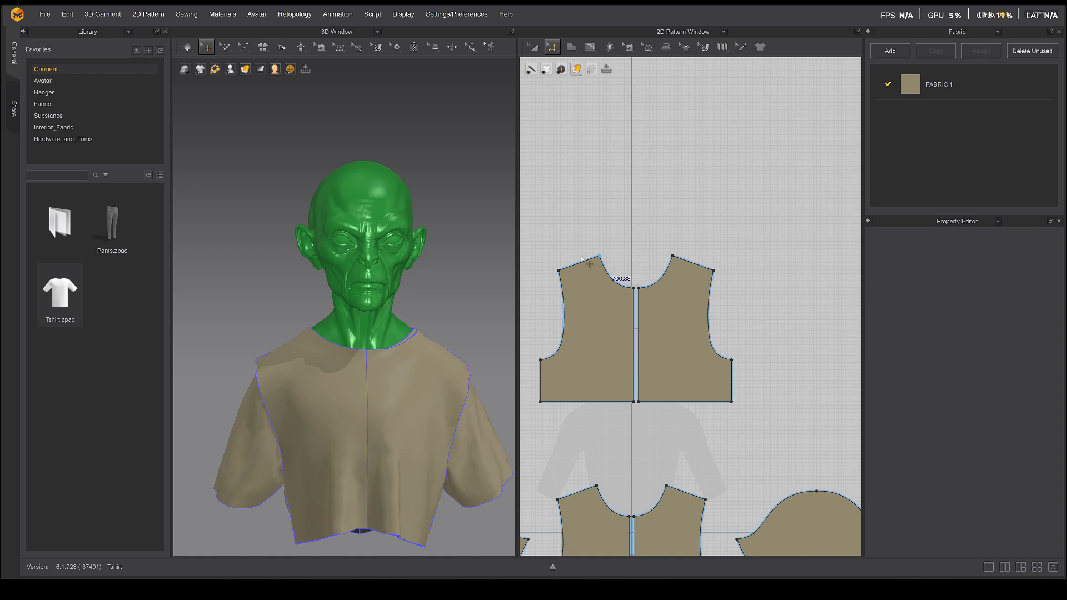
click(590, 261)
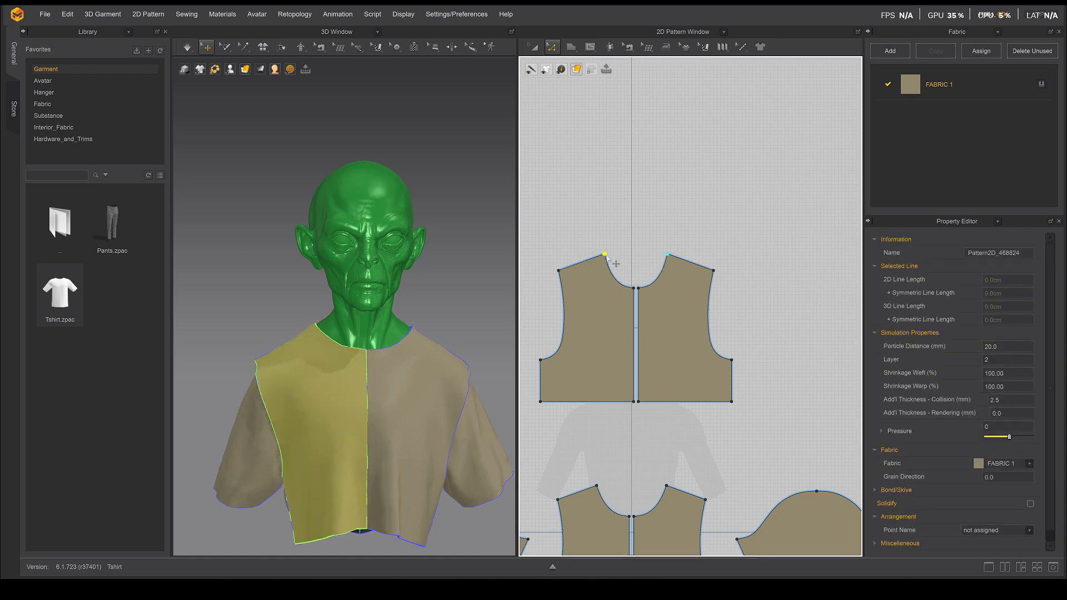
drag(605, 255, 613, 252)
Move the inner shoulder point of the sleeveless back panels toward the centre to narrow the back neckline
scroll(745, 252, down, 2)
middle_drag(742, 251, 595, 258)
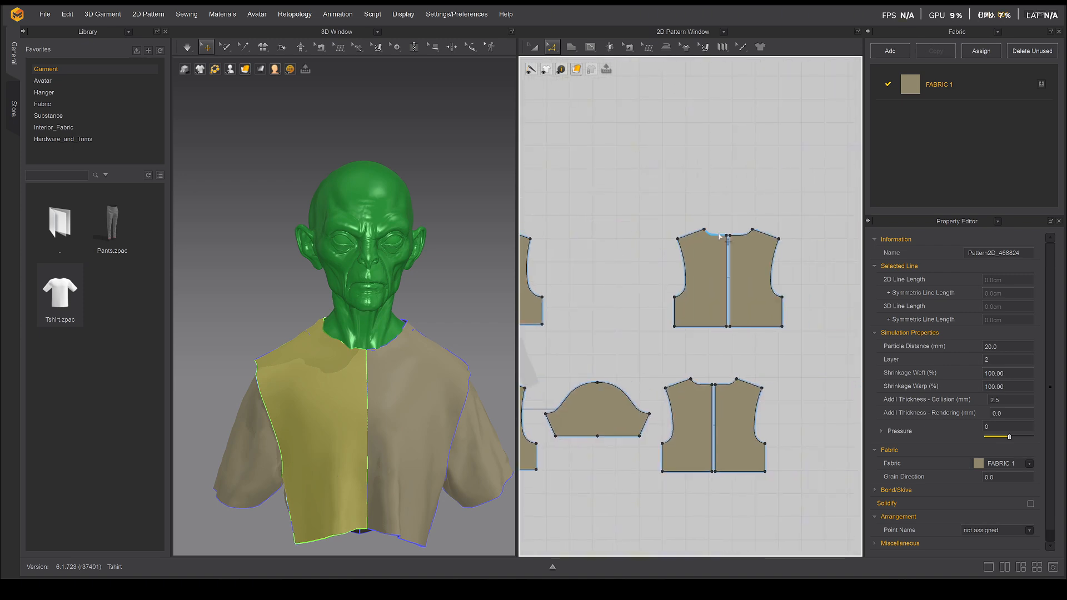
scroll(613, 146, up, 4)
middle_drag(802, 342, 624, 296)
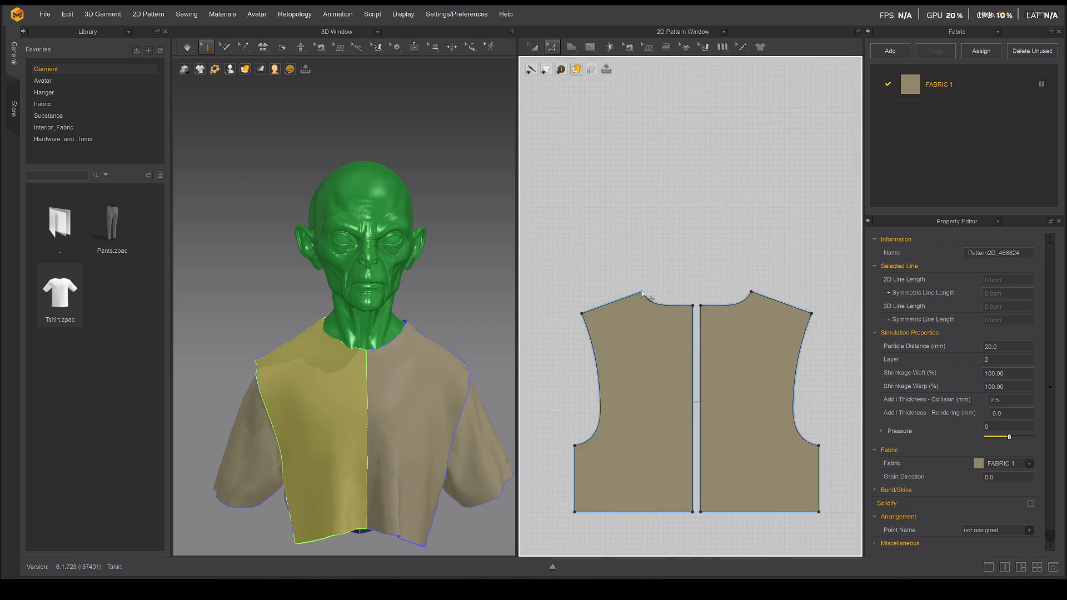
mouse_move(642, 291)
mouse_down()
mouse_move(664, 296)
mouse_move(655, 290)
mouse_up()
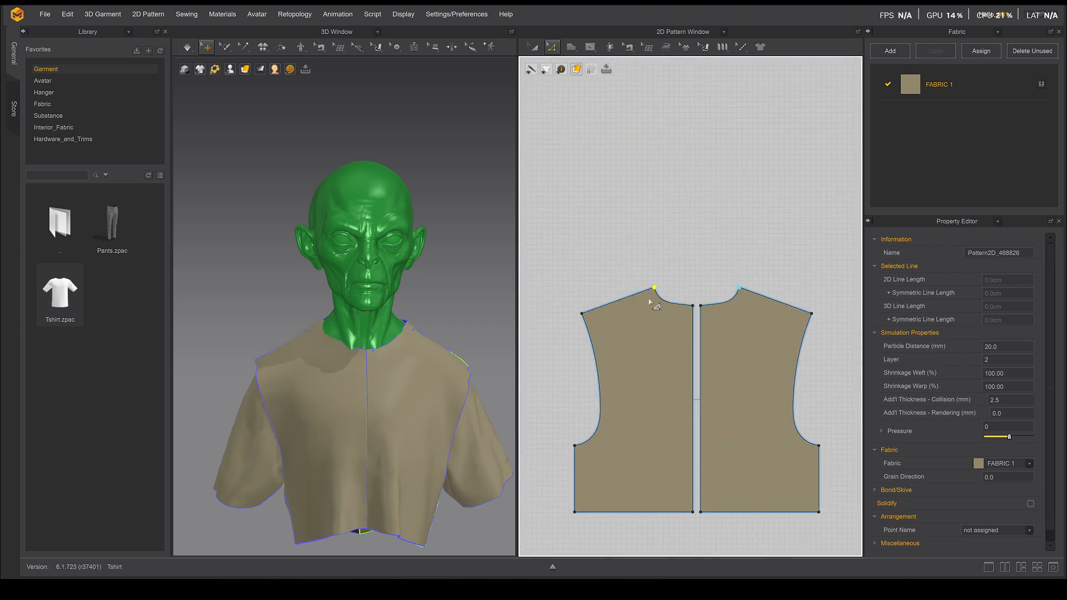
Raise the centre-front neckline point of the sleeveless front panels to make the neck opening shallower
scroll(654, 293, down, 3)
middle_drag(613, 286, 794, 286)
middle_drag(603, 250, 666, 262)
scroll(662, 261, up, 3)
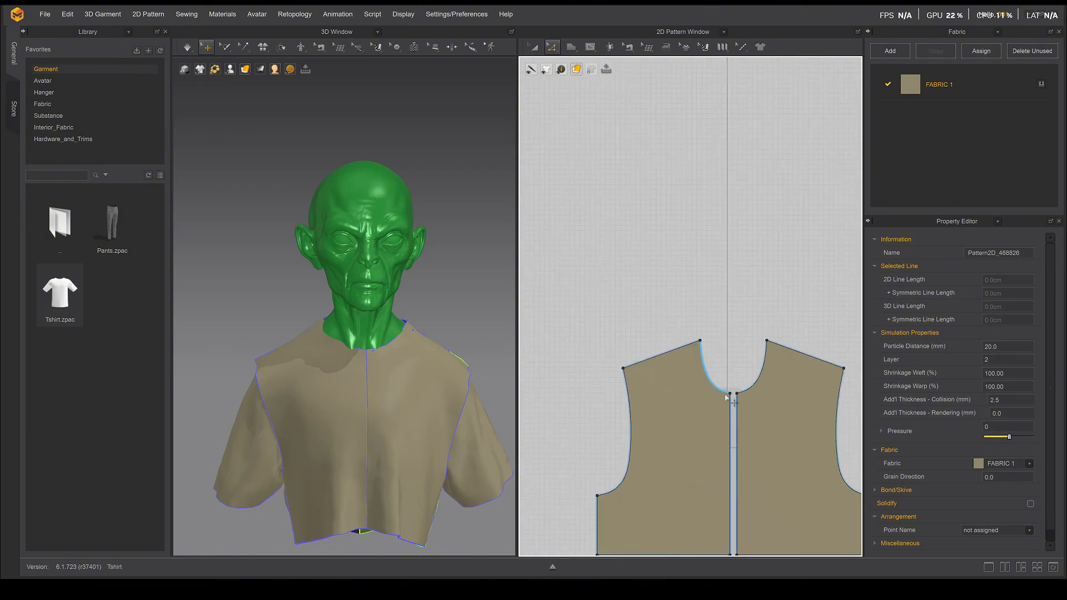
drag(730, 395, 730, 369)
click(684, 256)
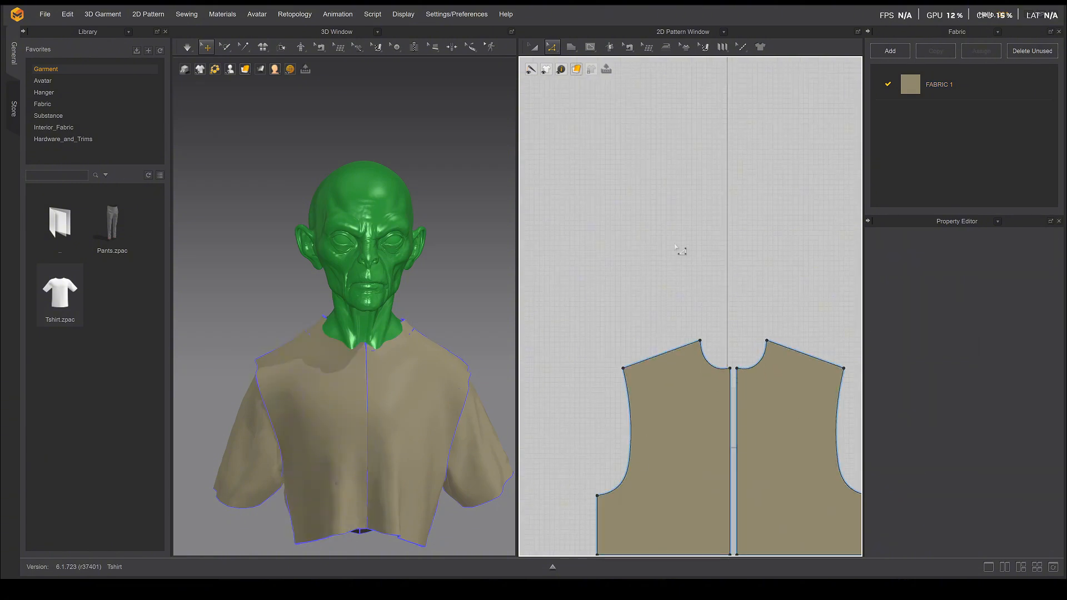
Simulate the narrowed neckline and pull the sleeveless layer into place around the neck and shoulders
click(405, 345)
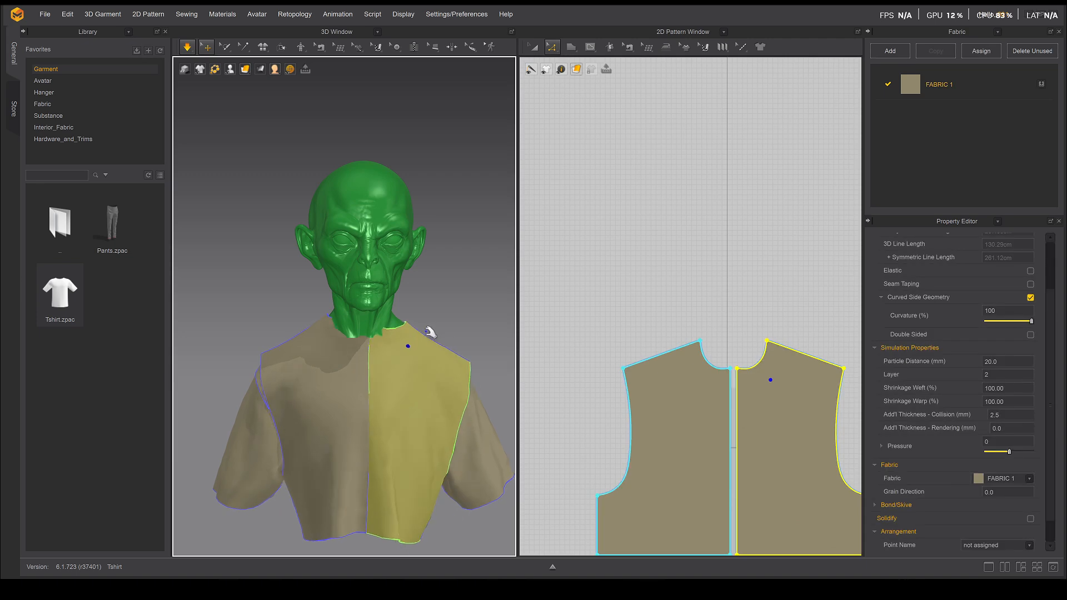
right_drag(361, 340, 338, 350)
mouse_move(339, 358)
mouse_down()
mouse_move(326, 377)
mouse_move(350, 360)
mouse_up()
right_drag(414, 360, 425, 346)
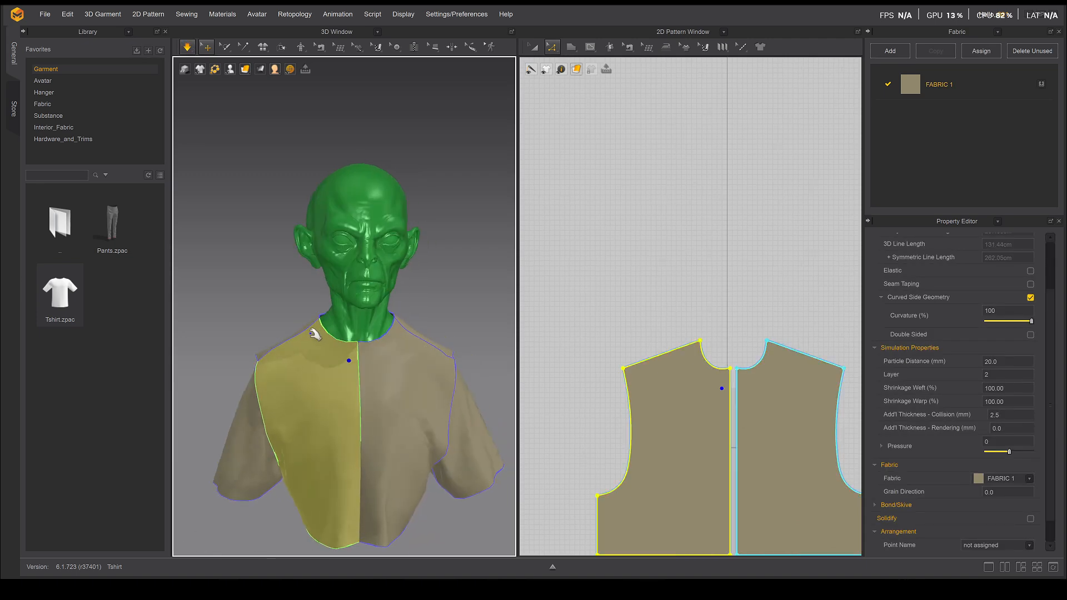
drag(312, 329, 317, 314)
click(456, 353)
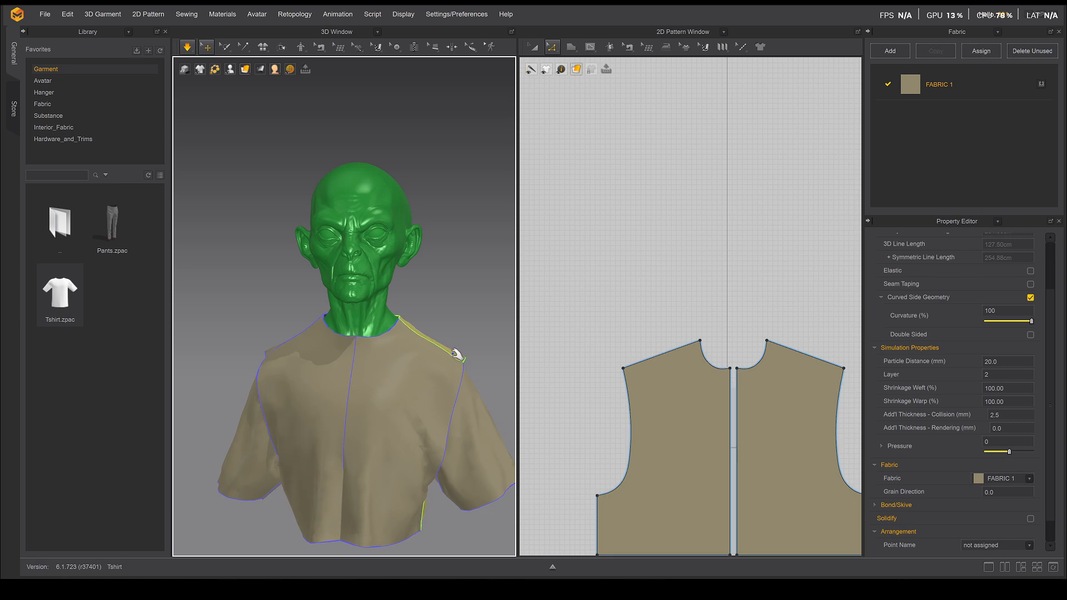
right_drag(405, 428, 386, 372)
Try to join the sleeveless front halves by unfolding the panel along its centre-front line
scroll(625, 337, down, 5)
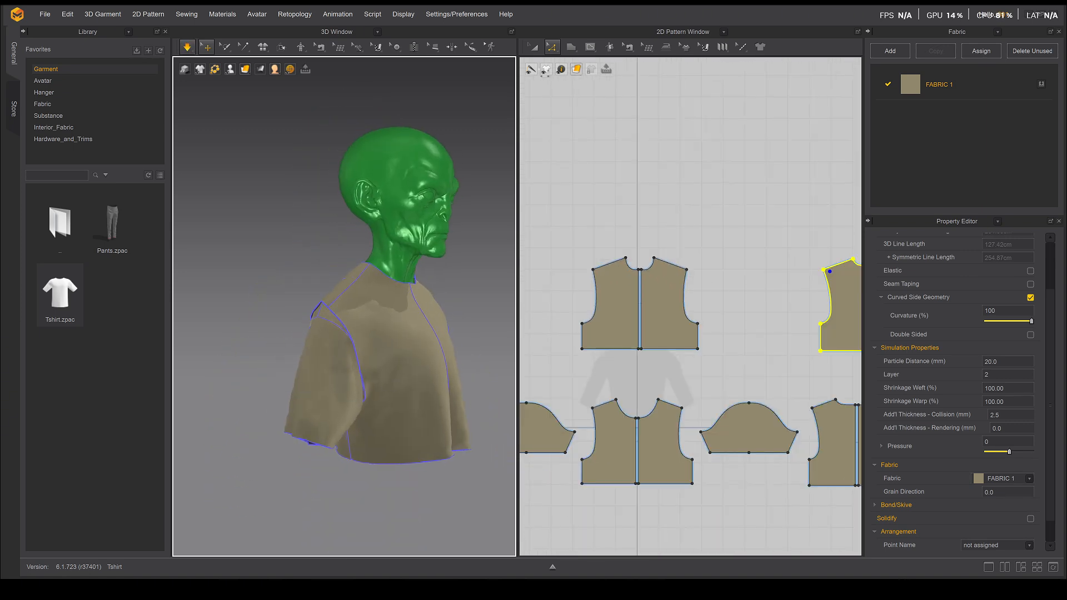
click(533, 47)
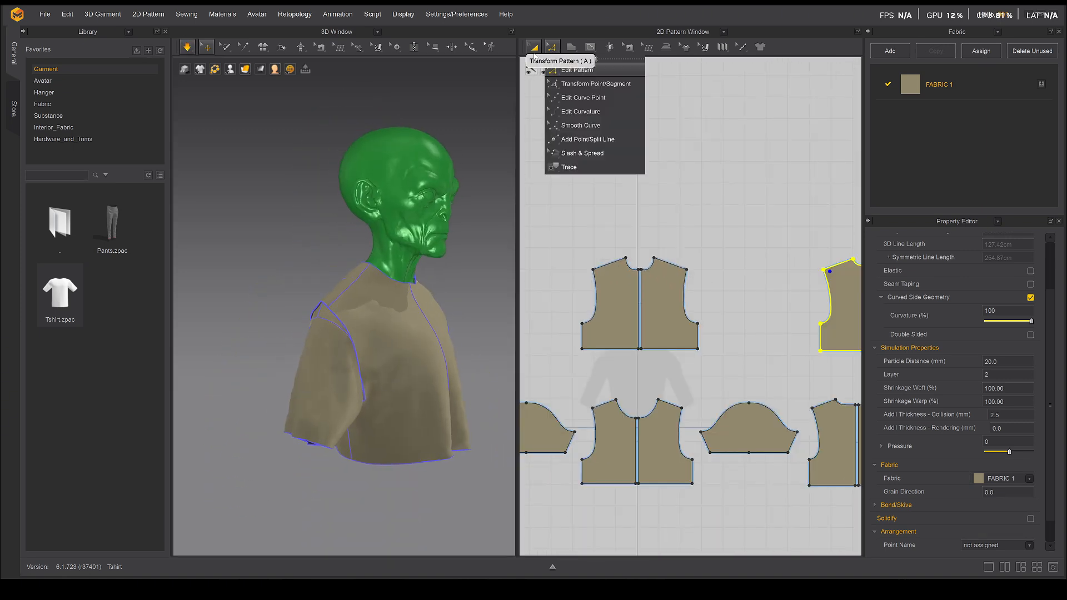
click(643, 259)
scroll(640, 307, up, 3)
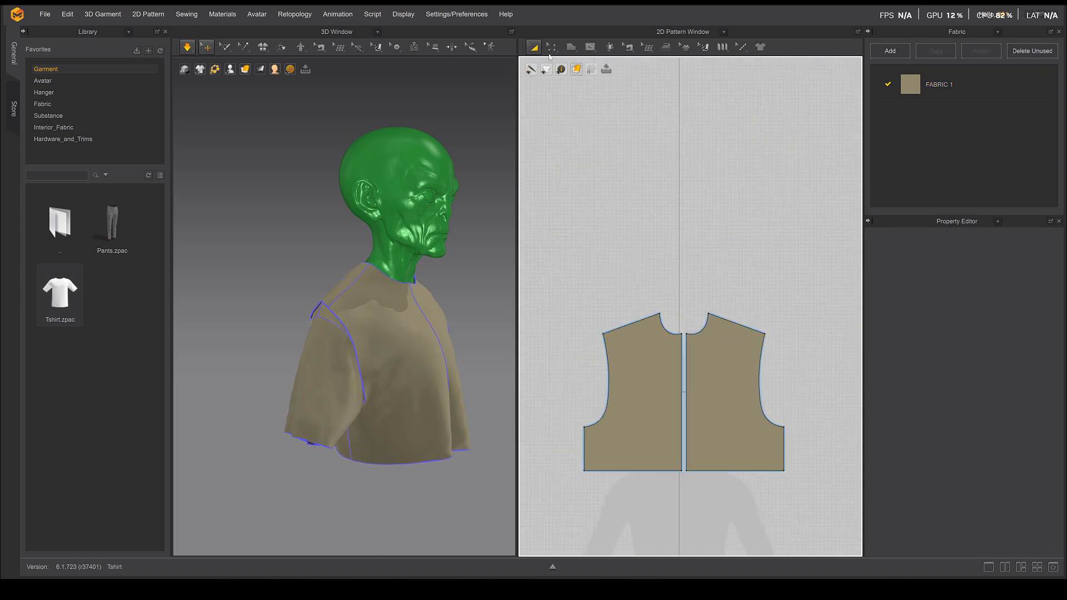
click(551, 47)
click(682, 388)
right_click(686, 388)
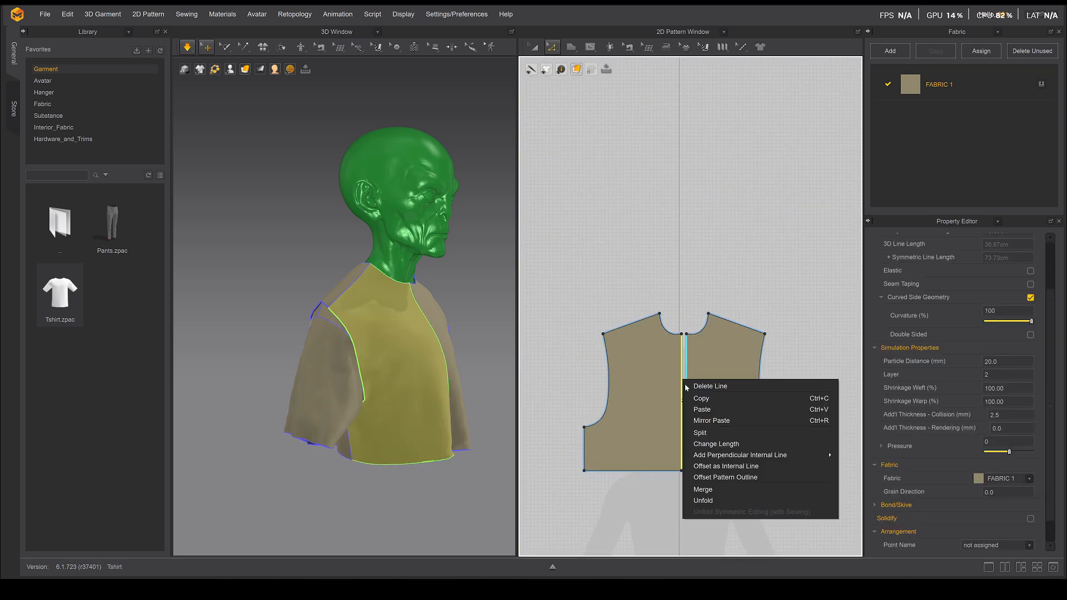
click(714, 501)
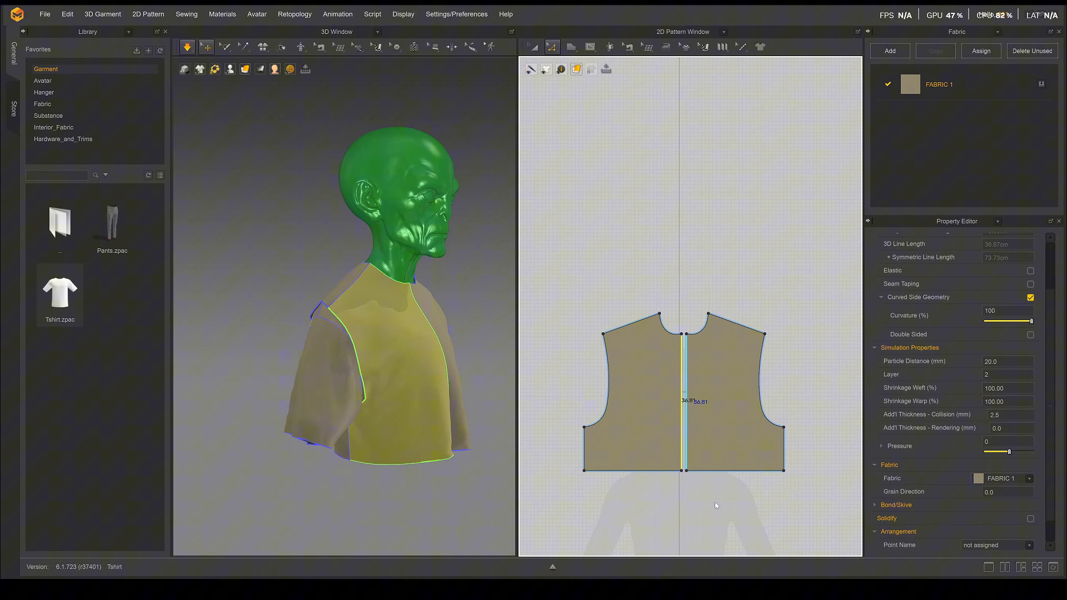
Move the overlapping unfolded front piece aside in the 2D layout and delete it
scroll(635, 273, down, 2)
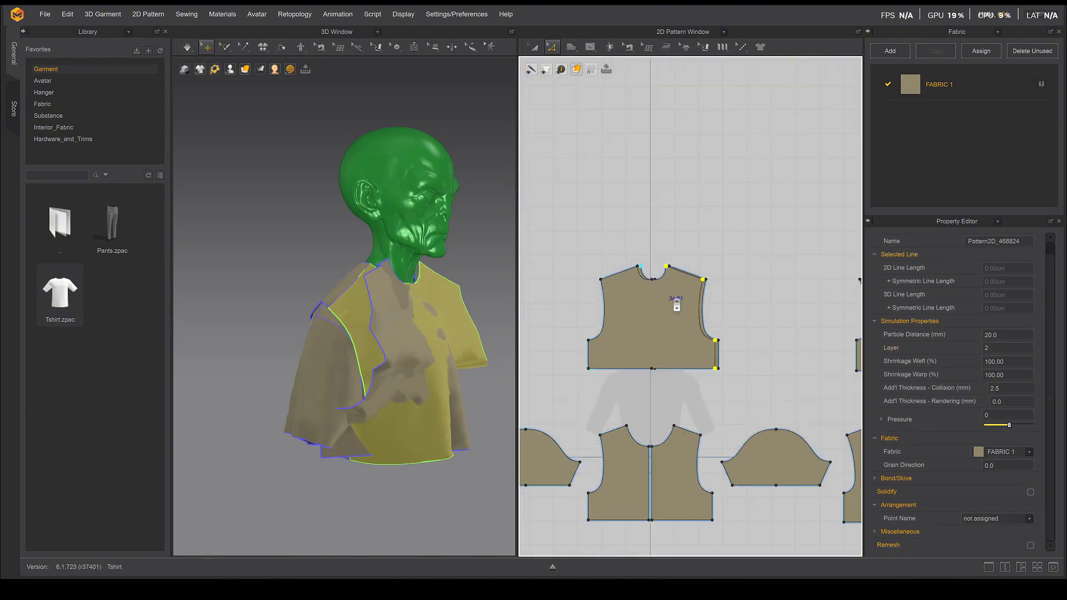
click(534, 46)
click(667, 312)
mouse_move(666, 312)
mouse_down()
mouse_move(681, 384)
mouse_move(674, 329)
mouse_up()
click(652, 237)
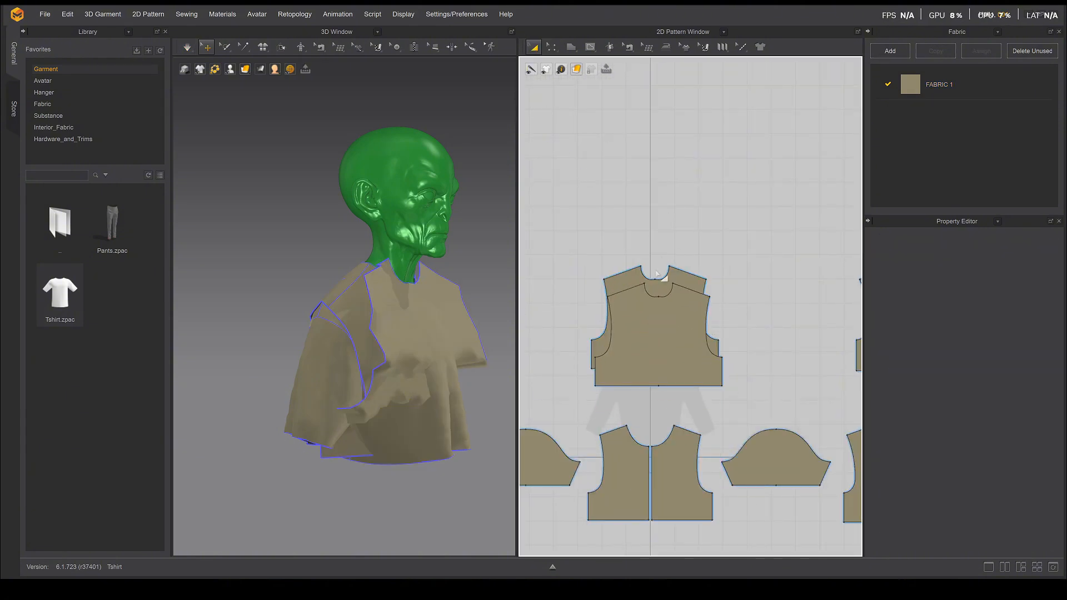
click(654, 286)
click(729, 235)
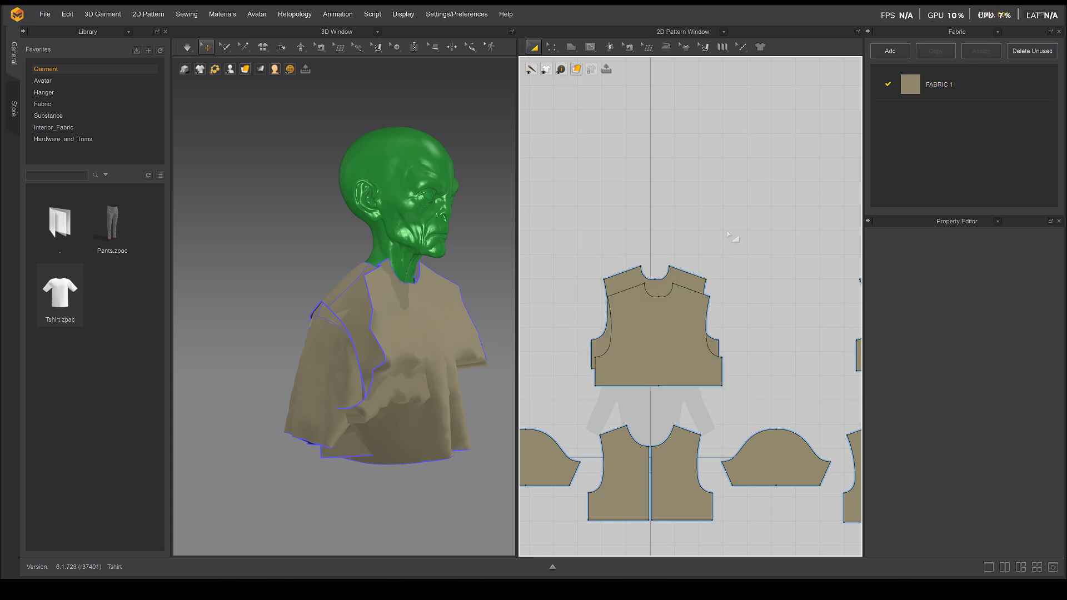
click(670, 336)
key(Delete)
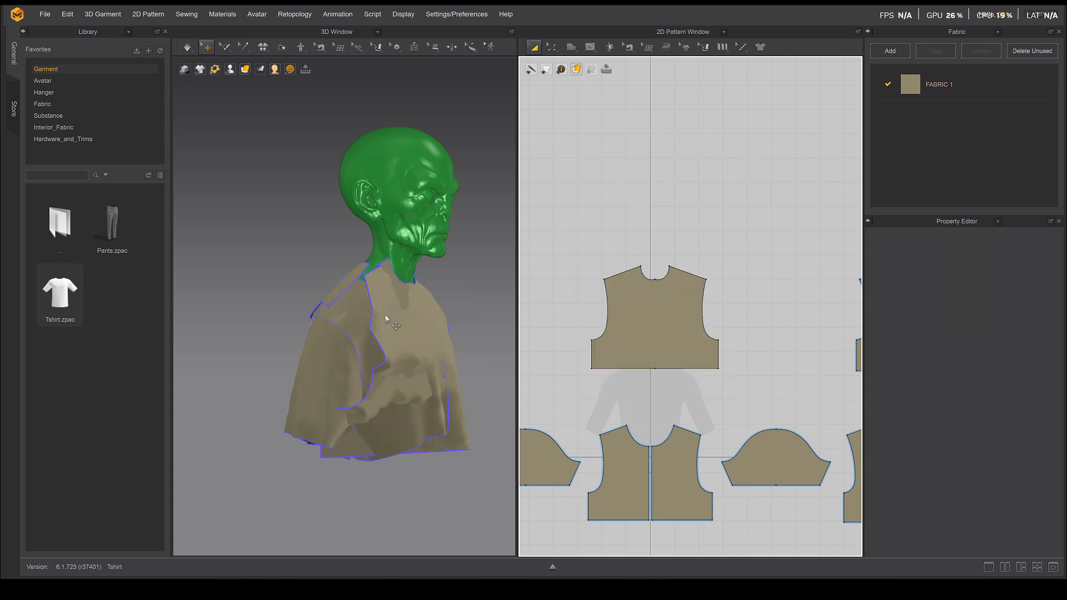
Simulate the garment with the remaining single-piece sleeveless front panel
right_drag(388, 317, 364, 319)
key(space)
key(space)
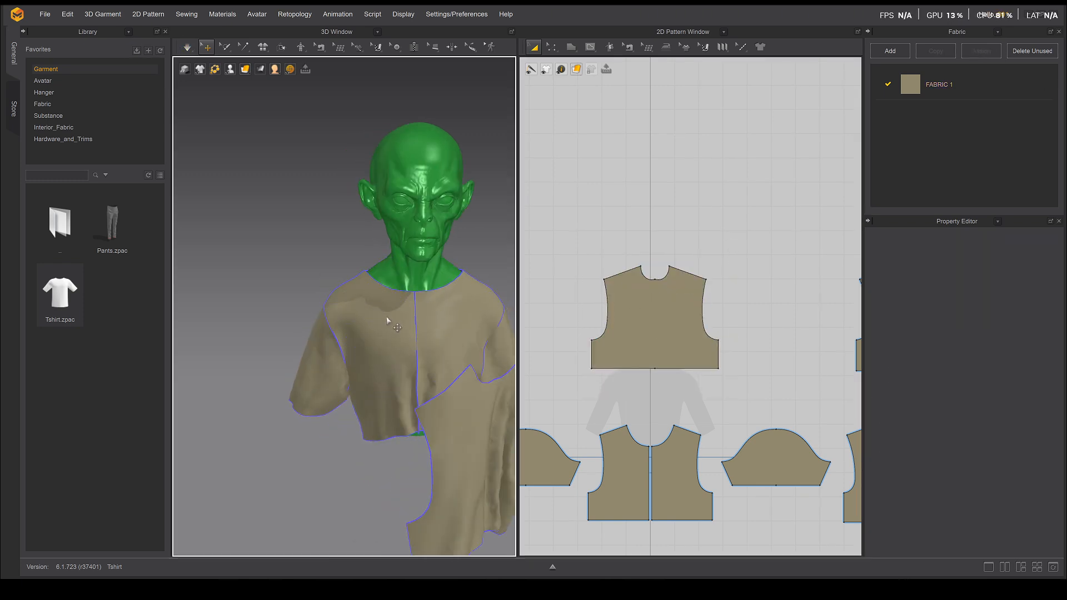
Undo the deletion, the move and the unfolding of the sleeveless front panel
middle_drag(473, 299, 382, 295)
key(ctrl+z)
key(ctrl+z)
click(544, 297)
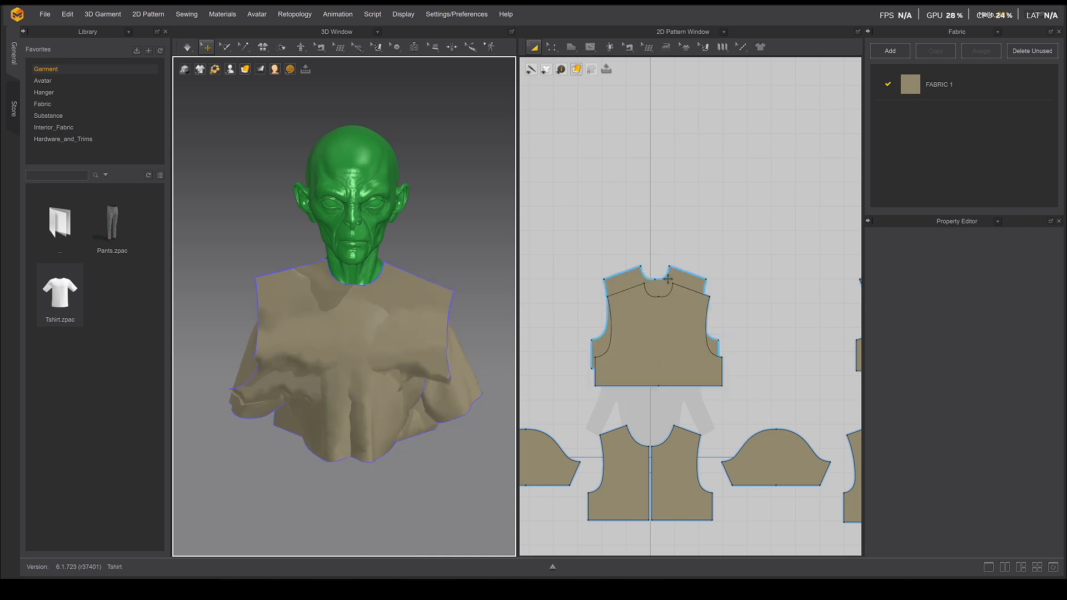
drag(682, 289, 674, 272)
key(ctrl+z)
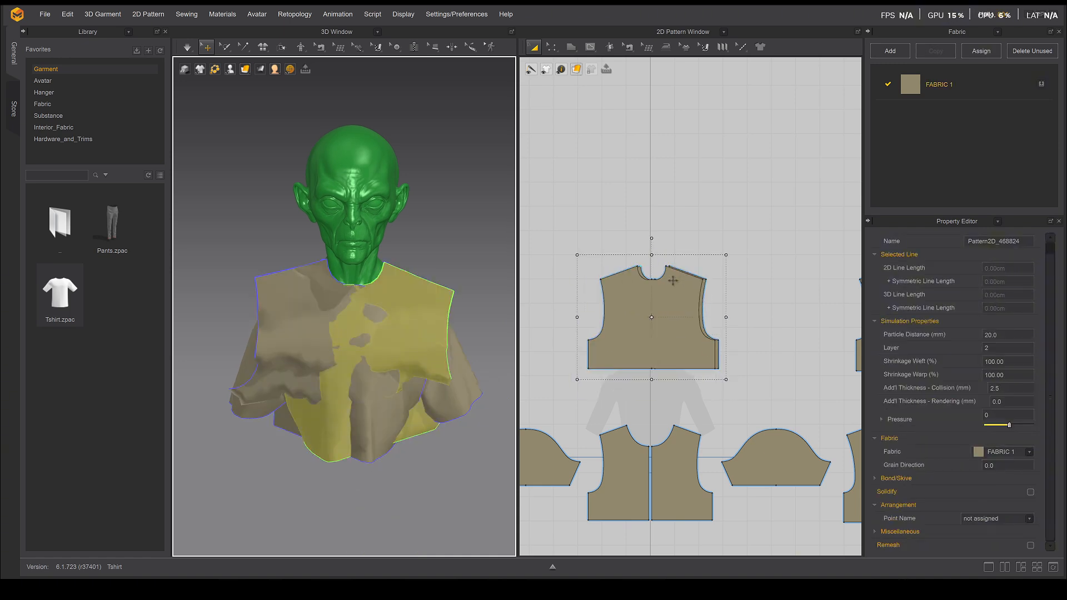
key(ctrl+z)
Merge the two sleeveless front halves into one panel along the centre-front line and simulate the garment
click(666, 234)
scroll(661, 302, up, 3)
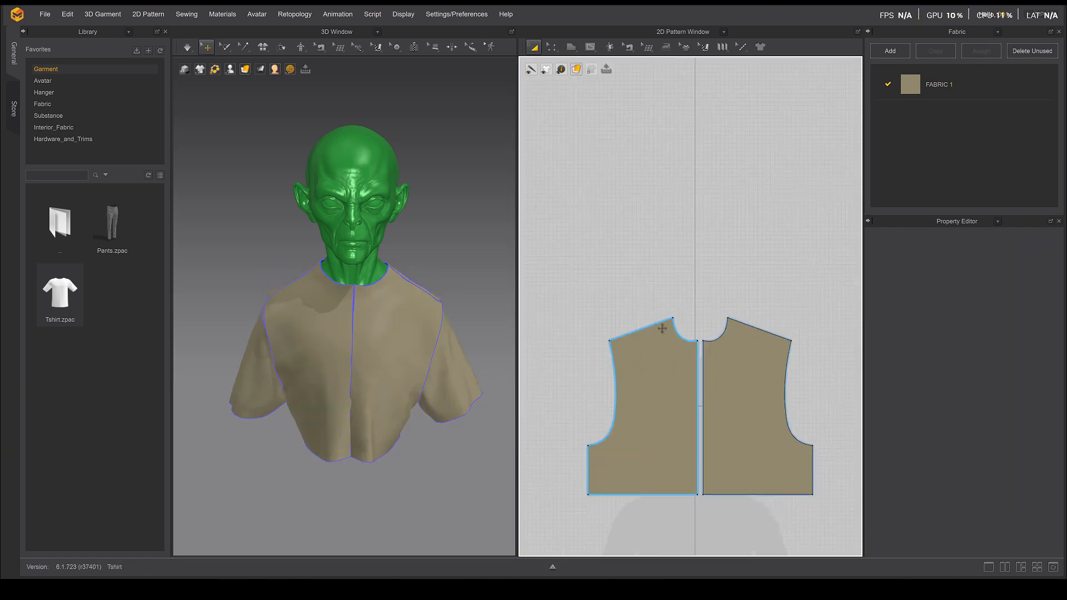
click(552, 47)
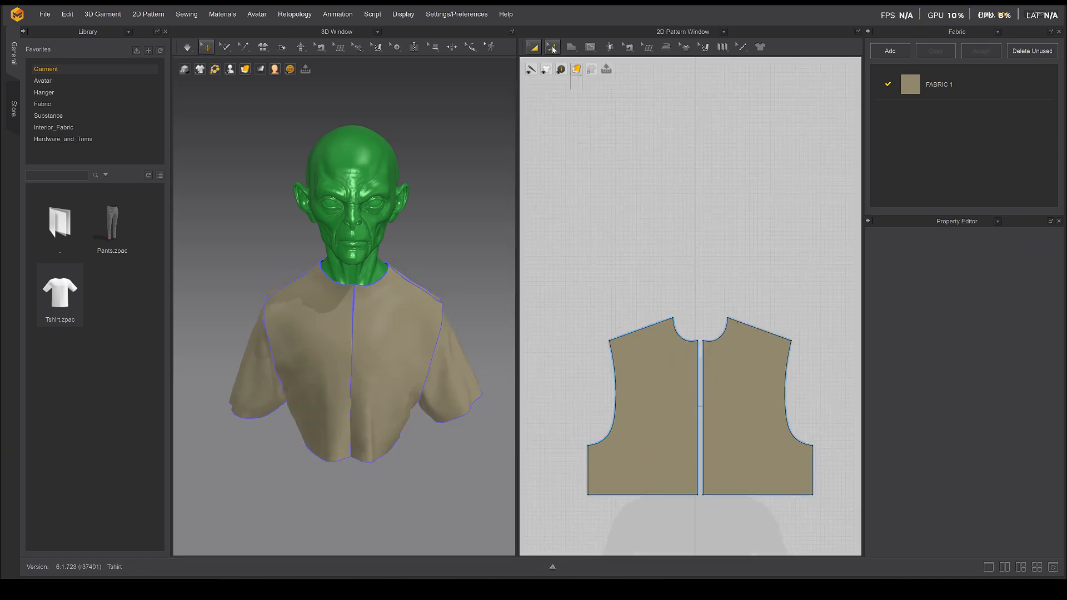
double_click(699, 410)
click(698, 298)
click(699, 385)
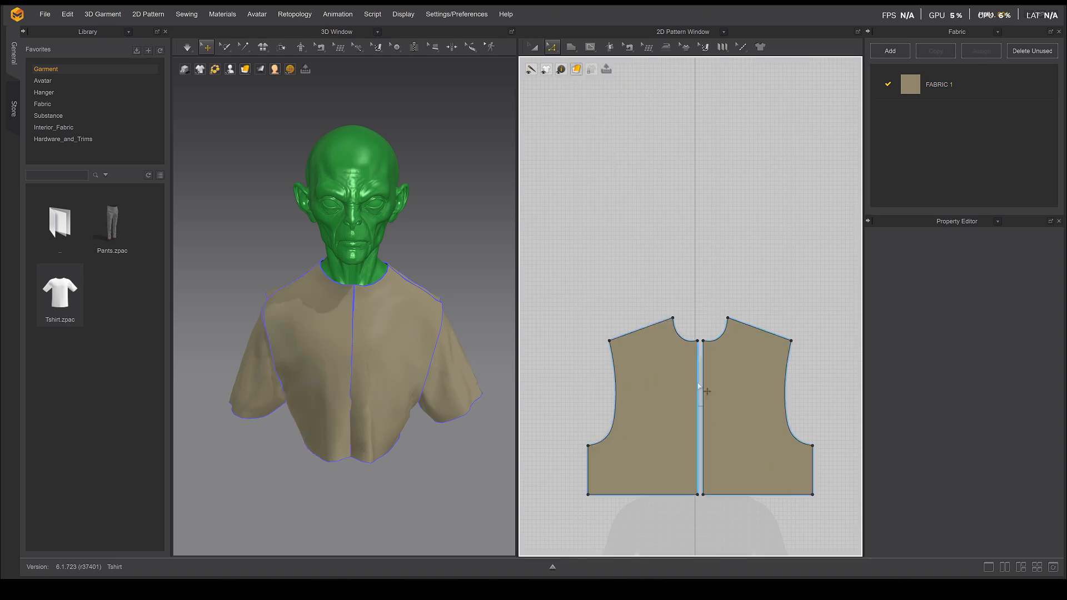
right_click(698, 385)
click(718, 504)
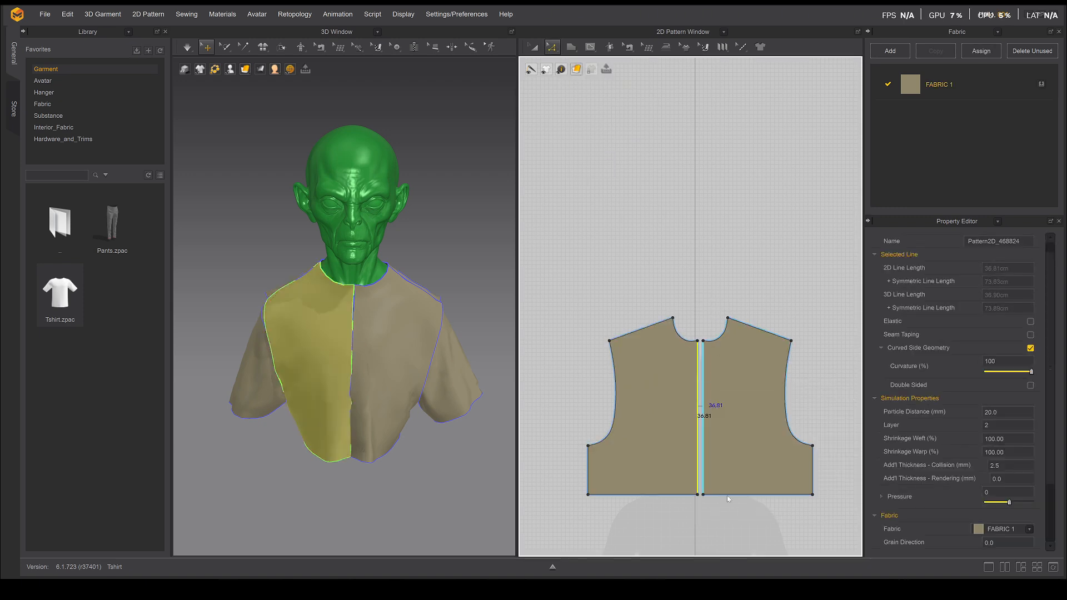
click(615, 245)
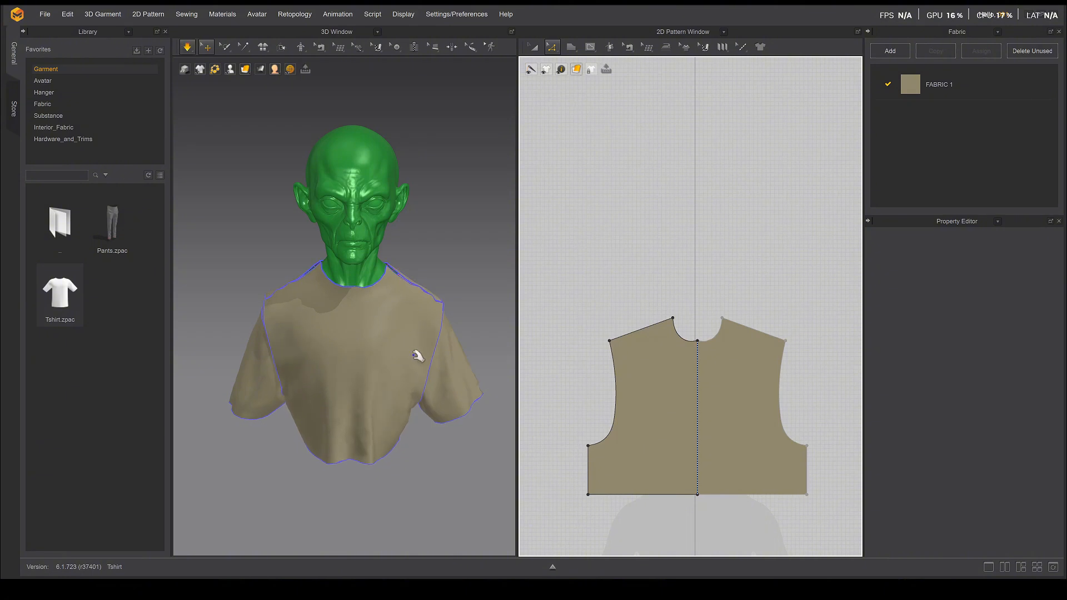
click(418, 383)
right_drag(388, 438, 464, 296)
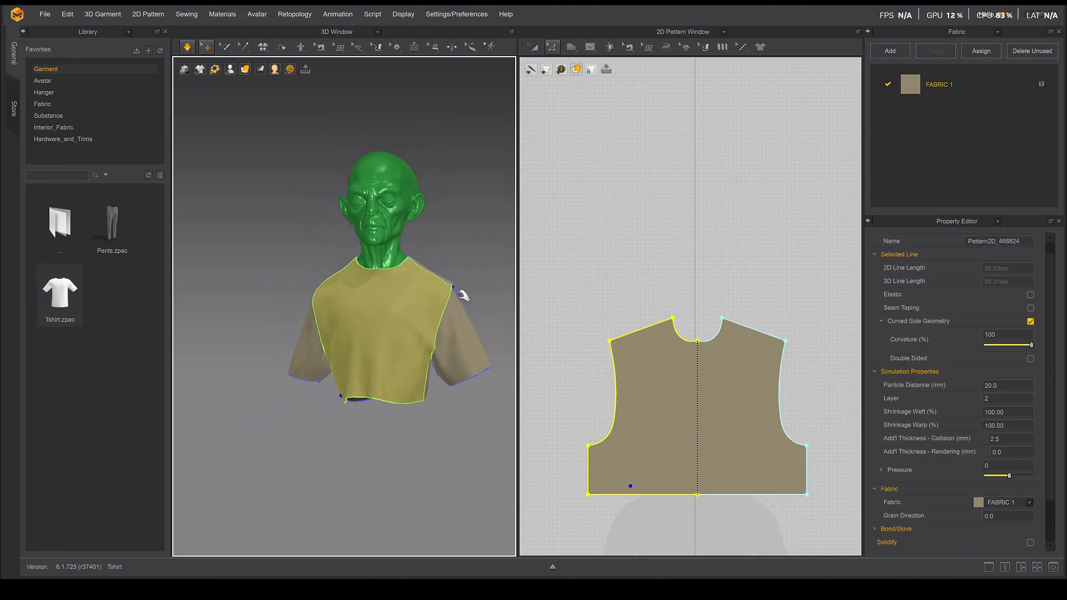
Merge the two sleeveless back halves into one panel along the centre-back line
scroll(561, 194, down, 5)
scroll(695, 211, up, 3)
click(554, 49)
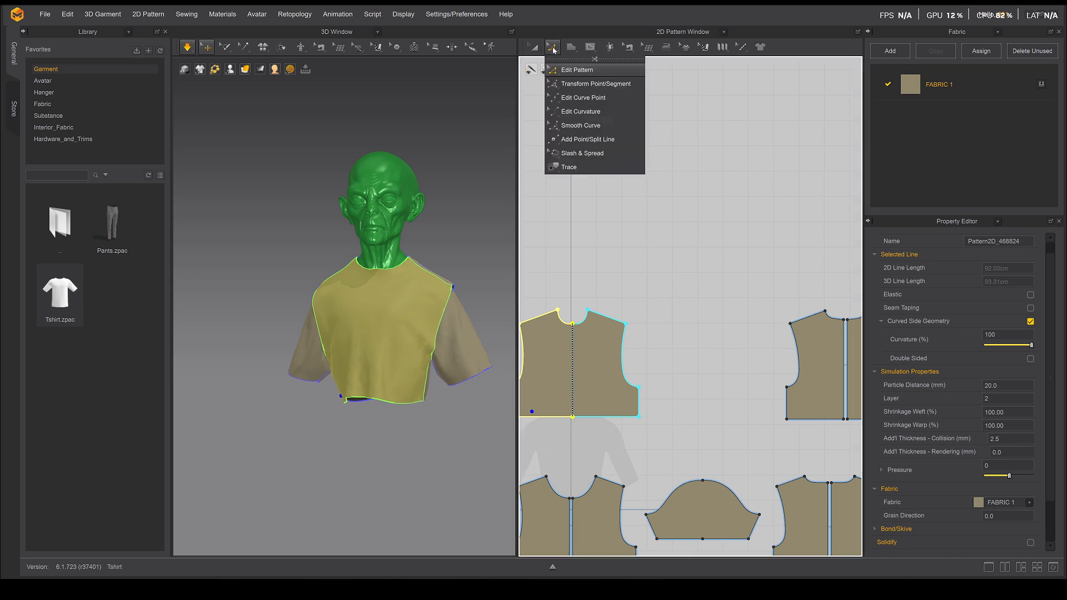
click(569, 70)
middle_drag(769, 297, 633, 250)
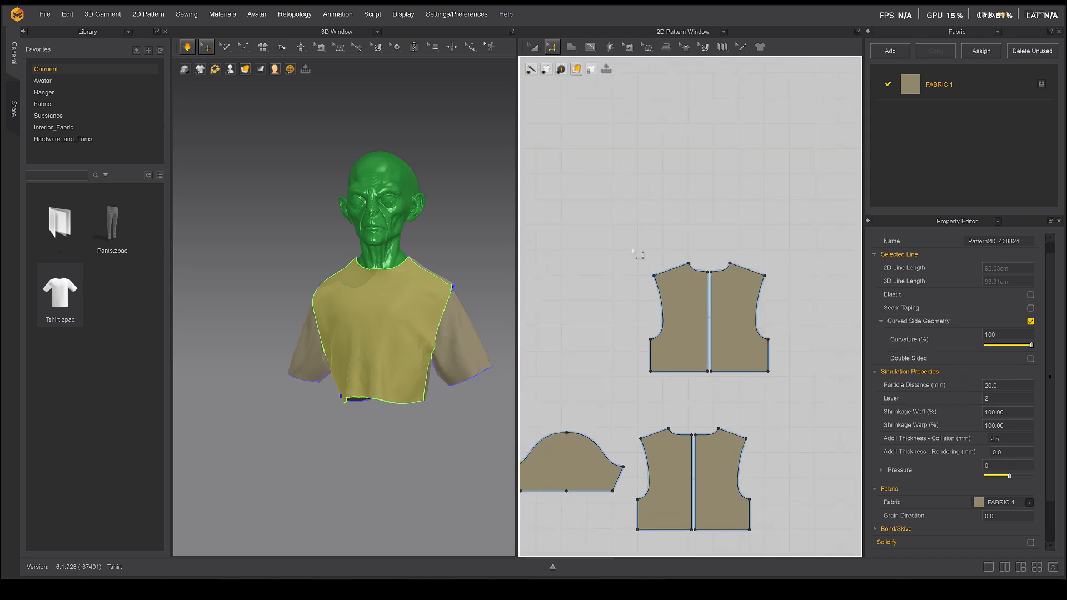
click(708, 320)
right_click(708, 320)
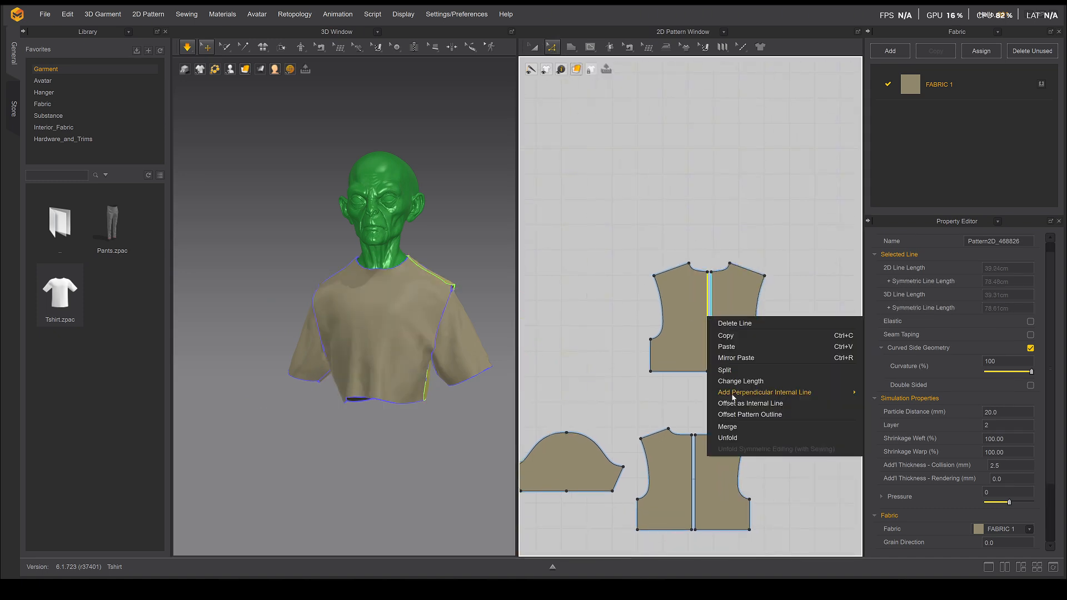
click(734, 429)
Merge the two front halves of the base T-shirt along their centre-front line
scroll(619, 371, down, 3)
middle_drag(630, 318, 721, 297)
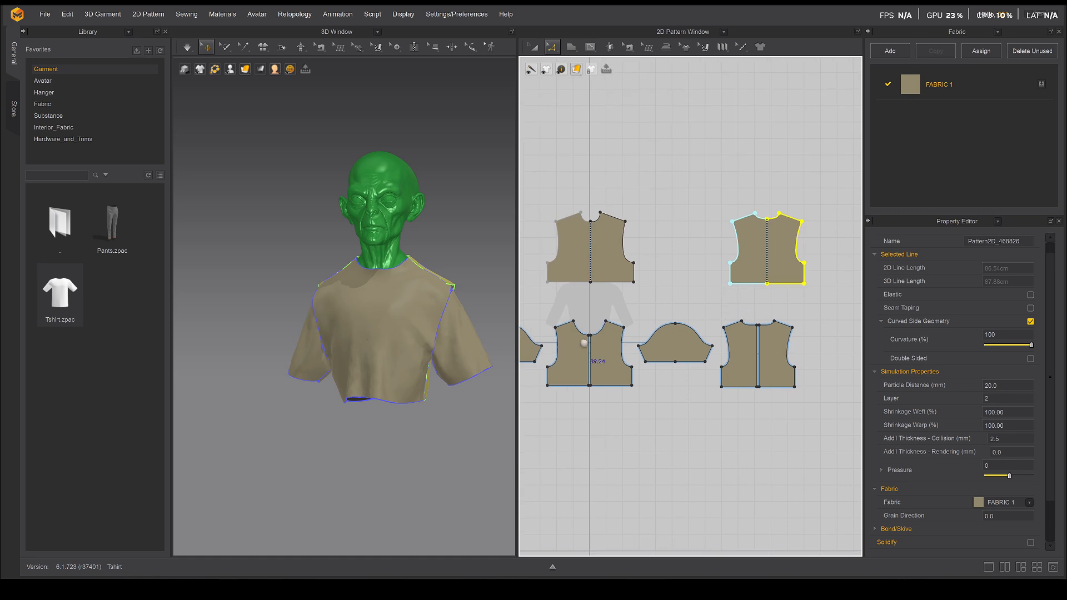
middle_drag(584, 344, 671, 310)
scroll(675, 340, up, 5)
middle_drag(736, 395, 639, 234)
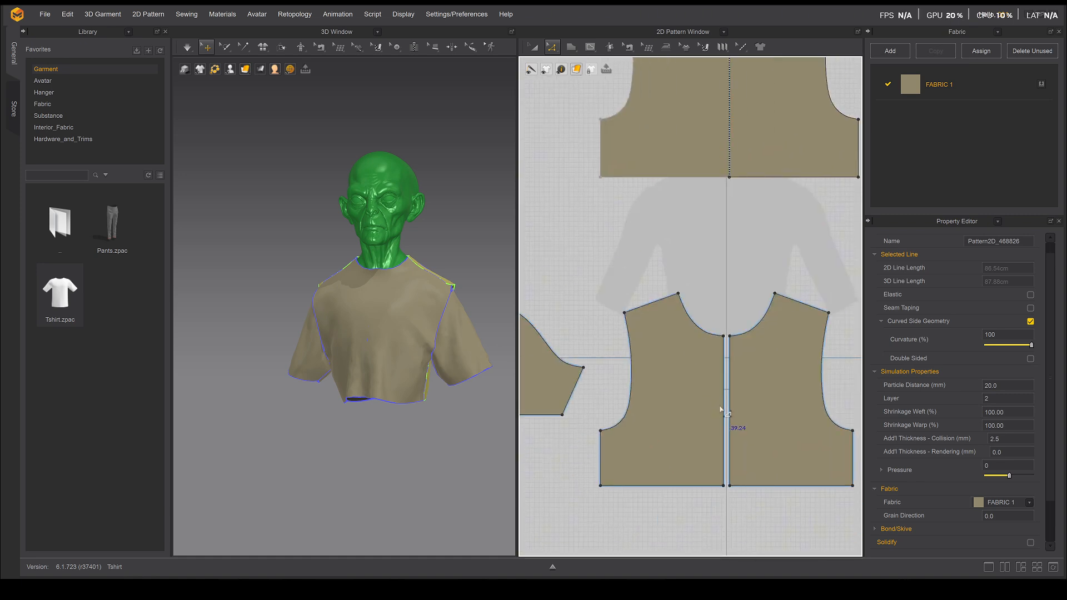
click(720, 409)
right_click(723, 407)
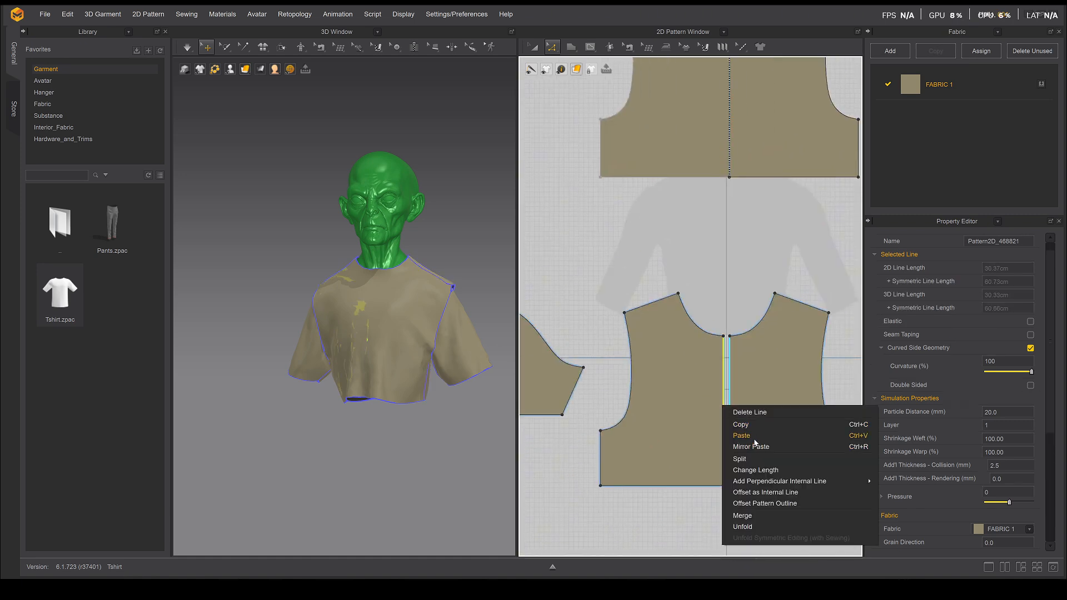
click(754, 440)
key(Escape)
right_click(723, 399)
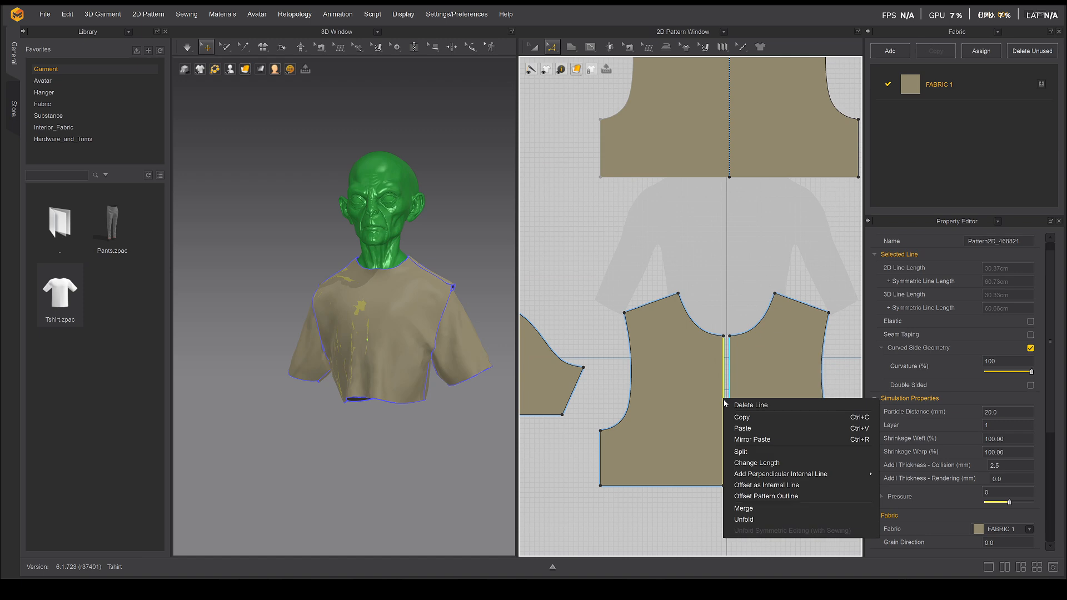
click(744, 511)
Merge the two back halves of the base T-shirt along their centre-back line and simulate the garment
scroll(745, 348, down, 5)
middle_drag(745, 348, 658, 347)
scroll(736, 274, up, 3)
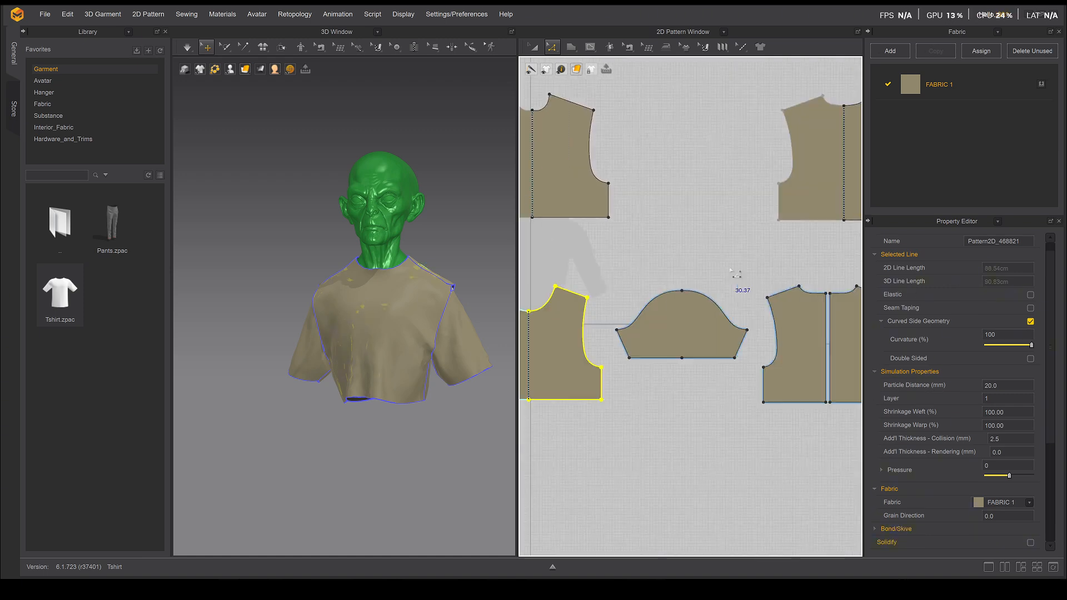
middle_drag(790, 323, 730, 306)
click(767, 328)
right_click(765, 312)
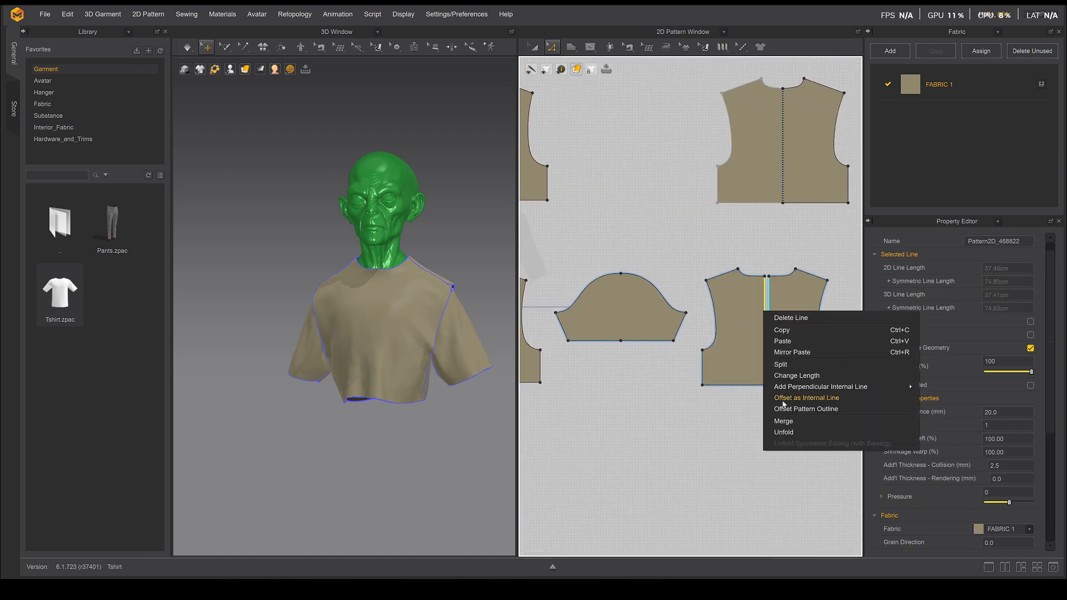
click(783, 421)
scroll(633, 105, down, 4)
middle_drag(634, 105, 703, 157)
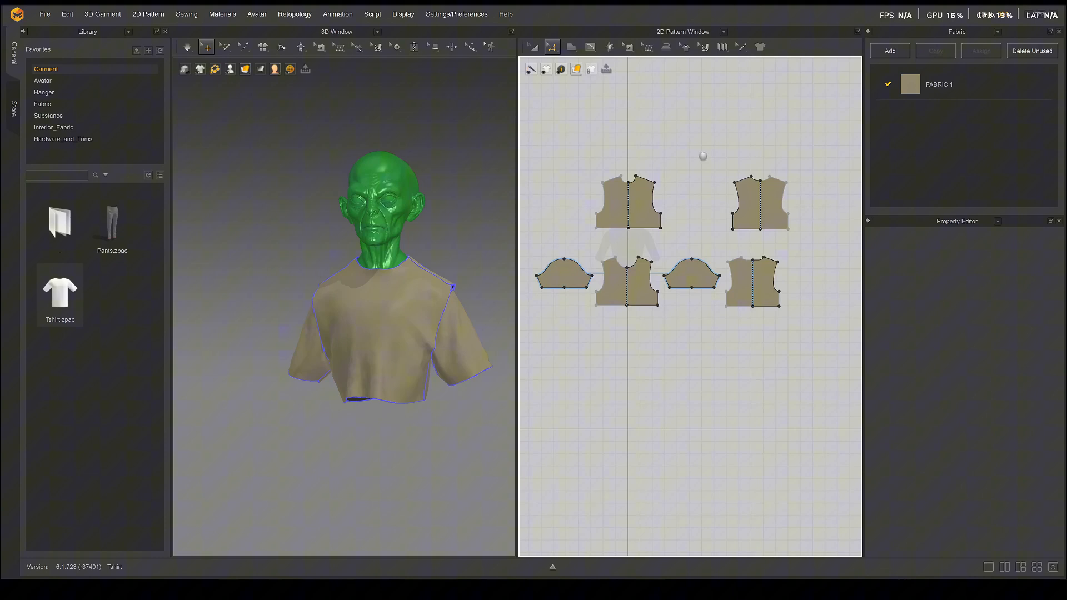
click(548, 232)
right_drag(395, 309, 484, 371)
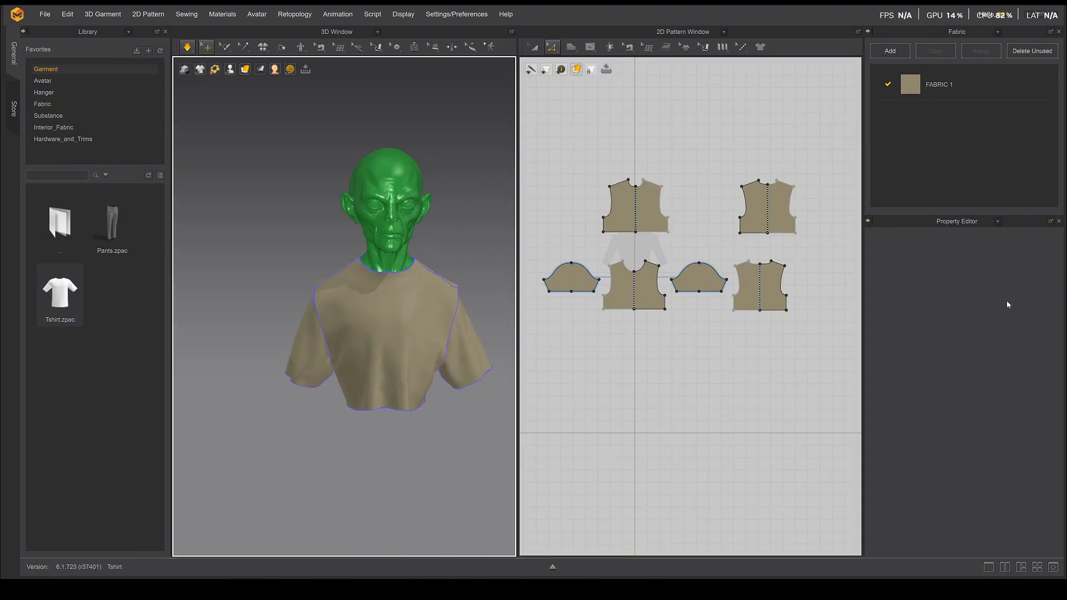
Widen the sleeveless front panel's shoulders by moving the outer shoulder point outward and slightly down
scroll(628, 194, up, 5)
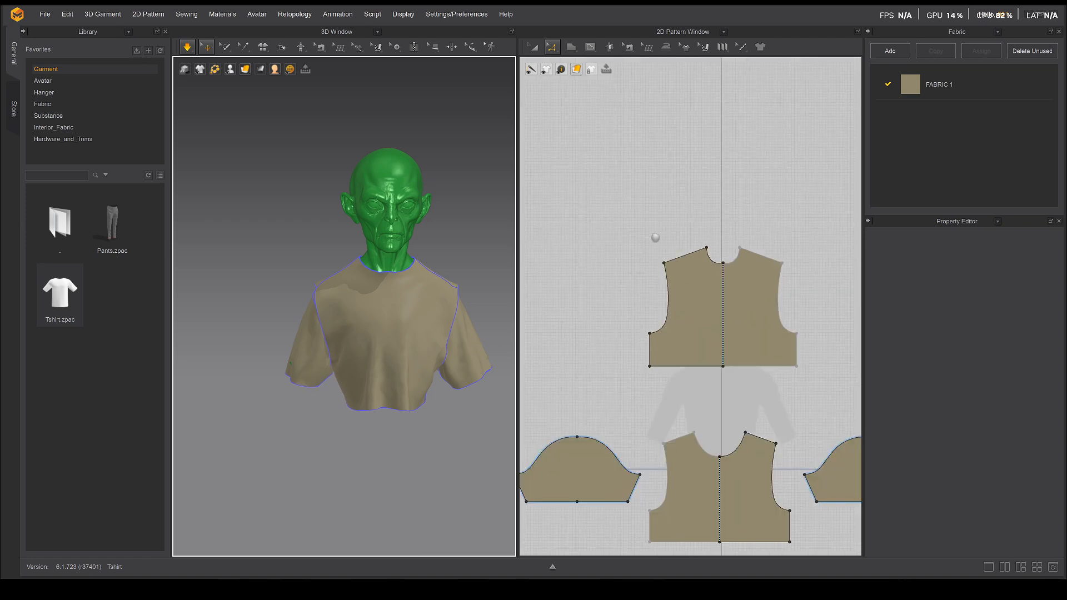
scroll(645, 241, up, 3)
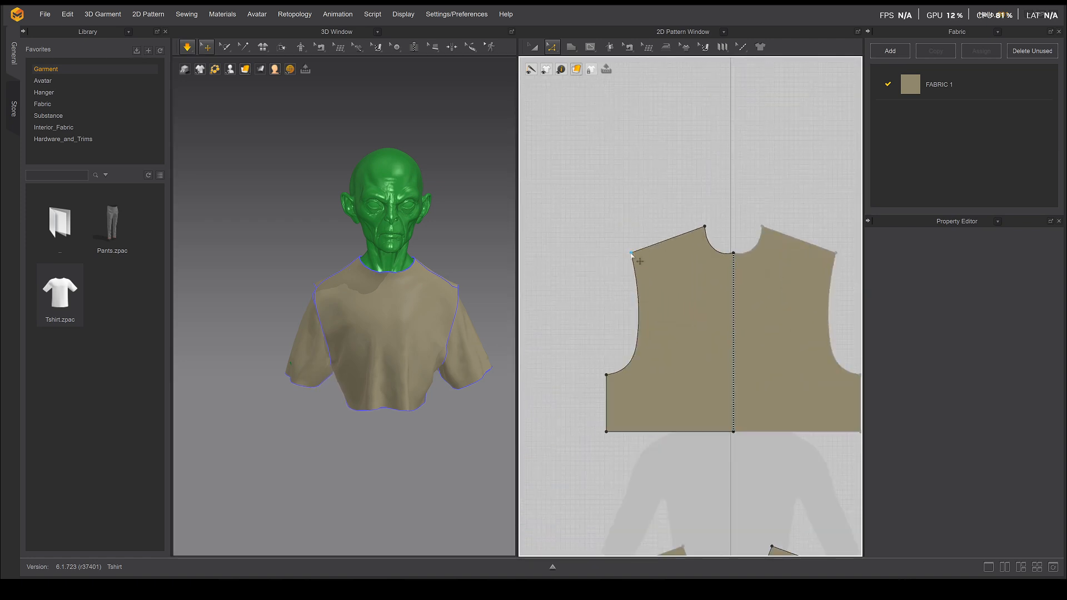
drag(631, 254, 607, 263)
scroll(611, 252, down, 6)
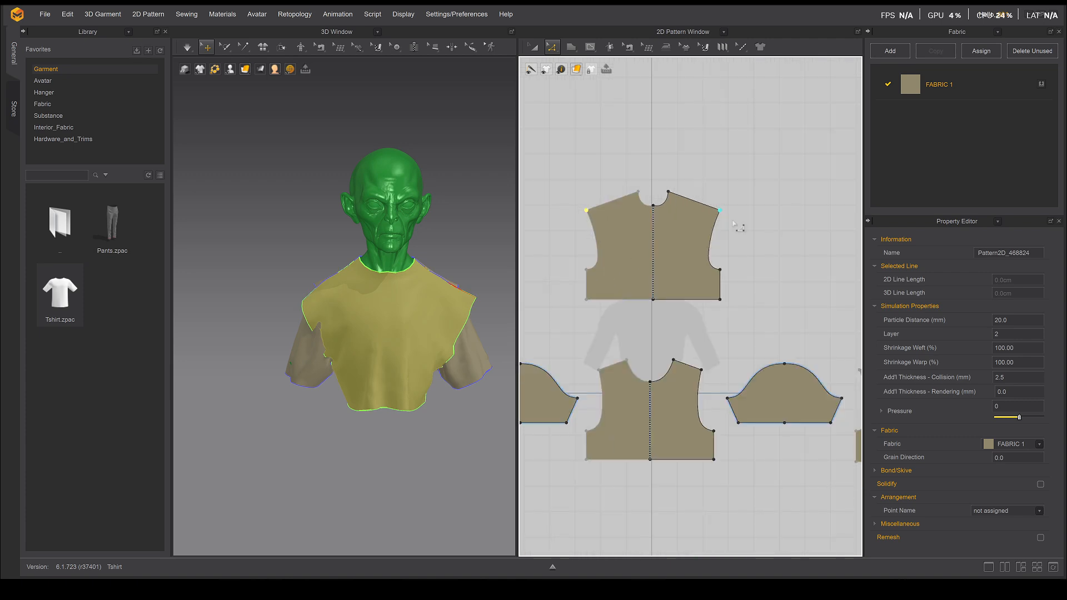
Extend the sleeveless back panel's outer shoulder point outward to match the front, and simulate the drape
drag(676, 221, 665, 225)
key(space)
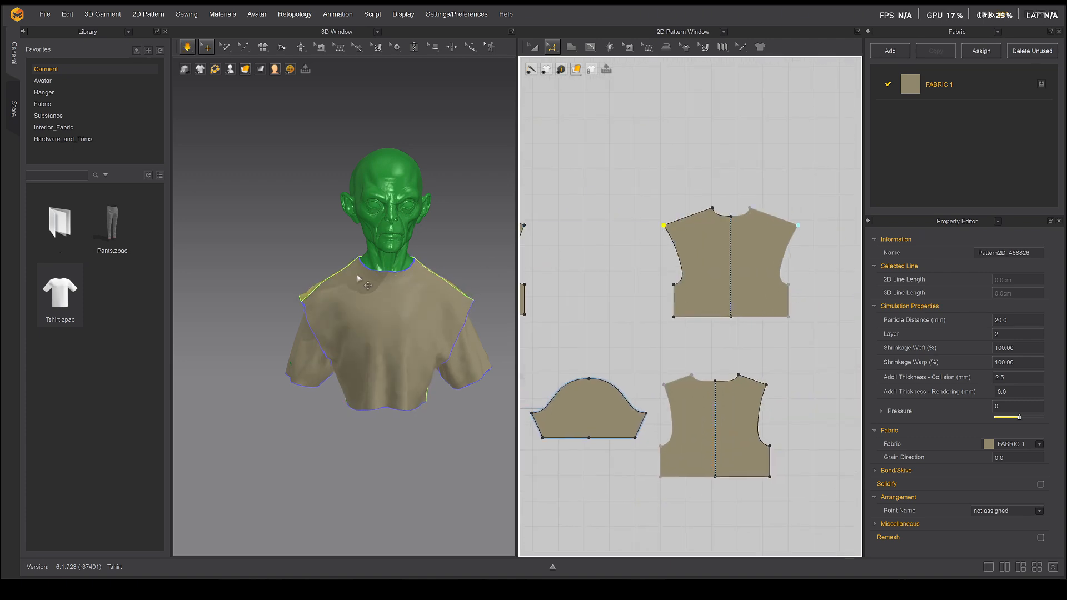
key(space)
mouse_move(388, 235)
right_down()
mouse_move(443, 233)
mouse_move(277, 236)
mouse_move(393, 233)
right_up()
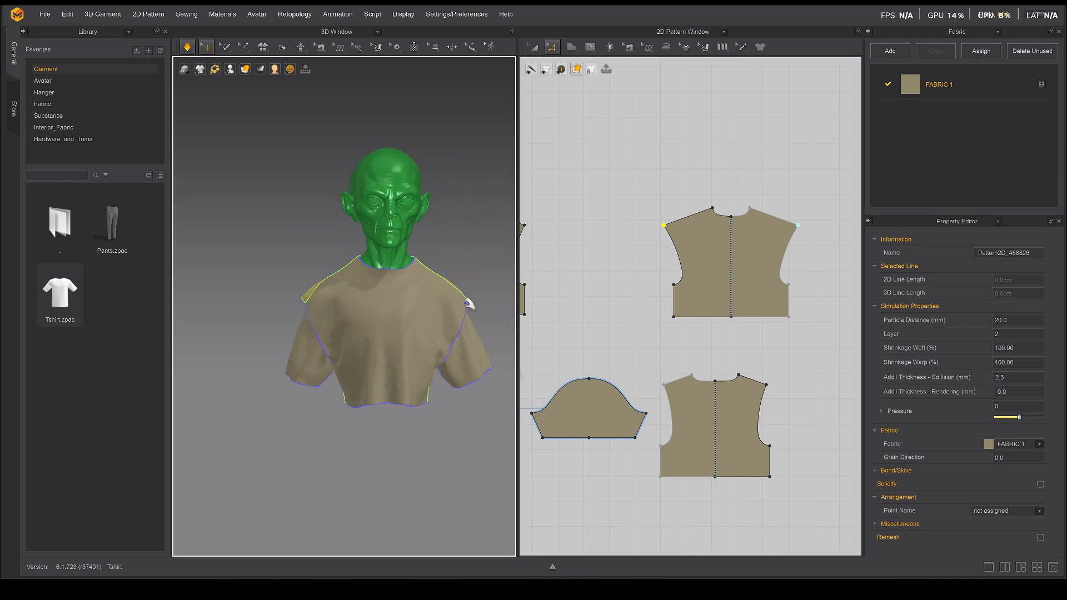
middle_drag(447, 313, 434, 266)
key(space)
click(327, 364)
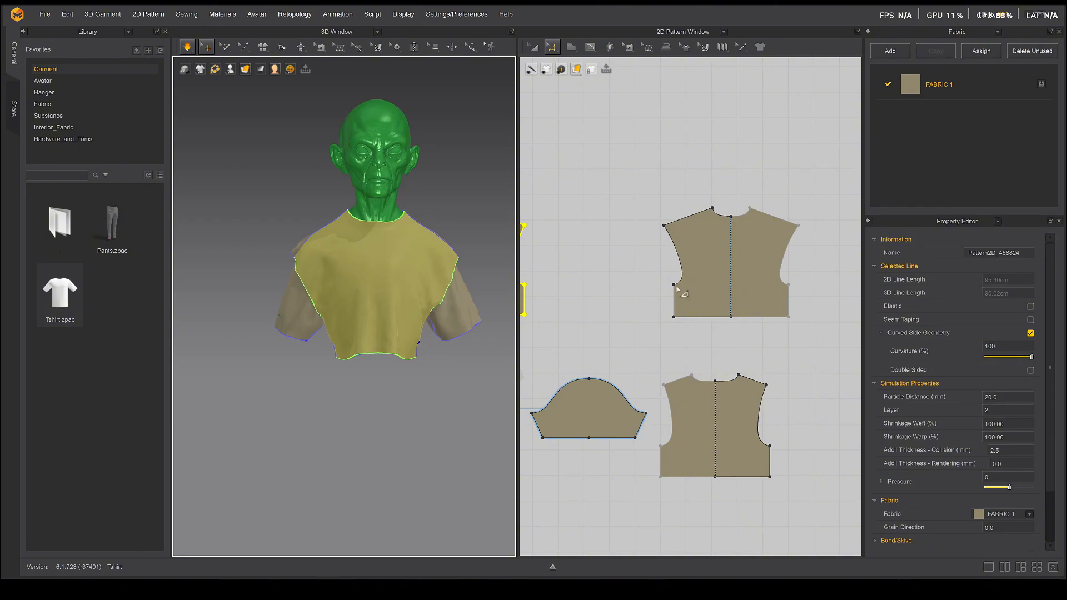
Widen the sleeveless back and front panels below the armholes by moving their side edges outward, and simulate the fit
drag(661, 270, 660, 309)
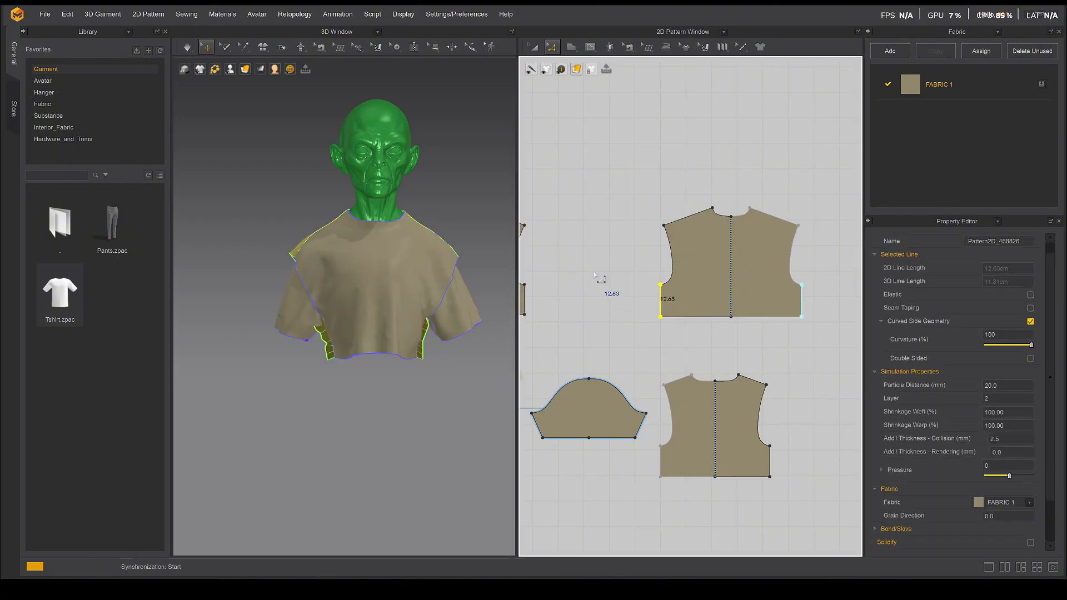
middle_drag(614, 235, 788, 229)
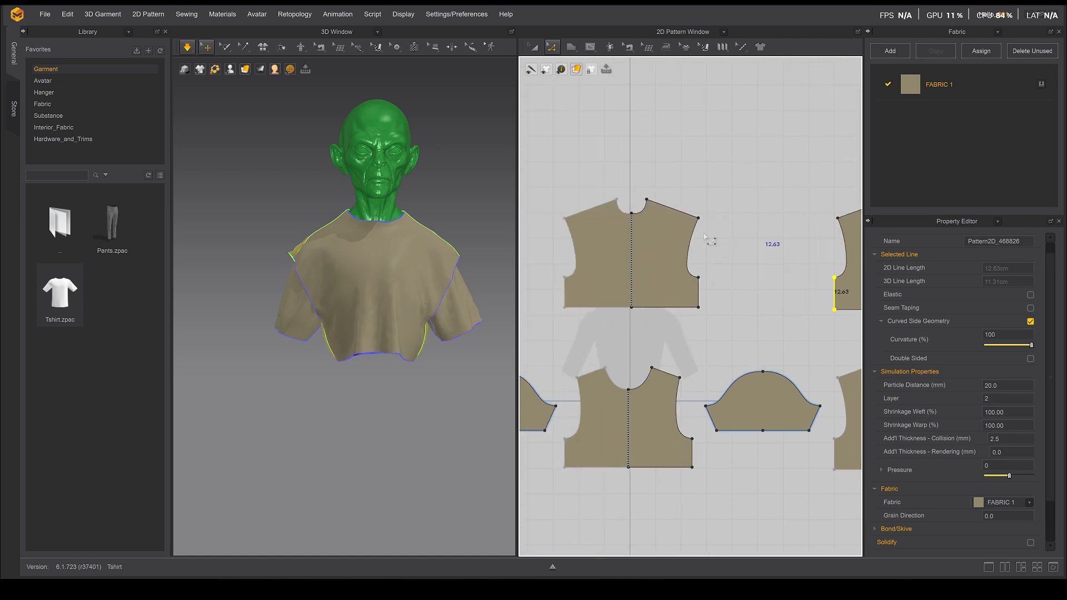
mouse_move(565, 295)
mouse_down()
mouse_move(553, 293)
mouse_move(565, 298)
mouse_up()
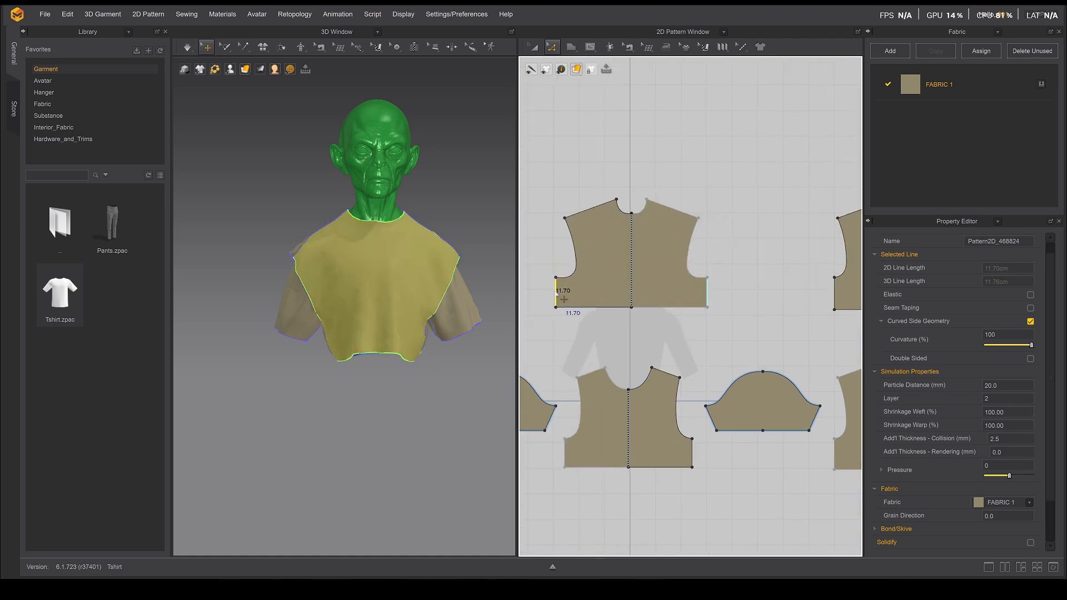
click(342, 354)
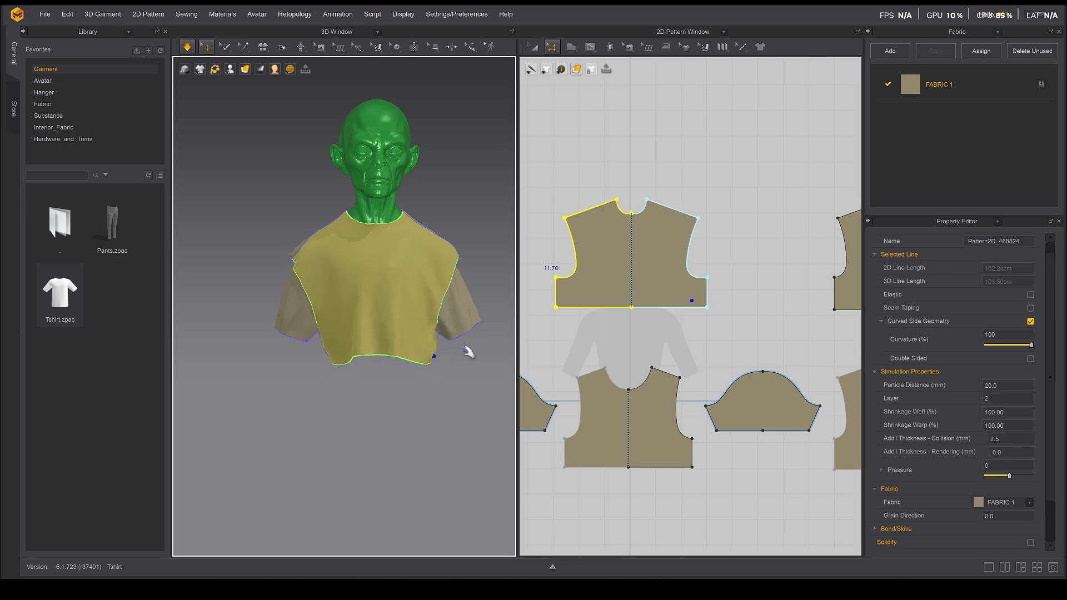
Deepen the sleeveless layer's armholes by lowering the underarm points of both panels about 2.4 cm, and simulate
scroll(614, 259, down, 2)
click(833, 236)
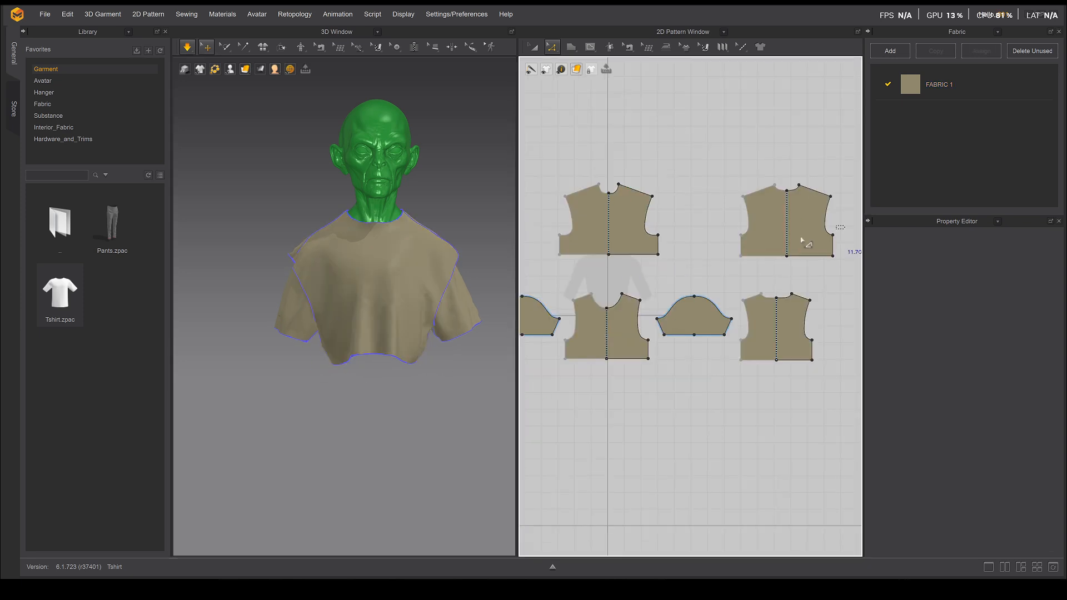
click(560, 236)
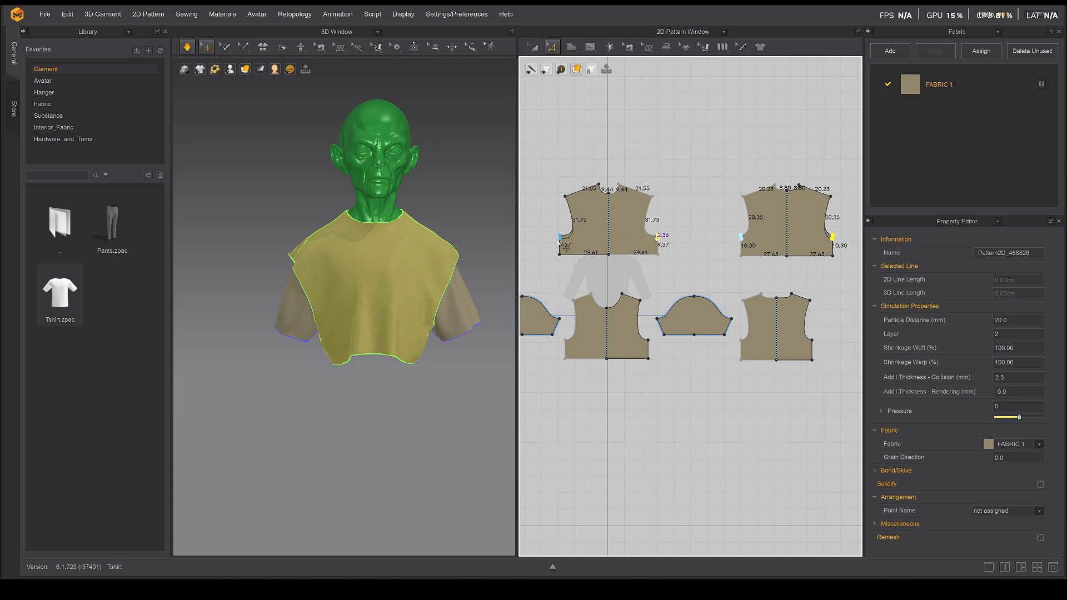
click(559, 244)
drag(559, 245, 560, 245)
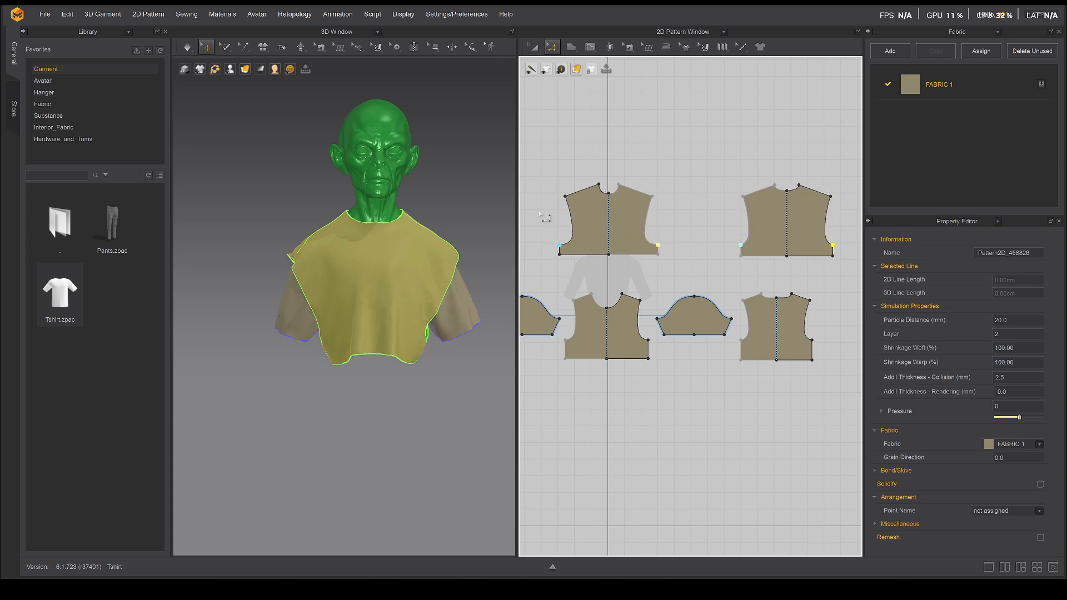
click(544, 215)
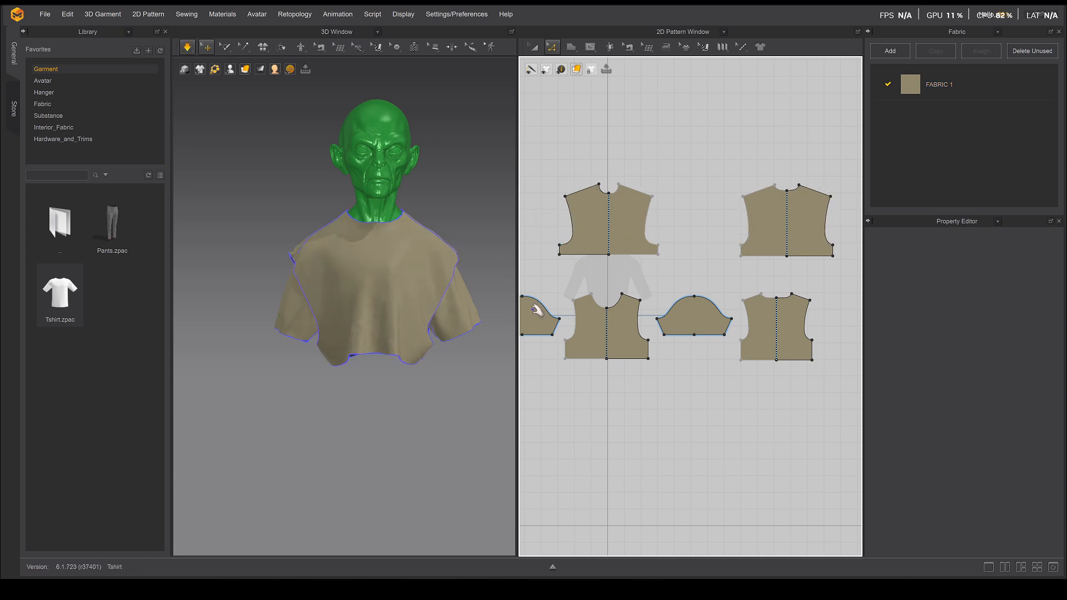
Lengthen the sleeveless front and back panels by moving their bottom edges down, and simulate while pulling the hem into place
drag(617, 276, 842, 282)
drag(584, 264, 584, 274)
click(545, 209)
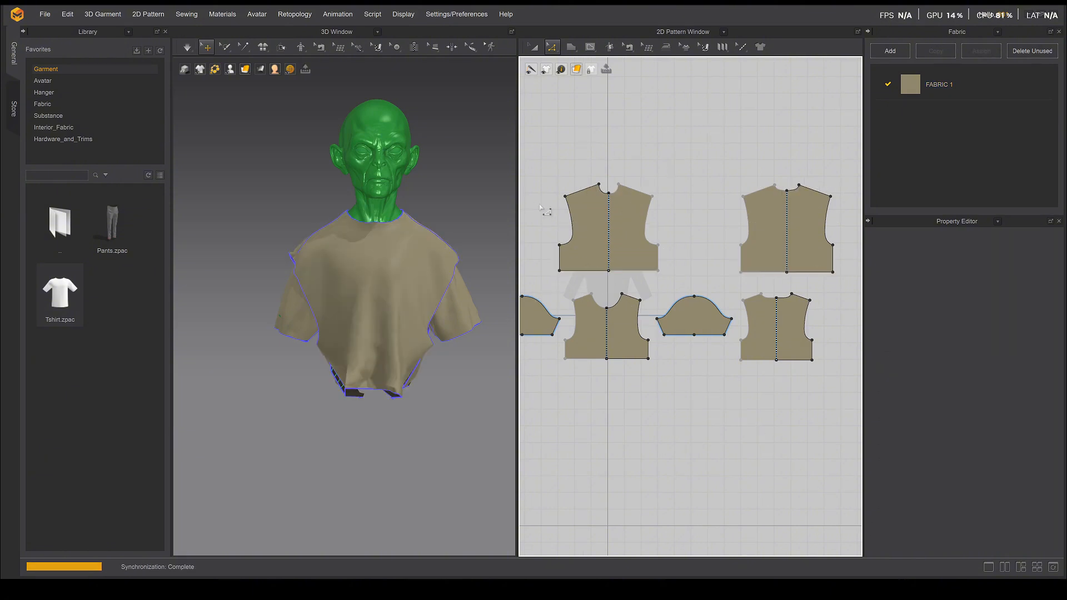
click(424, 376)
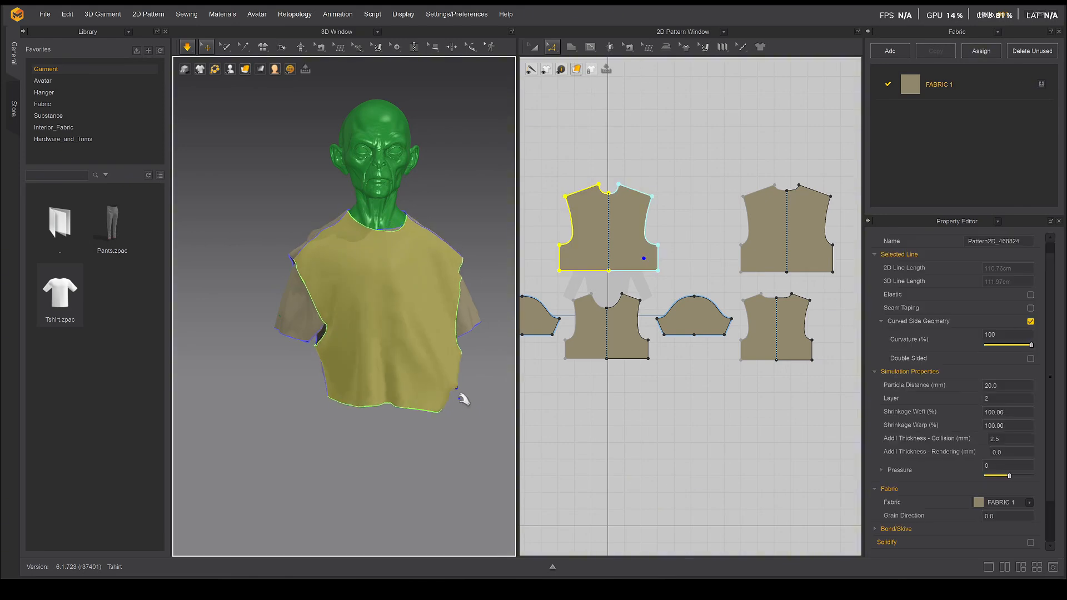
click(334, 374)
Examine the lengthened sleeveless layer's drape around the shoulder and armhole from the side
right_drag(363, 265, 397, 273)
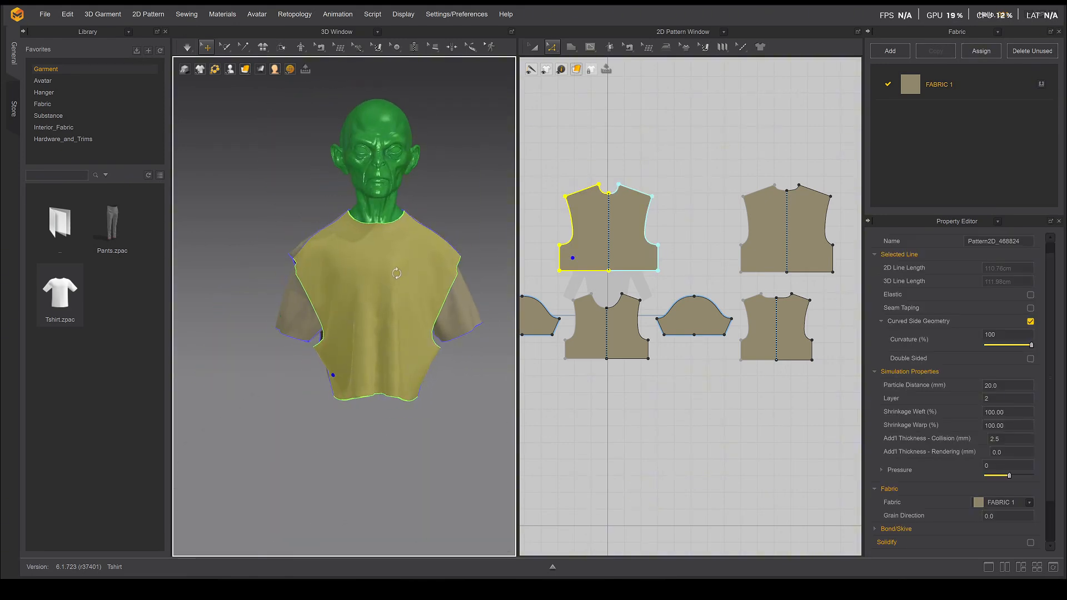
middle_drag(417, 239, 405, 245)
key(space)
scroll(405, 245, up, 3)
right_drag(405, 245, 369, 245)
key(space)
middle_drag(369, 246, 386, 312)
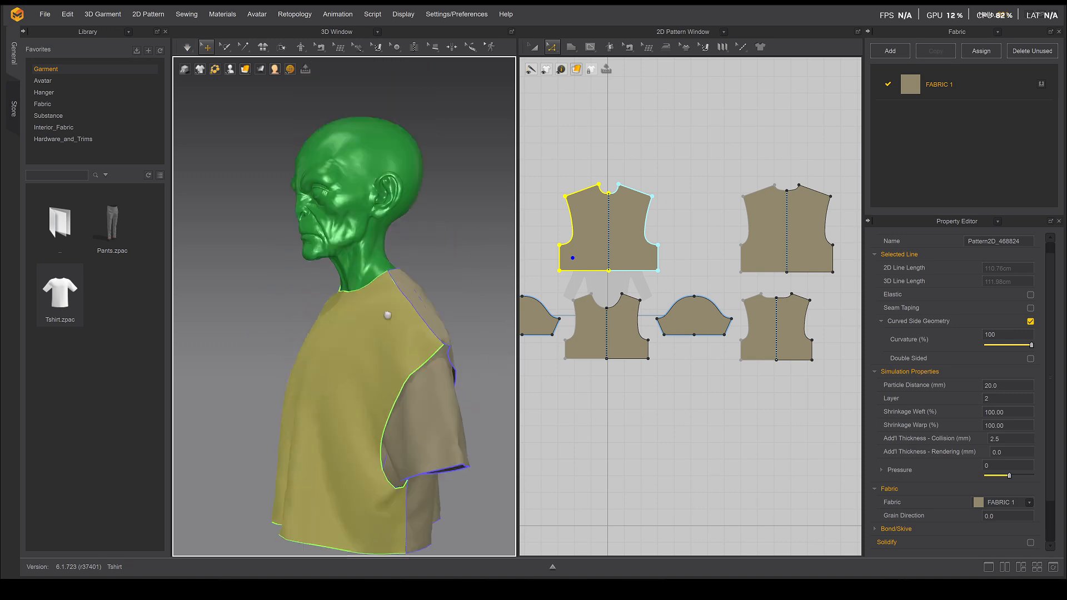
Simulate the sleeveless layer, check its drape from the front, and compare it with the hooded reference image
key(space)
right_drag(386, 311, 486, 282)
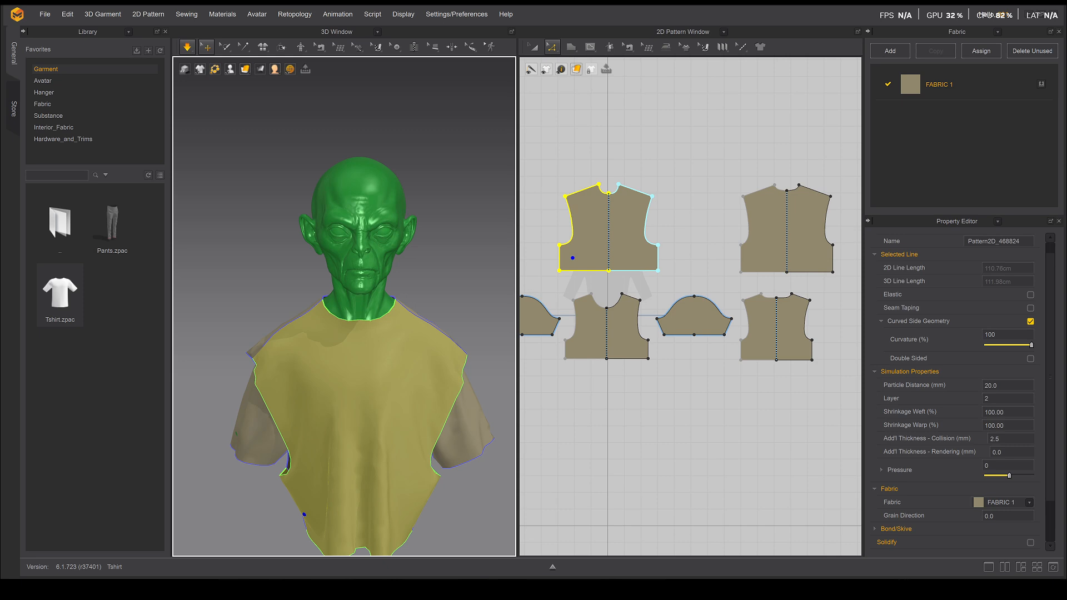
middle_drag(641, 155, 651, 177)
click(439, 197)
scroll(655, 160, up, 3)
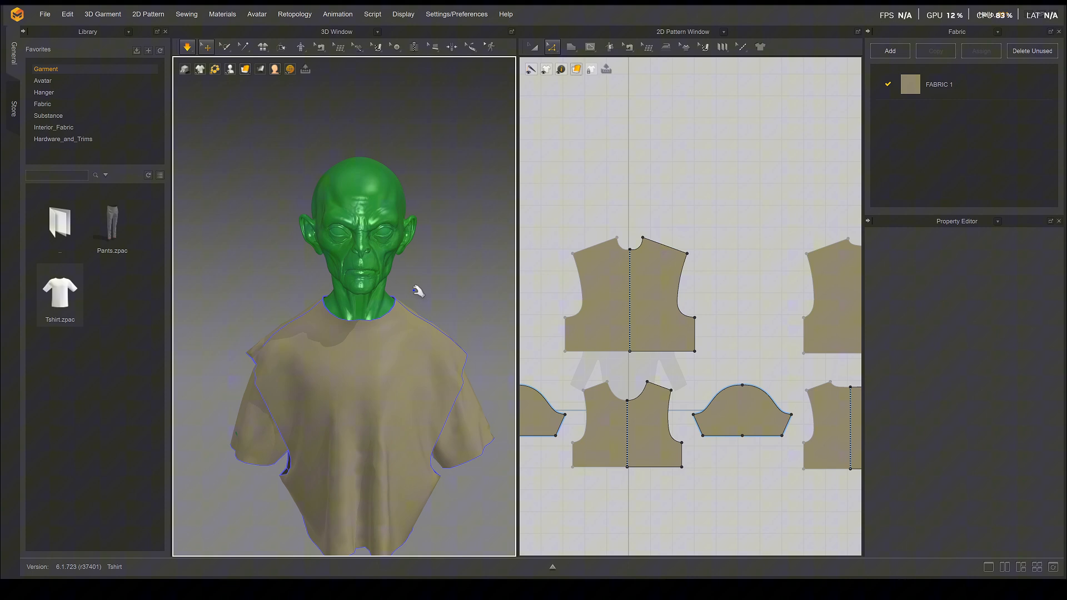
key(alt+Tab)
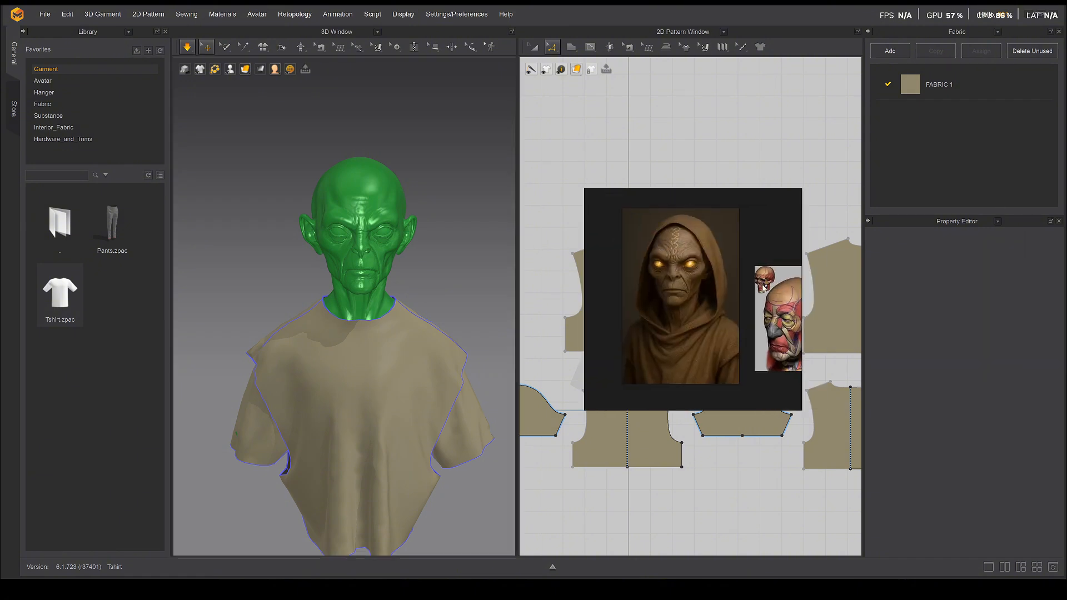
key(alt+Tab)
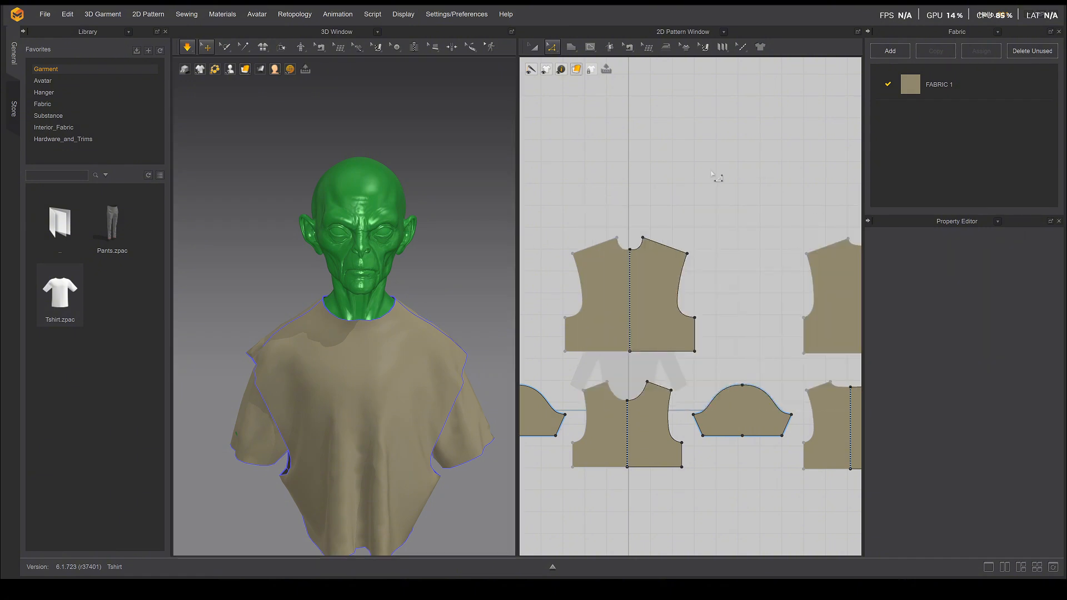
scroll(637, 260, up, 5)
middle_drag(600, 186, 555, 172)
scroll(590, 222, down, 4)
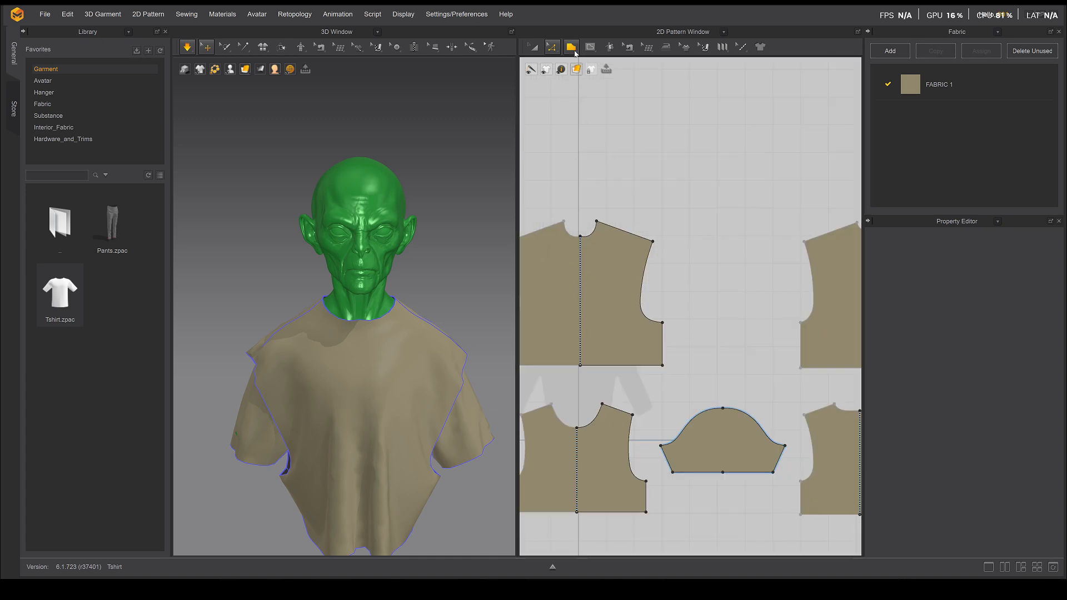
click(576, 53)
click(575, 50)
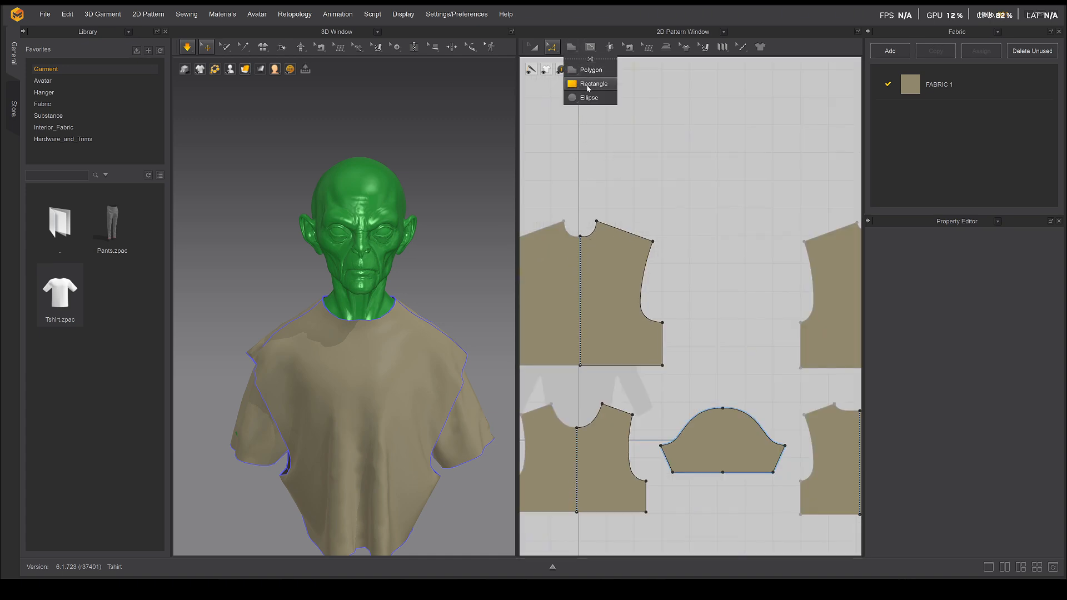
click(589, 84)
scroll(588, 239, up, 3)
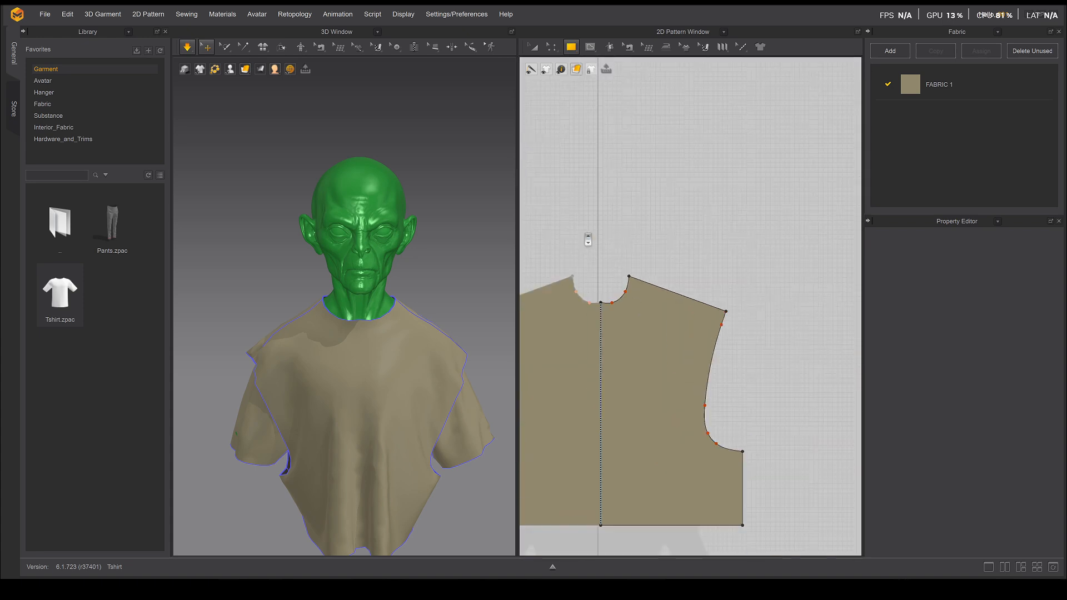
key(a)
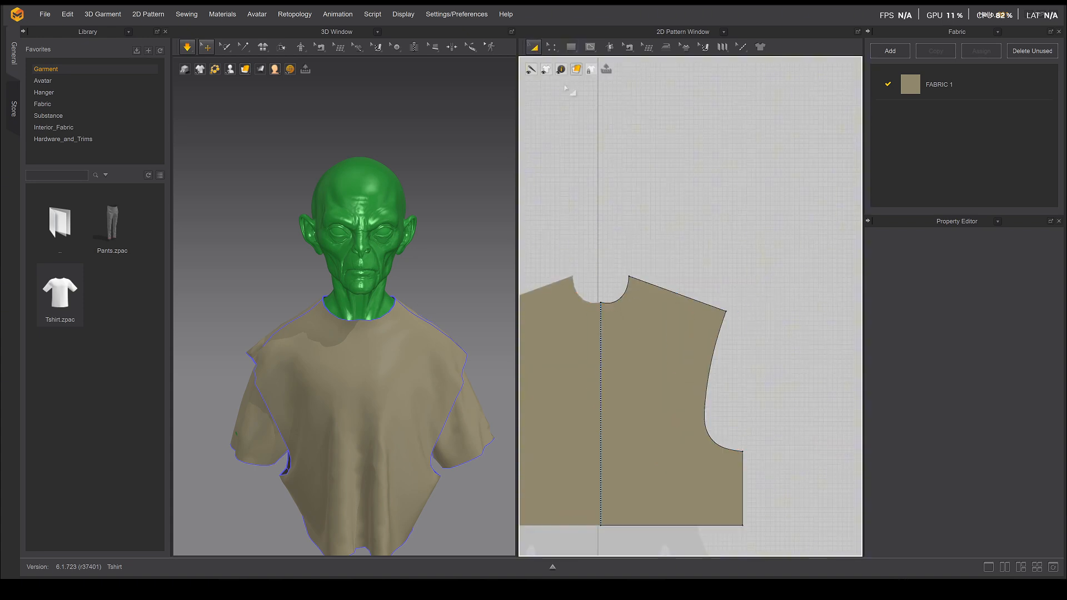
Measure the combined length of the half necklines on the sleeveless front and back panels
click(552, 47)
click(596, 84)
click(613, 307)
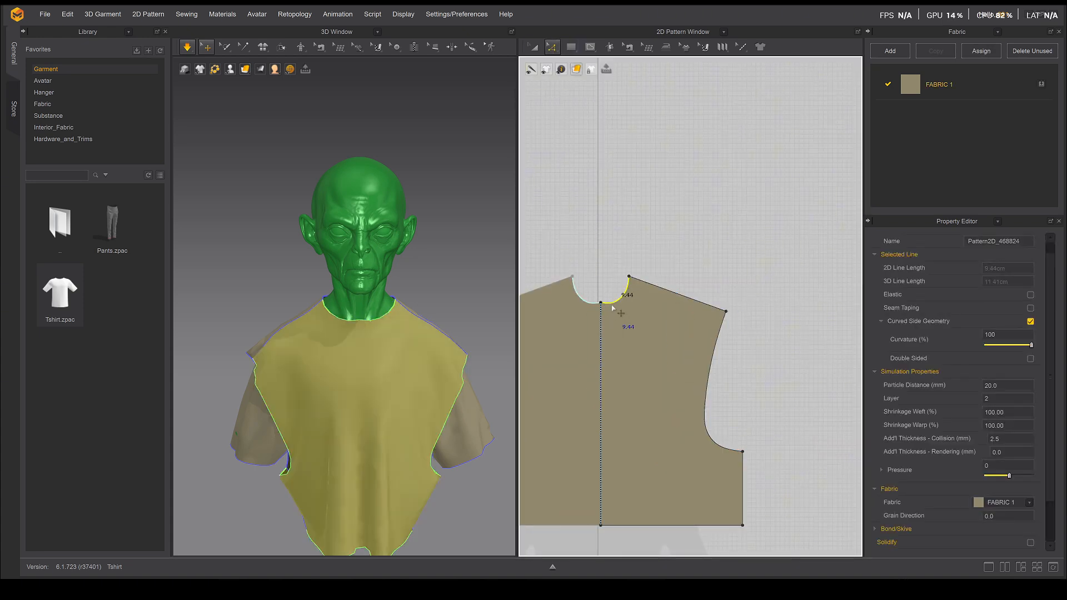
scroll(620, 295, down, 2)
scroll(625, 279, down, 3)
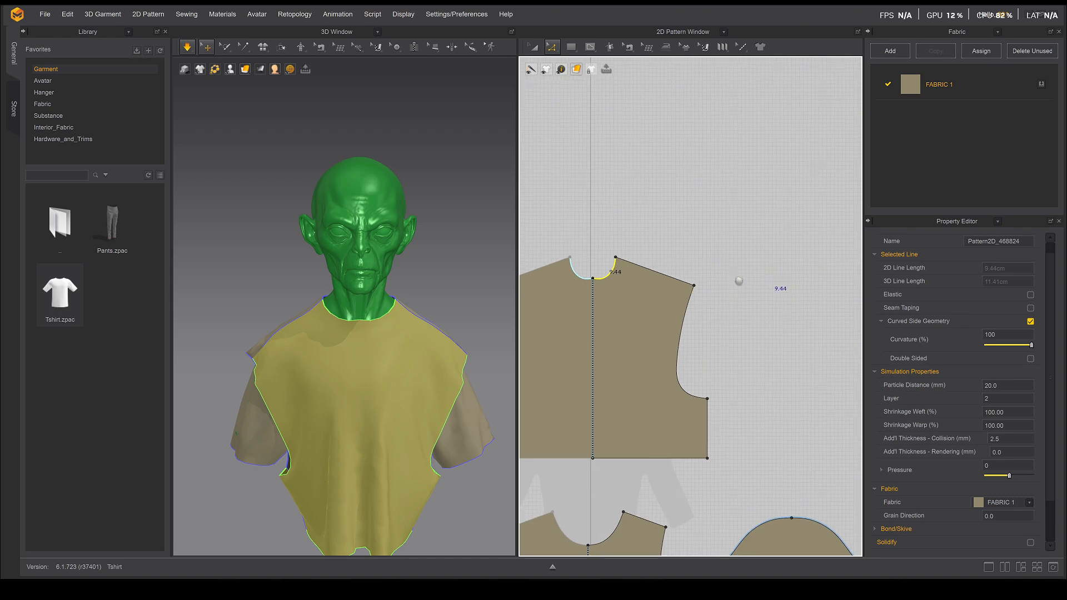
middle_drag(763, 243, 802, 264)
shift+click(800, 265)
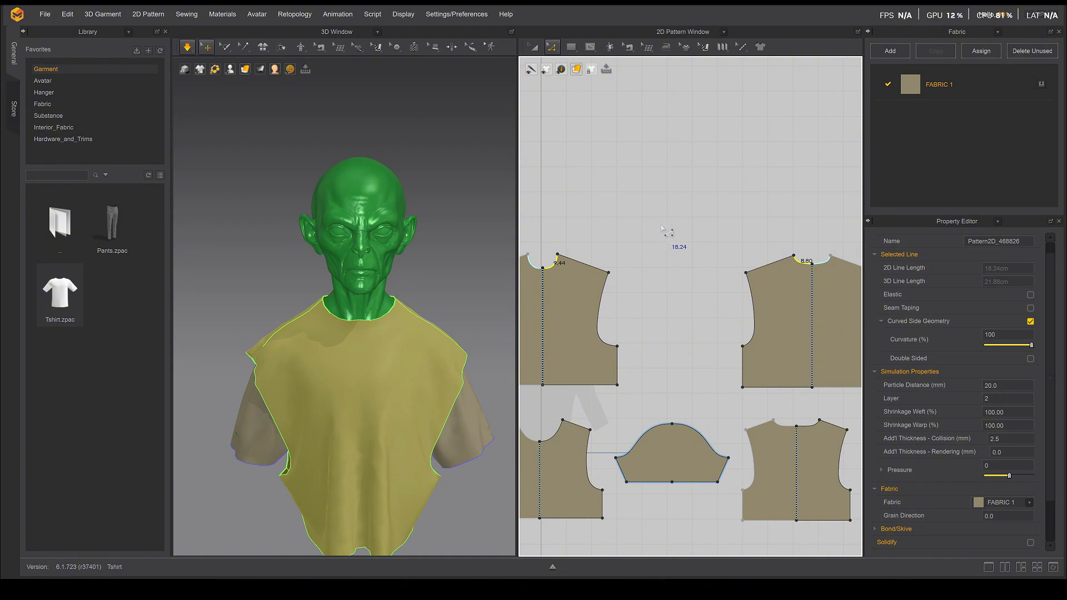
Draw a rectangular hood pattern about 28 by 45 cm above the sleeveless front panel
click(572, 48)
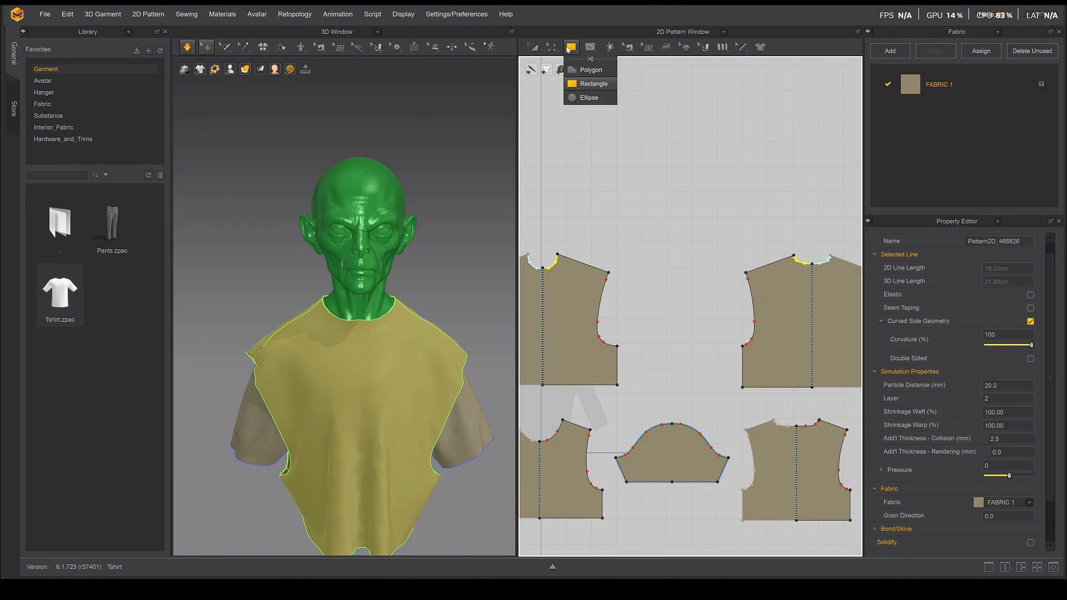
middle_drag(664, 239, 739, 319)
drag(646, 293, 702, 197)
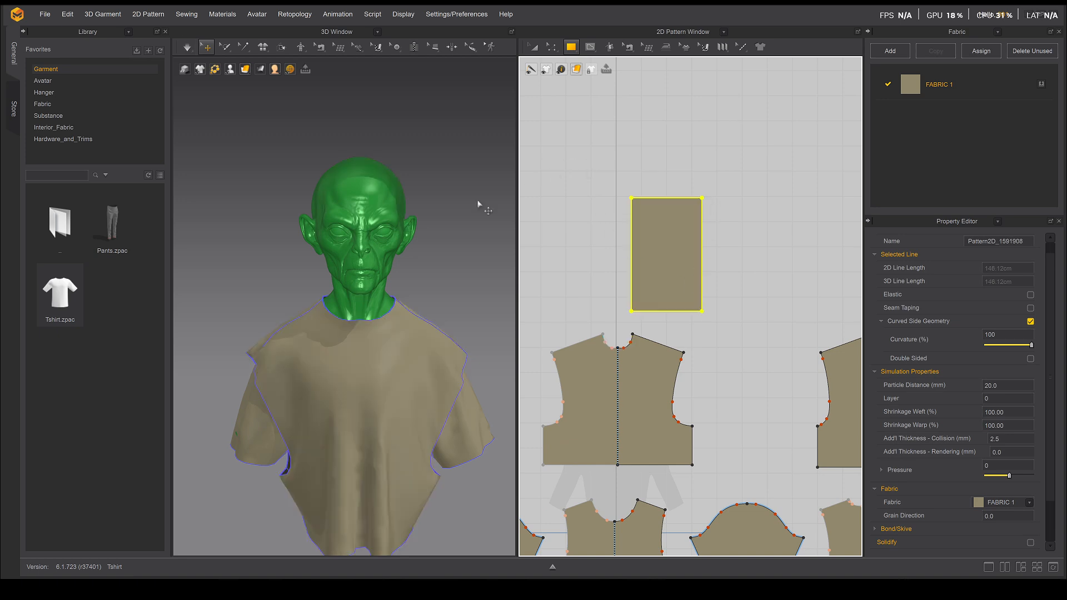
scroll(656, 262, down, 3)
scroll(656, 262, up, 2)
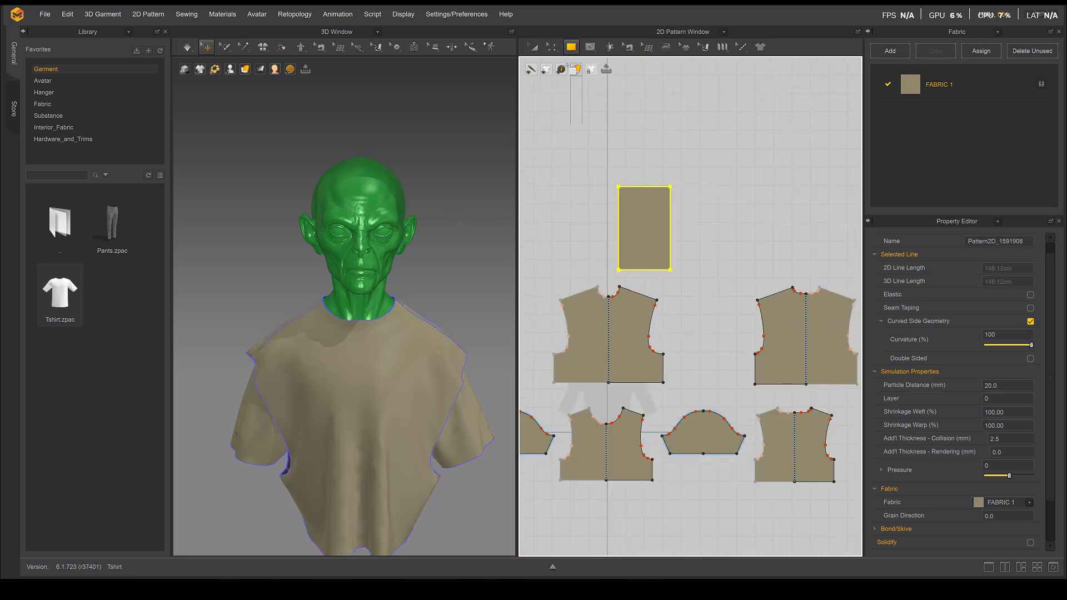
Narrow the hood rectangle to about 18 cm by moving its right edge inward, matching the combined half-neckline length
click(551, 52)
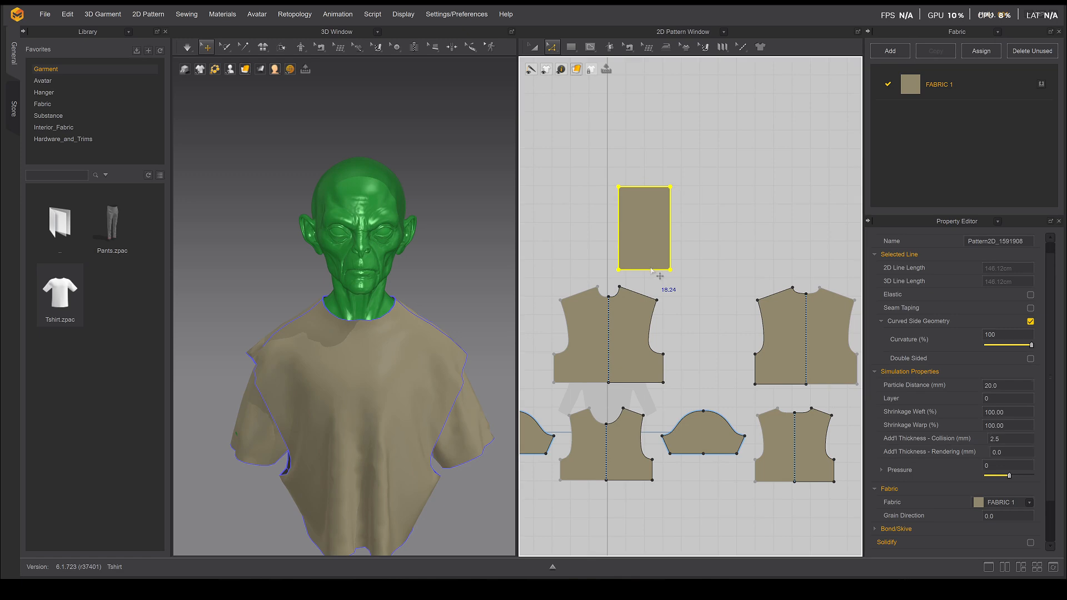
click(652, 271)
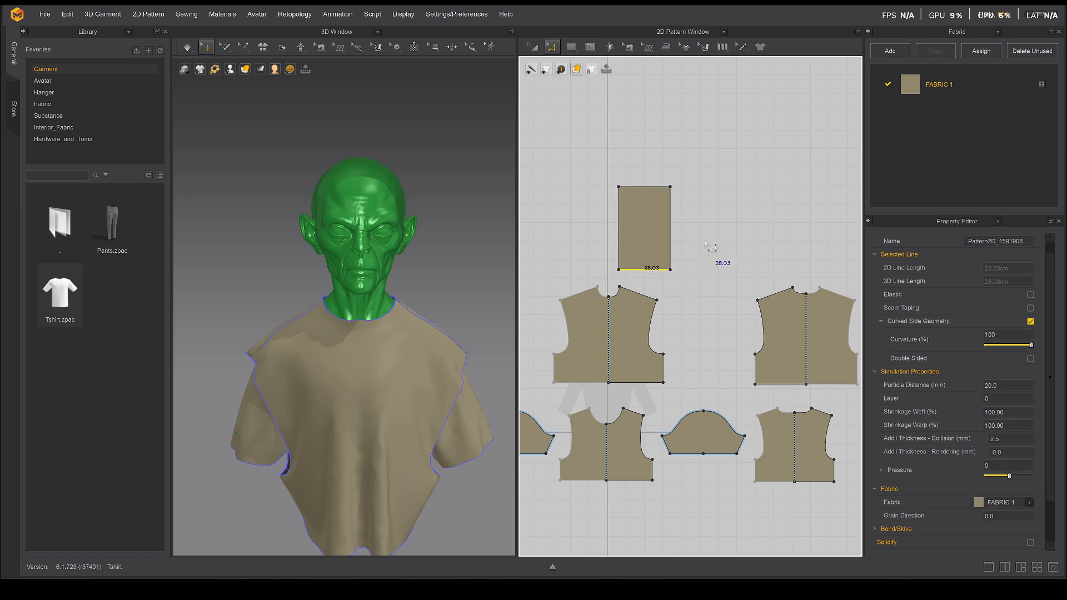
click(670, 238)
drag(671, 237, 653, 238)
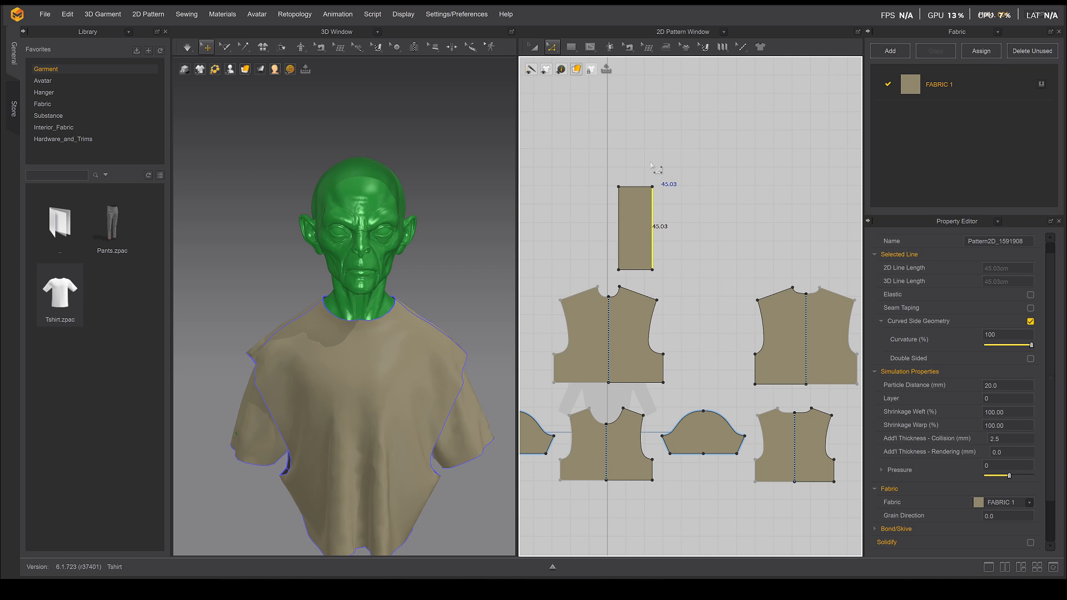
click(650, 174)
Turn the hood rectangle sideways about the vertical axis and move it down beside the back of the avatar's head
scroll(379, 230, down, 3)
scroll(379, 231, down, 3)
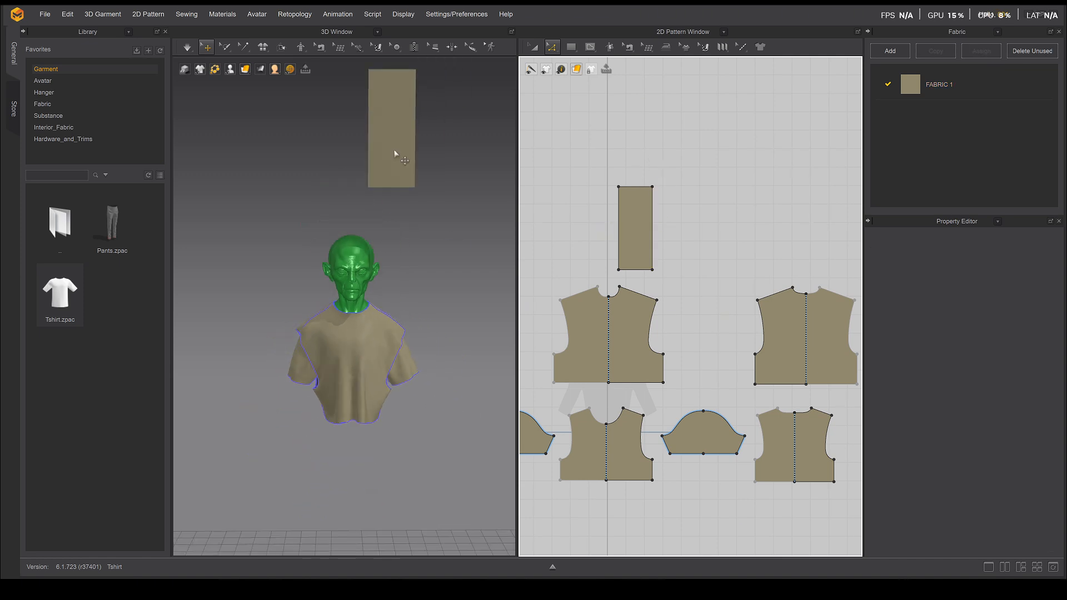
click(396, 151)
drag(373, 154, 443, 162)
key(ctrl+z)
right_drag(396, 170, 388, 136)
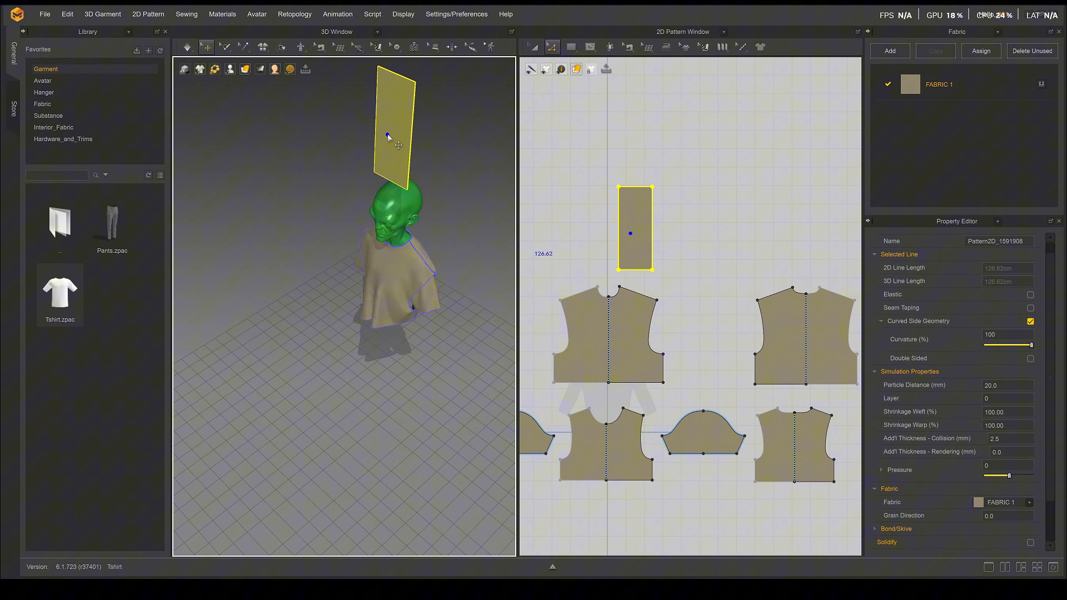
click(388, 143)
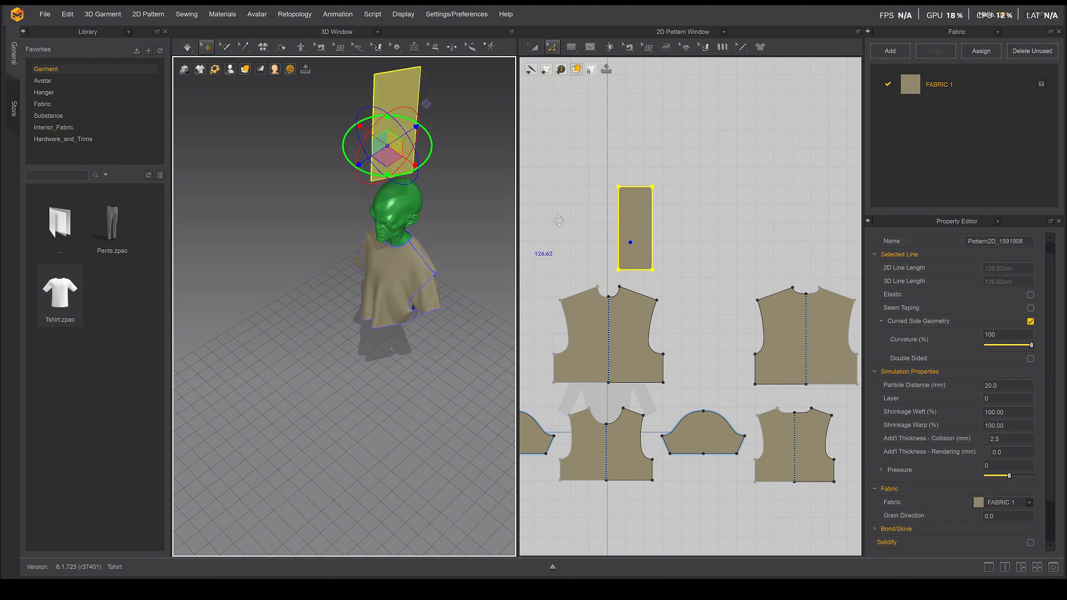
right_drag(446, 187, 381, 146)
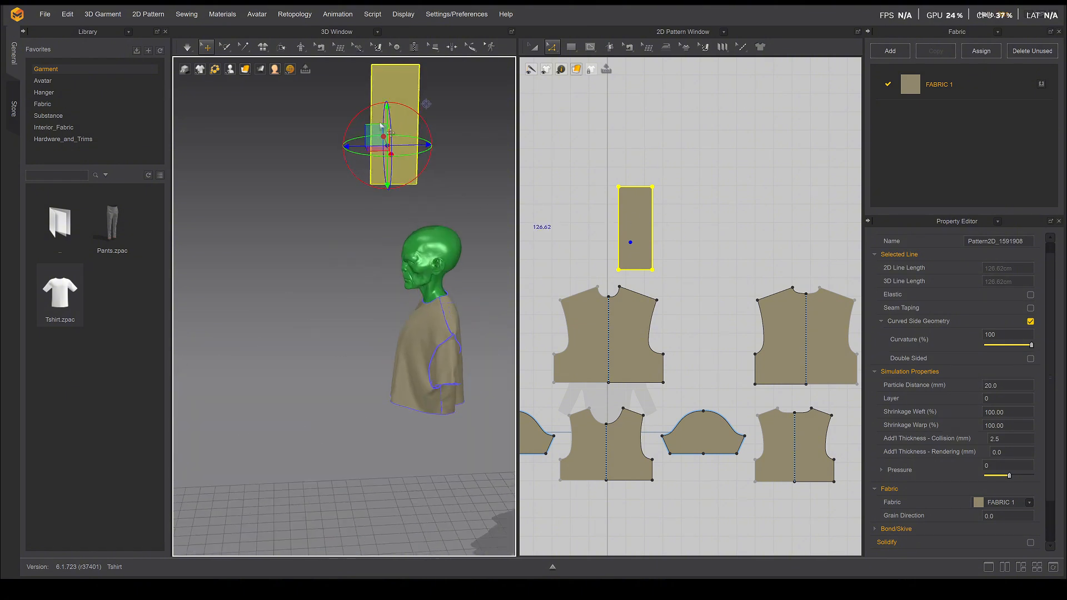
key(ctrl+z)
click(381, 143)
drag(382, 144, 442, 246)
Free-sew the sleeveless front panel's half neckline, from centre to shoulder, to the first 9.44 cm of the hood rectangle's bottom edge
scroll(612, 261, up, 5)
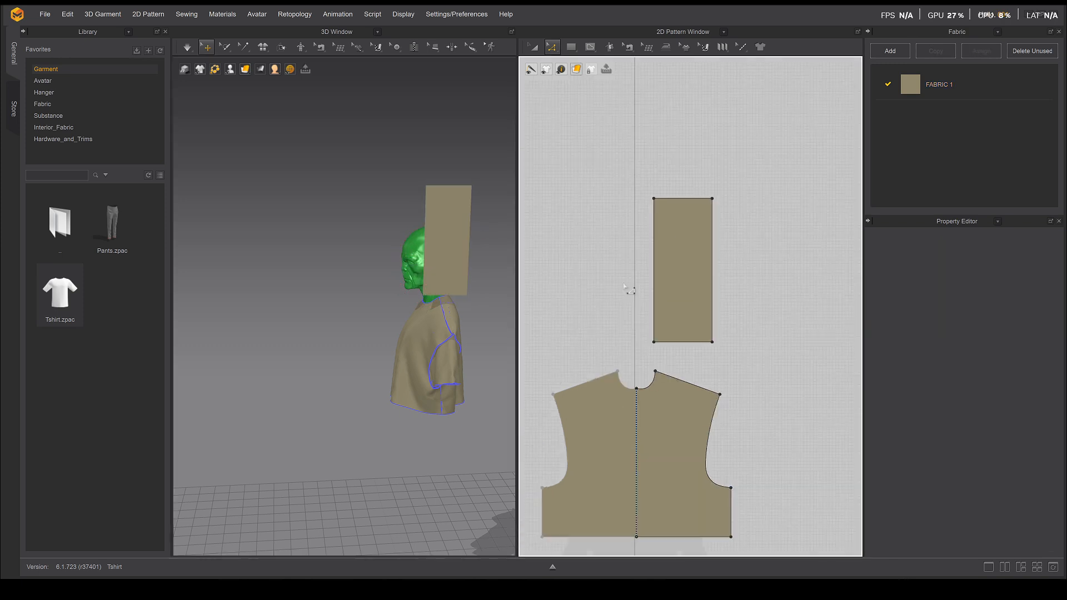
middle_drag(682, 315, 606, 242)
click(571, 48)
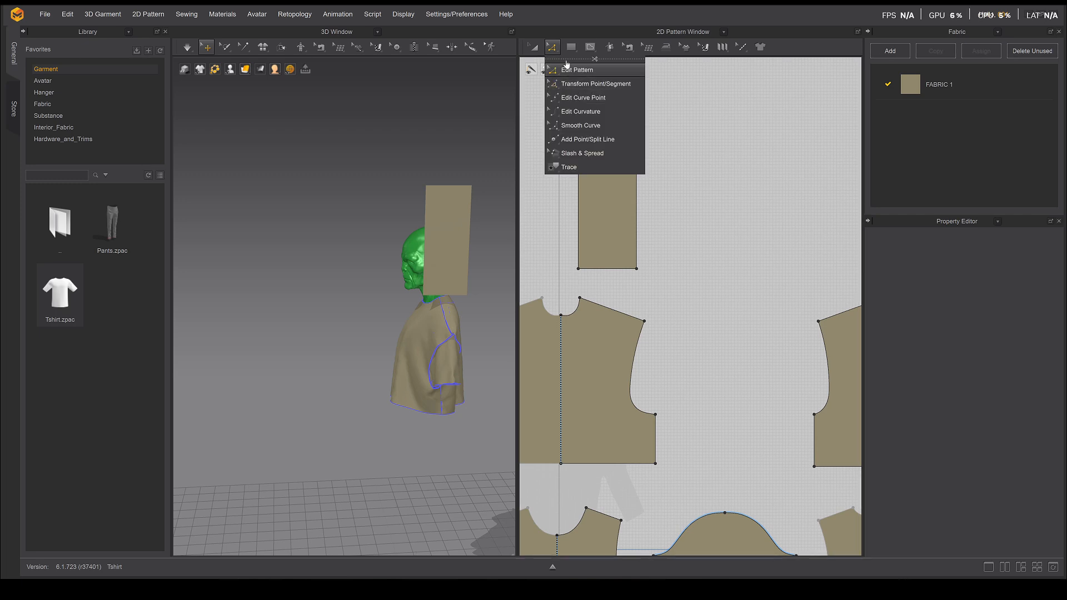
click(591, 52)
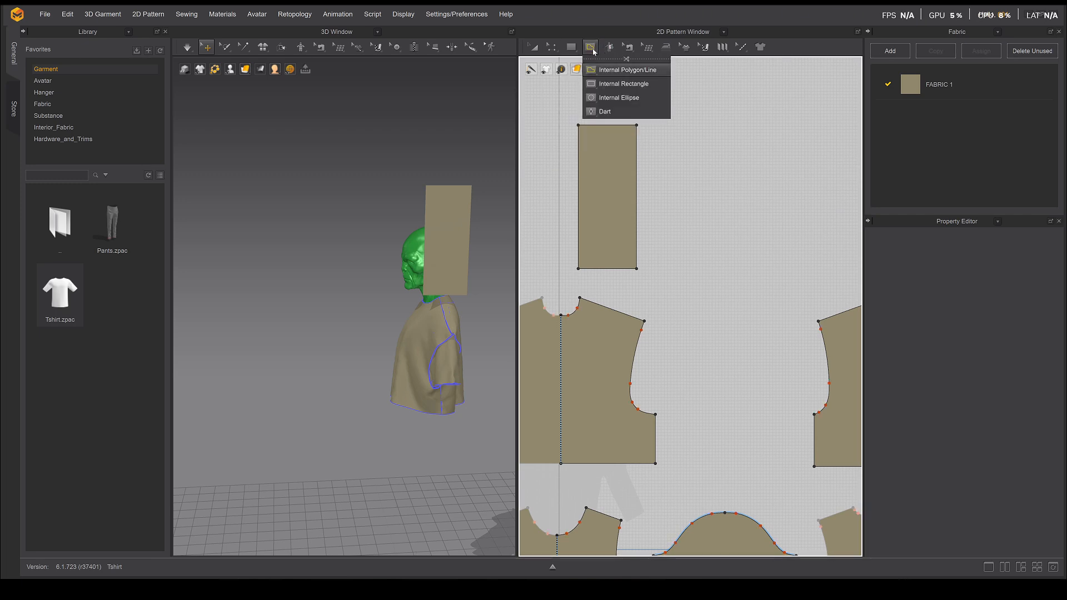
mouse_move(628, 48)
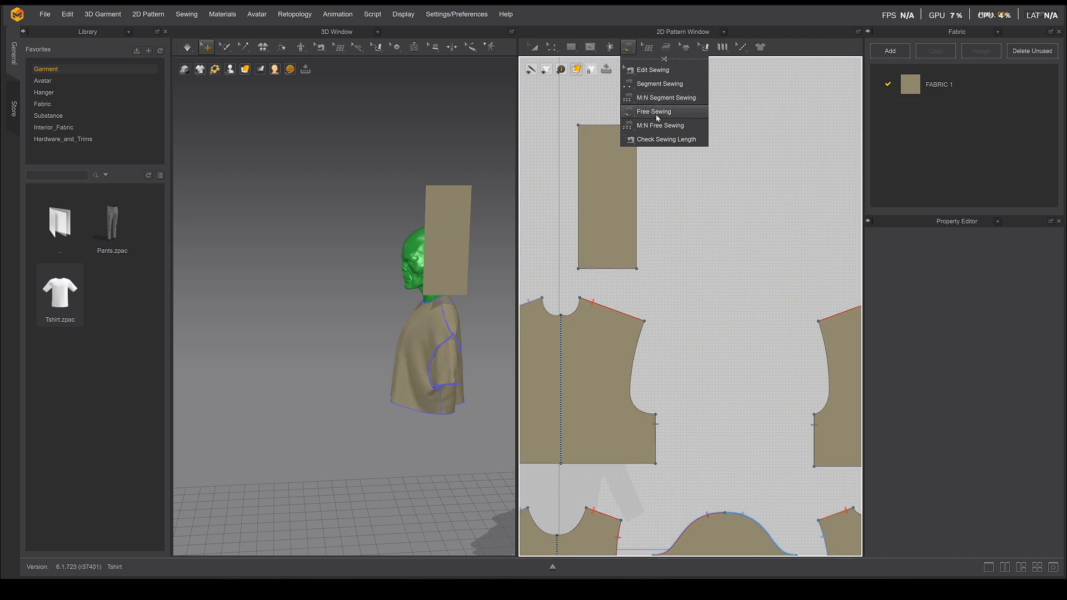
click(656, 112)
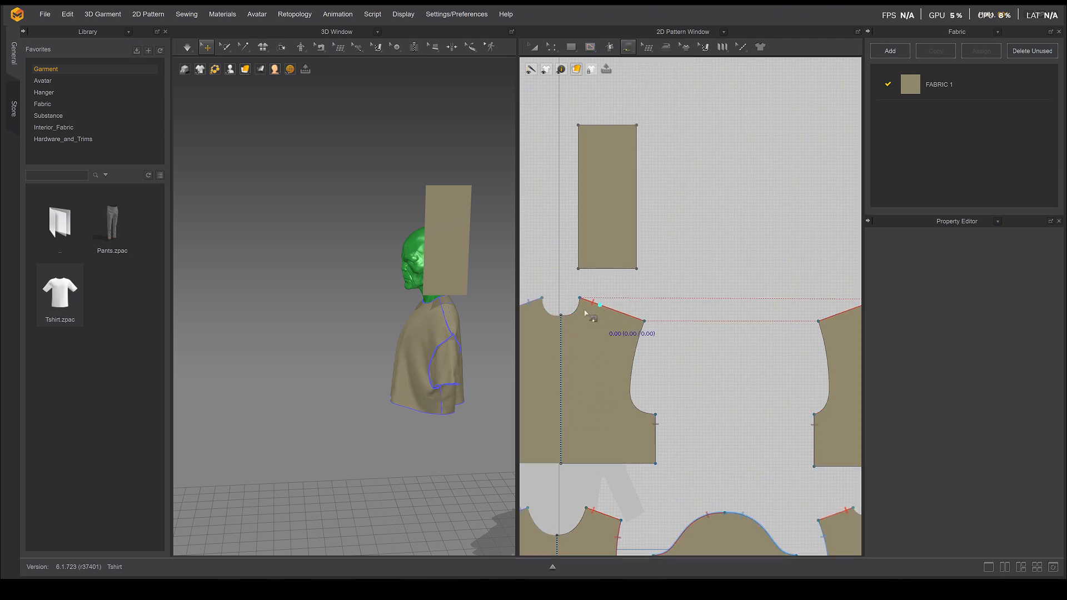
scroll(586, 308, down, 2)
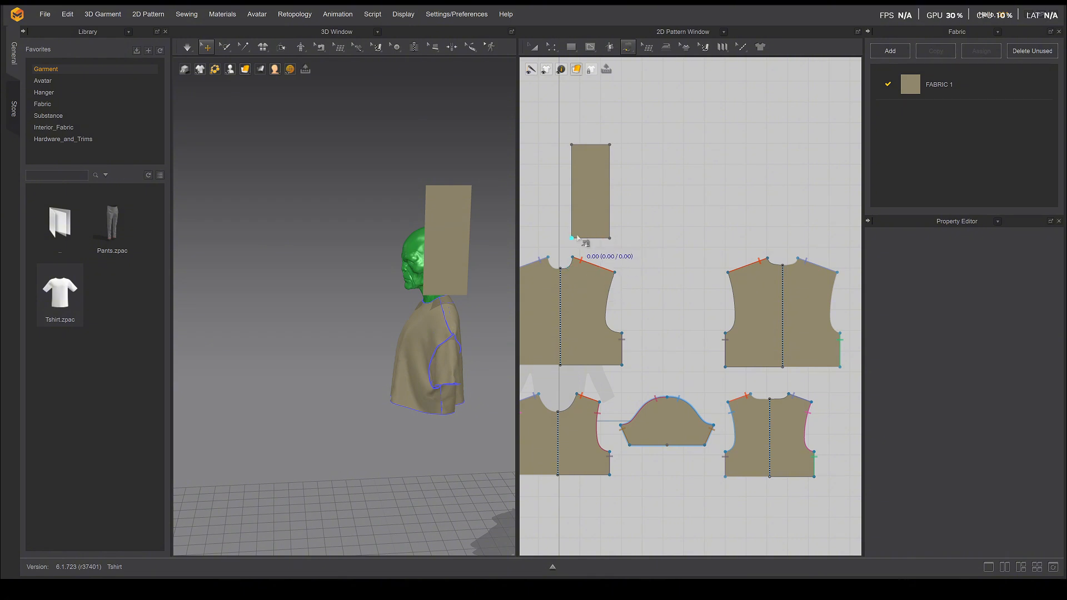
scroll(576, 304, up, 3)
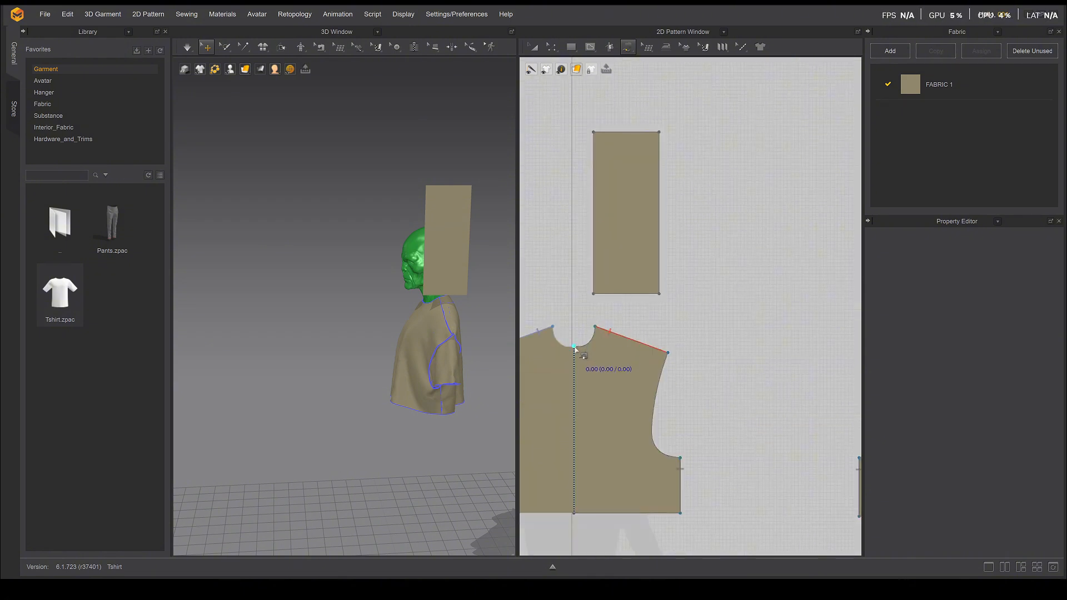
drag(574, 348, 589, 345)
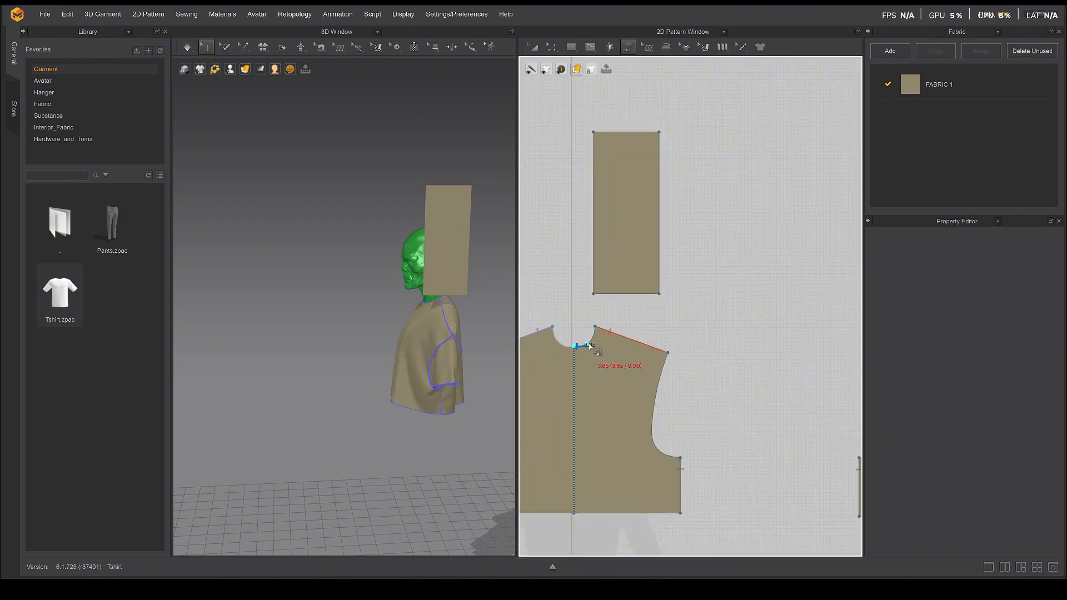
click(594, 293)
click(627, 294)
Sew the rest of the hood rectangle's bottom edge to the sleeveless back panel's half neckline, and check the placement in 3D
scroll(627, 294, down, 4)
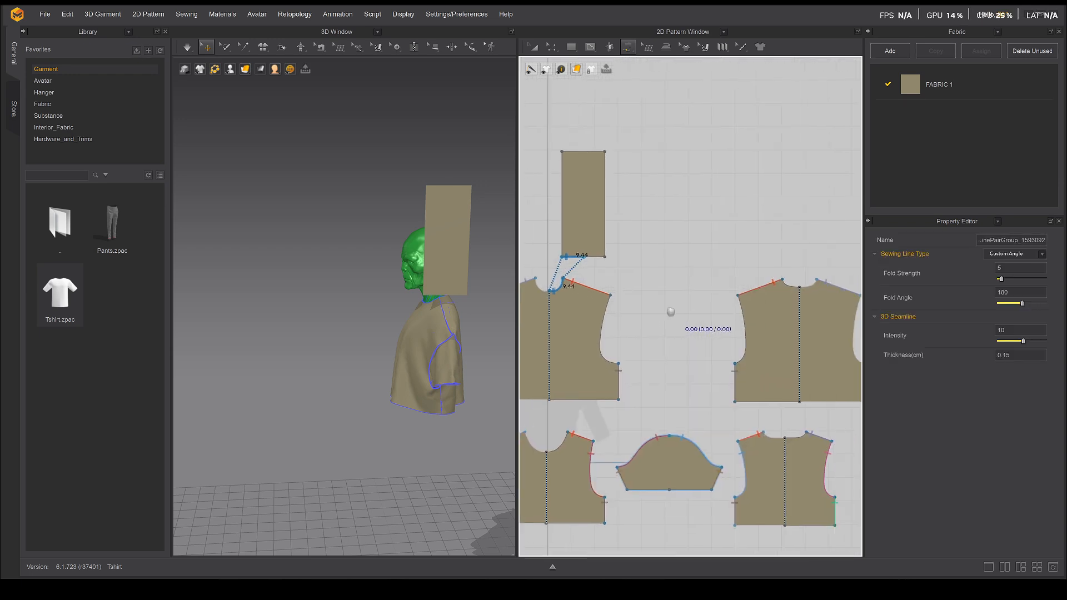
click(572, 259)
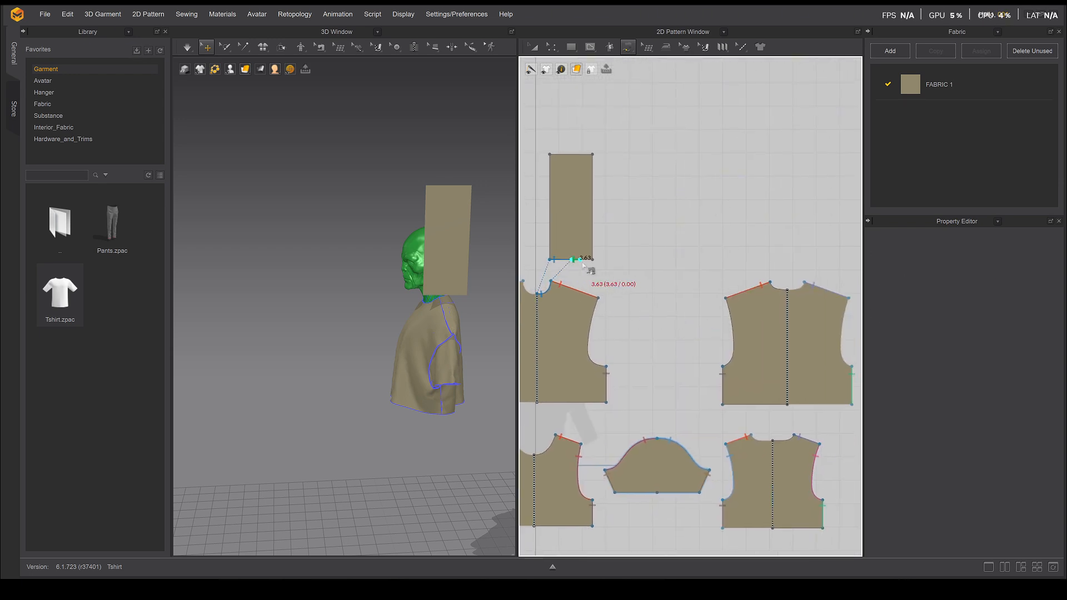
click(784, 290)
scroll(479, 286, up, 3)
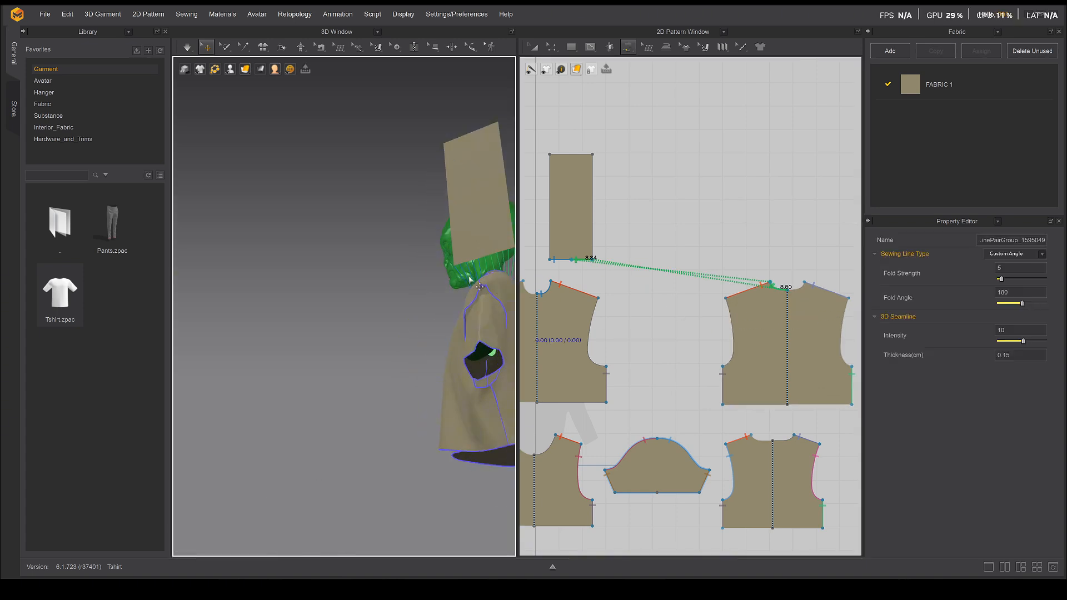
middle_drag(471, 279, 334, 303)
right_drag(334, 303, 404, 311)
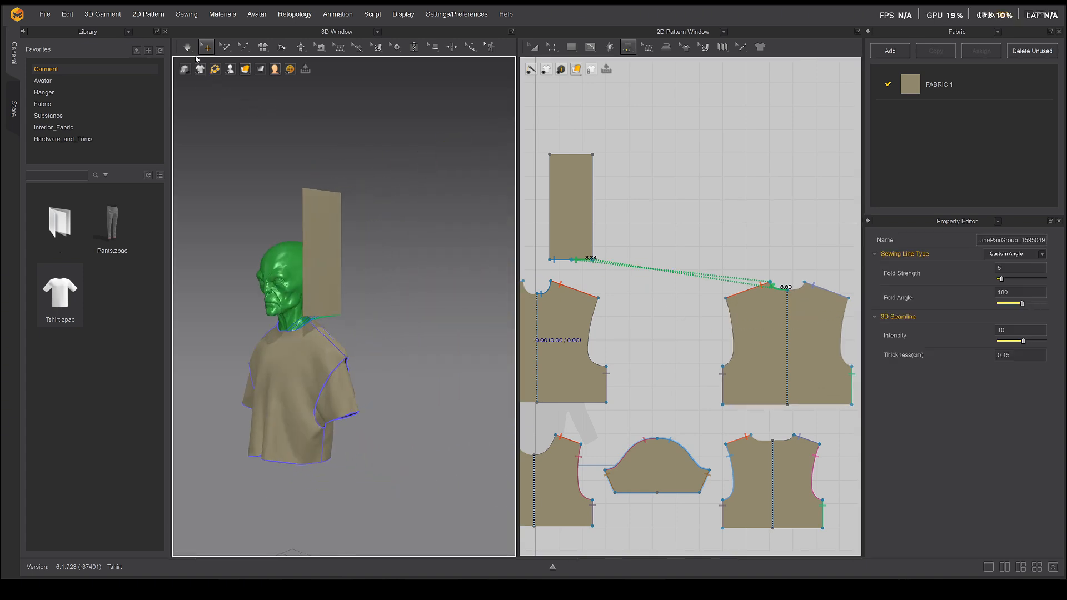
Try to mirror-paste the hood rectangle without copying it first
click(534, 48)
middle_drag(622, 238, 667, 242)
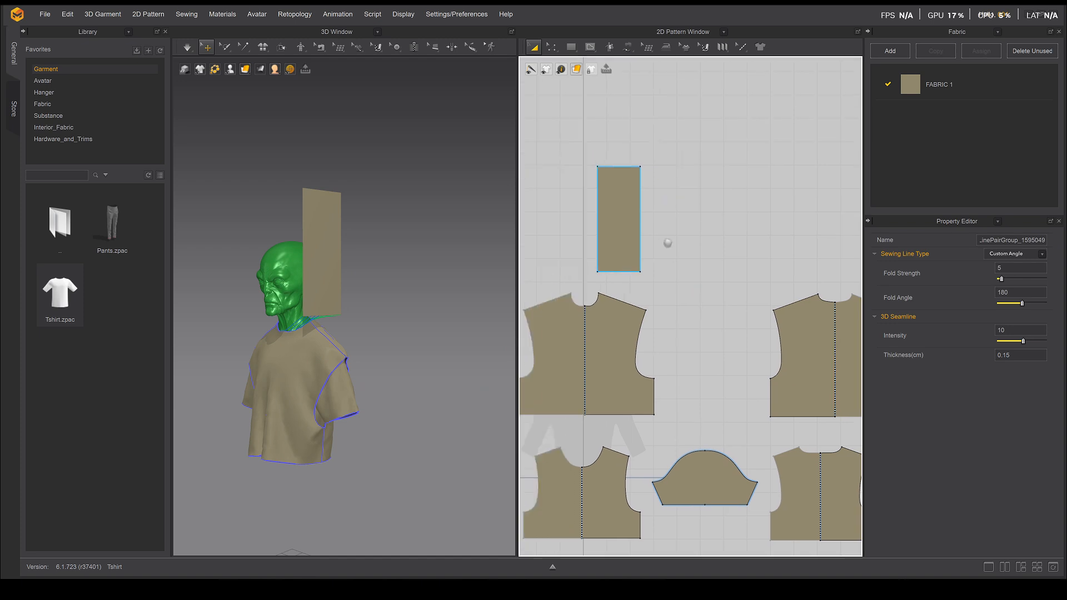
click(679, 230)
right_click(670, 223)
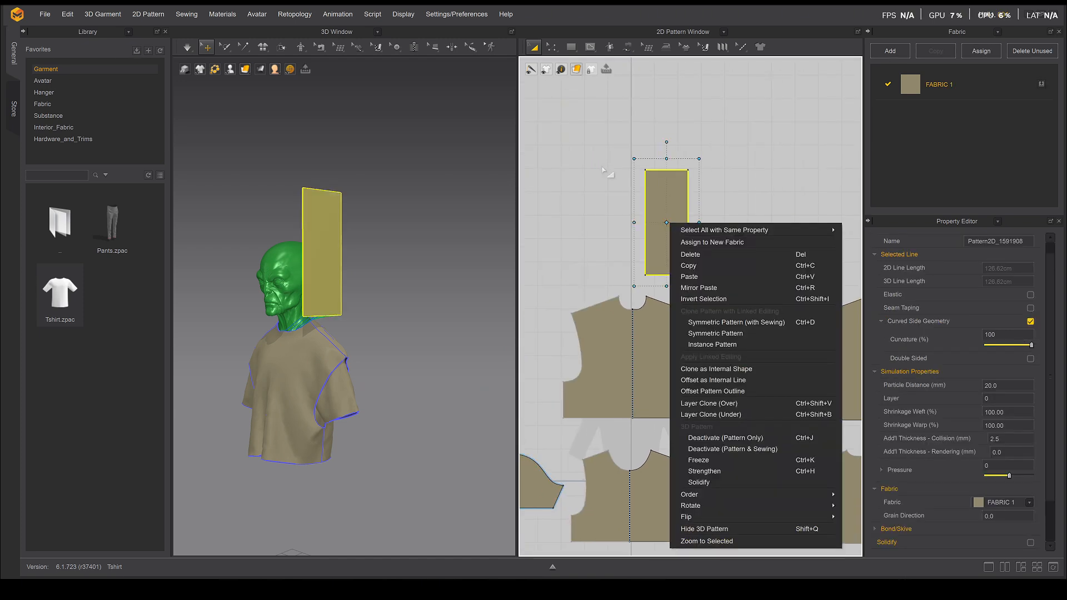
click(658, 200)
right_click(656, 196)
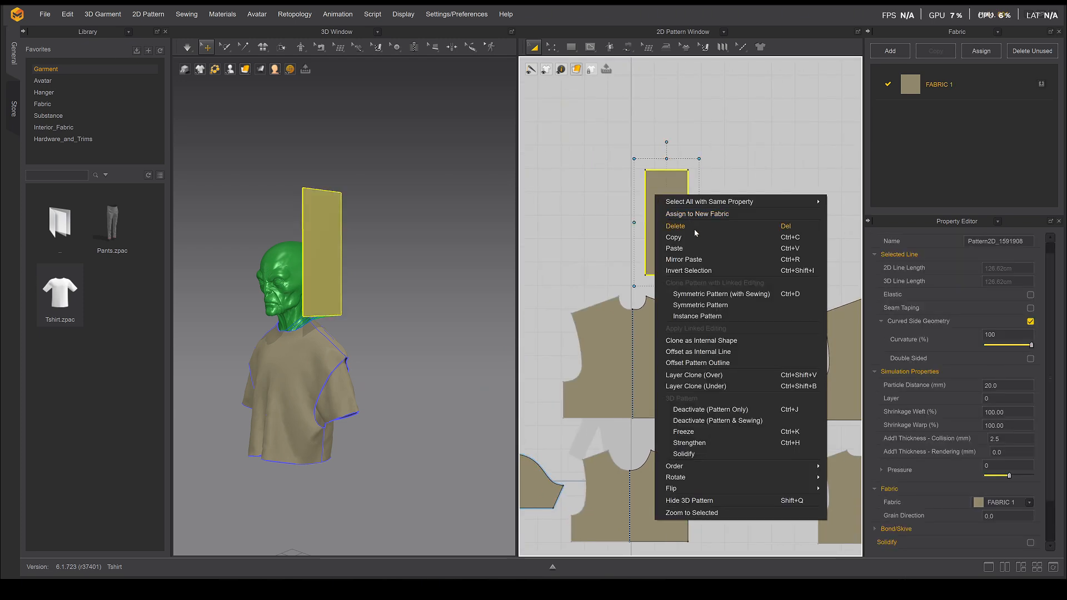
click(684, 260)
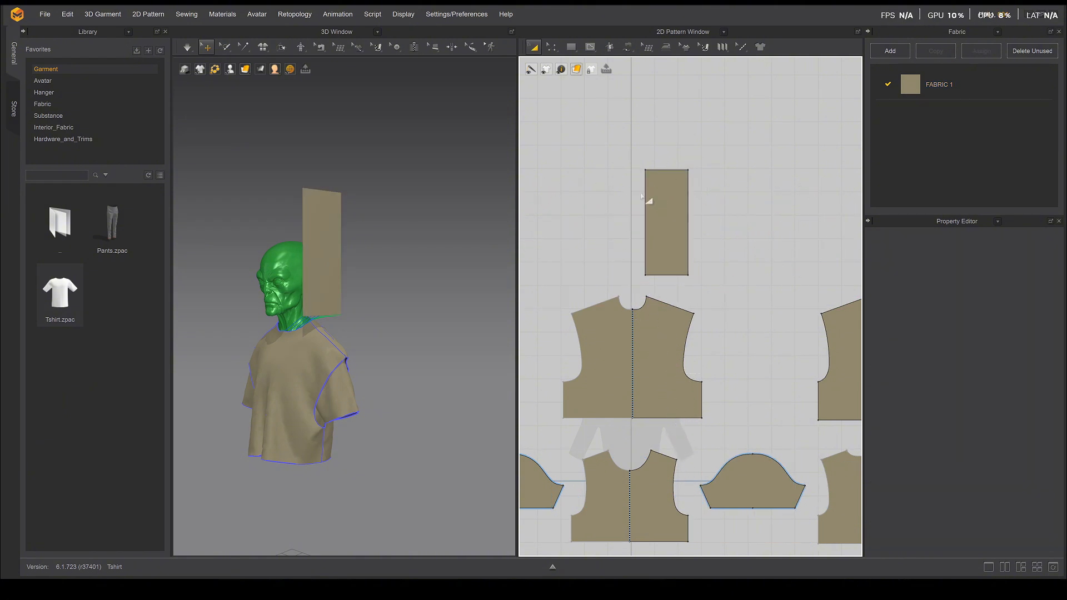
click(655, 185)
right_click(657, 188)
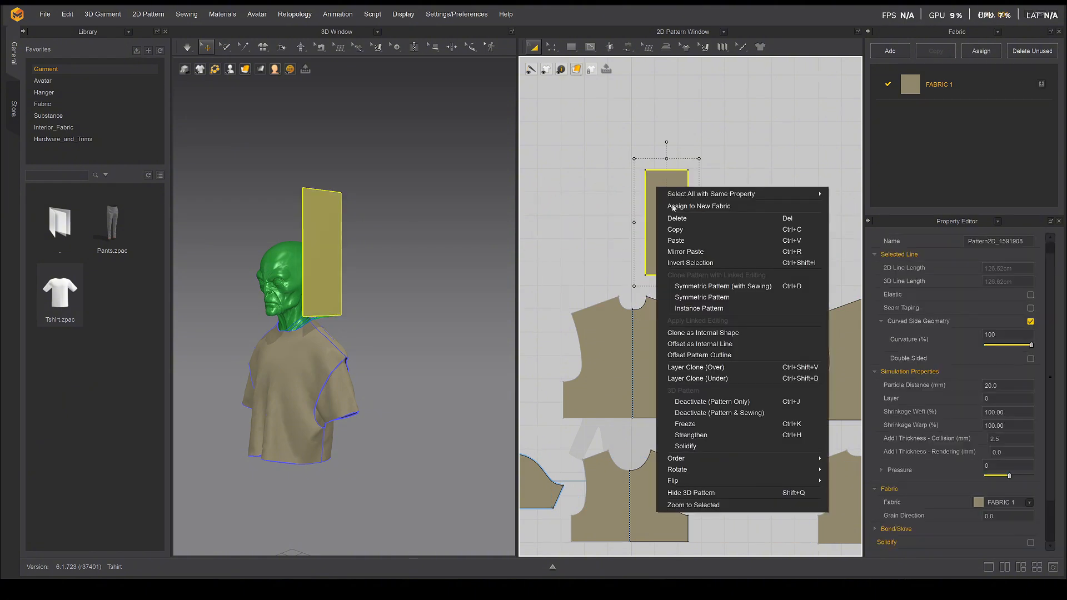
click(686, 252)
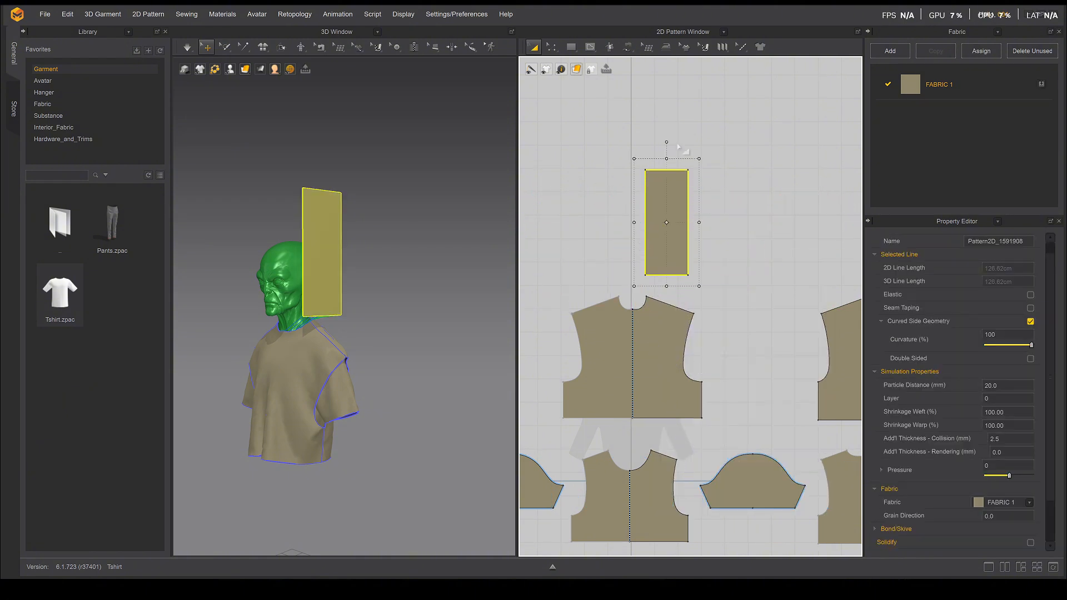
click(728, 149)
drag(728, 149, 637, 289)
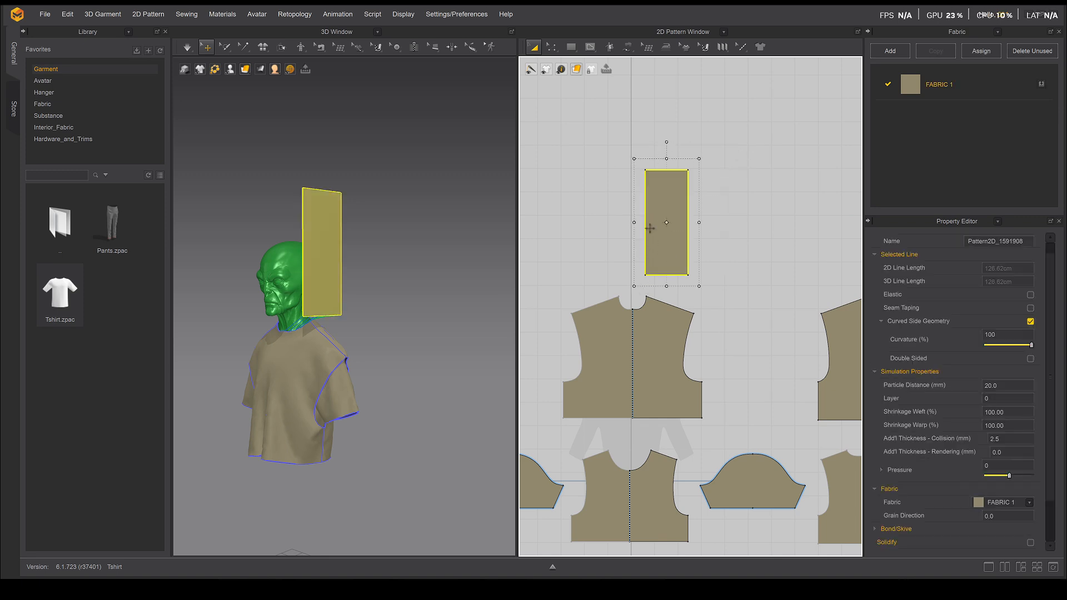
Copy the hood rectangle and place a mirrored paste beside it, on the opposite side of the pattern centre line
right_click(660, 200)
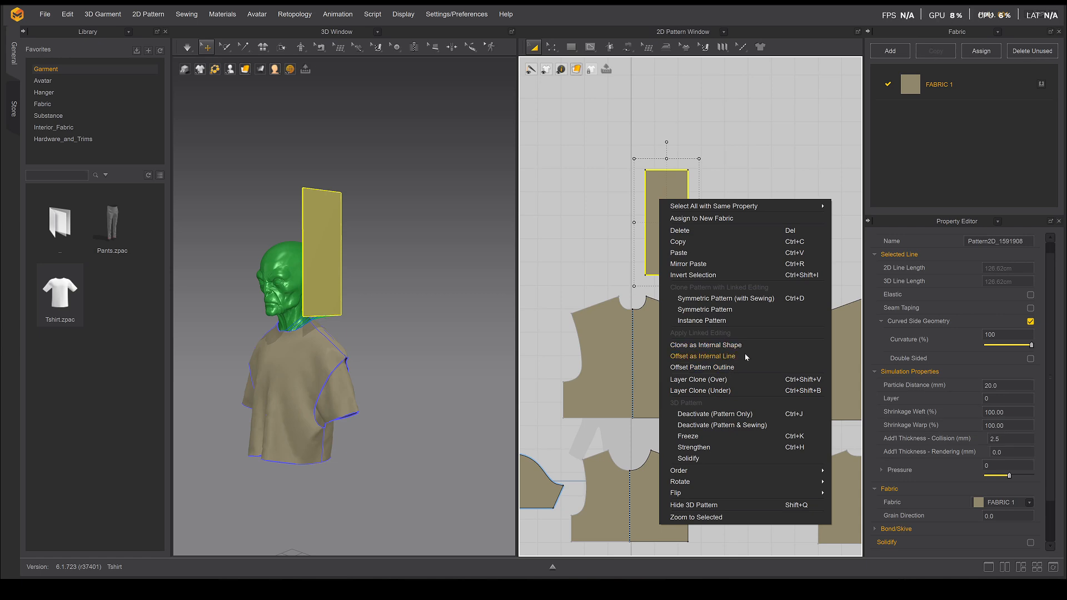
click(706, 243)
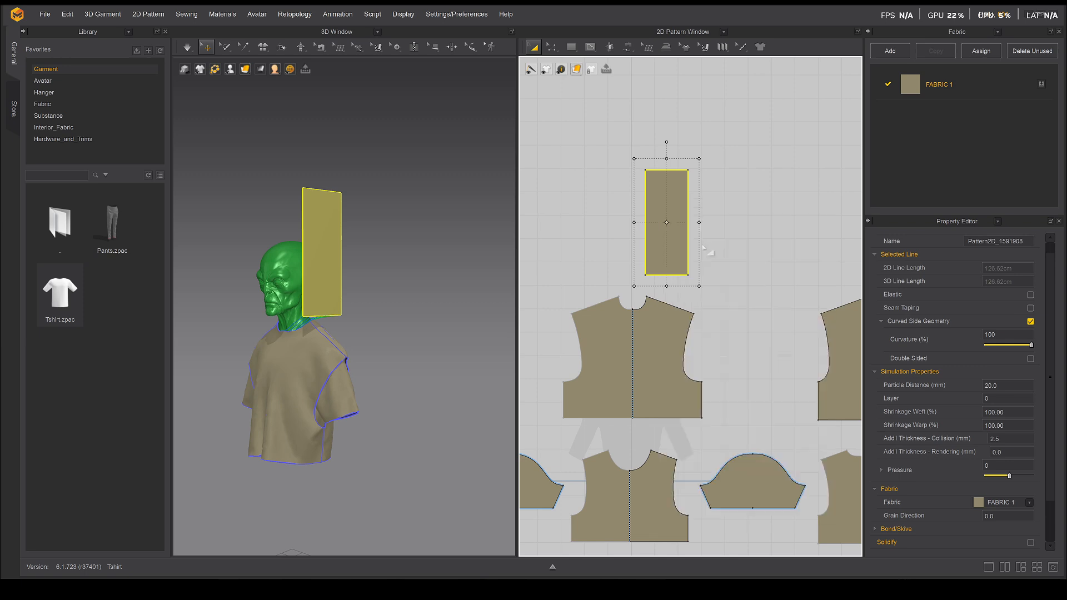
right_click(587, 234)
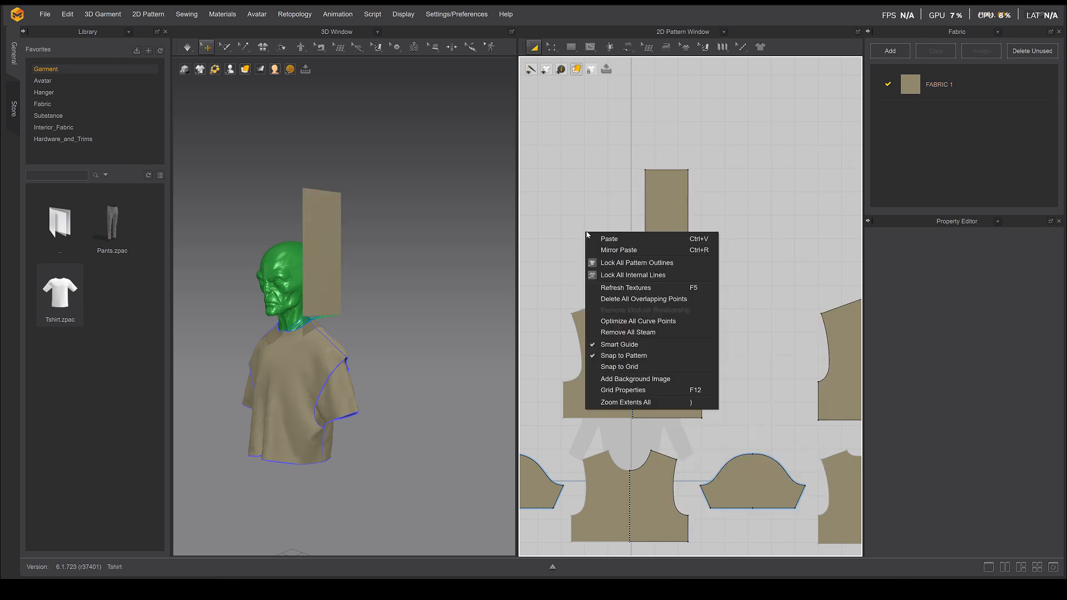
click(631, 251)
click(603, 225)
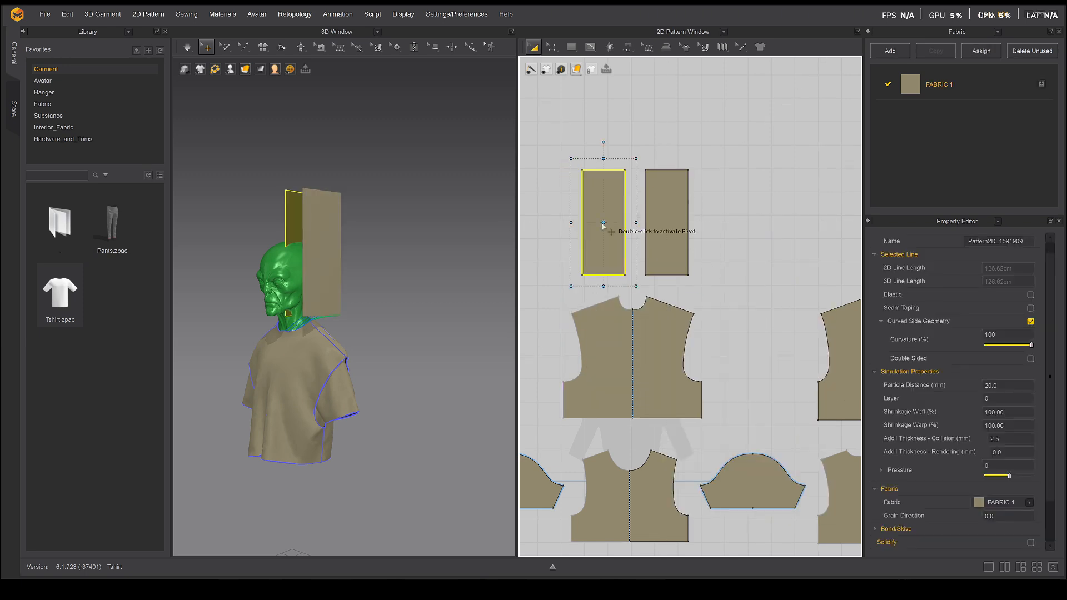
Move the mirrored hood rectangle sideways in 3D to the opposite side of the avatar's head from the original
right_drag(286, 272, 331, 279)
click(289, 222)
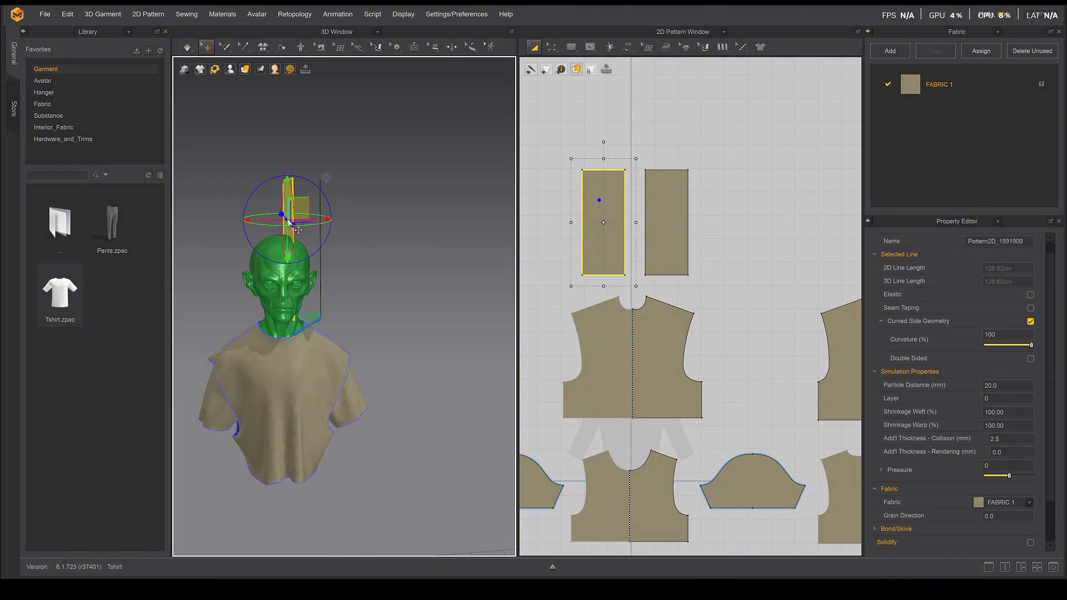
drag(262, 219, 207, 220)
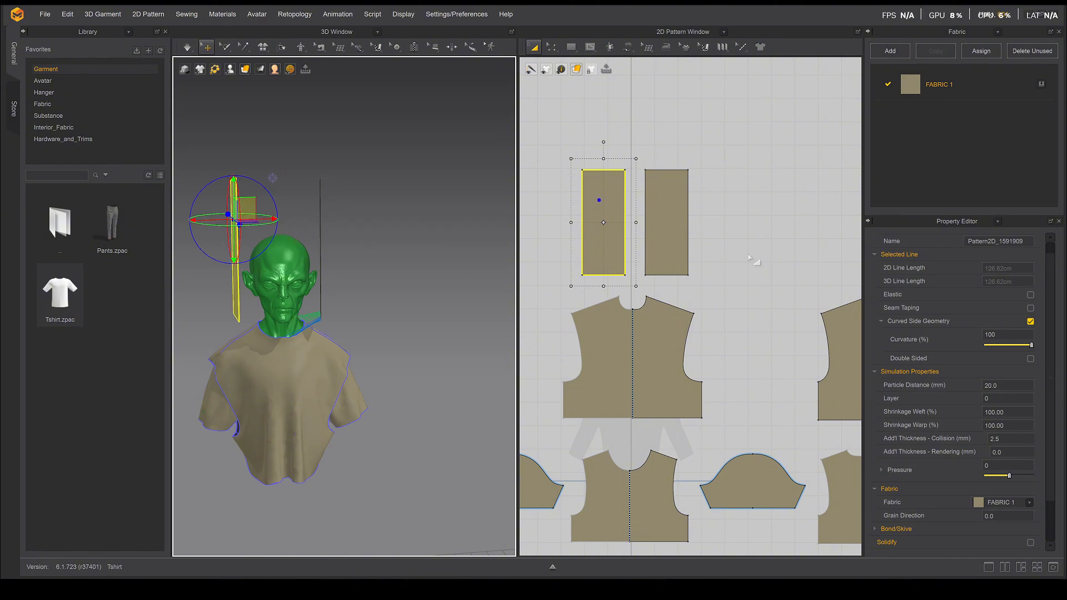
click(748, 257)
Free-sew the mirrored hood rectangle's bottom edge to the unsewn half necklines of the sleeveless front and back panels
click(628, 48)
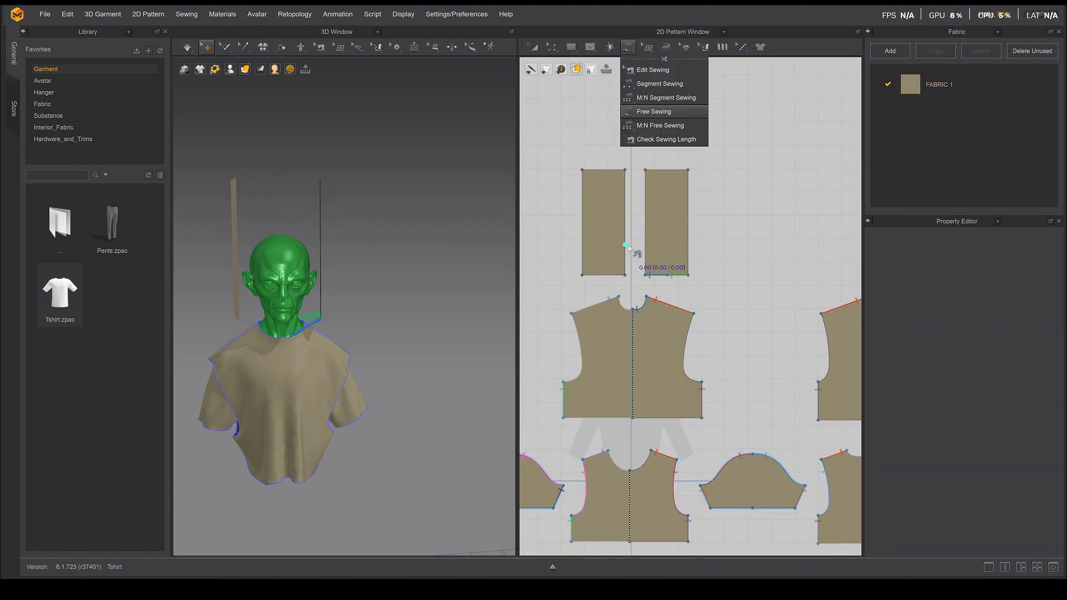
click(622, 296)
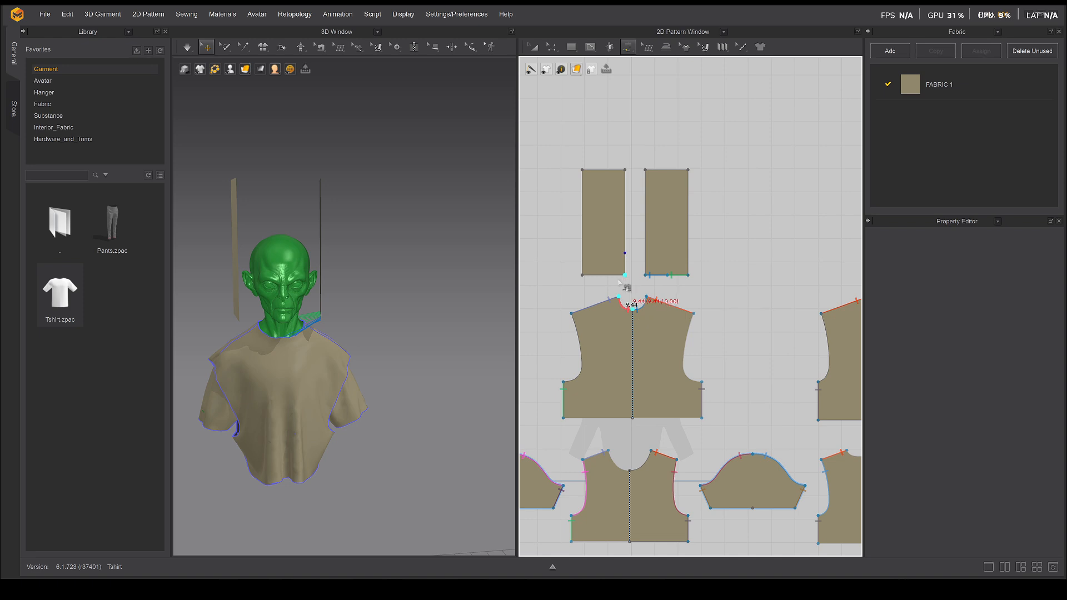
click(605, 280)
click(604, 280)
middle_drag(783, 306, 568, 288)
click(686, 279)
click(669, 288)
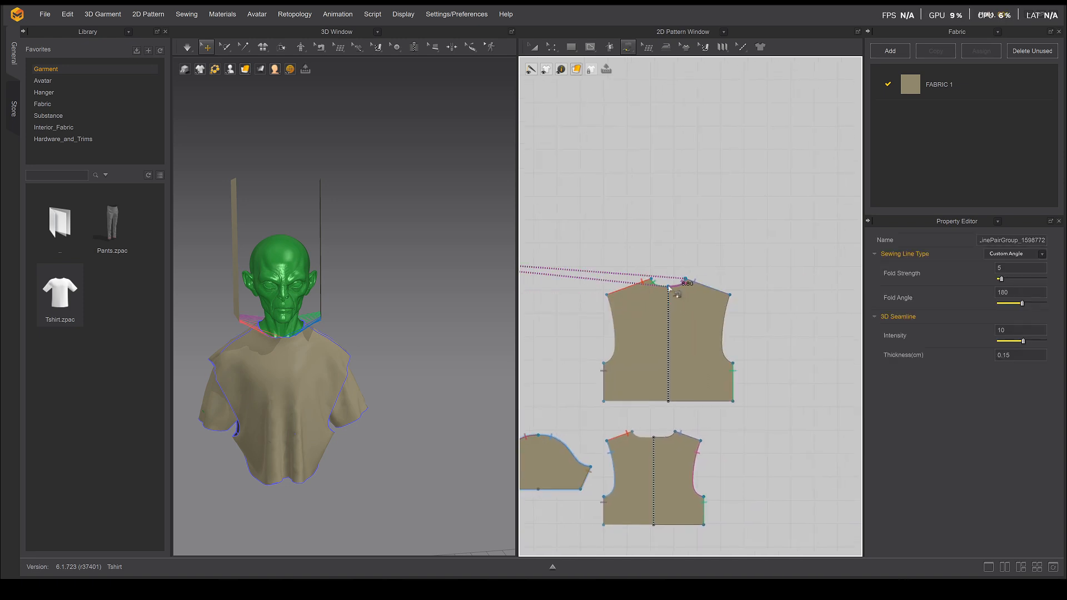
Convert the outer top corners of both hood rectangles to curve points to round the back of the hood
right_drag(247, 271, 328, 269)
middle_drag(654, 209, 751, 258)
scroll(632, 217, down, 4)
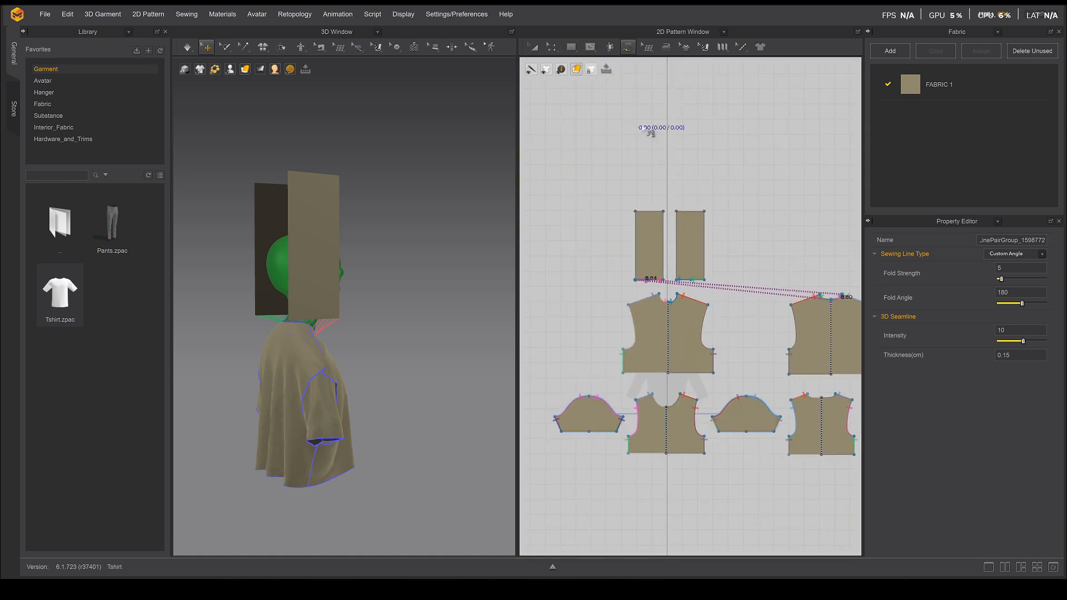
scroll(698, 222, up, 3)
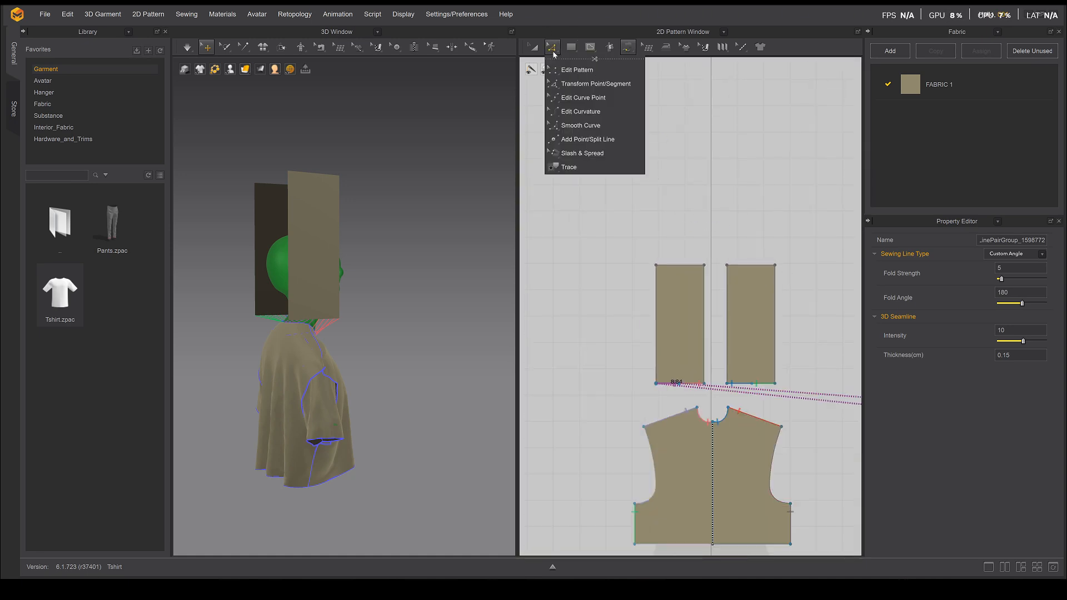
click(553, 55)
drag(791, 252, 764, 283)
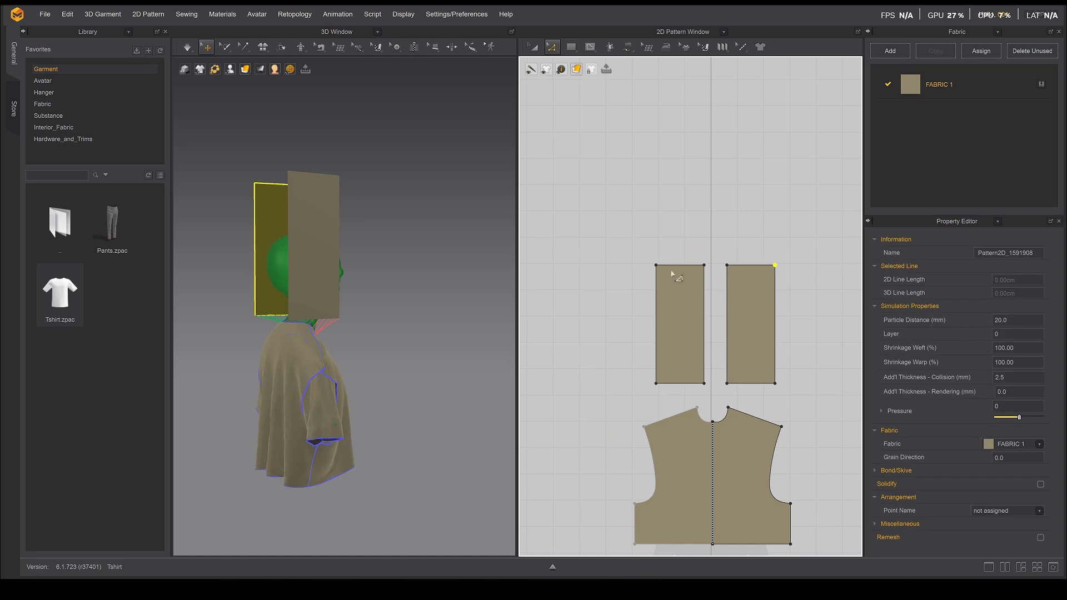
drag(660, 251, 644, 283)
click(775, 266)
shift+click(656, 266)
right_click(656, 265)
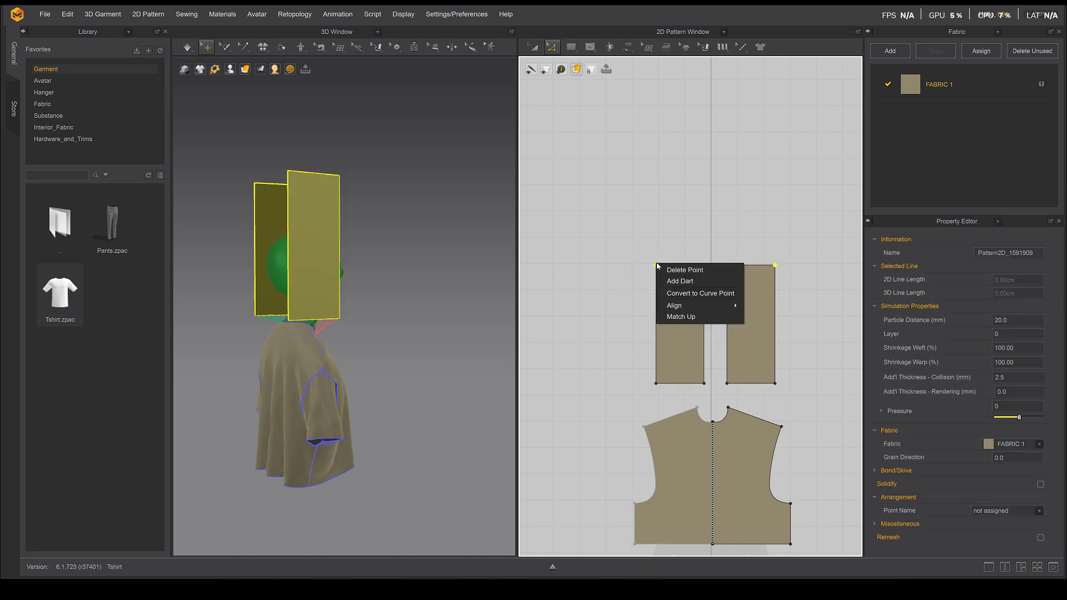
click(698, 294)
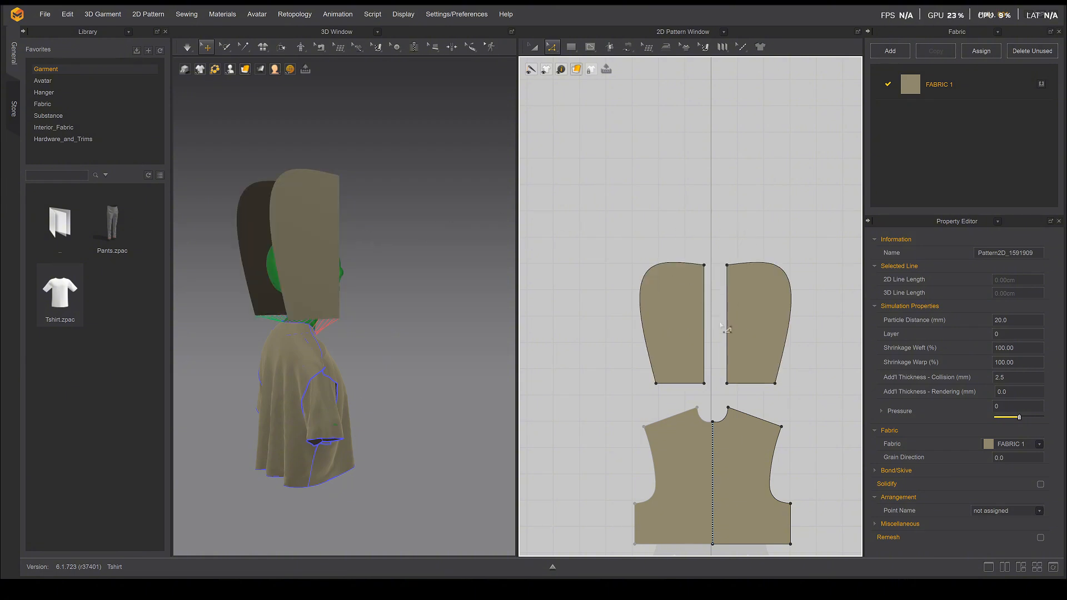
Segment-sew the curved outer edges of the two hood panels to each other
click(535, 48)
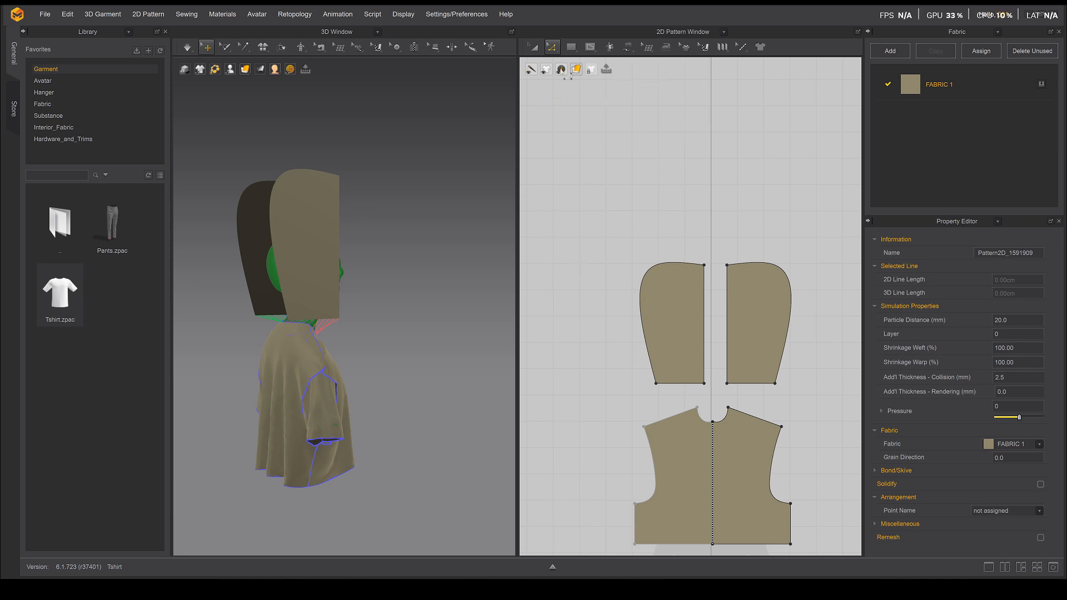
click(642, 47)
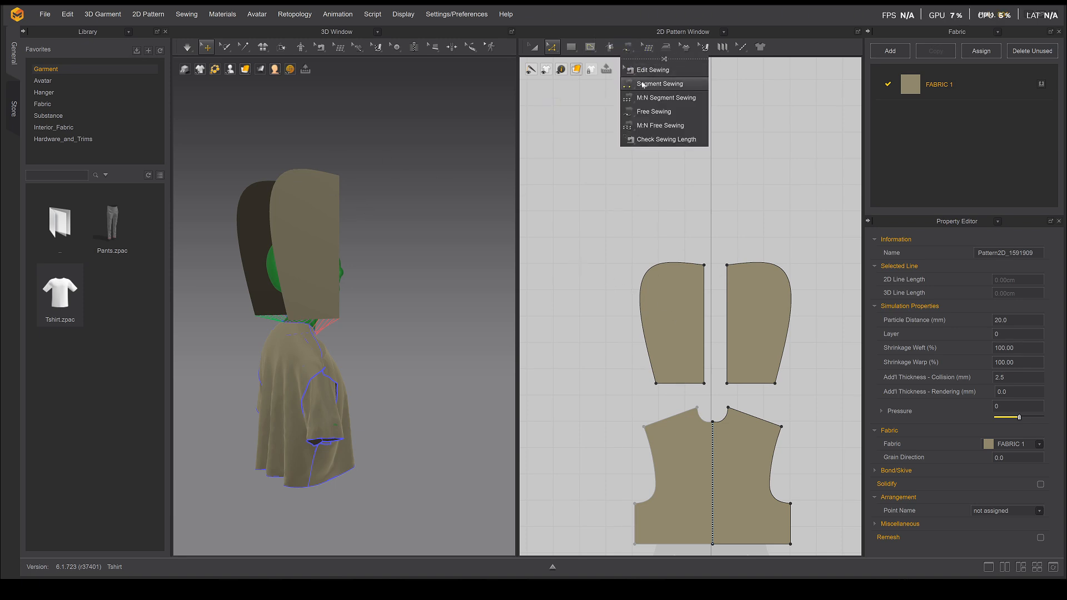
click(656, 97)
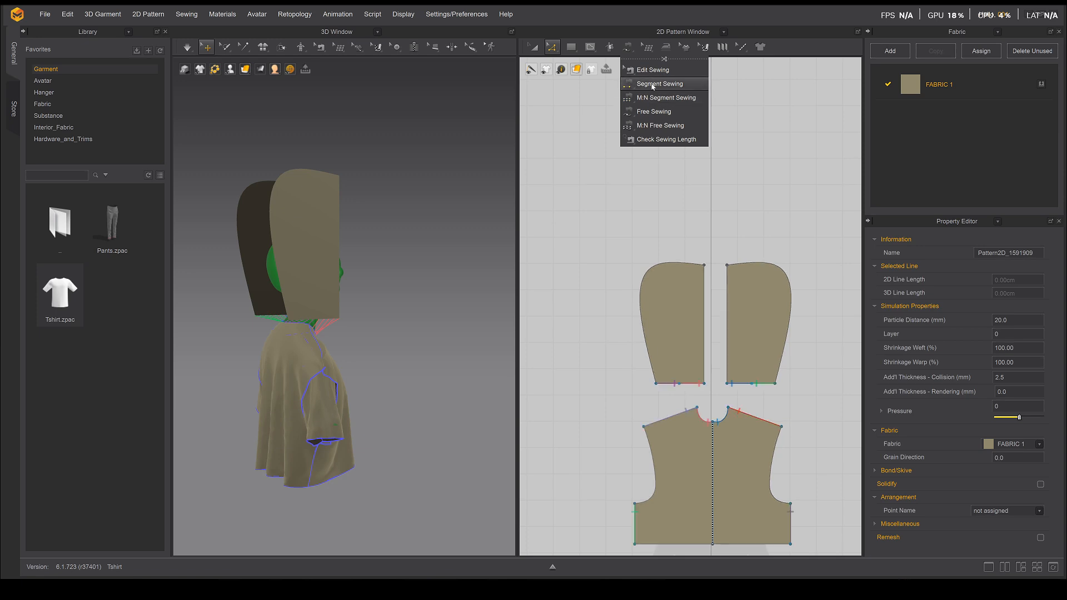
click(774, 272)
click(691, 269)
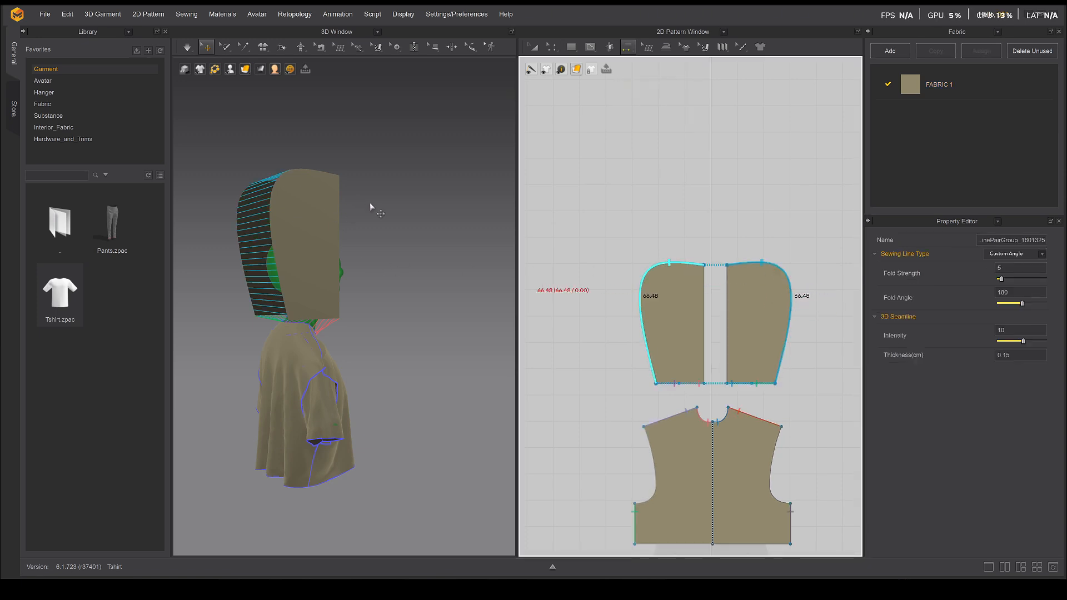
Simulate the garment until the hood panels close around the back of the head, and stop the simulation
right_drag(370, 207, 298, 221)
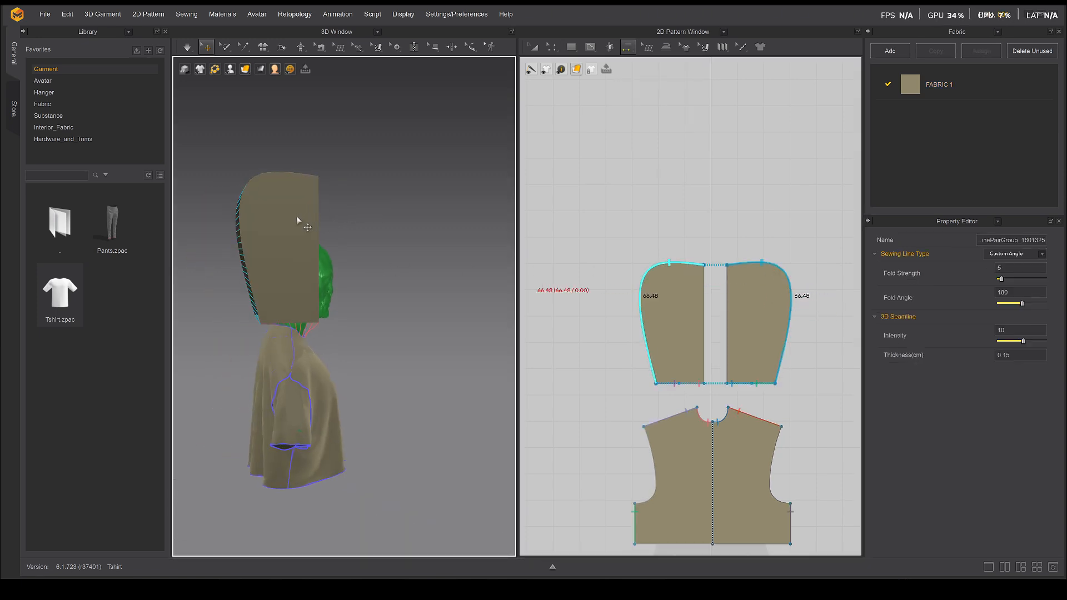
key(space)
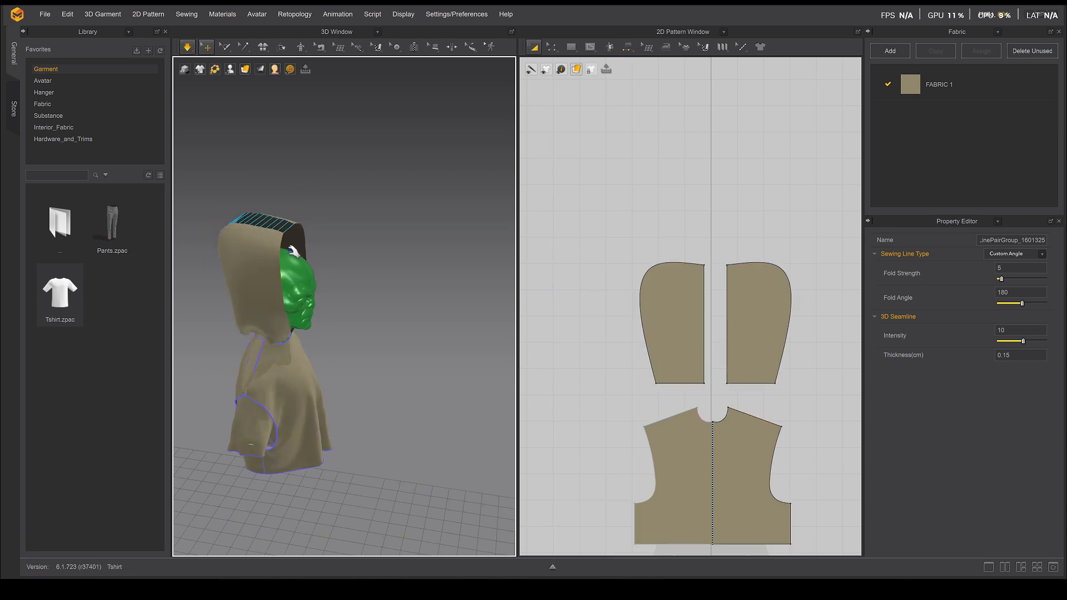
key(space)
right_drag(289, 258, 300, 234)
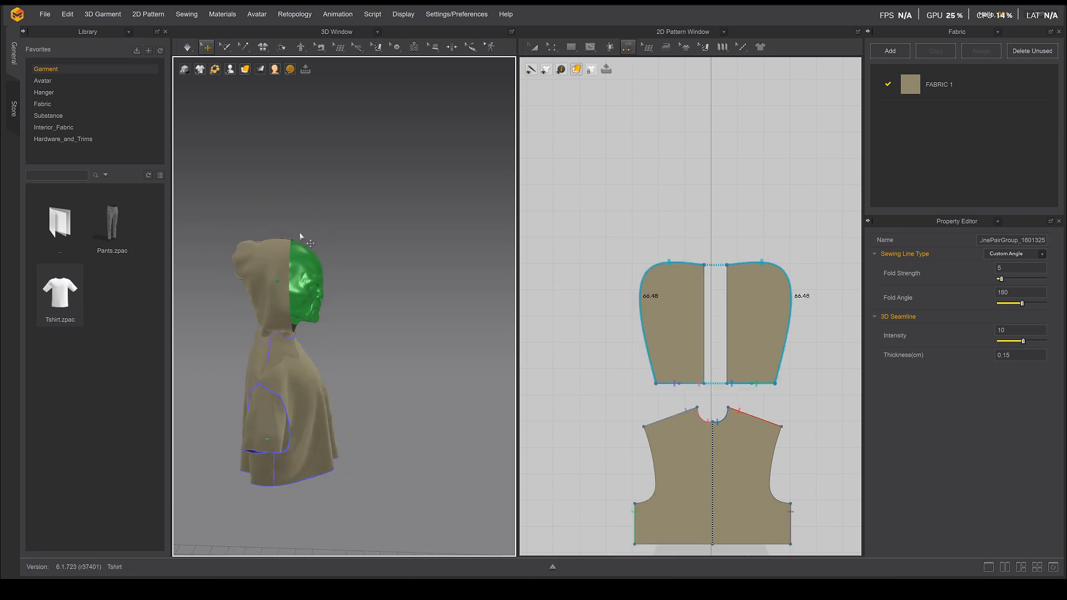
Resume the simulation and pull the front edge of the hood forward over the avatar's head
key(space)
drag(290, 246, 330, 255)
right_drag(359, 252, 322, 261)
key(space)
key(space)
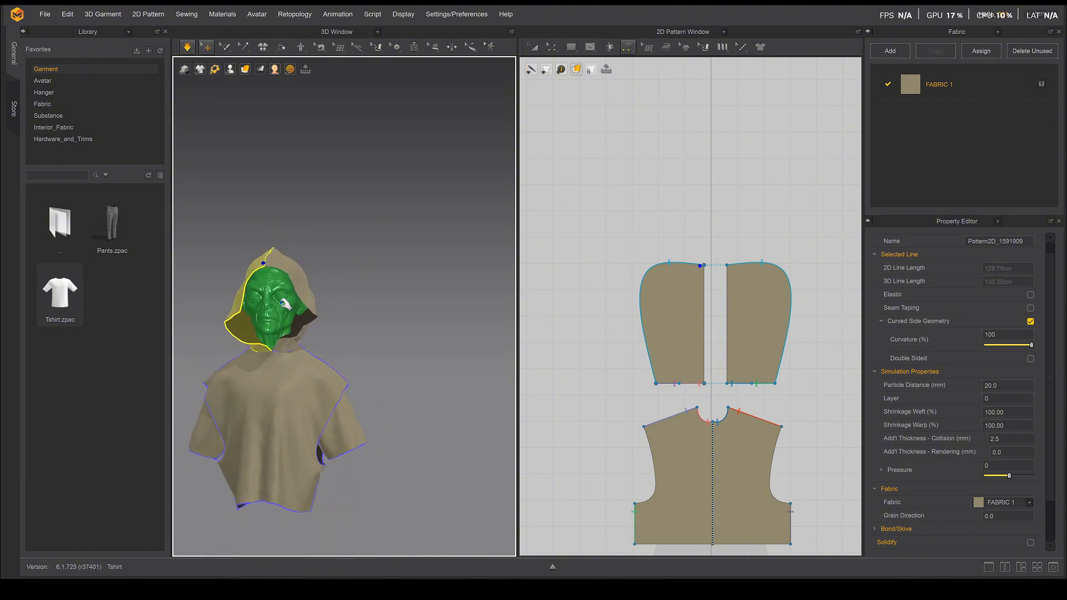
Pull the sleeveless front panel down during simulation and check the hood's drape from the side and front
middle_drag(305, 301, 317, 264)
mouse_move(283, 274)
right_down()
mouse_move(313, 271)
mouse_move(265, 281)
right_up()
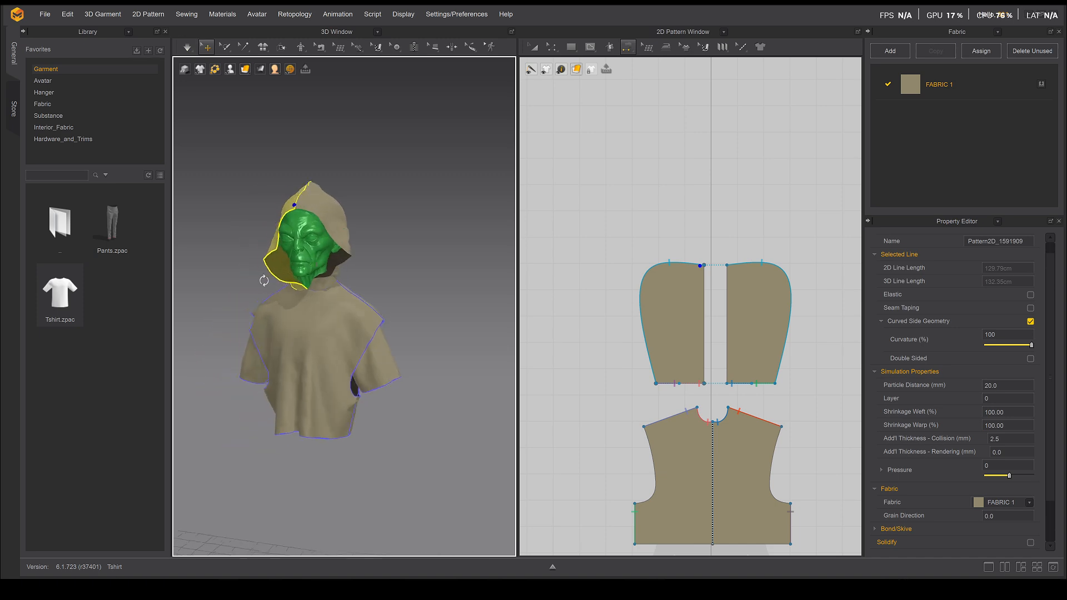
scroll(294, 245, up, 3)
scroll(295, 245, up, 1)
mouse_move(269, 207)
right_down()
mouse_move(312, 200)
mouse_move(282, 195)
right_up()
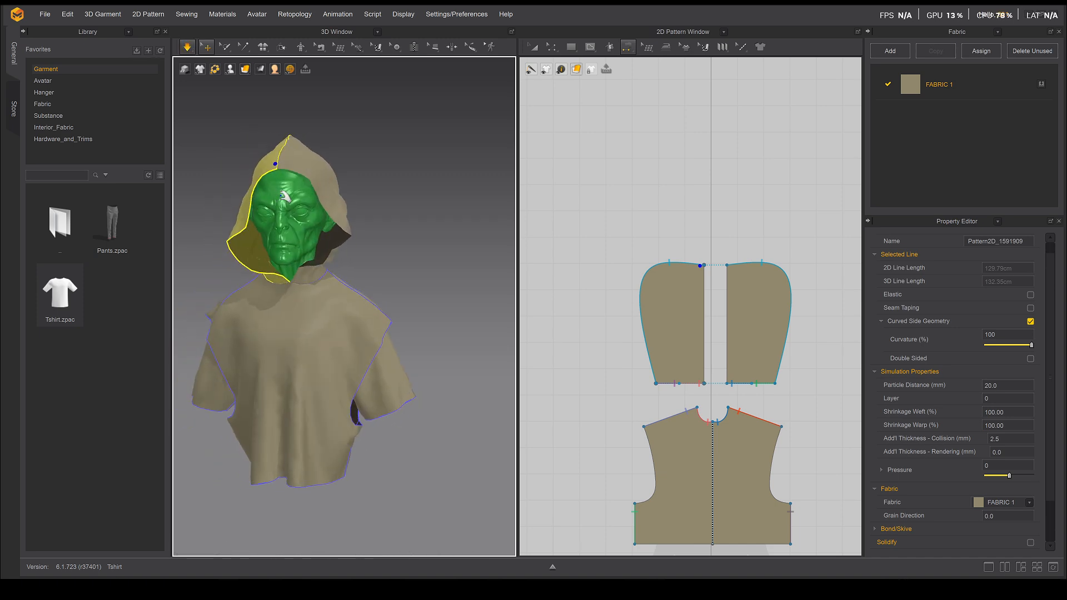
middle_drag(284, 242, 312, 269)
drag(310, 349, 334, 398)
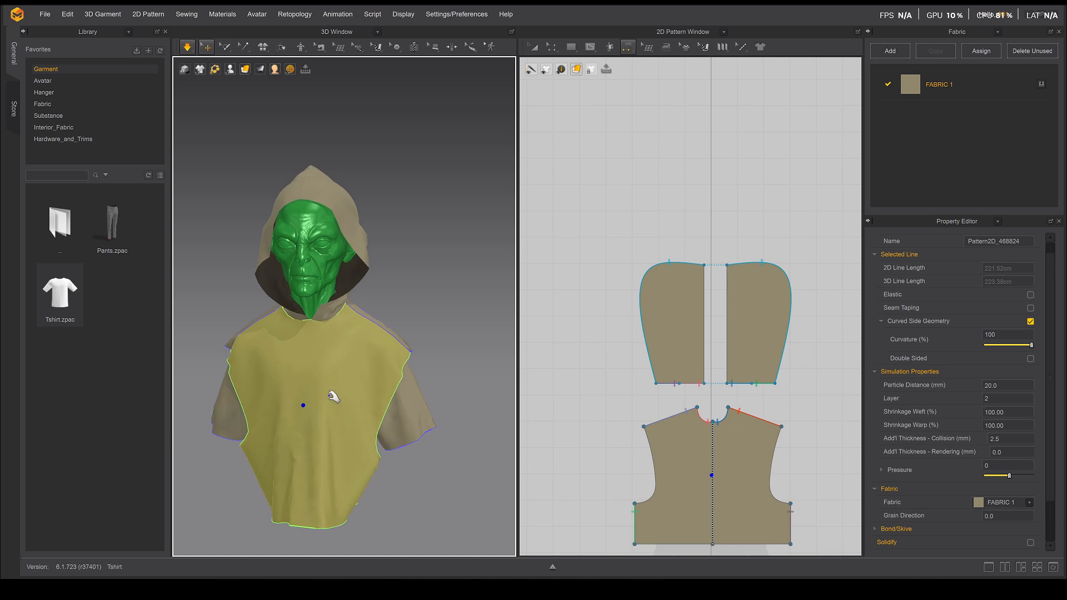
right_drag(410, 353, 383, 281)
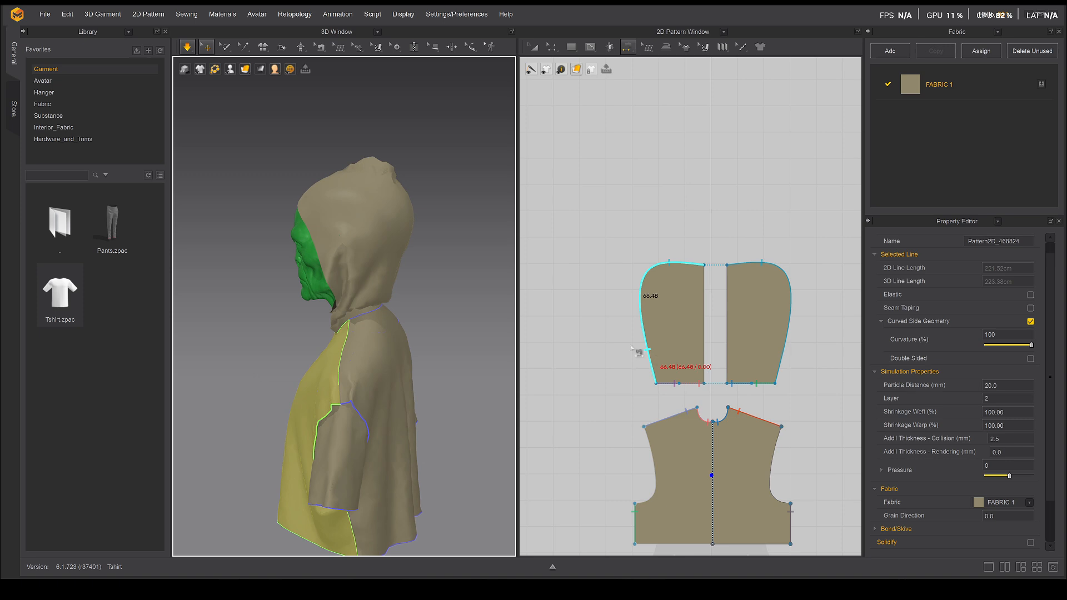
right_drag(329, 262, 405, 255)
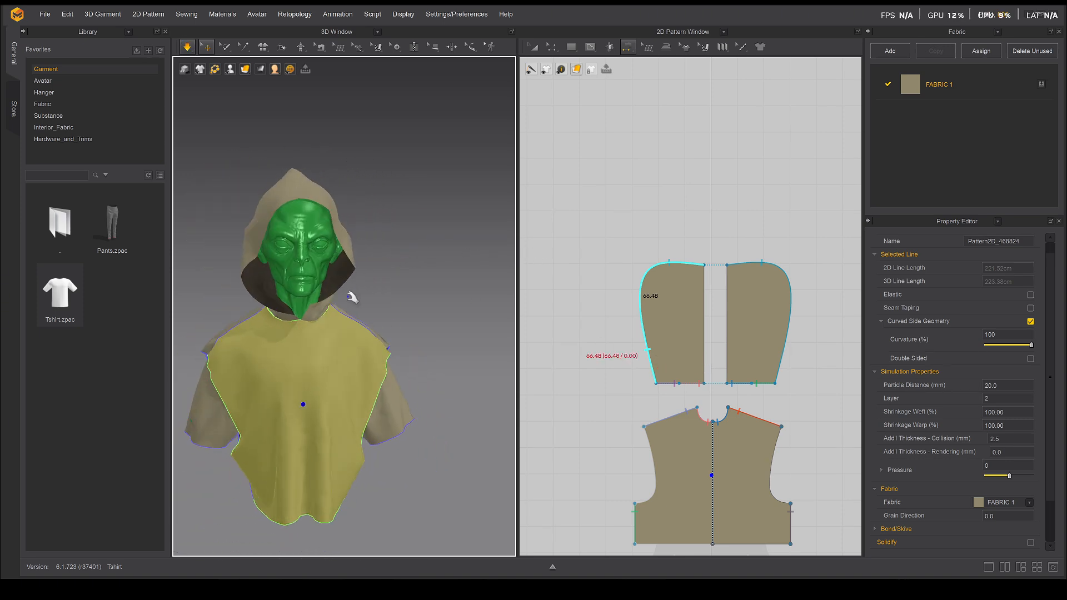
middle_drag(386, 298, 416, 298)
key(space)
scroll(366, 280, up, 4)
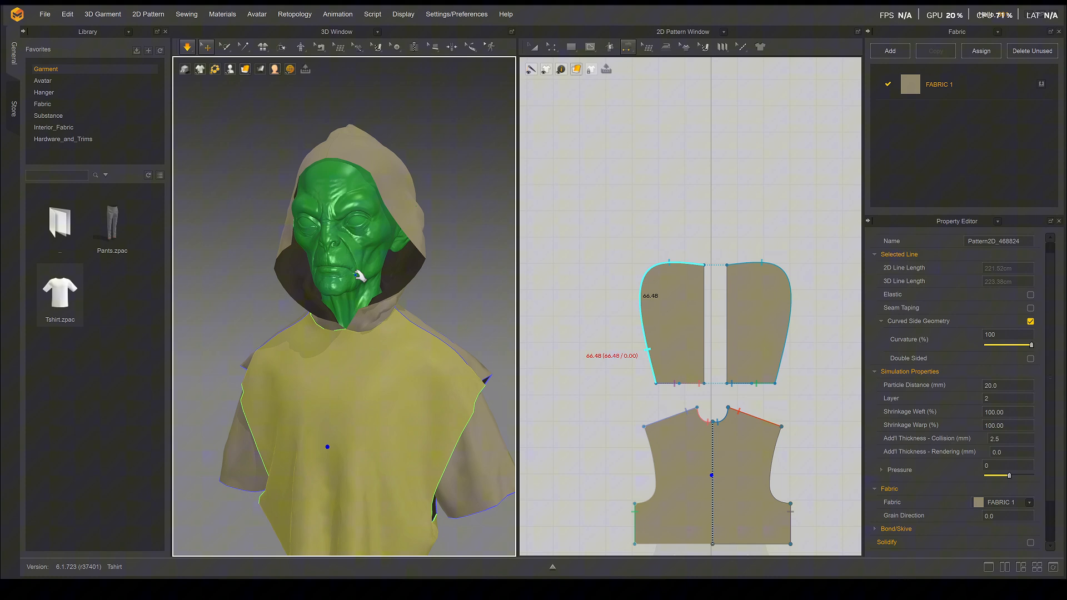
Bulge the curved outer edge of the right hood panel outward with Edit Curvature, to a length of about 68.7 cm
right_drag(324, 253, 345, 286)
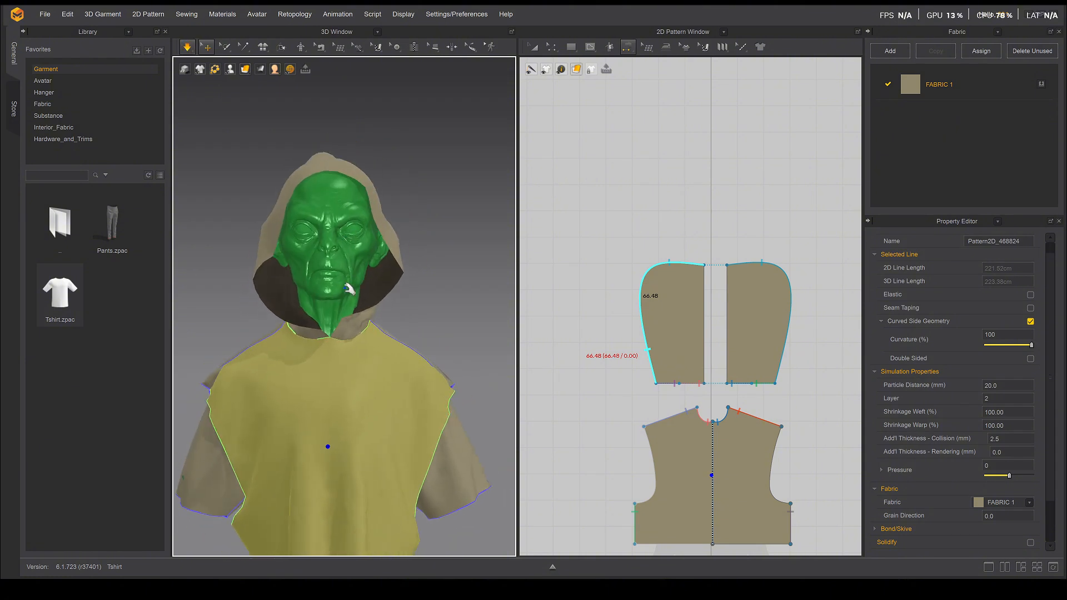
right_drag(394, 225, 426, 235)
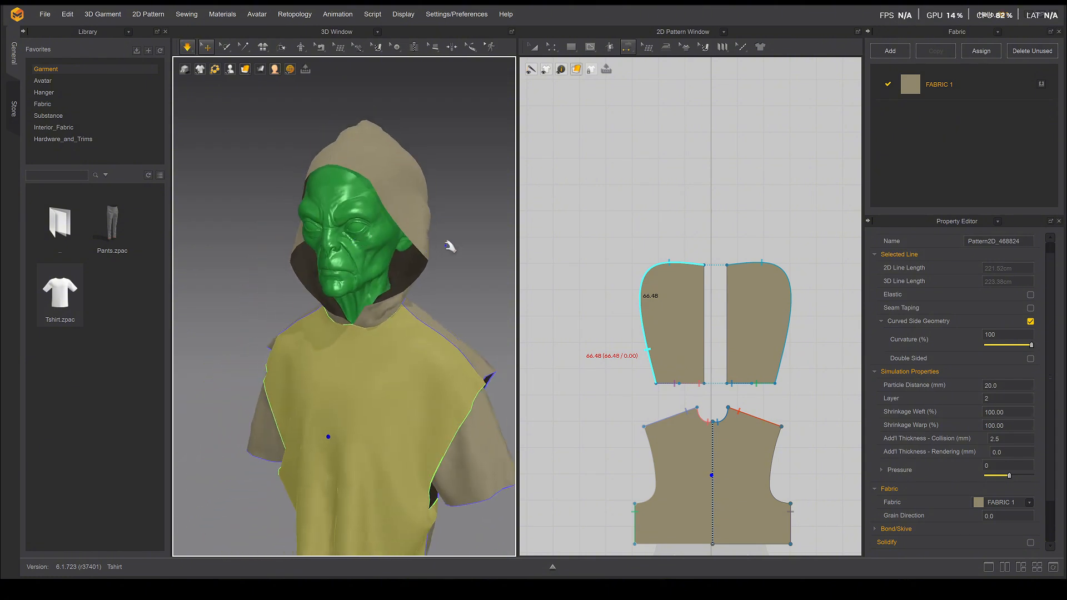
middle_drag(714, 319, 657, 249)
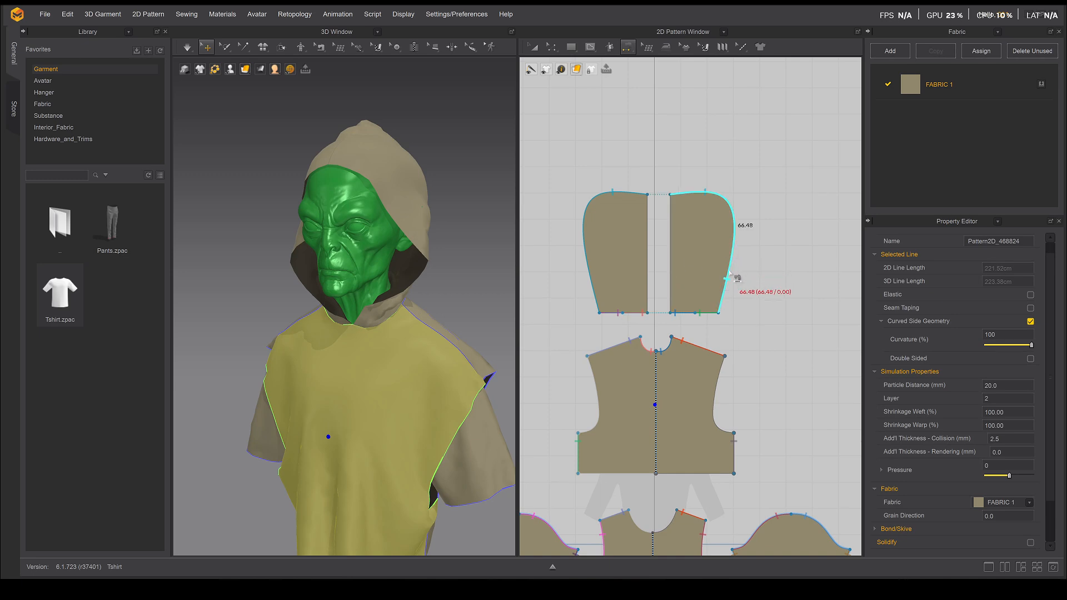
click(552, 48)
click(534, 48)
click(707, 276)
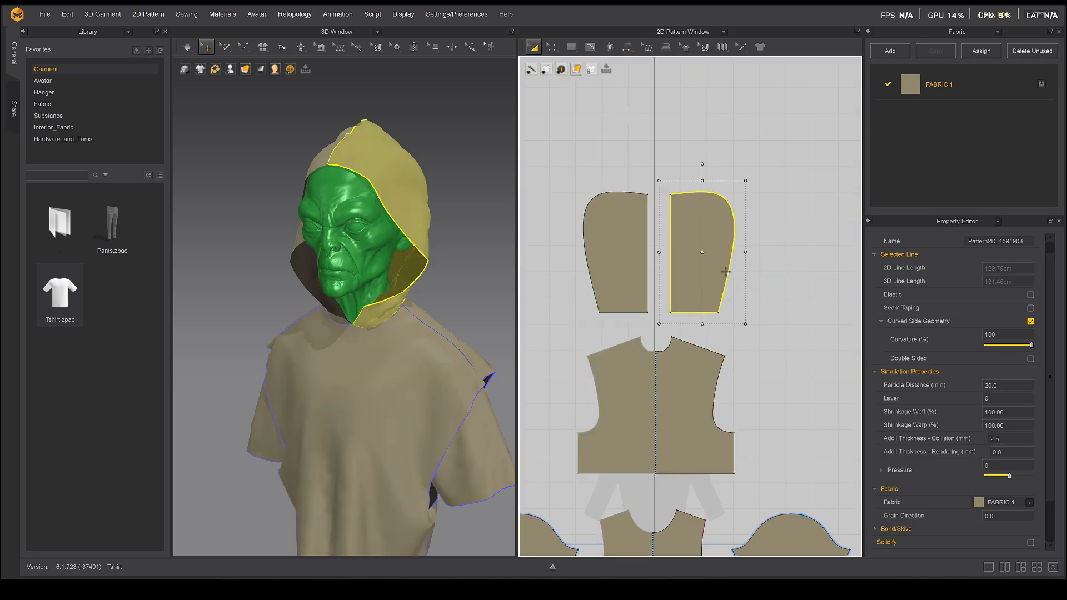
click(551, 48)
click(614, 89)
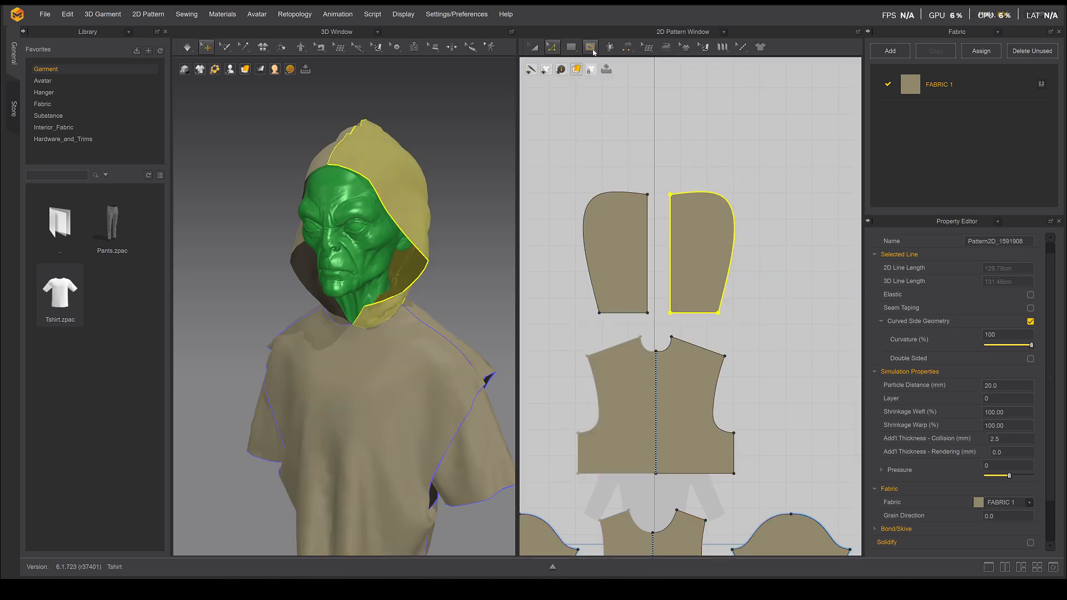
click(626, 50)
click(552, 48)
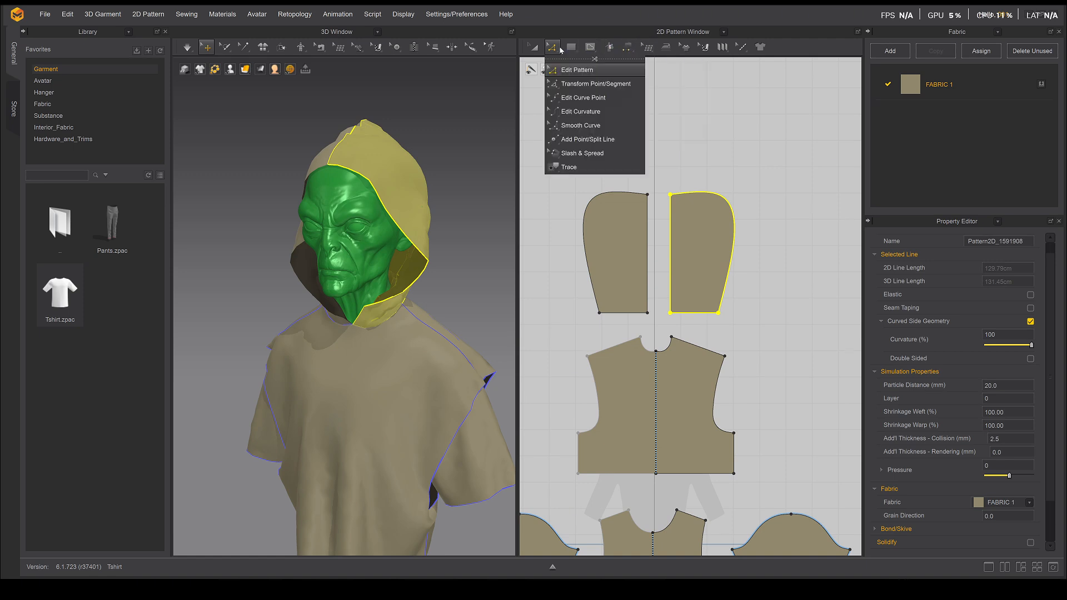
click(568, 111)
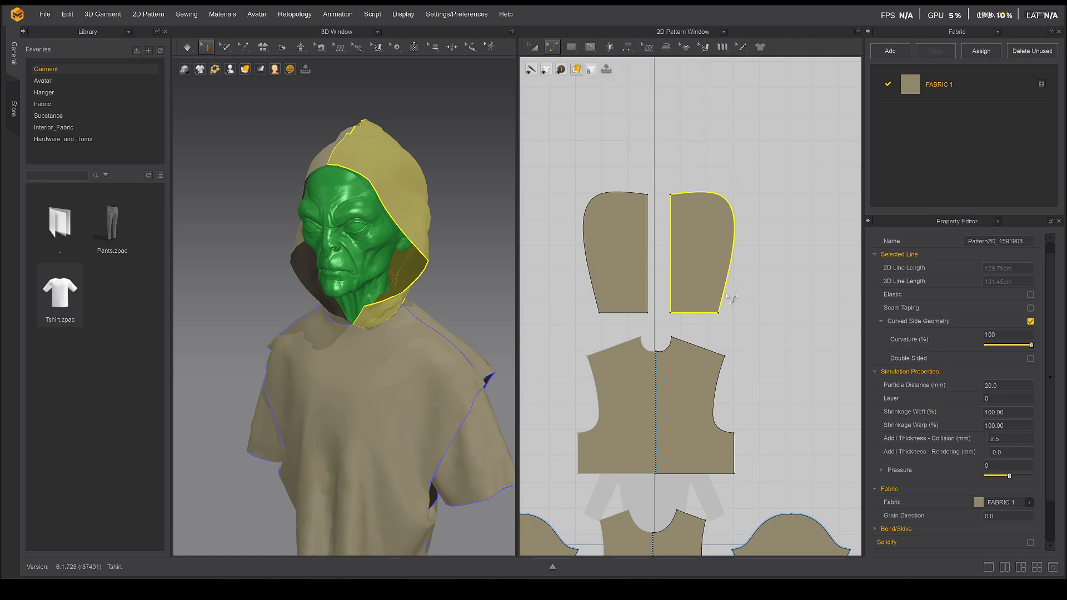
drag(731, 294, 775, 309)
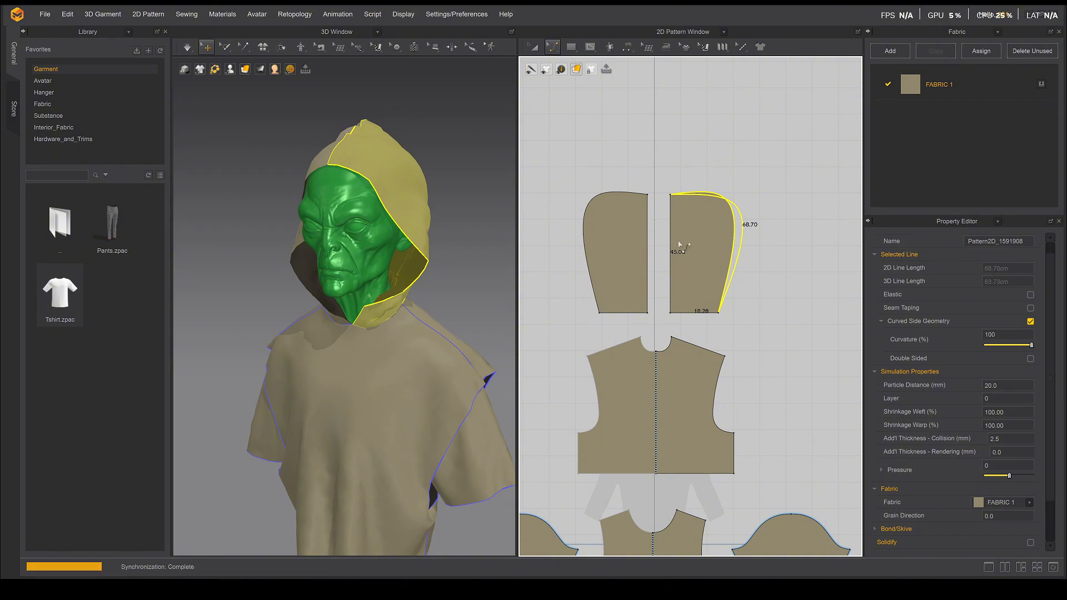
Bulge the left hood panel's outer edge outward to a length of about 67 cm and simulate the garment
click(589, 272)
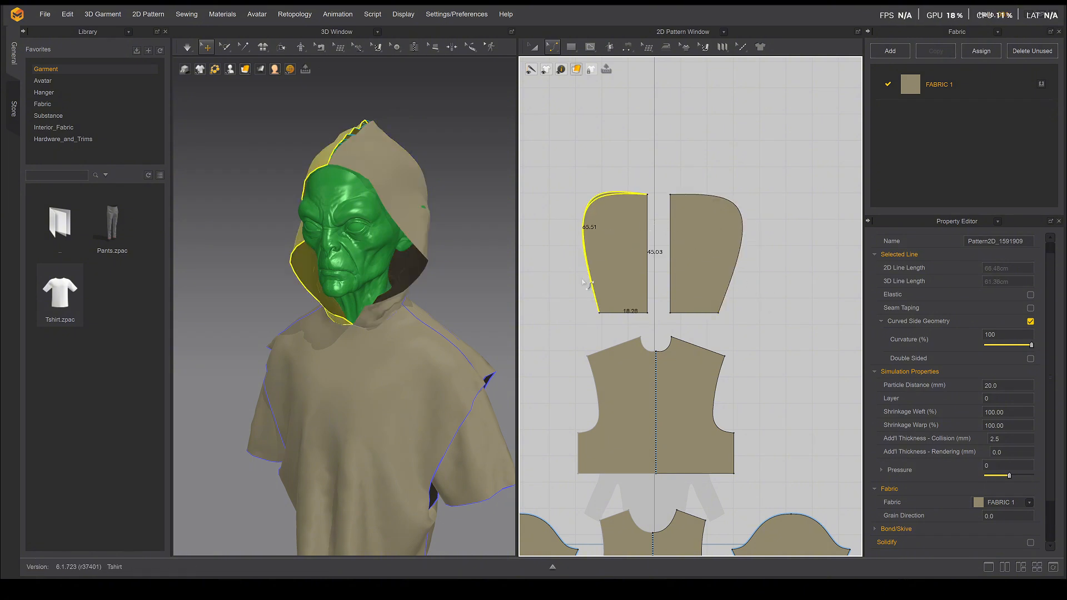
drag(571, 292, 571, 292)
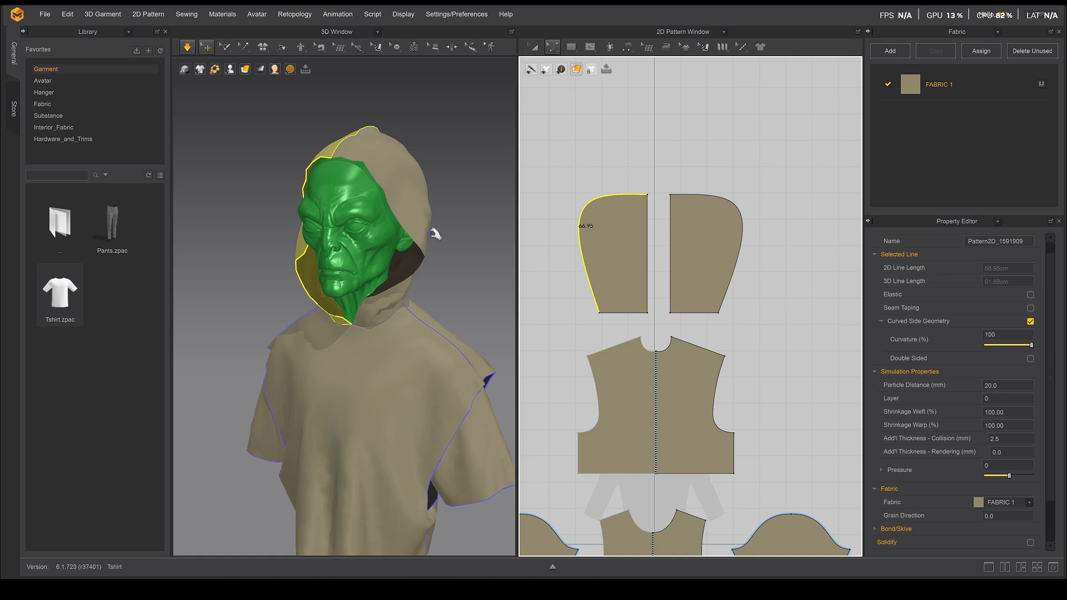
mouse_move(432, 231)
right_down()
mouse_move(388, 234)
mouse_move(450, 234)
right_up()
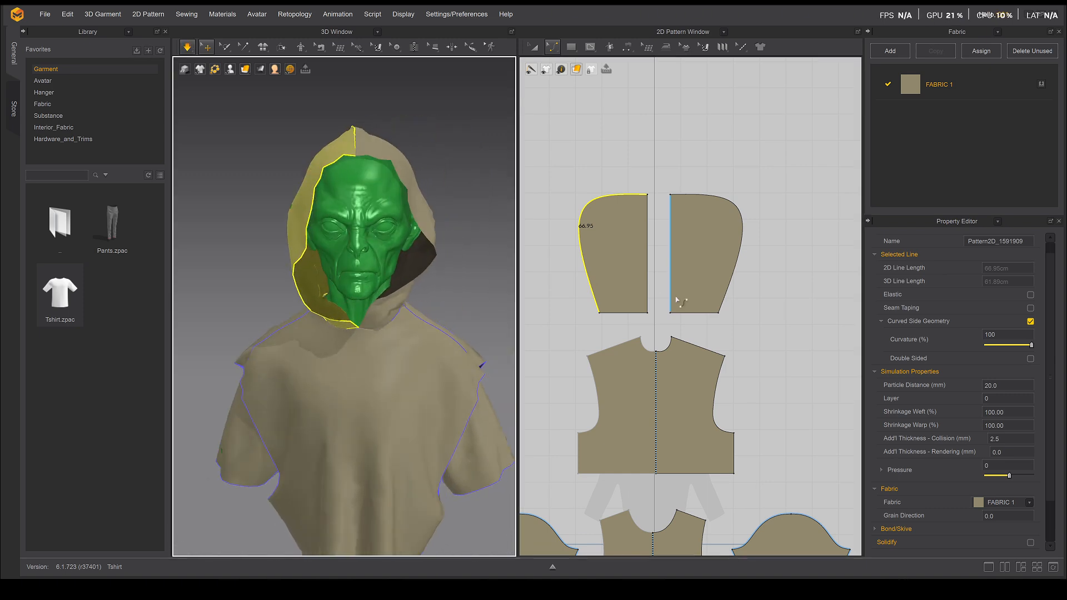
Pull the sleeveless front panel's neckline around the base of the hood during simulation, and stop the simulation
scroll(648, 241, up, 6)
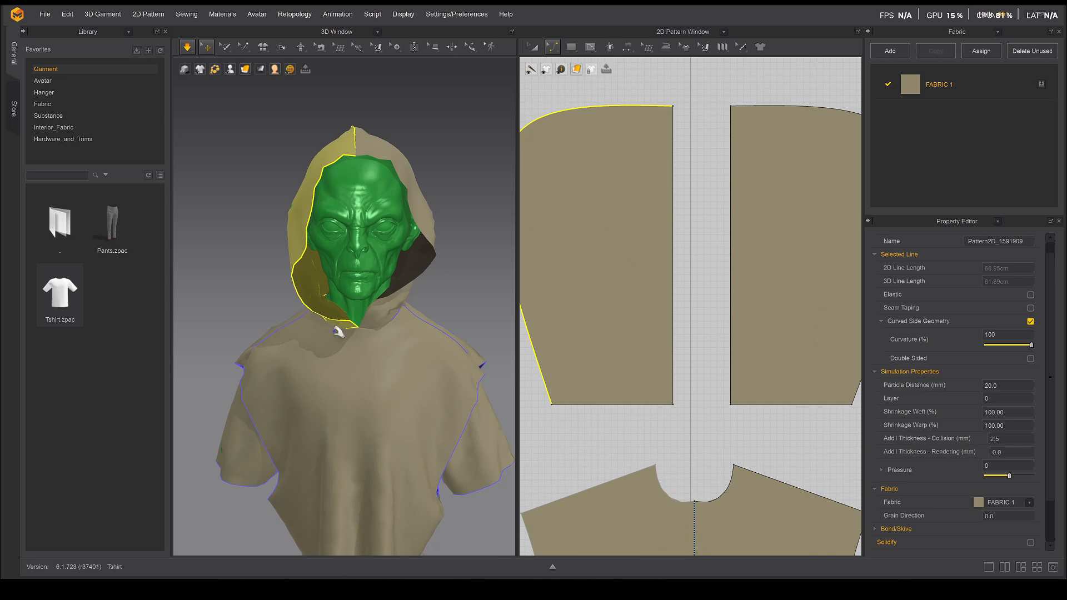
scroll(357, 334, up, 1)
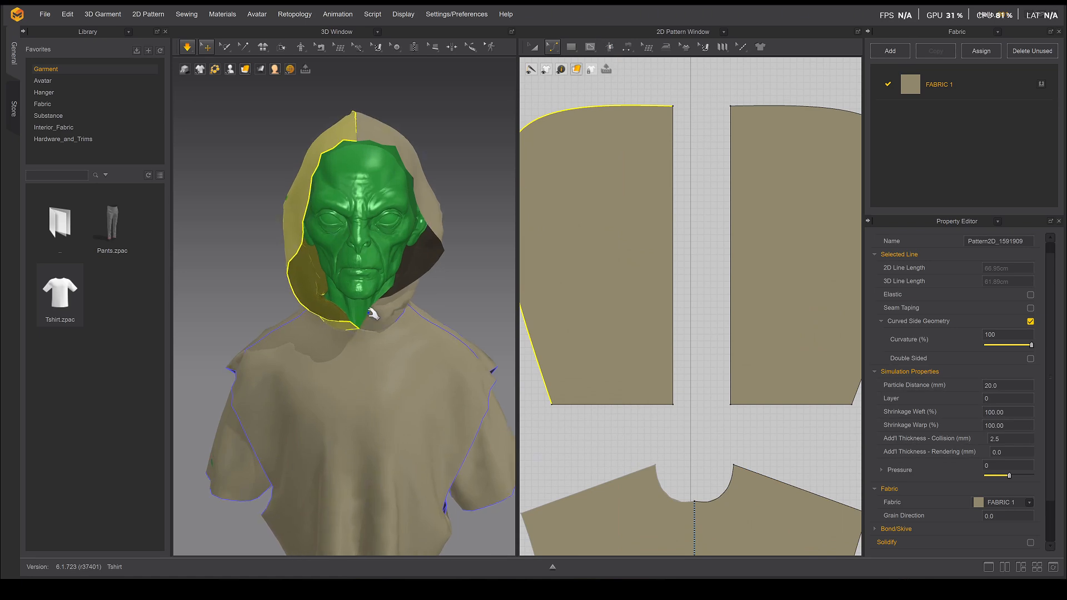
drag(383, 306, 328, 322)
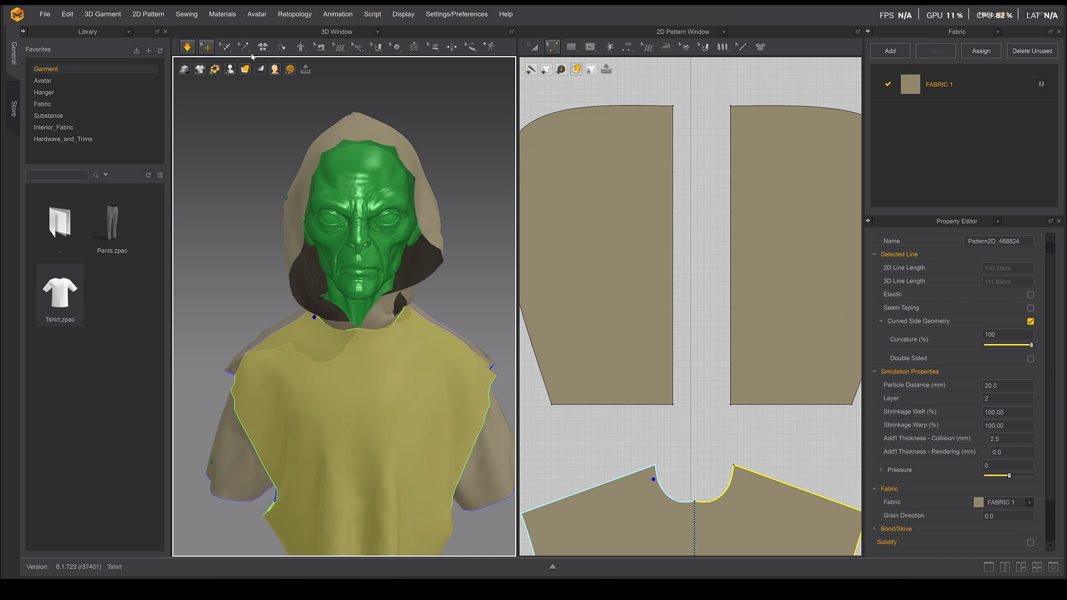
key(space)
Change the simulation layer of both hood panels and deselect them
click(418, 159)
scroll(596, 139, down, 3)
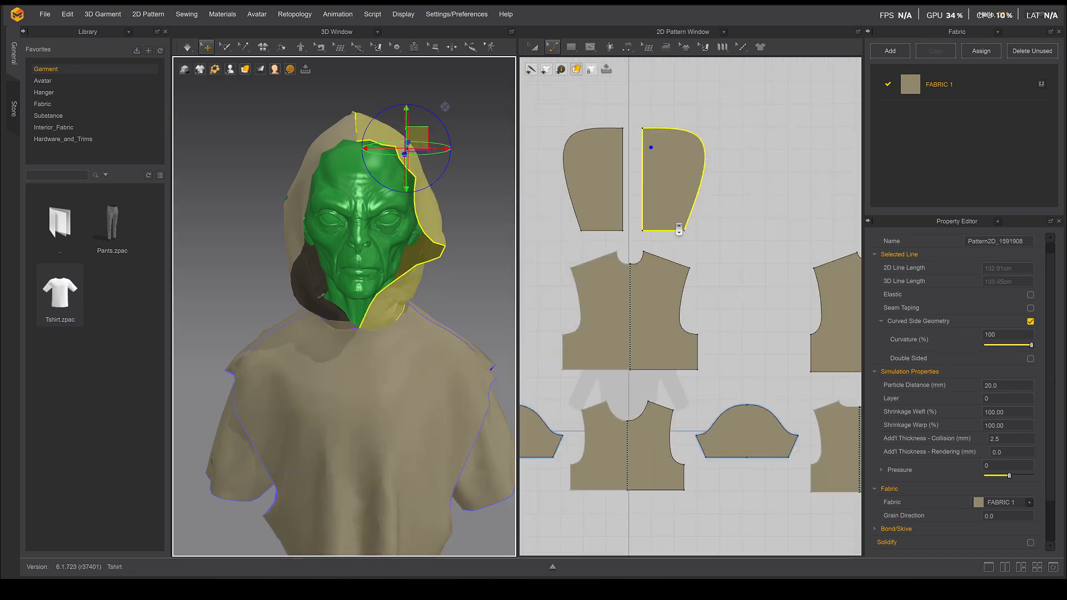
shift+click(606, 160)
click(987, 398)
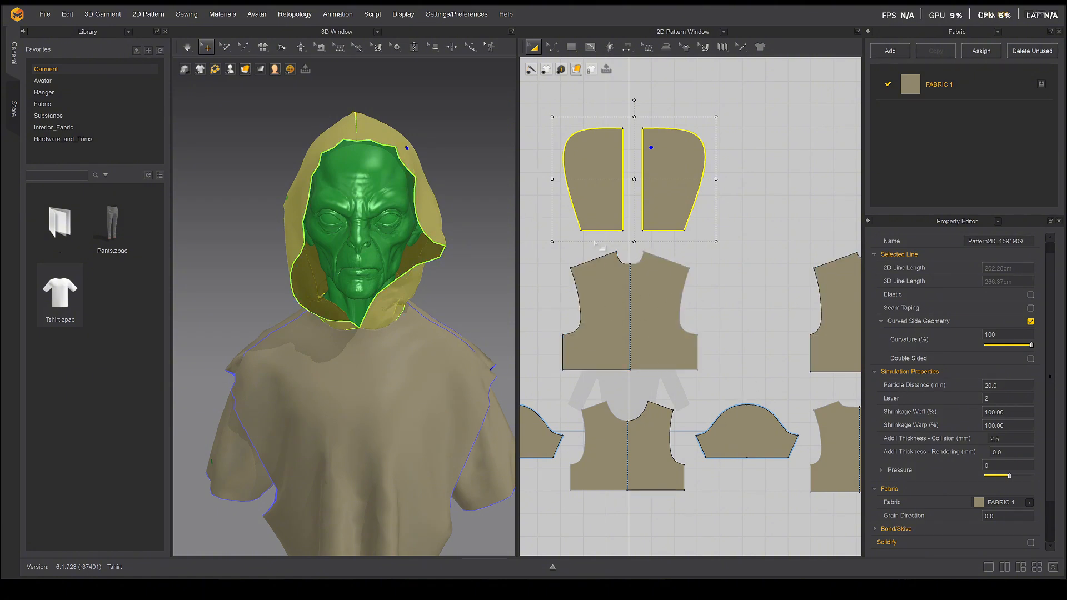
click(538, 105)
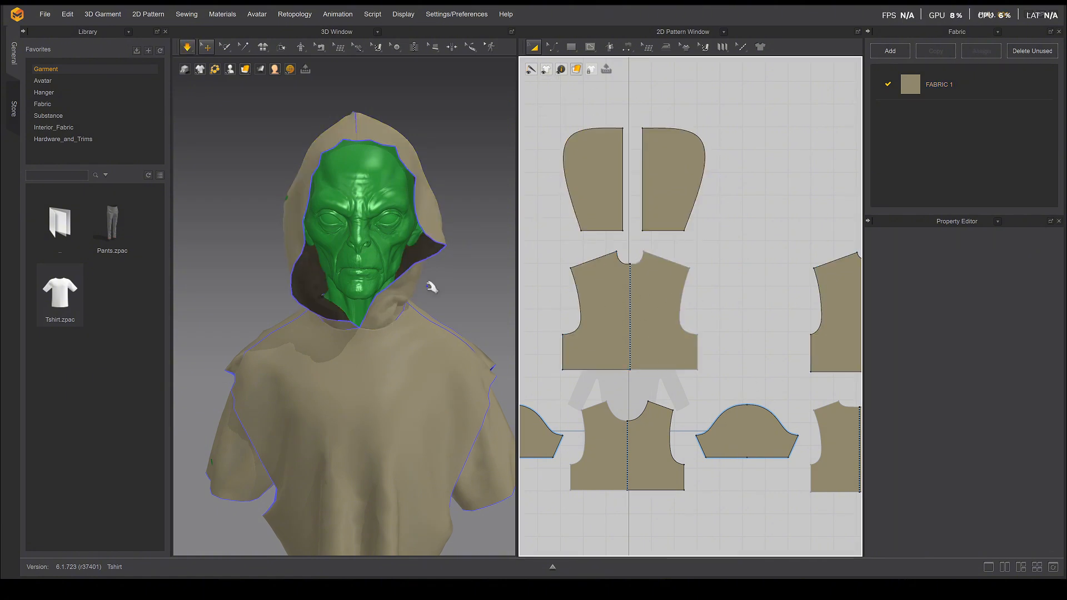
Pull the lower edge of the left hood panel at the neck during simulation and check the hood from behind
click(411, 319)
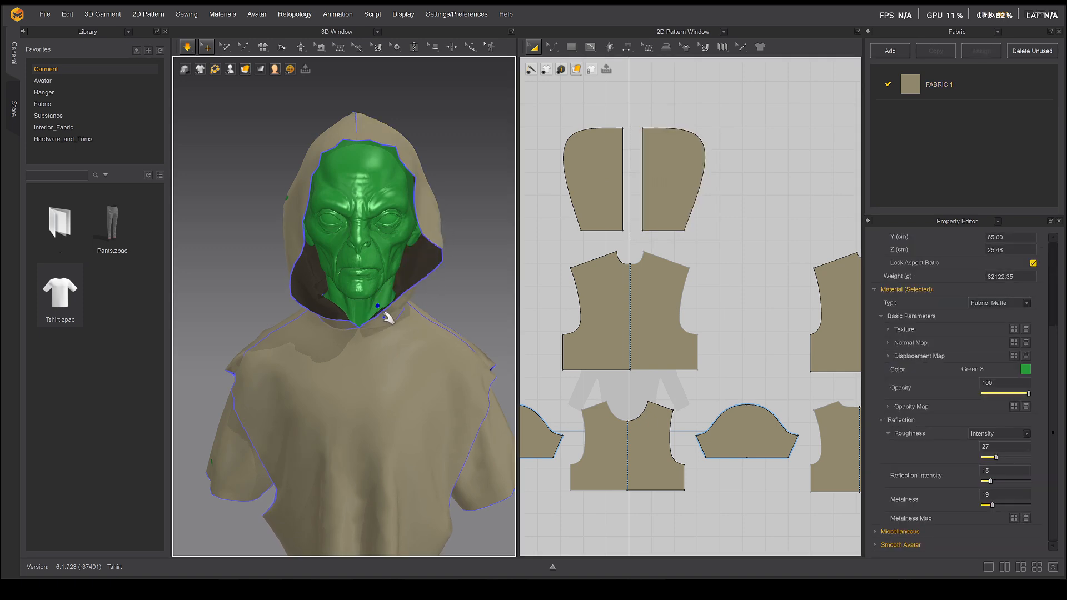
click(324, 320)
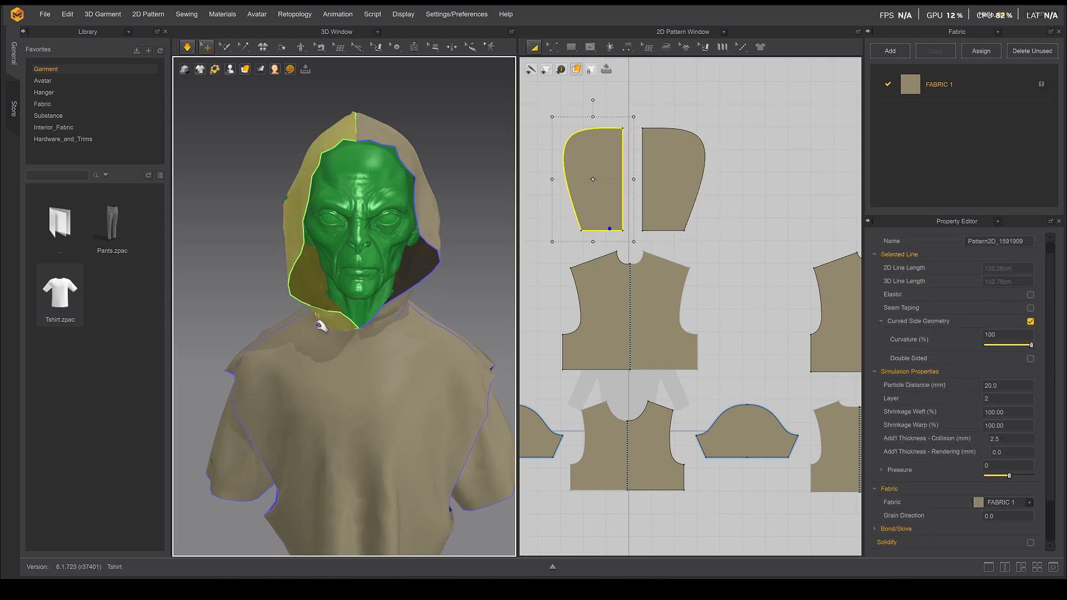
right_drag(238, 402, 349, 290)
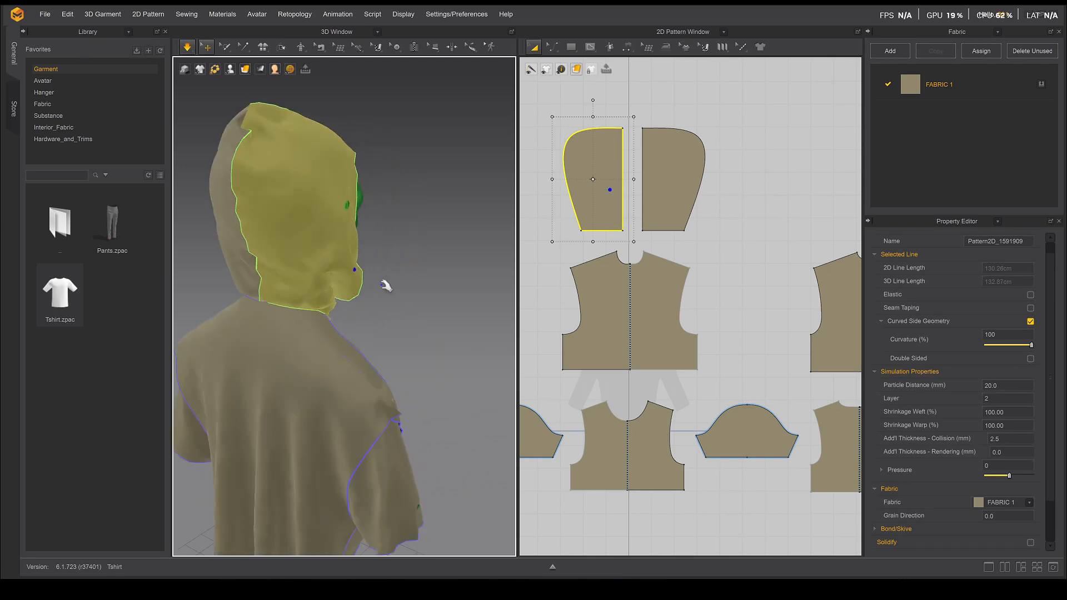
right_drag(402, 269, 344, 273)
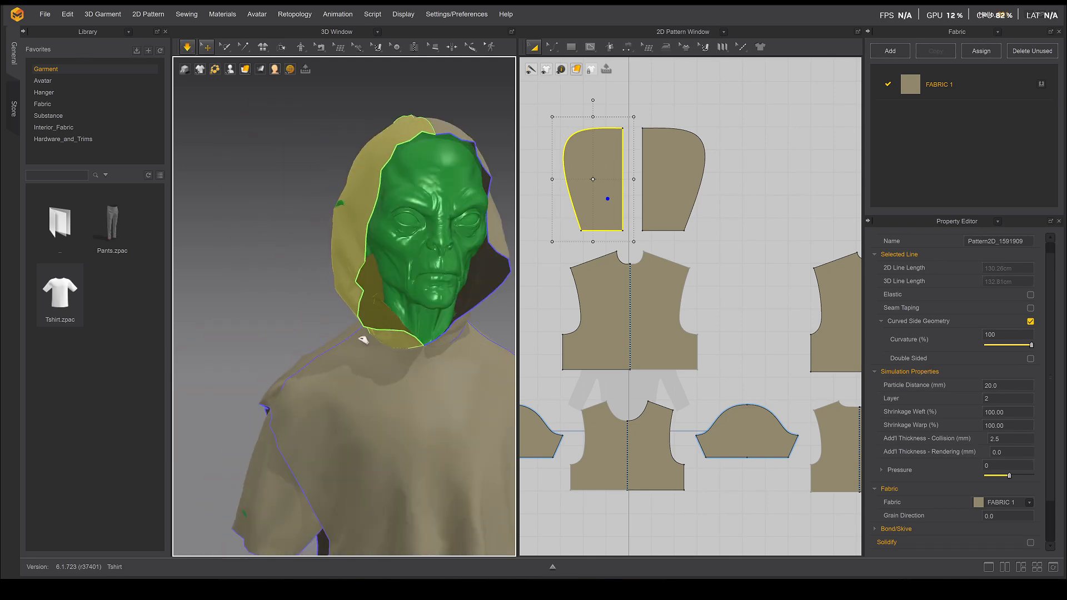
Pull the neck of the right hood panel and the front edge of the left panel into shape during simulation
click(477, 367)
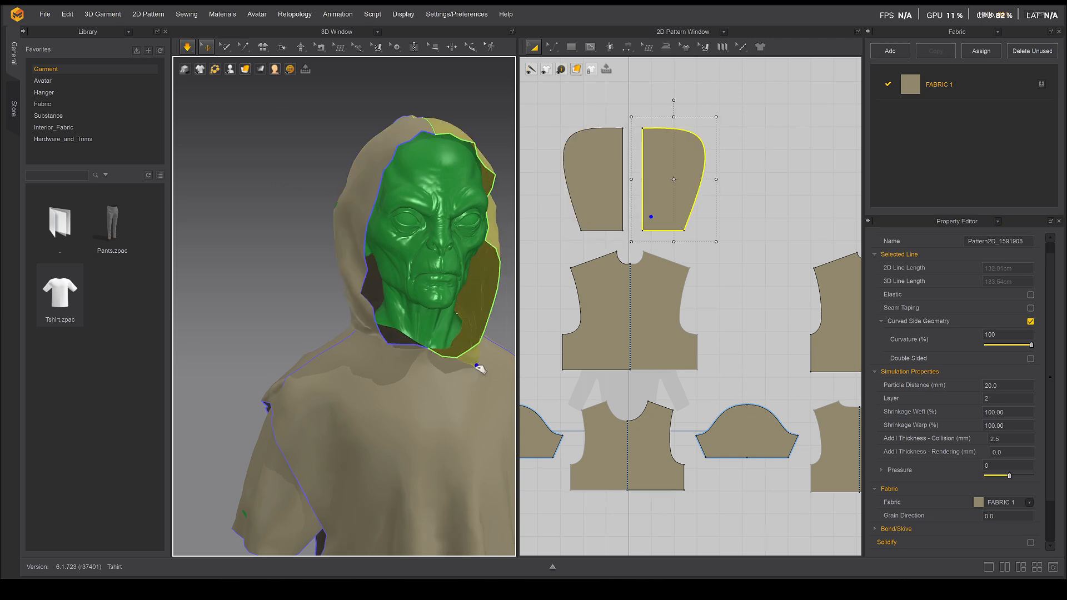
drag(476, 366, 476, 302)
right_drag(476, 302, 448, 302)
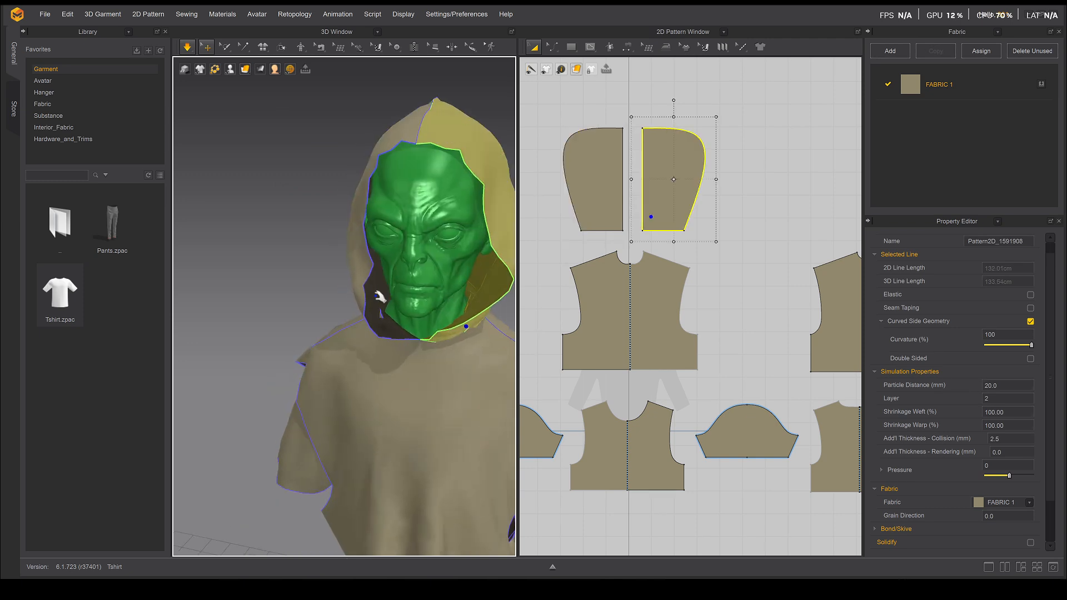
right_drag(377, 296, 405, 280)
drag(372, 260, 341, 263)
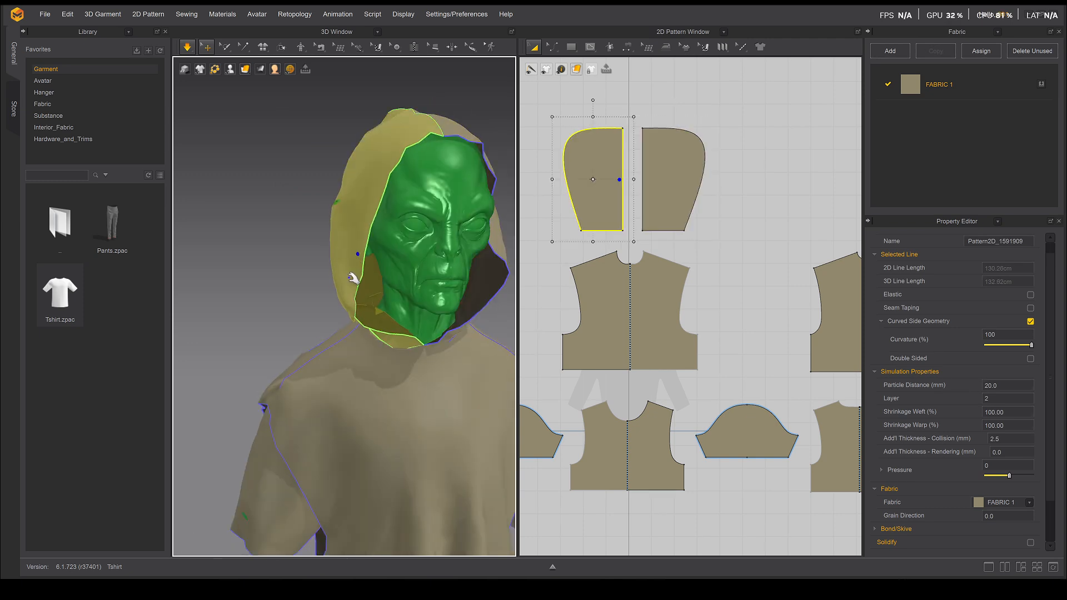
right_drag(354, 278, 307, 270)
Resume the simulation, pull the hood's top front edge over the forehead, and stop the simulation
click(238, 350)
scroll(317, 254, down, 4)
key(space)
drag(322, 308, 320, 337)
right_drag(323, 317, 343, 329)
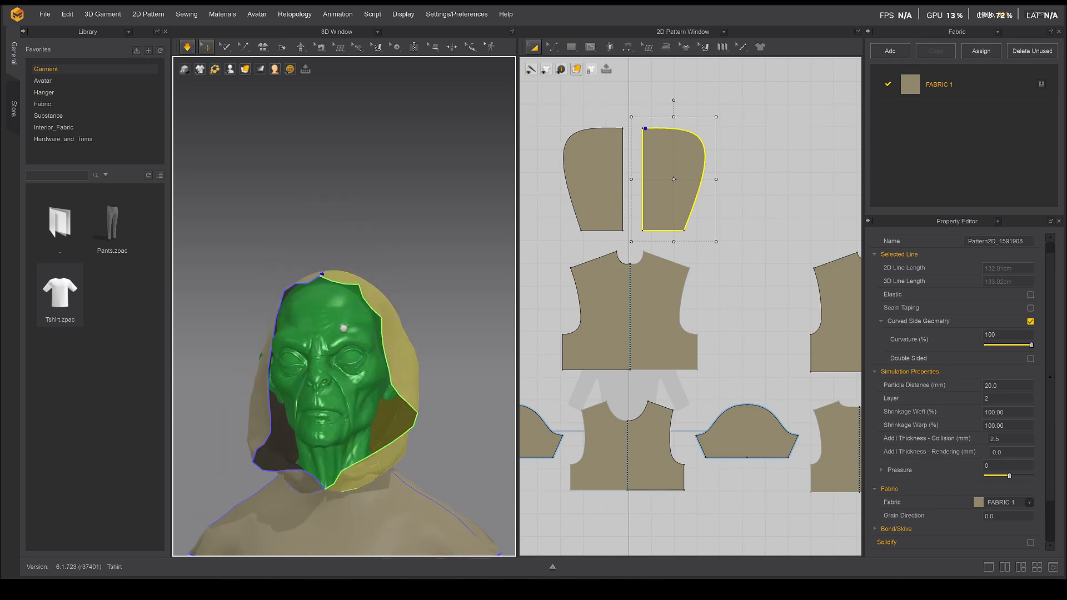
scroll(344, 328, down, 3)
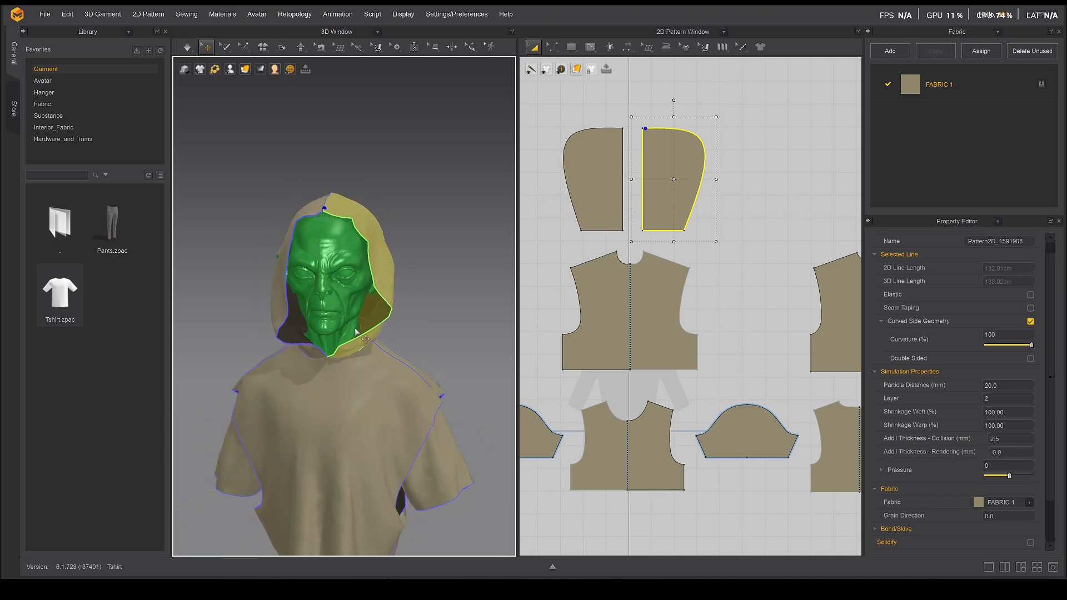
Set the particle distance of all the pattern pieces to 10 mm
scroll(722, 134, down, 5)
click(722, 131)
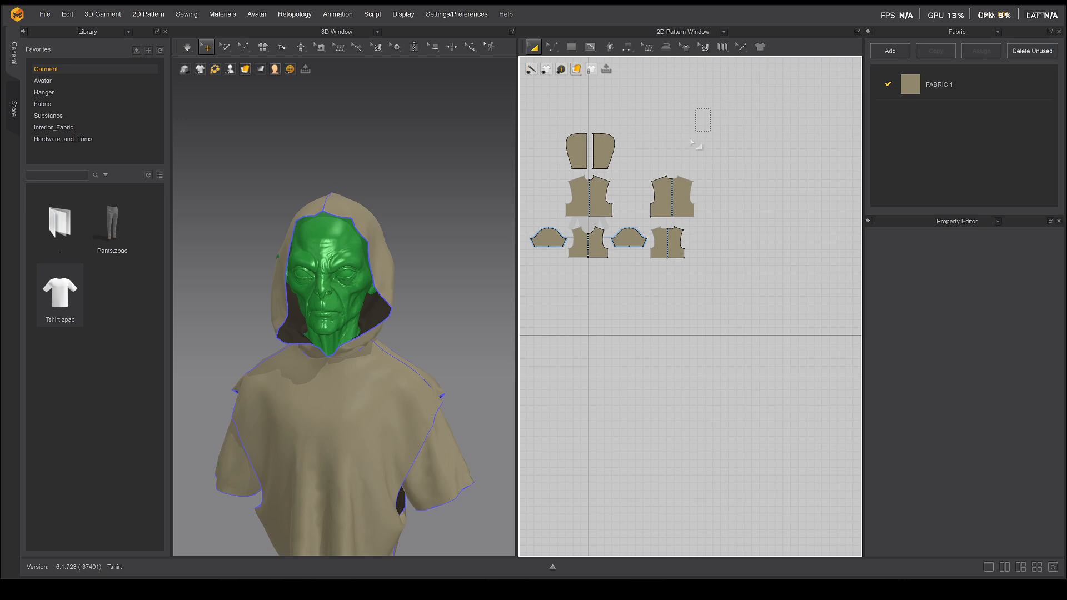
drag(691, 141, 527, 335)
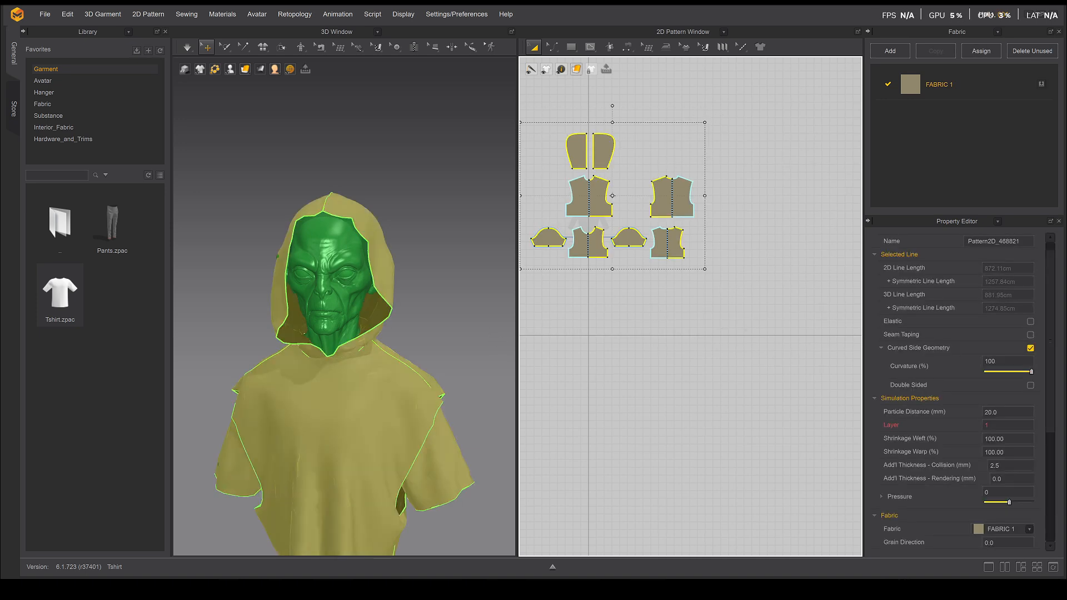
click(990, 415)
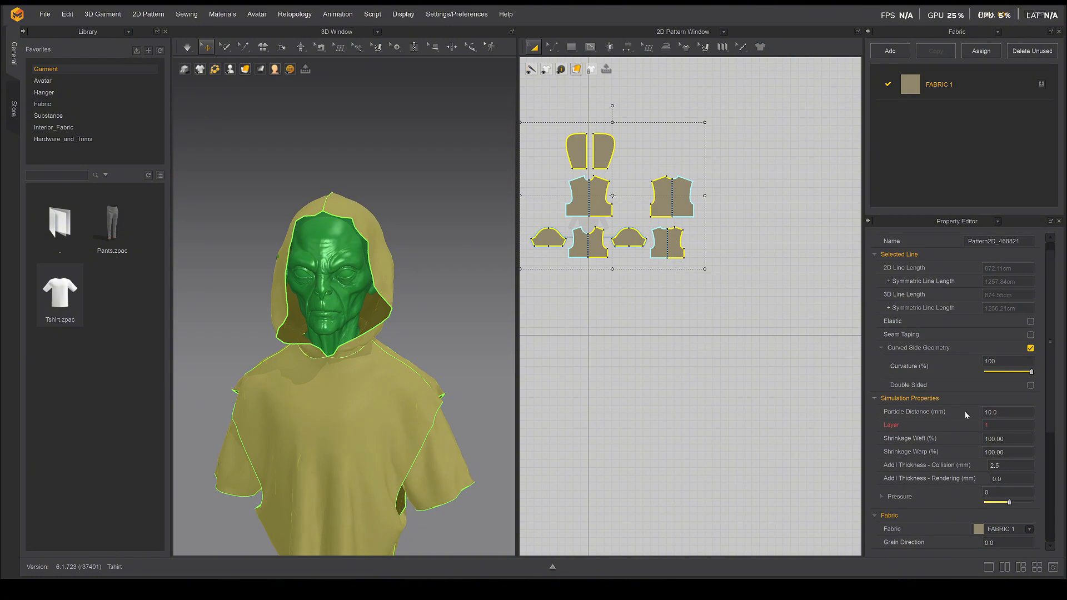
middle_drag(663, 370, 701, 377)
Simulate the whole garment with the finer mesh and check how the hood and shoulders drape
key(space)
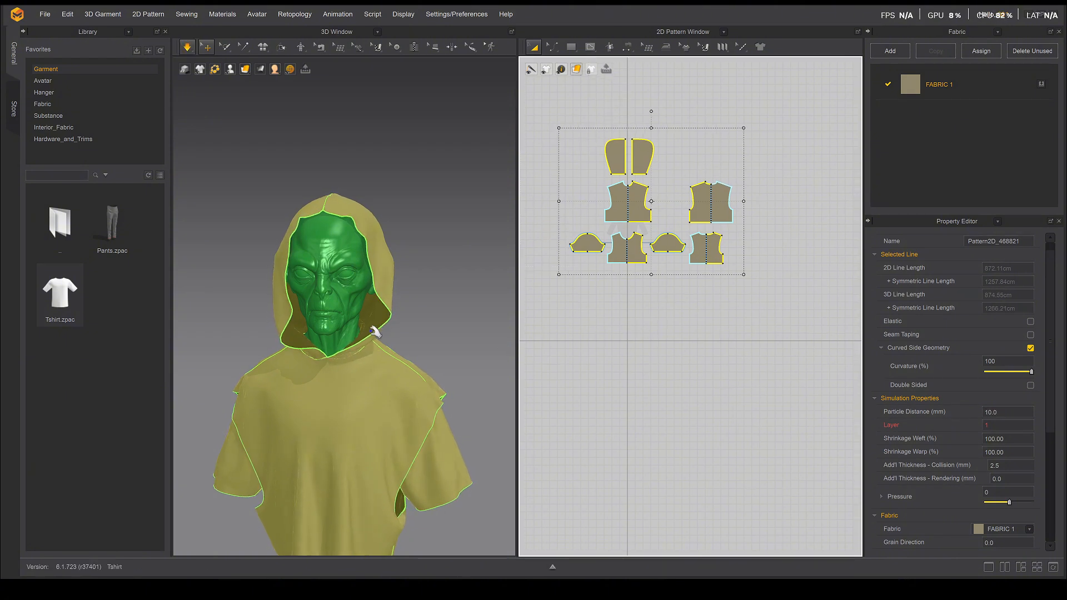
right_drag(428, 298, 371, 323)
middle_drag(371, 323, 427, 373)
mouse_move(427, 358)
right_down()
mouse_move(396, 364)
mouse_move(417, 360)
right_up()
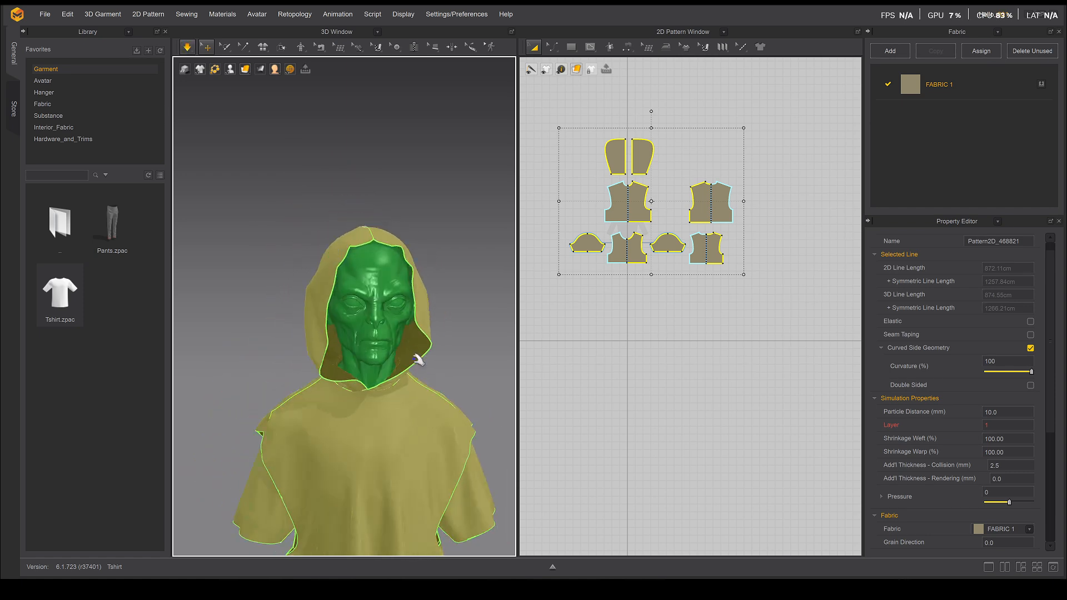
scroll(408, 360, down, 1)
scroll(411, 359, up, 2)
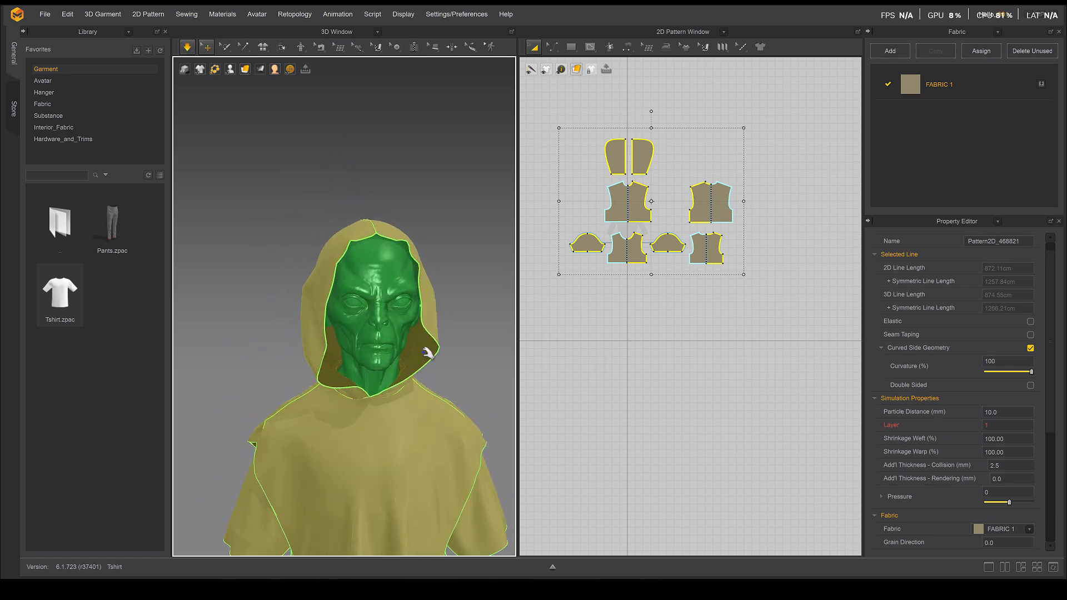
key(space)
key(space)
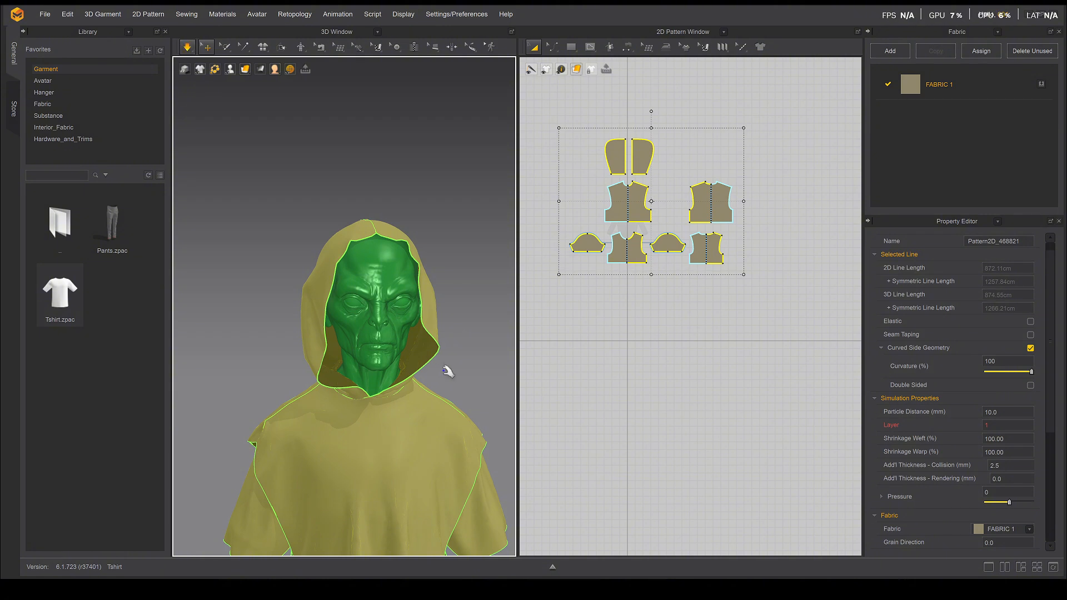
Pull the lower front edge of the right hood panel toward the neck during simulation and check it at an angle
drag(427, 382, 432, 387)
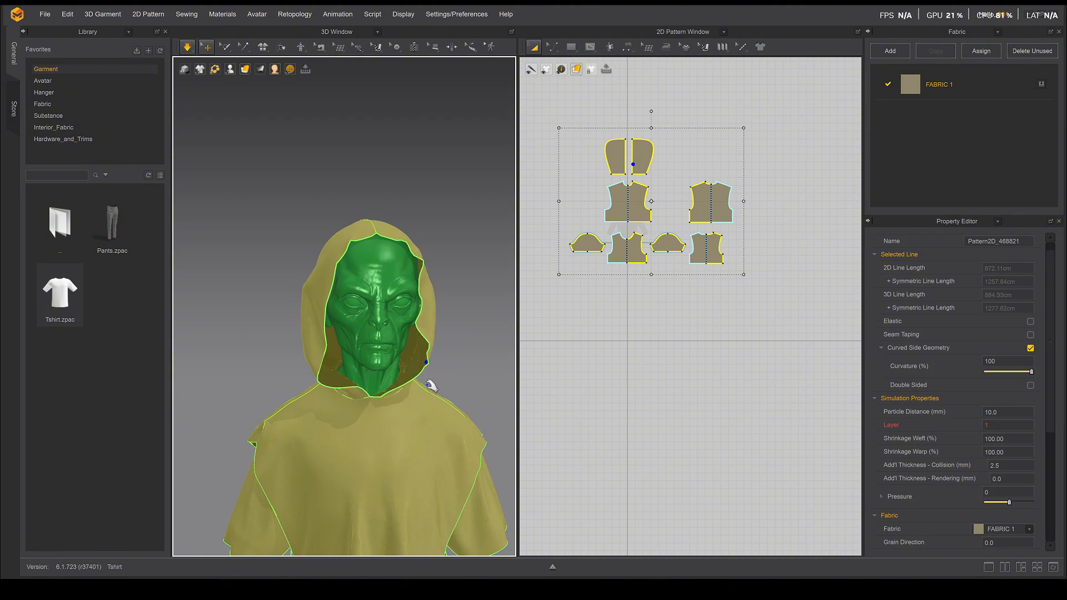
key(space)
right_drag(351, 368, 332, 368)
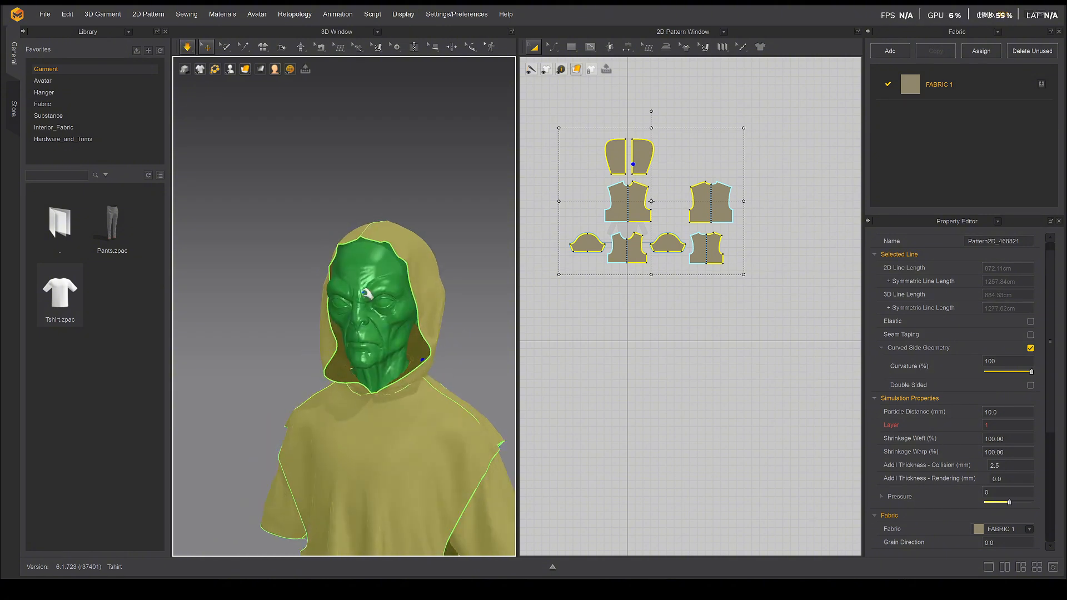
Pull the hood's front edges at the forehead and beside the neck during simulation, and stop the simulation
right_drag(398, 256, 402, 321)
key(space)
drag(369, 324, 362, 359)
drag(422, 336, 419, 364)
right_drag(330, 349, 337, 381)
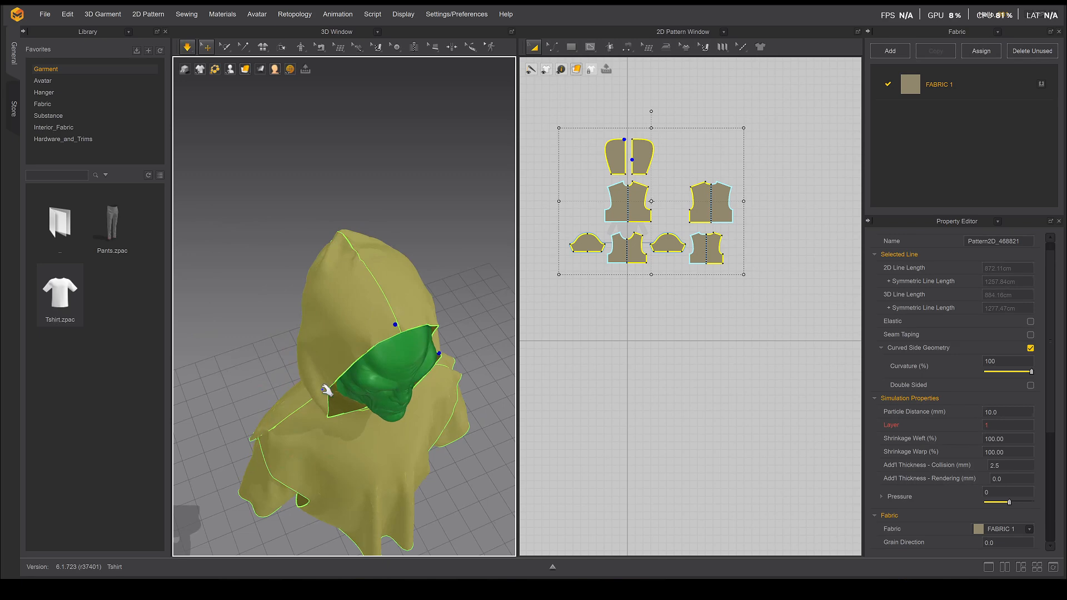
drag(326, 431, 325, 416)
key(2)
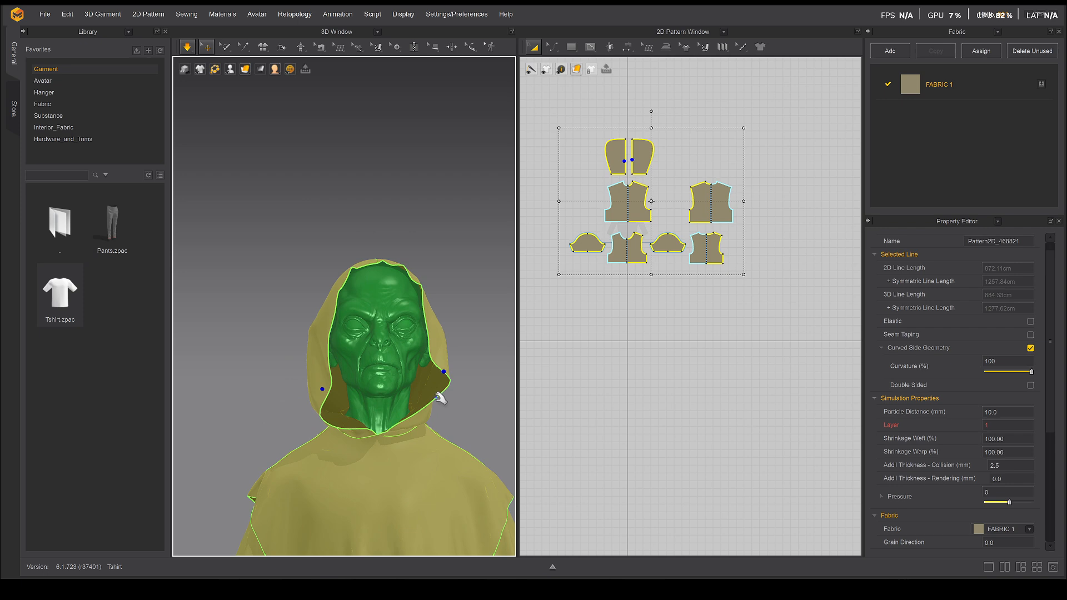
key(space)
click(439, 251)
Examine the drape of the hood, shoulders and lower robe from the front and at an angle
right_drag(430, 301, 401, 313)
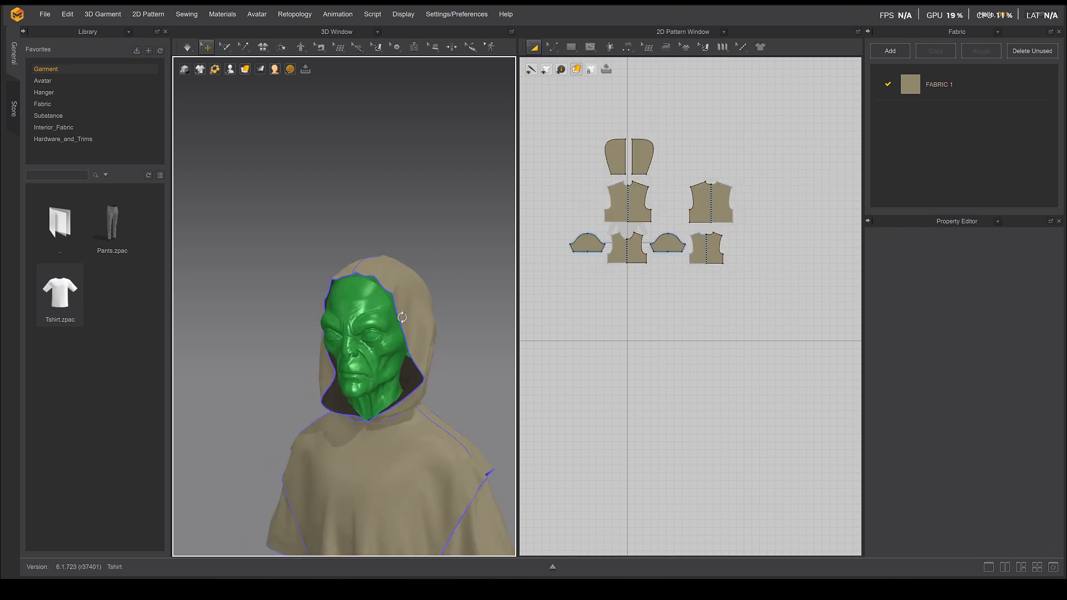
middle_drag(401, 375, 407, 300)
right_drag(408, 301, 413, 307)
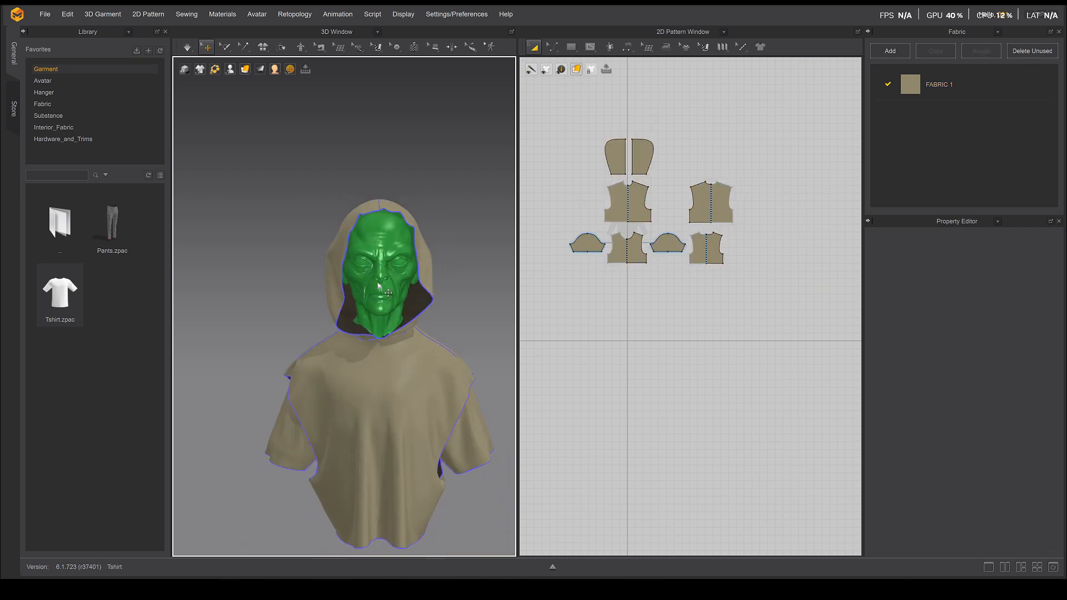
right_drag(439, 385, 434, 307)
scroll(378, 249, up, 3)
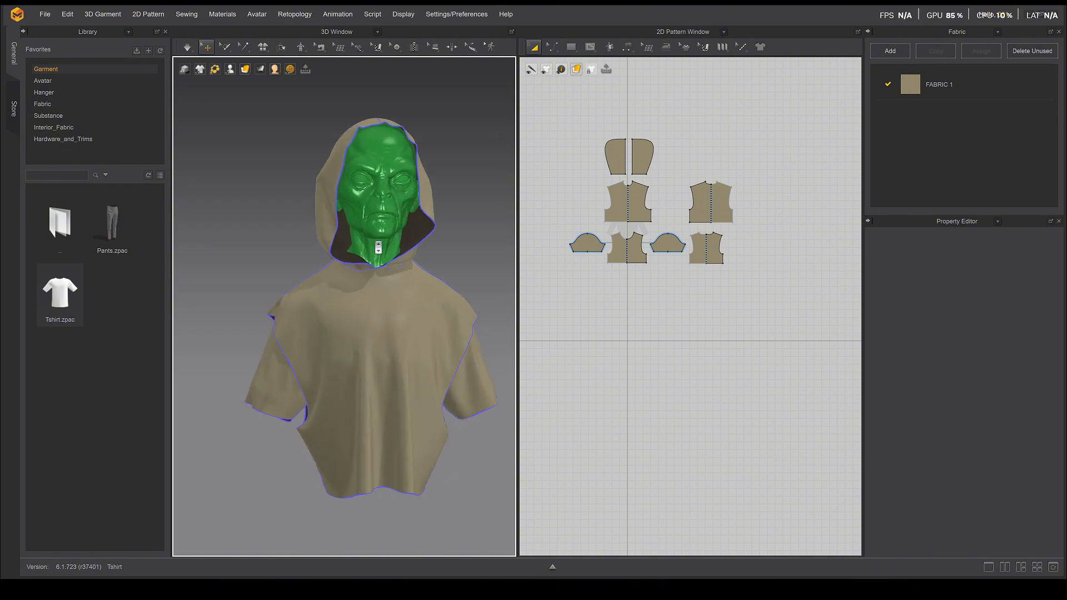
right_drag(391, 250, 376, 253)
middle_drag(382, 217, 346, 335)
scroll(346, 334, up, 1)
right_drag(345, 334, 343, 324)
middle_drag(432, 340, 443, 325)
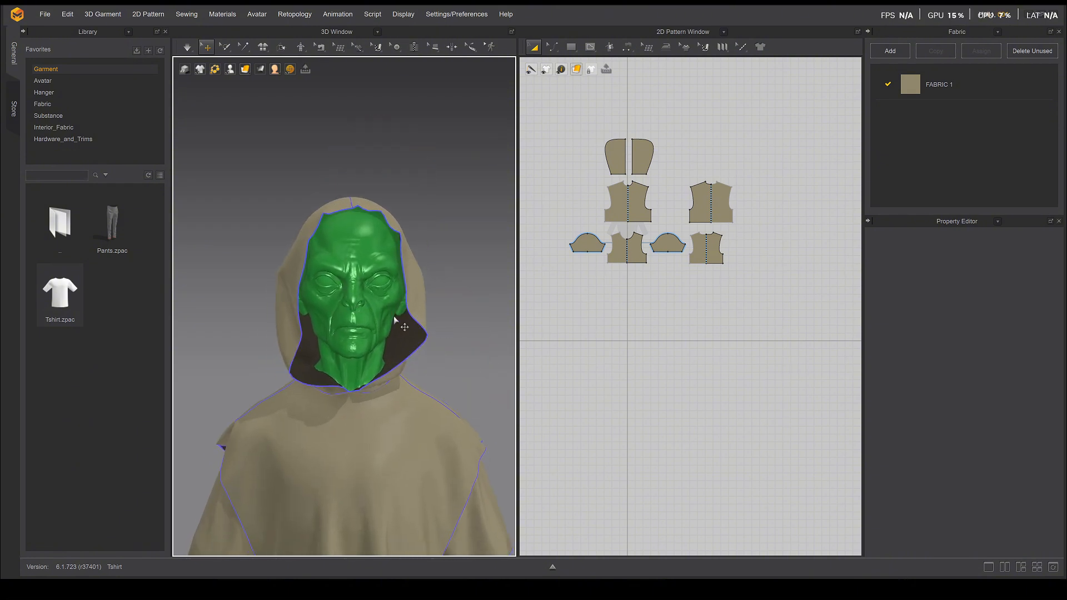
scroll(393, 316, up, 1)
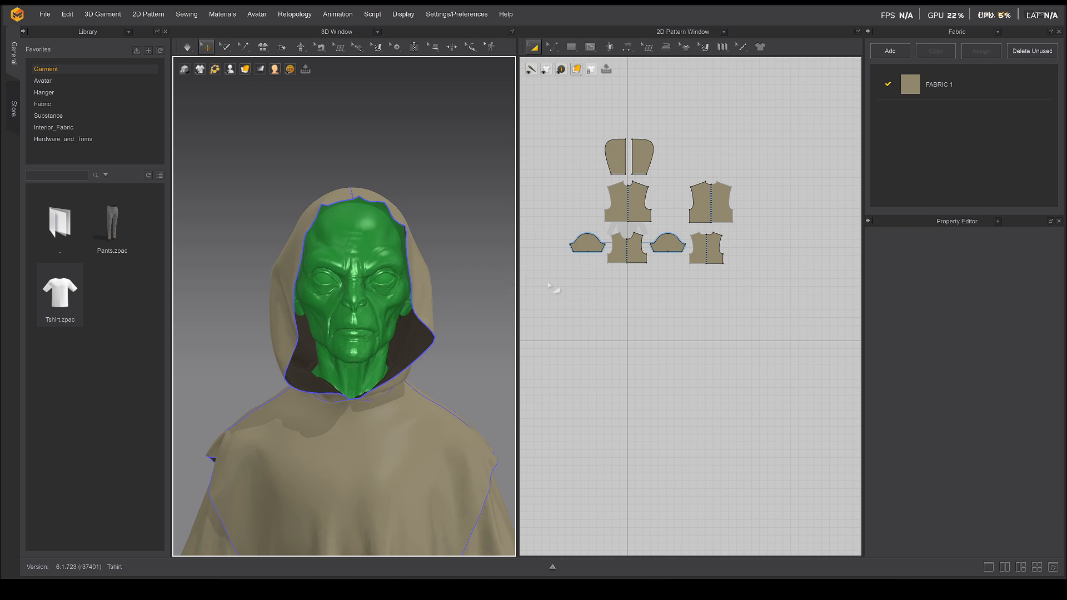
Select all the pattern pieces and display the garment as Mesh to inspect its density over the head and shoulders
drag(754, 117, 537, 332)
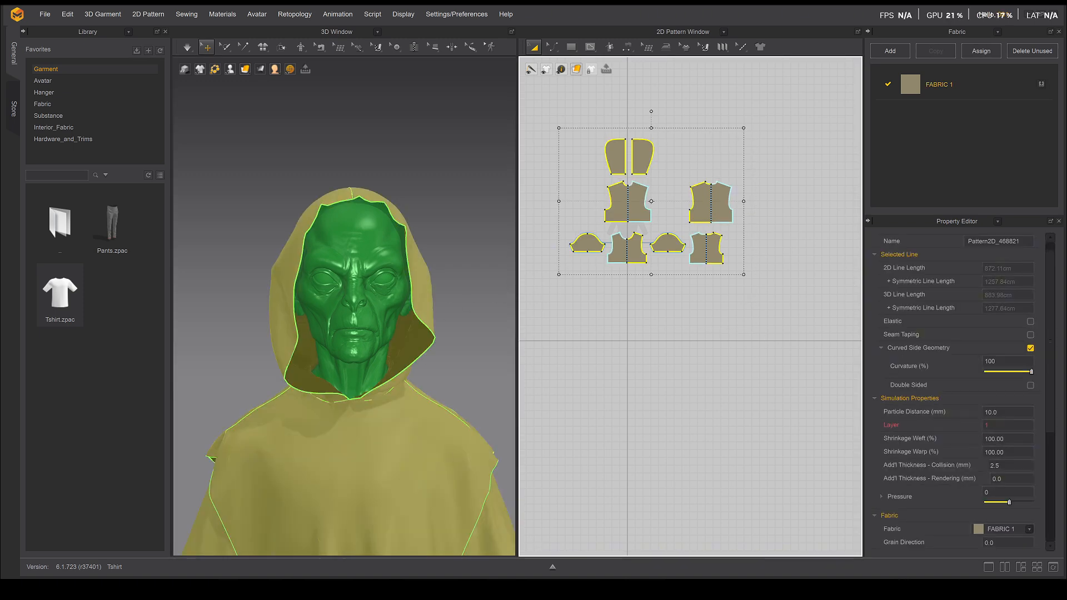
scroll(934, 465, up, 1)
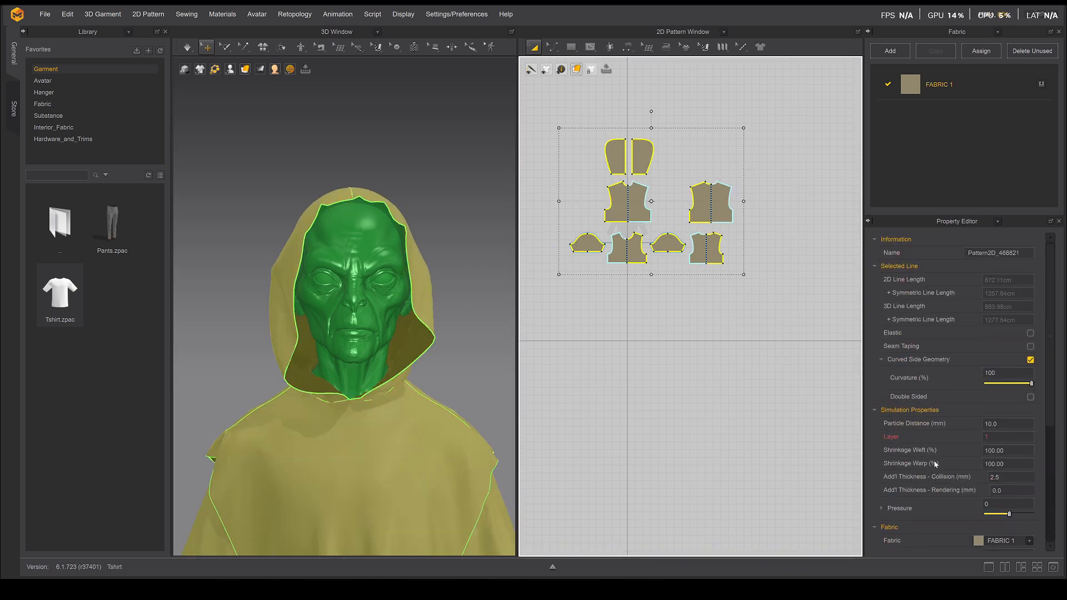
click(456, 351)
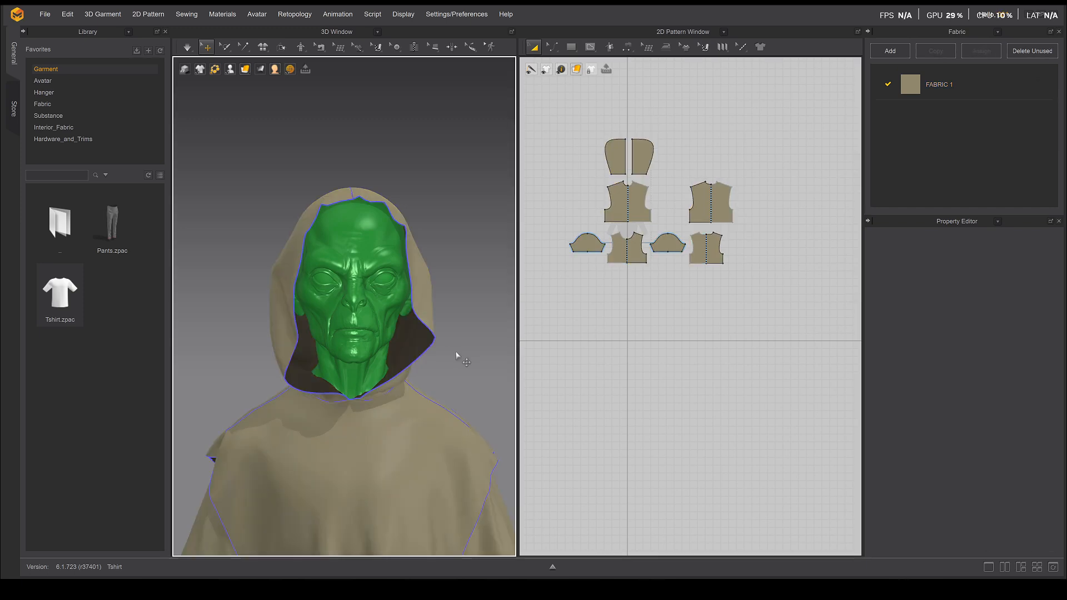
drag(769, 136, 556, 323)
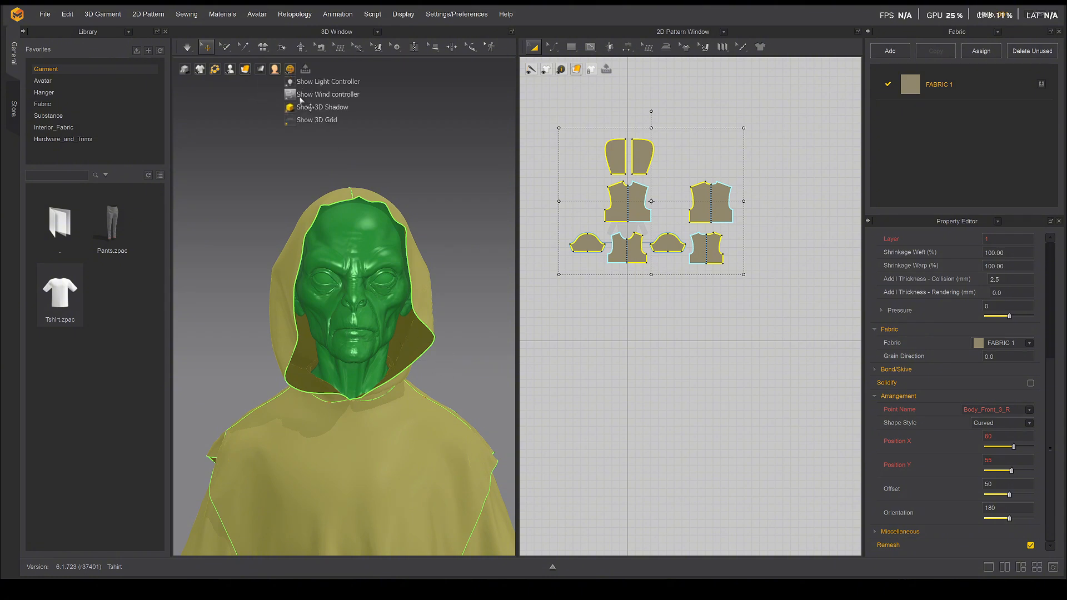
mouse_move(246, 72)
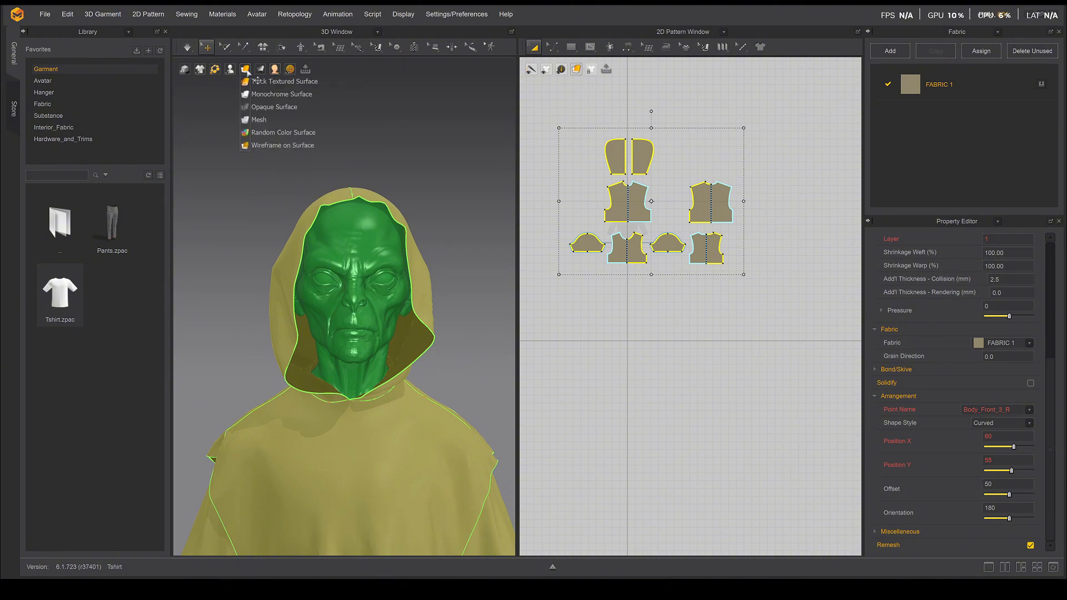
click(258, 118)
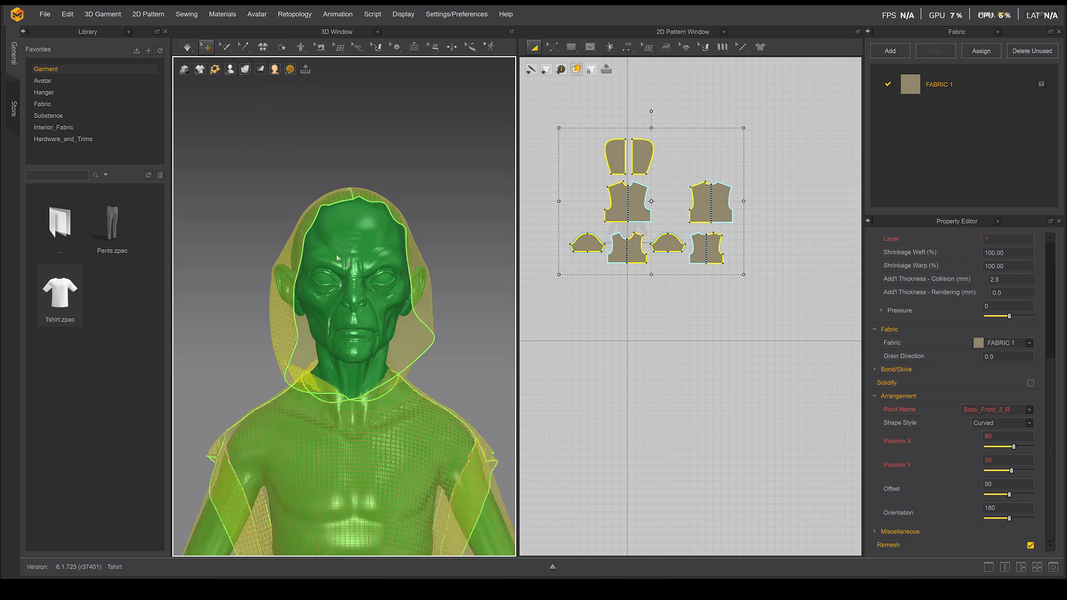
right_drag(411, 405, 368, 269)
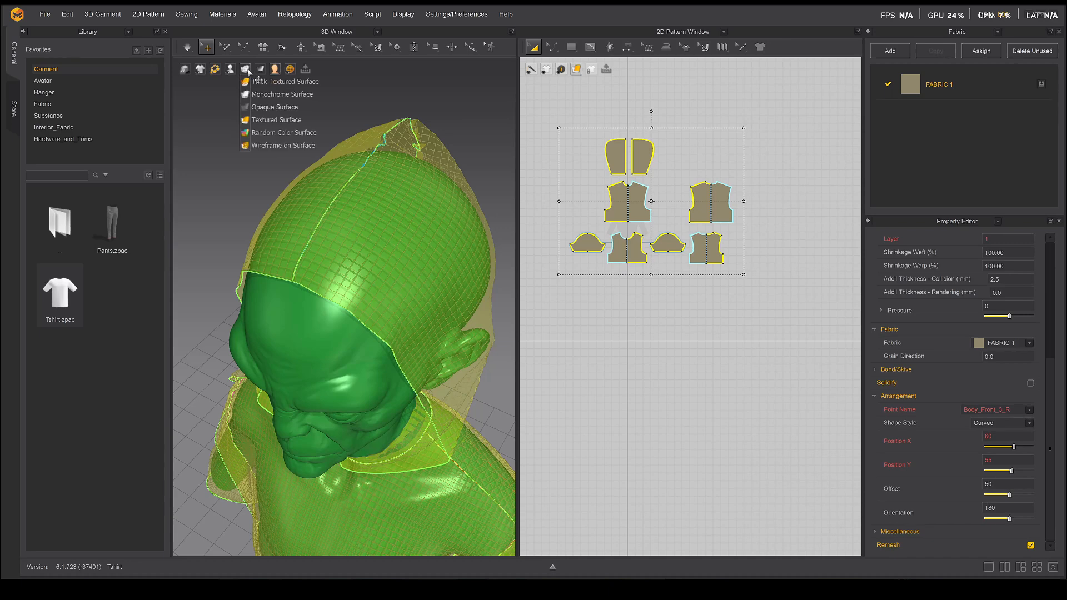
Display the garment as Thick Textured Surface and check the hood from the front and at an angle
click(256, 80)
click(255, 83)
right_drag(319, 232, 346, 205)
scroll(408, 206, down, 4)
click(452, 195)
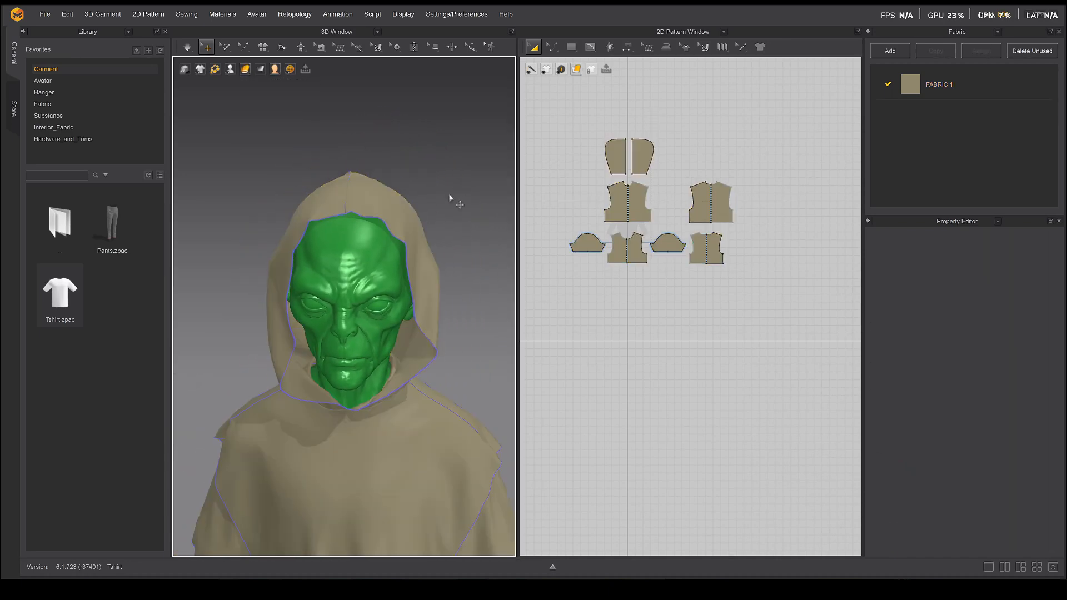
right_drag(451, 197, 397, 264)
Set the particle distance of all the pattern pieces to 5 mm
scroll(655, 302, down, 3)
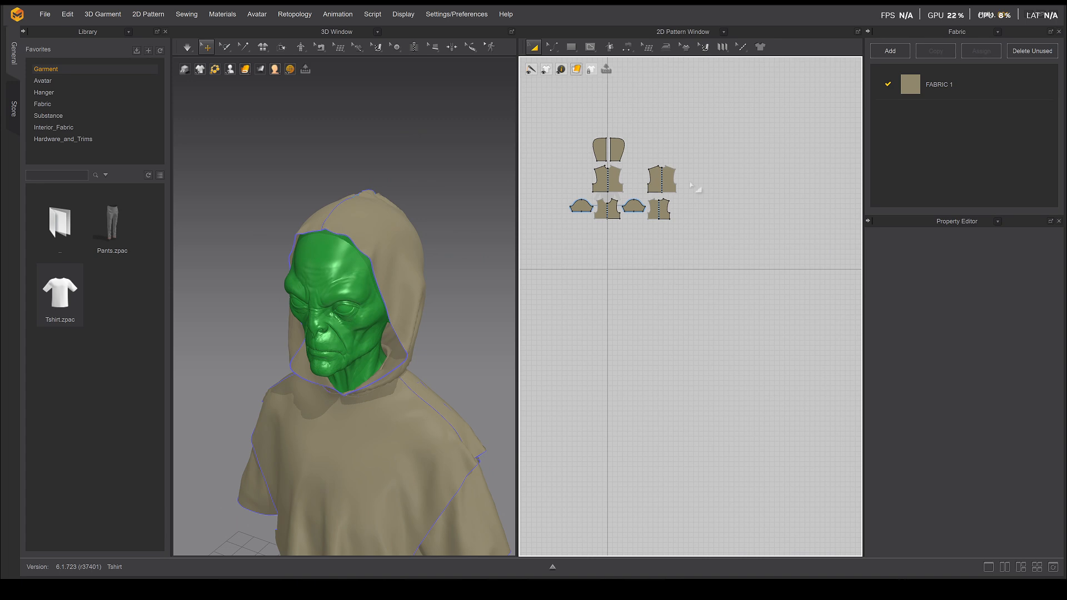
key(ctrl+a)
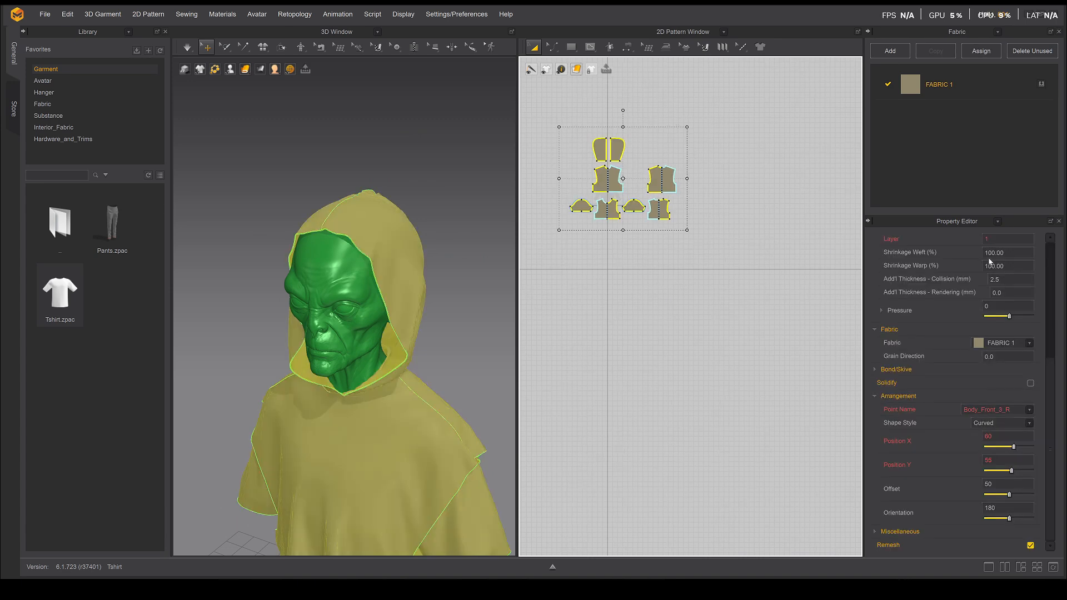
scroll(1000, 355, up, 3)
click(1001, 359)
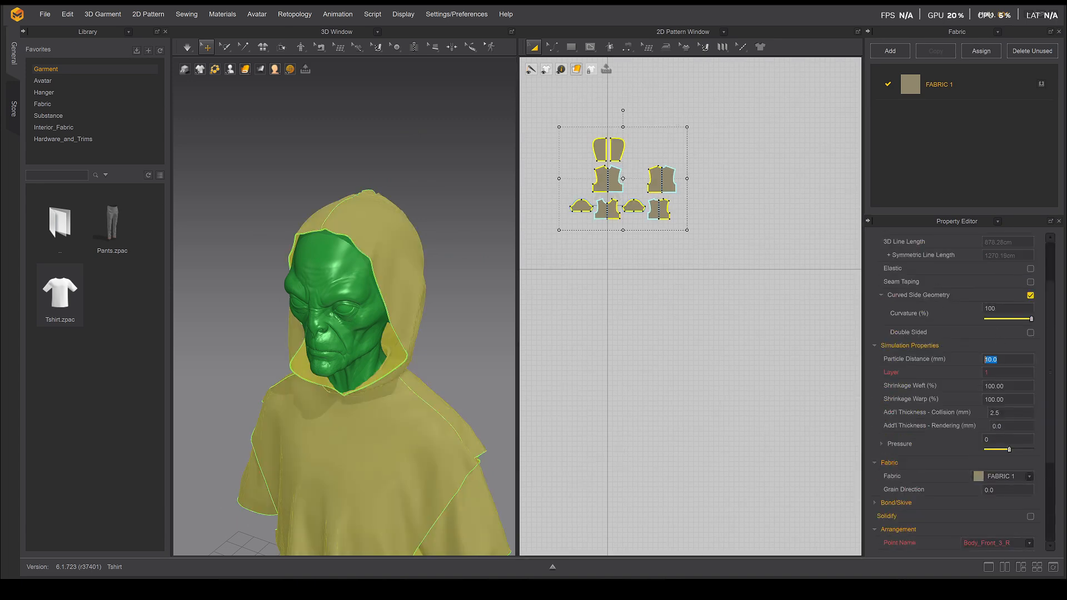
key(Return)
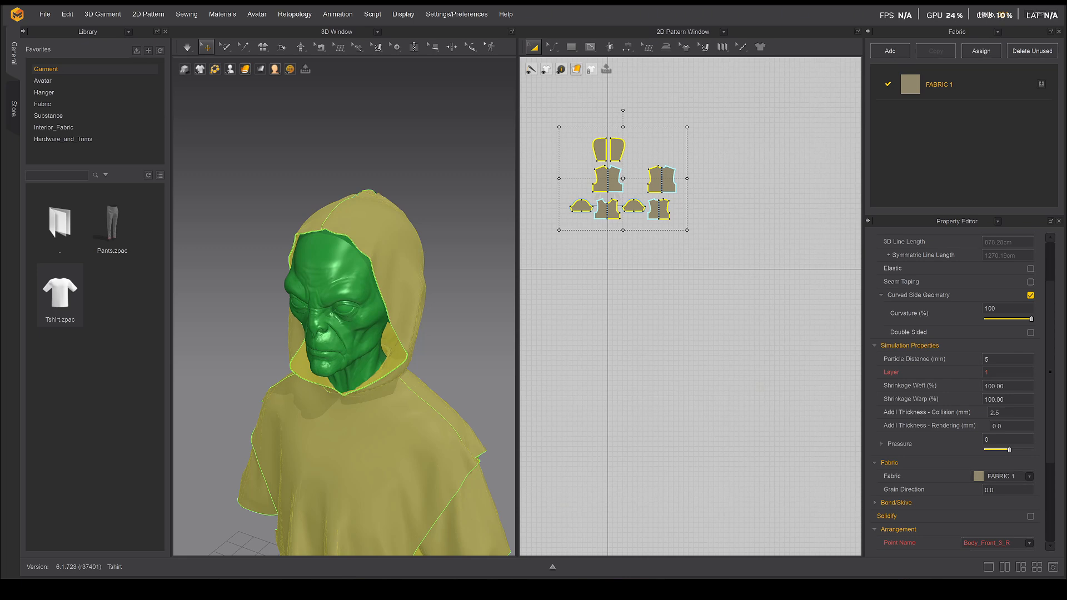
click(617, 195)
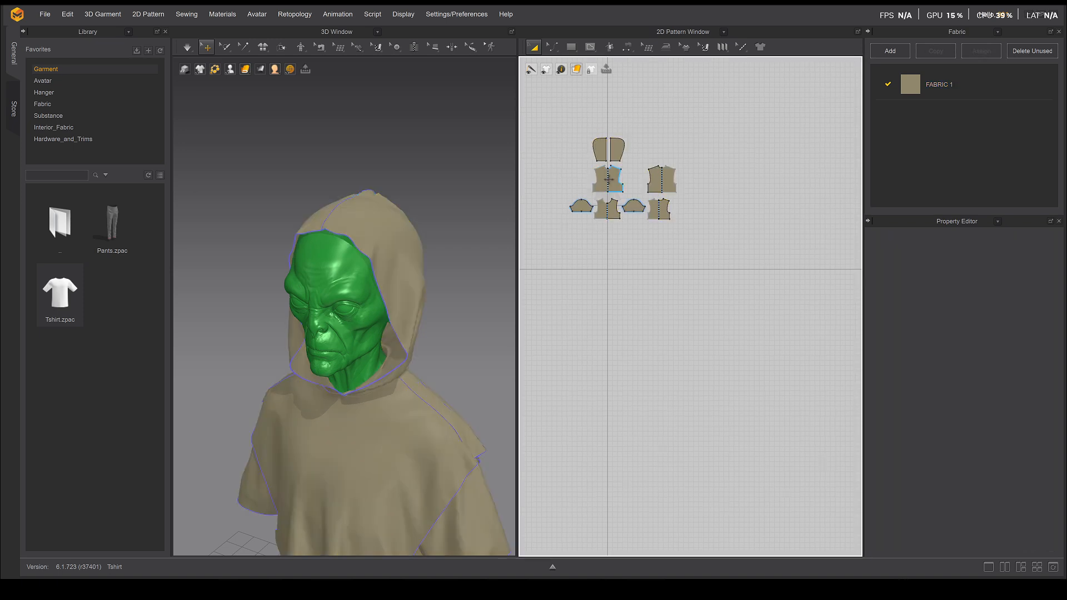
Simulate the garment with the 5 mm mesh and check the hood and shoulders from the front
scroll(599, 160, up, 5)
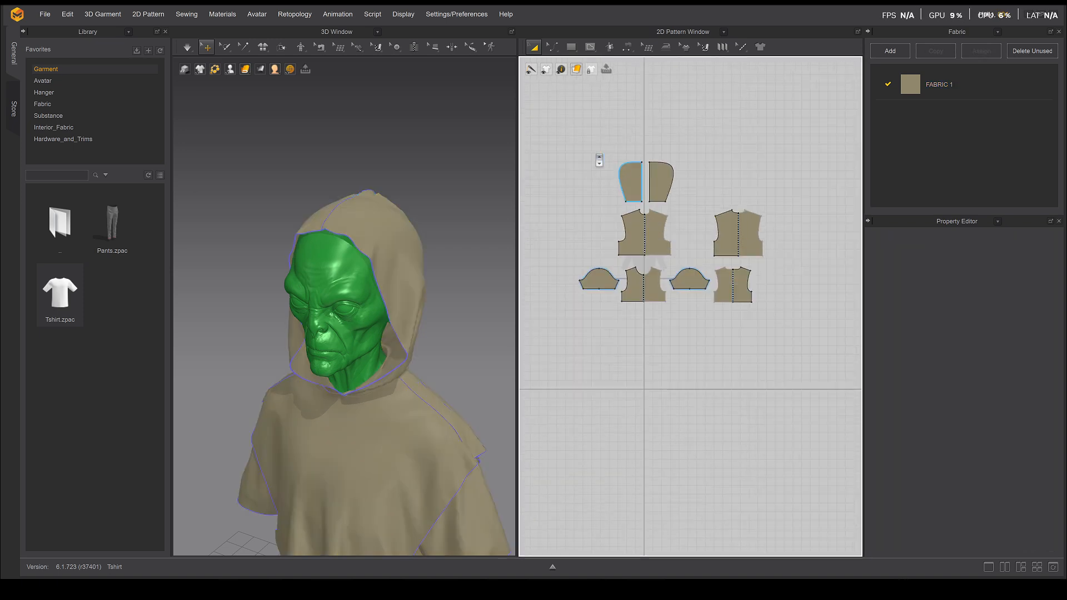
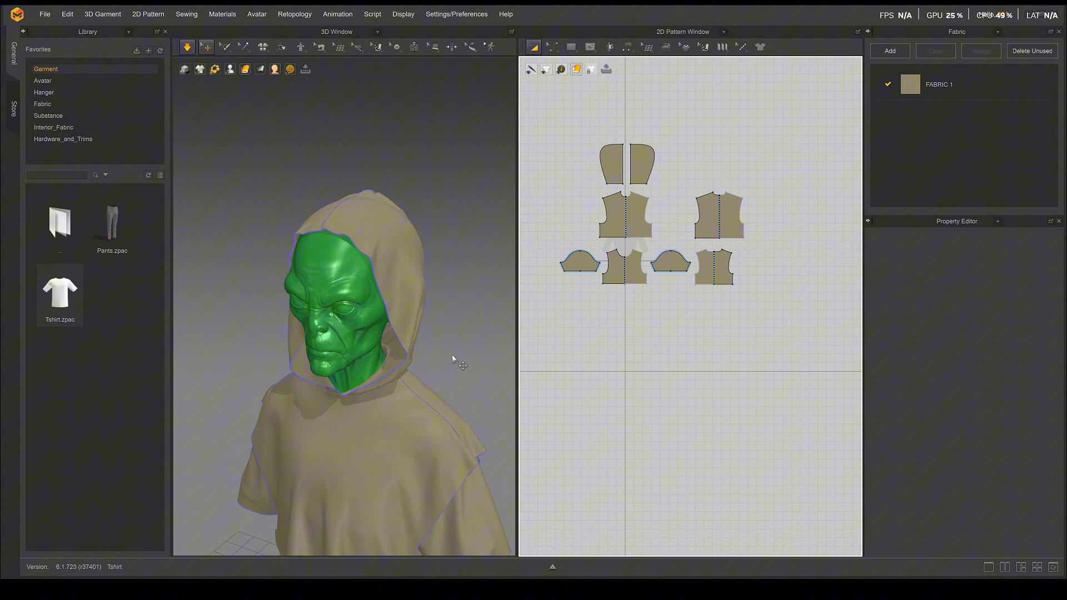
key(space)
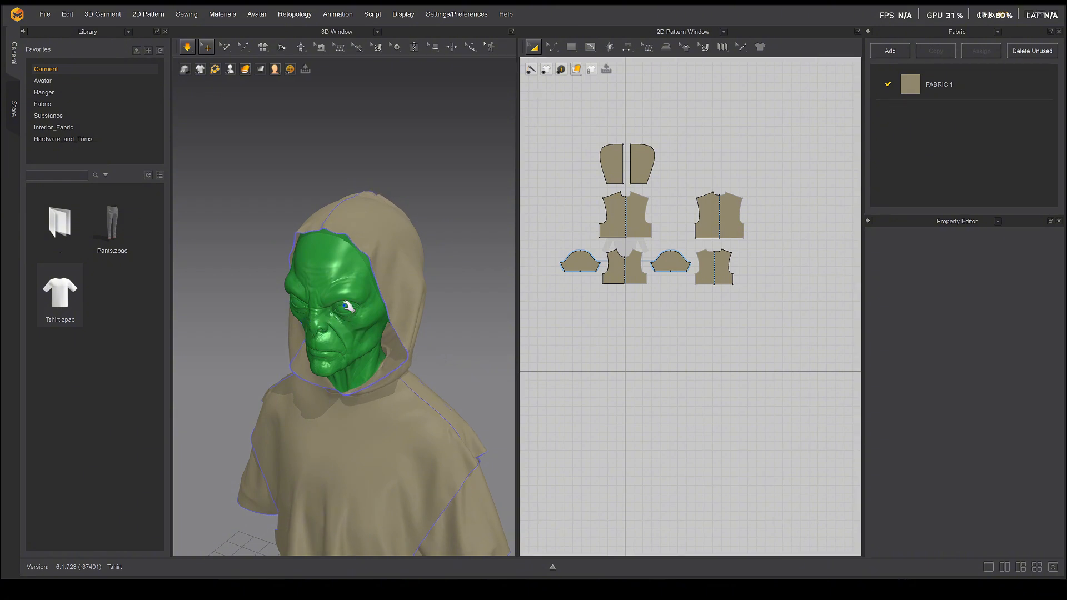
key(space)
right_drag(345, 308, 320, 312)
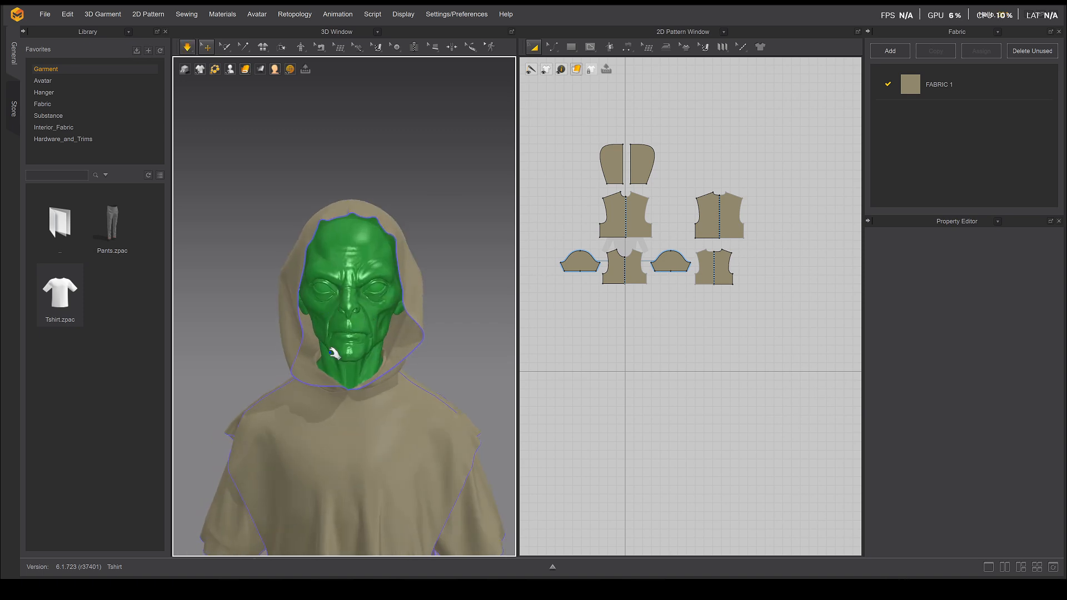
middle_drag(362, 413, 358, 381)
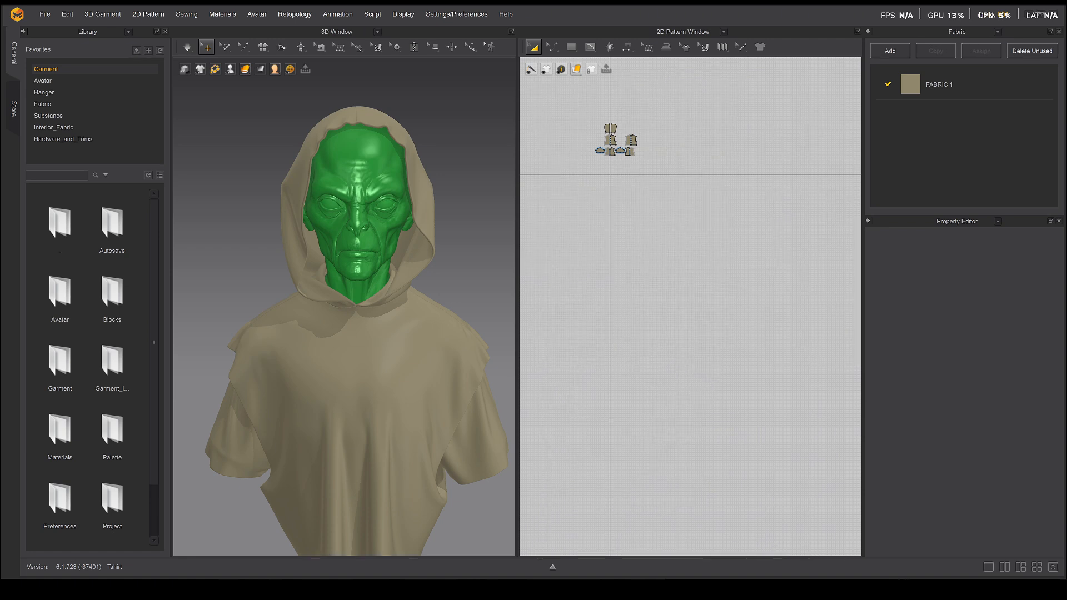
Check the simulation properties of the front cape piece and the material settings of FABRIC 1
click(429, 369)
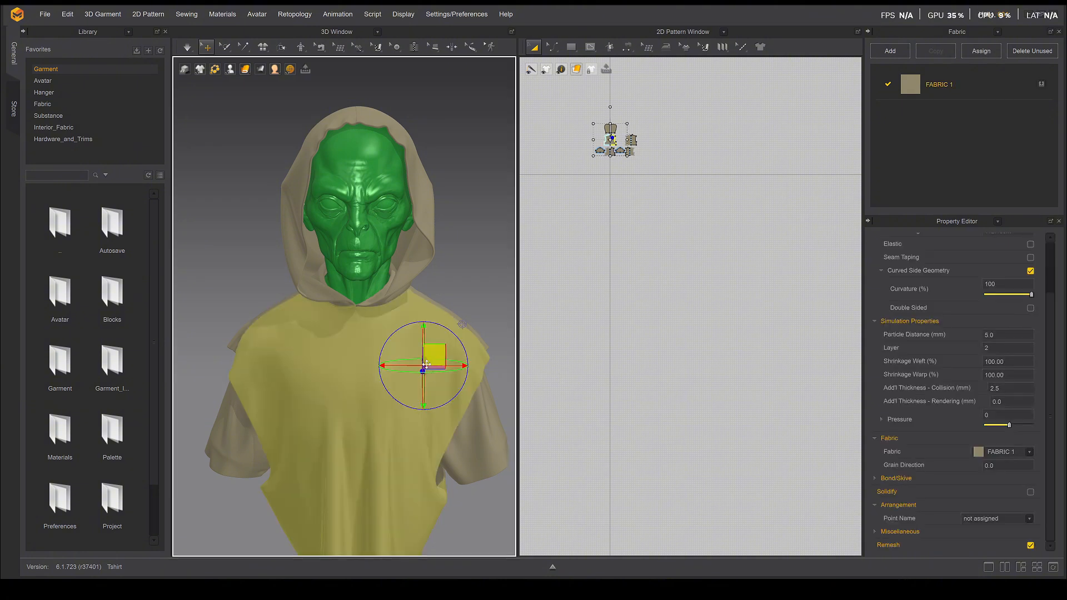
click(657, 209)
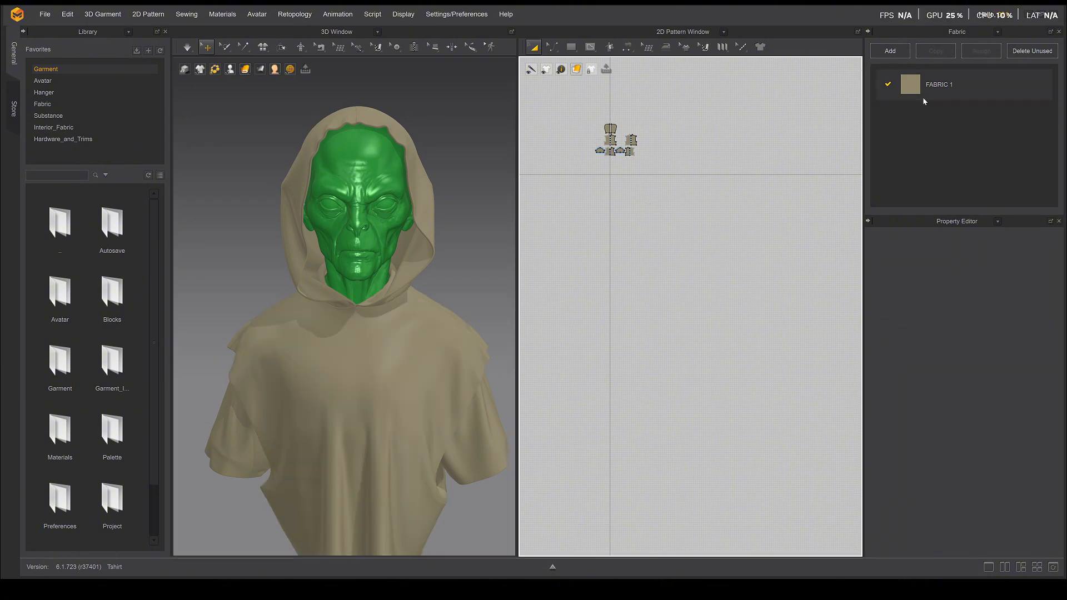
click(936, 91)
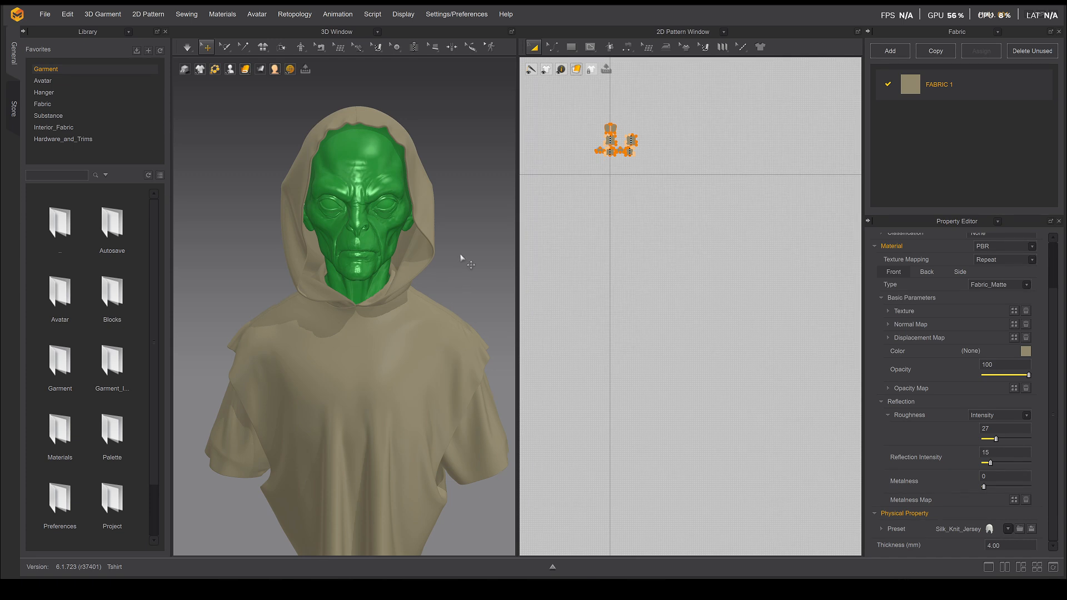
click(441, 131)
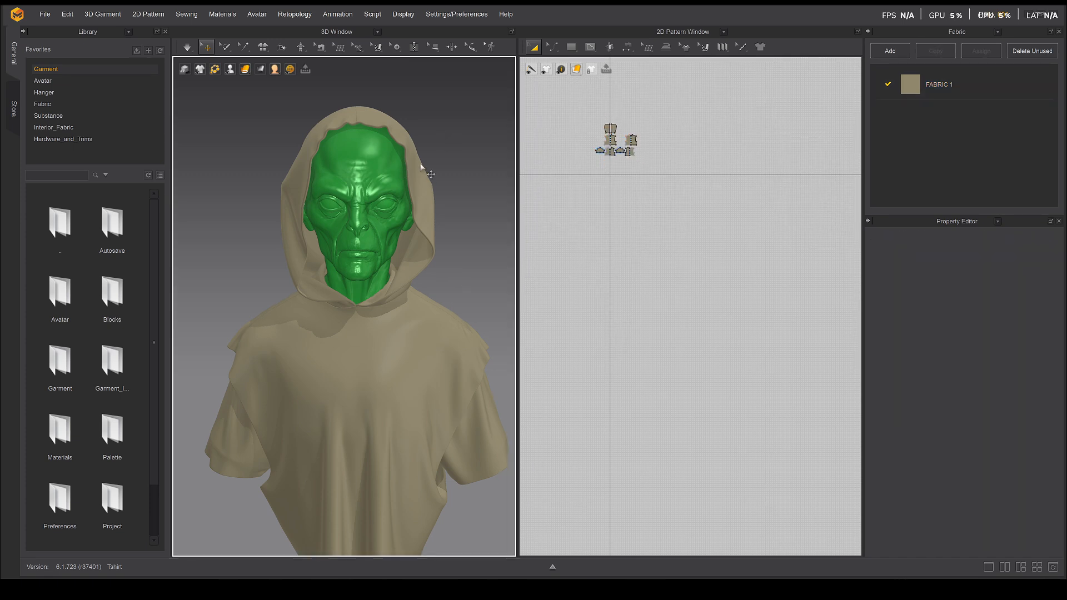
Examine the simulated hood and robe from several angles and check the simulation properties of one hood panel
right_drag(420, 167, 322, 308)
middle_drag(342, 295, 357, 231)
right_drag(357, 231, 404, 211)
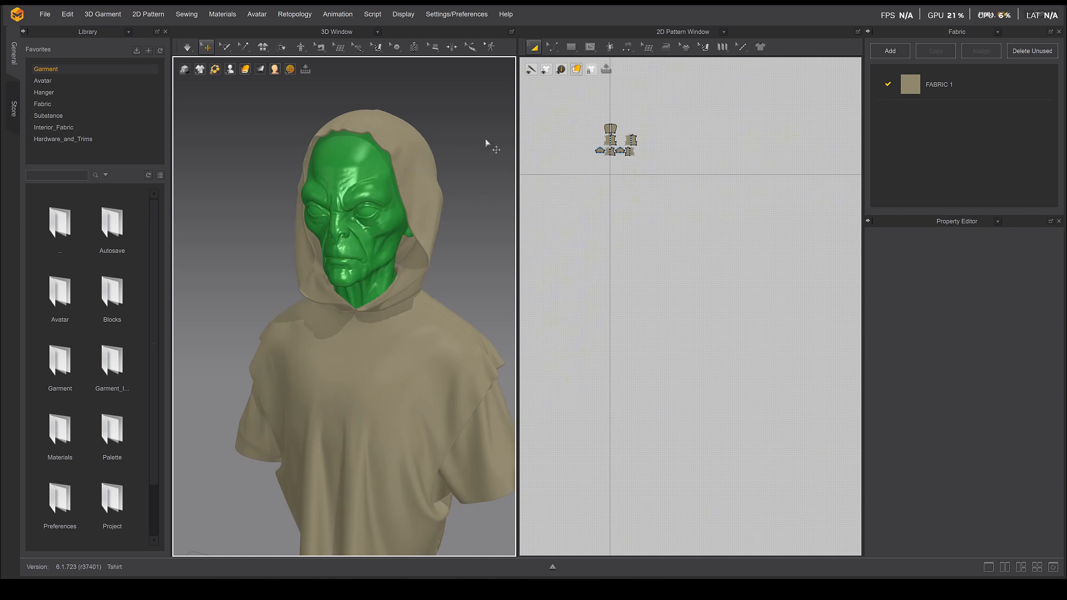
middle_drag(609, 140, 613, 149)
scroll(614, 149, up, 4)
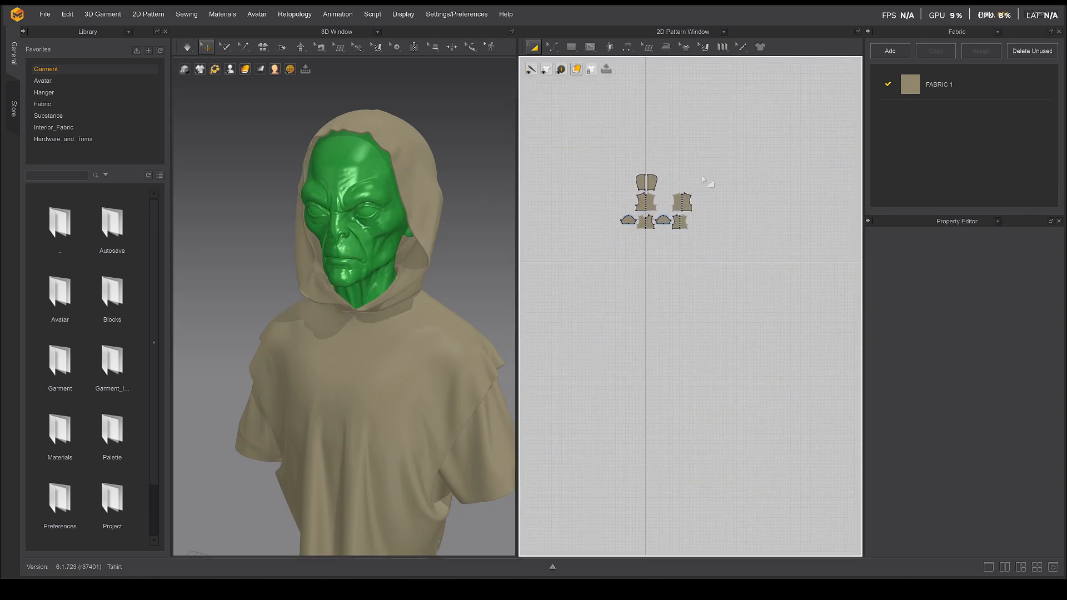
click(427, 200)
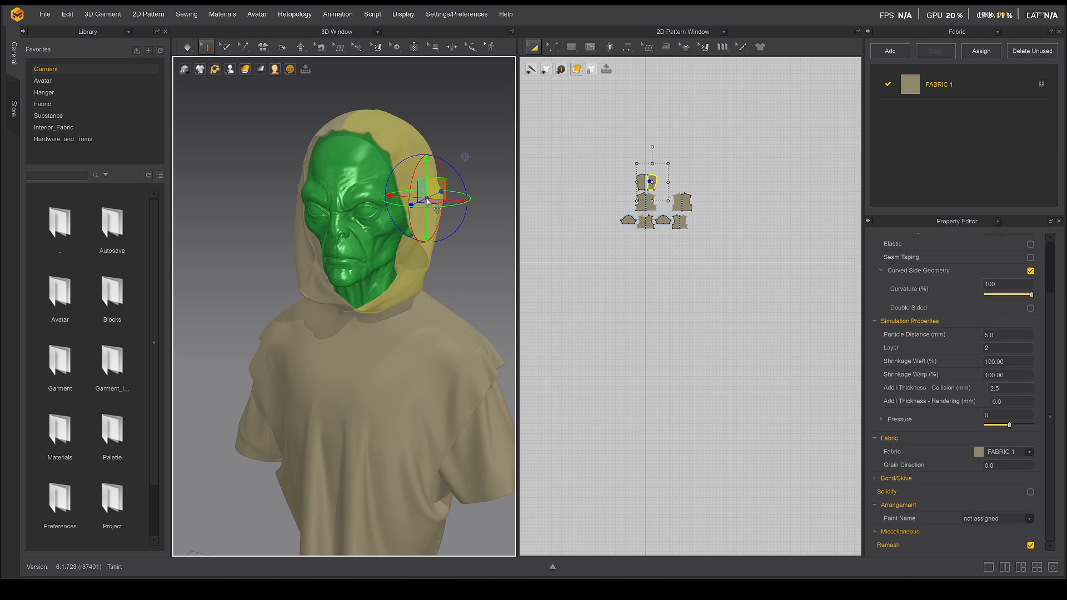
click(377, 341)
click(258, 222)
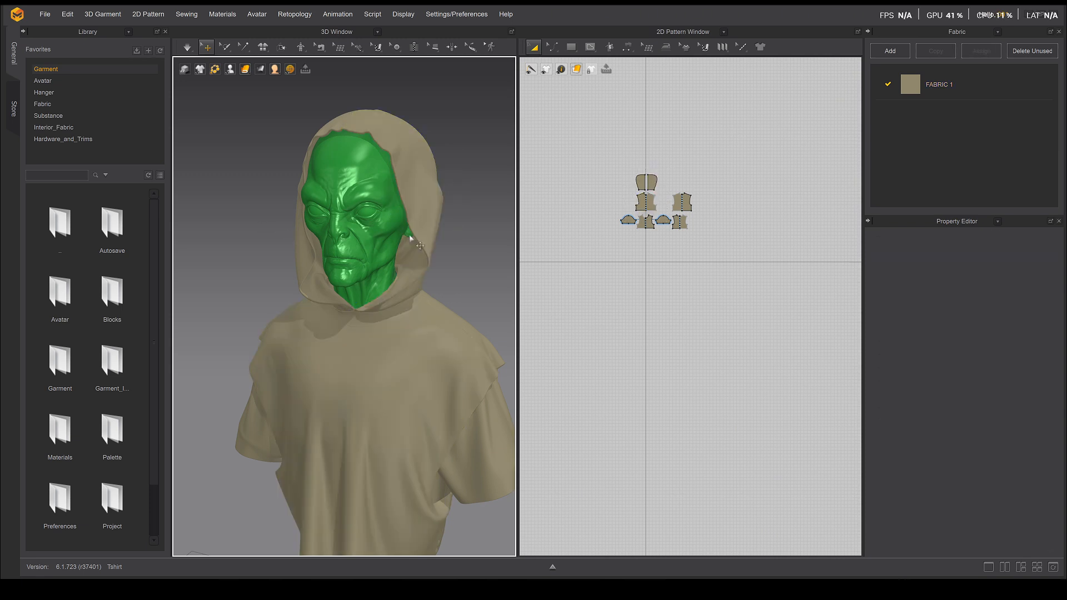